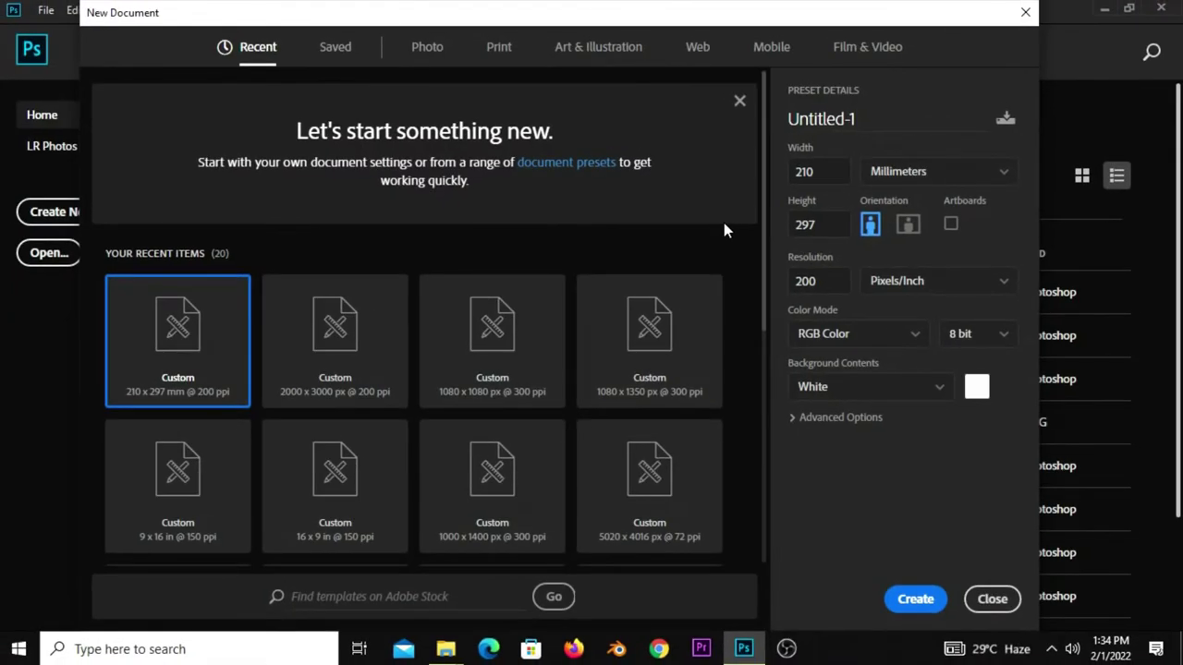
Bring up the new-document settings preset to A4 portrait, 210 x 297 mm at 200 ppi.
scroll(724, 230, down, 3)
Confirm width 210, height 297 mm and 200 px/in, then create the blank white document.
scroll(723, 230, up, 3)
double_click(831, 171)
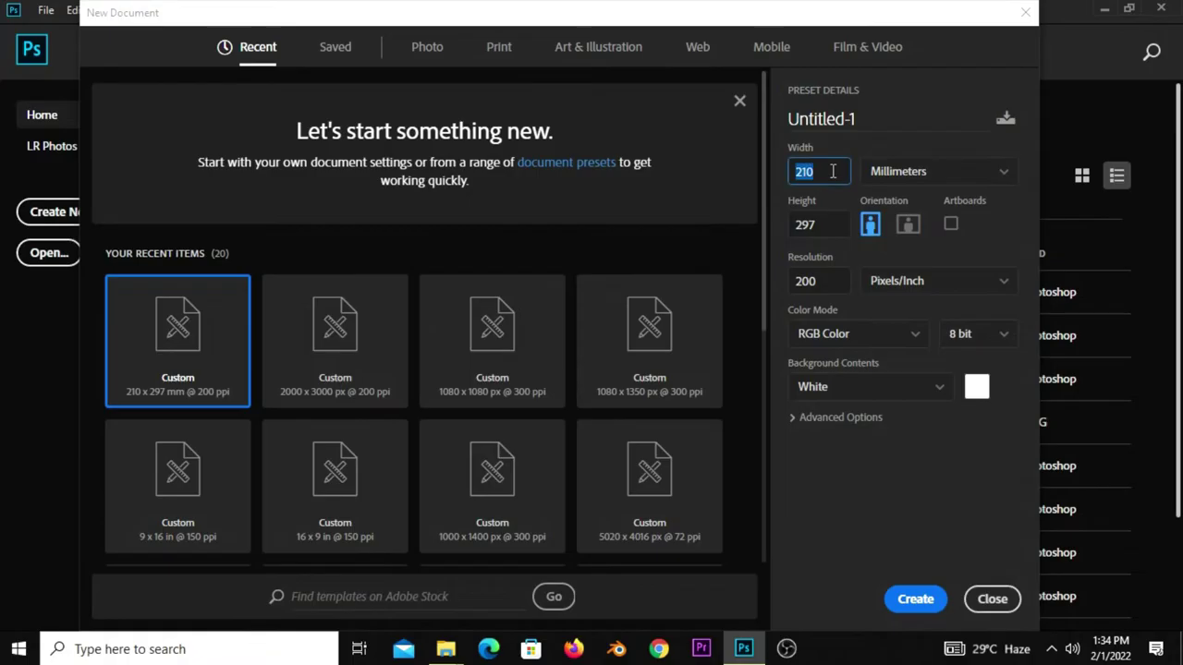
double_click(829, 228)
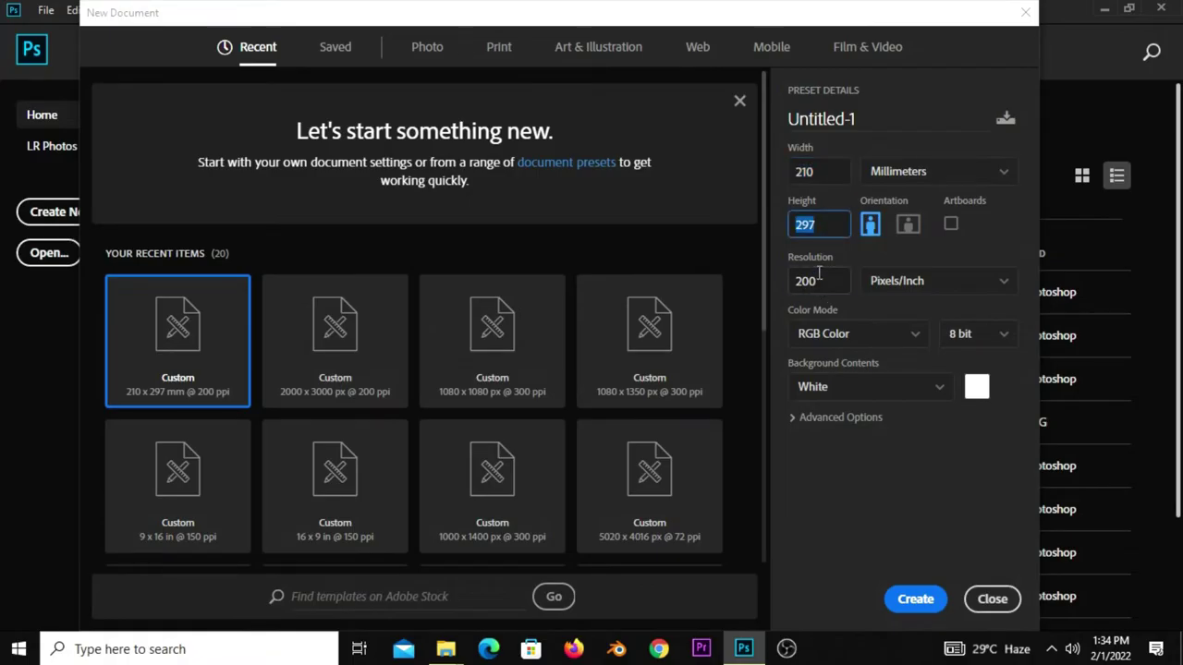
double_click(817, 273)
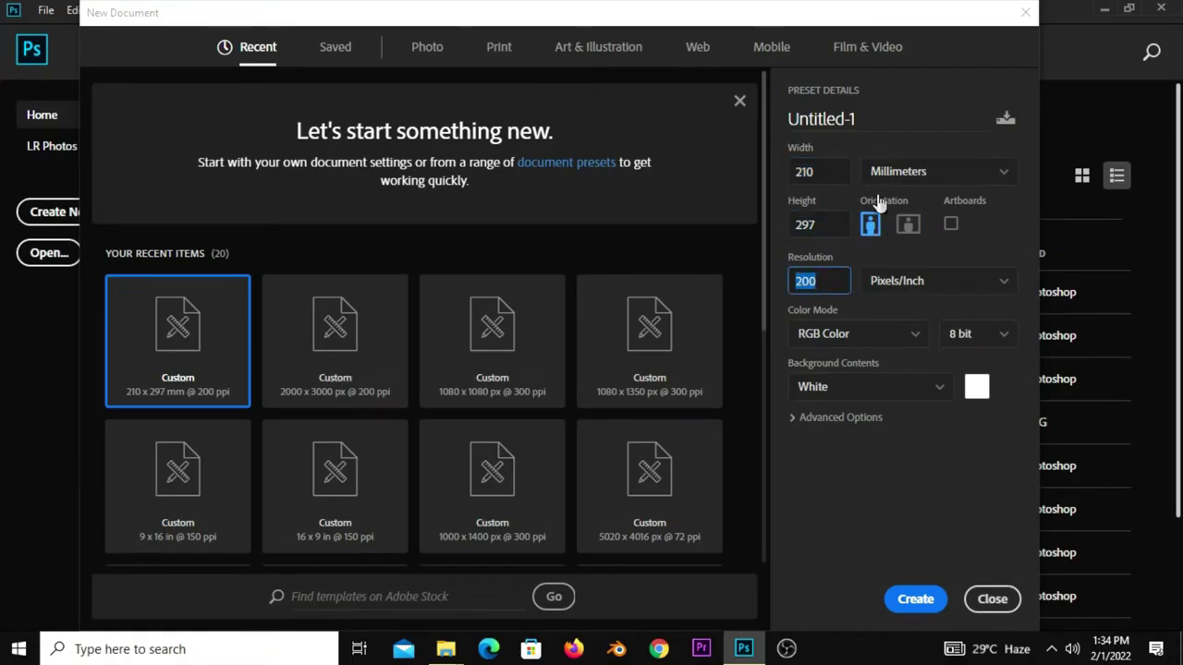
click(901, 612)
scroll(560, 334, down, 1)
scroll(559, 331, down, 1)
scroll(560, 329, up, 1)
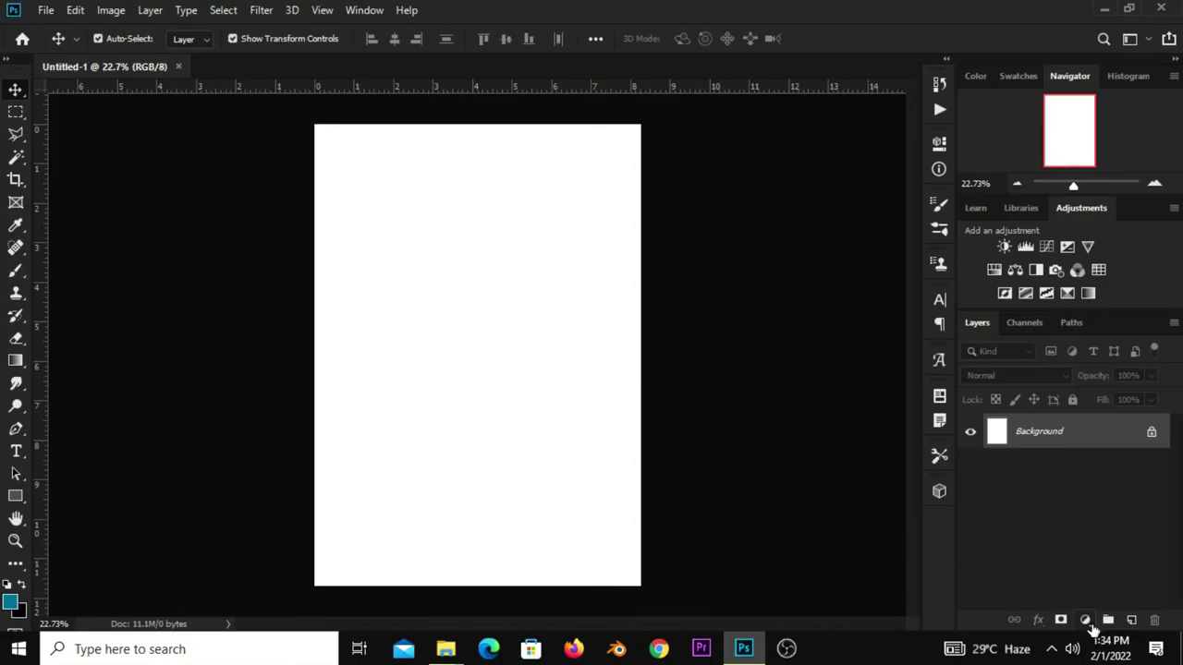
Add a Solid Color fill layer in teal #067194 above the Background layer.
click(1085, 620)
click(1077, 319)
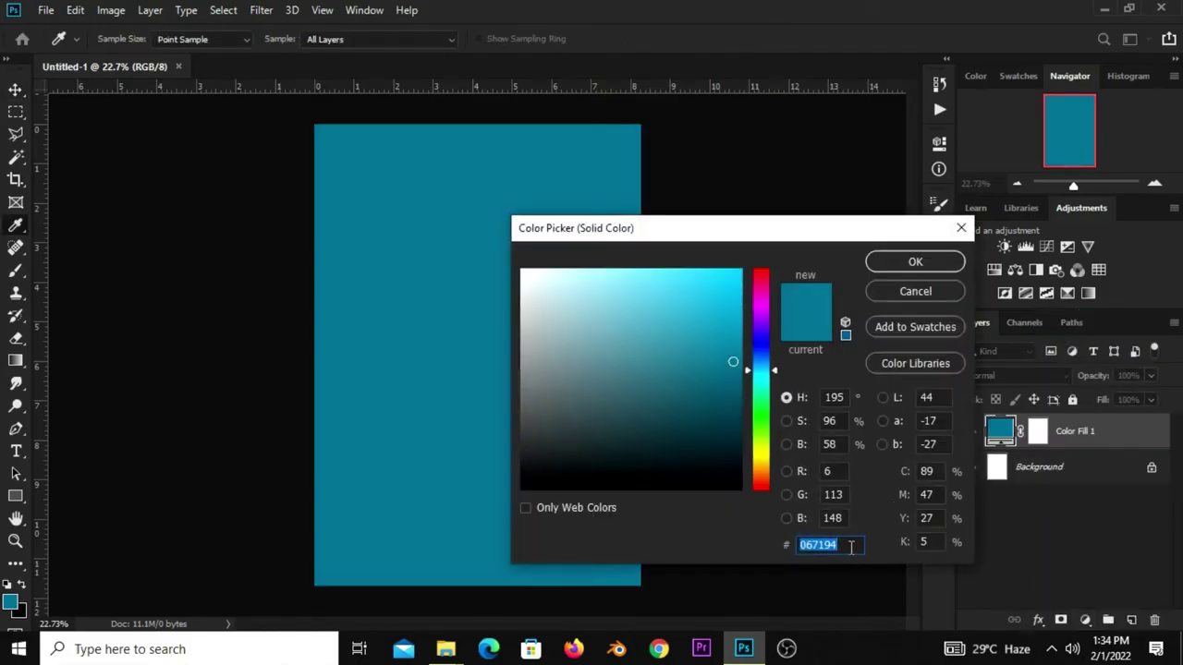
click(884, 262)
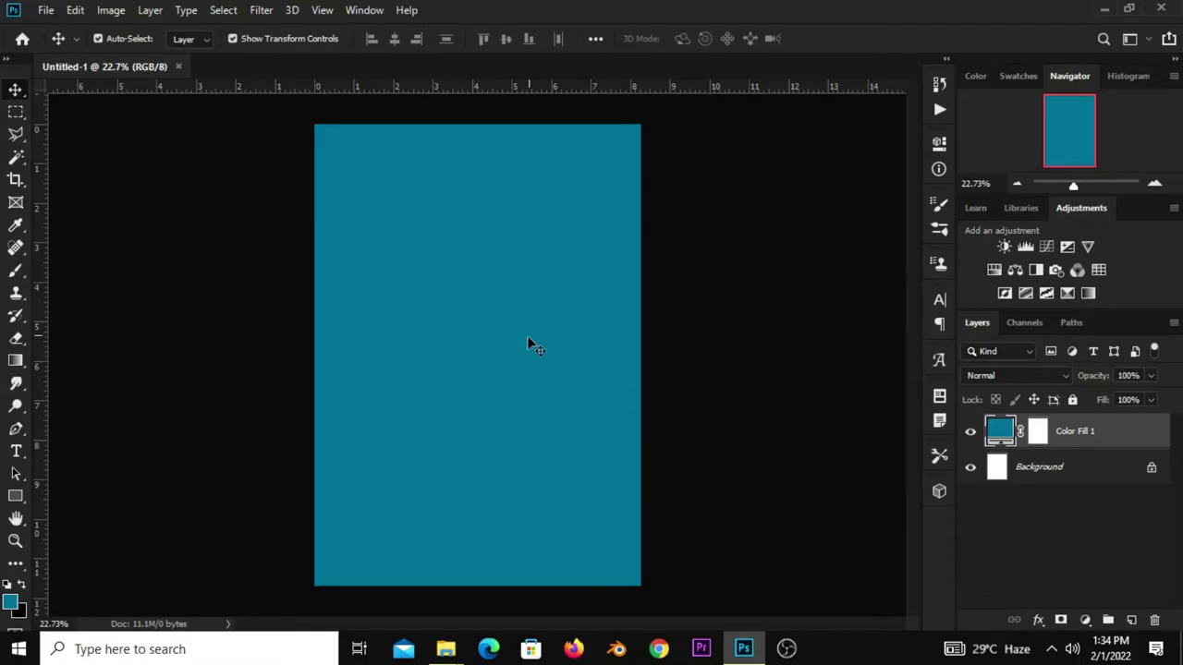
click(1086, 620)
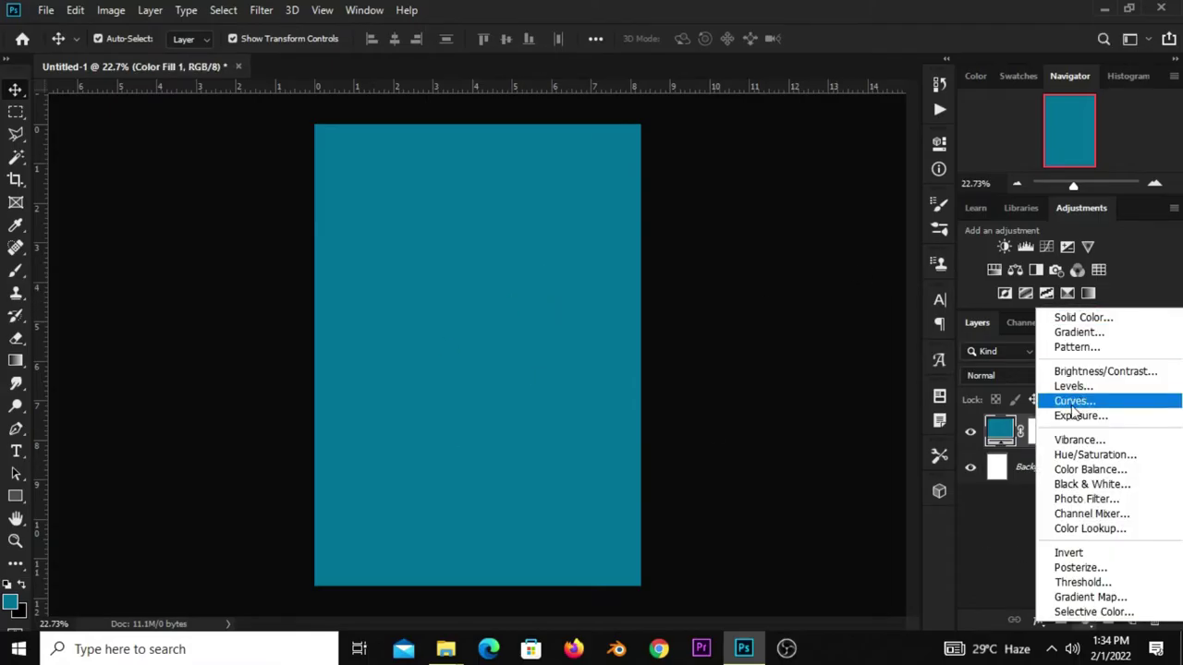
Add an Exposure adjustment layer with Gamma Correction 0.73 to darken the teal fill.
click(1079, 416)
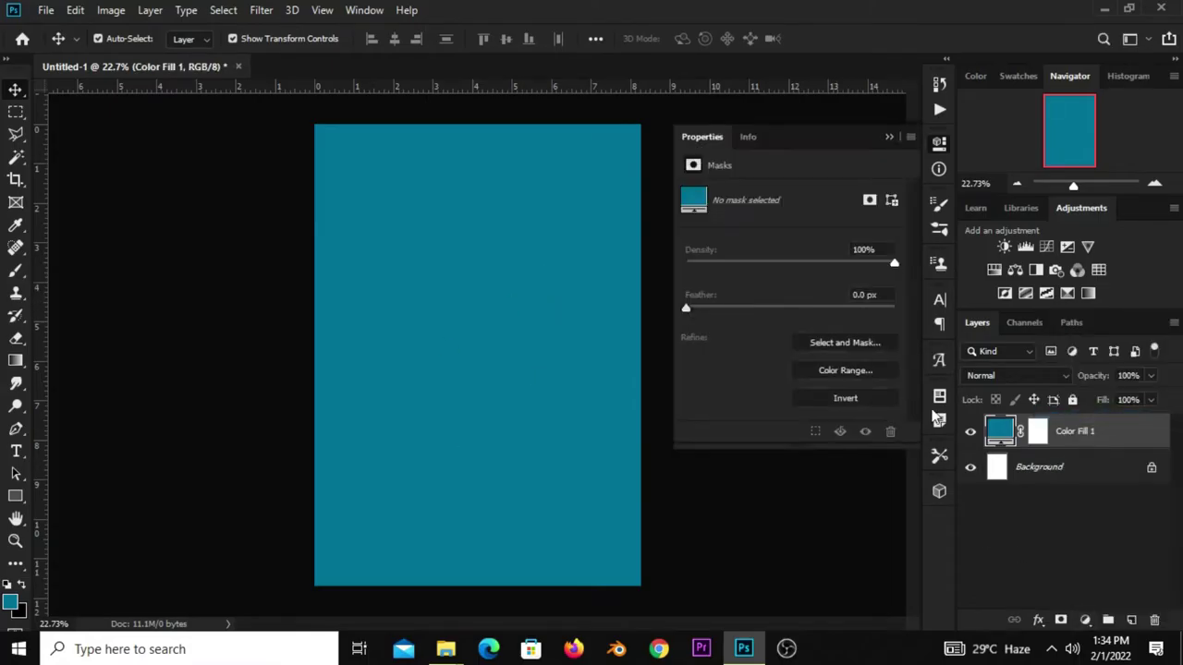
click(800, 305)
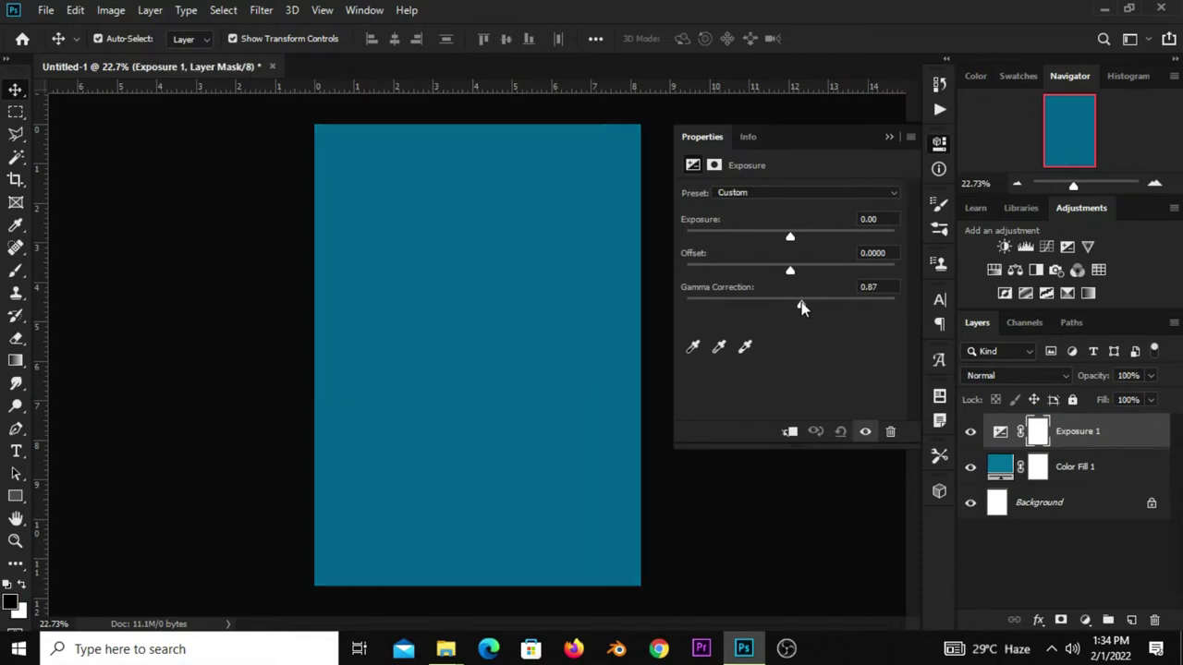
drag(811, 306, 813, 306)
click(863, 432)
click(863, 431)
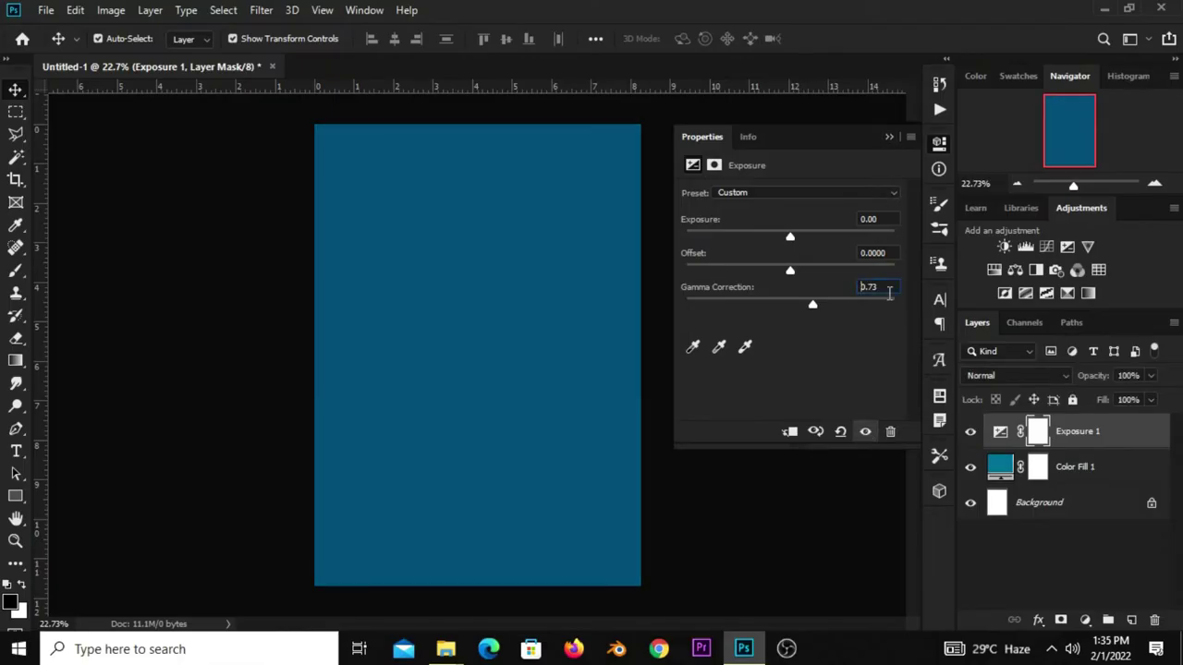
click(890, 137)
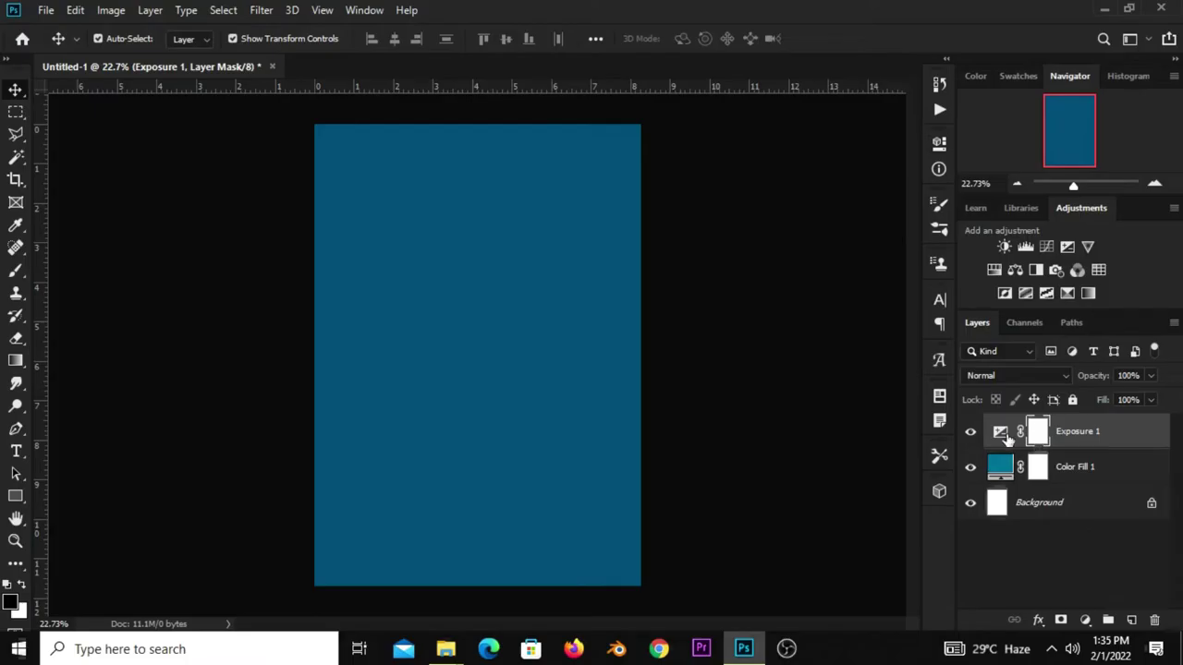
right_click(16, 270)
Set up a soft round brush at 0% hardness with black as the foreground colour.
click(109, 270)
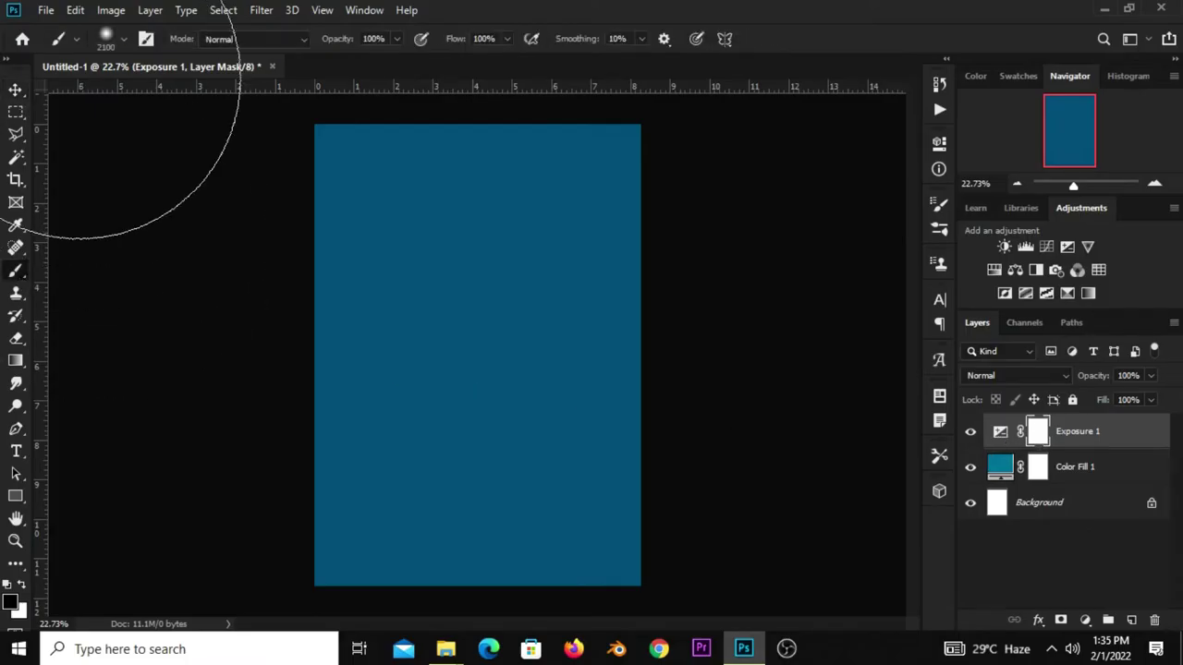
click(114, 39)
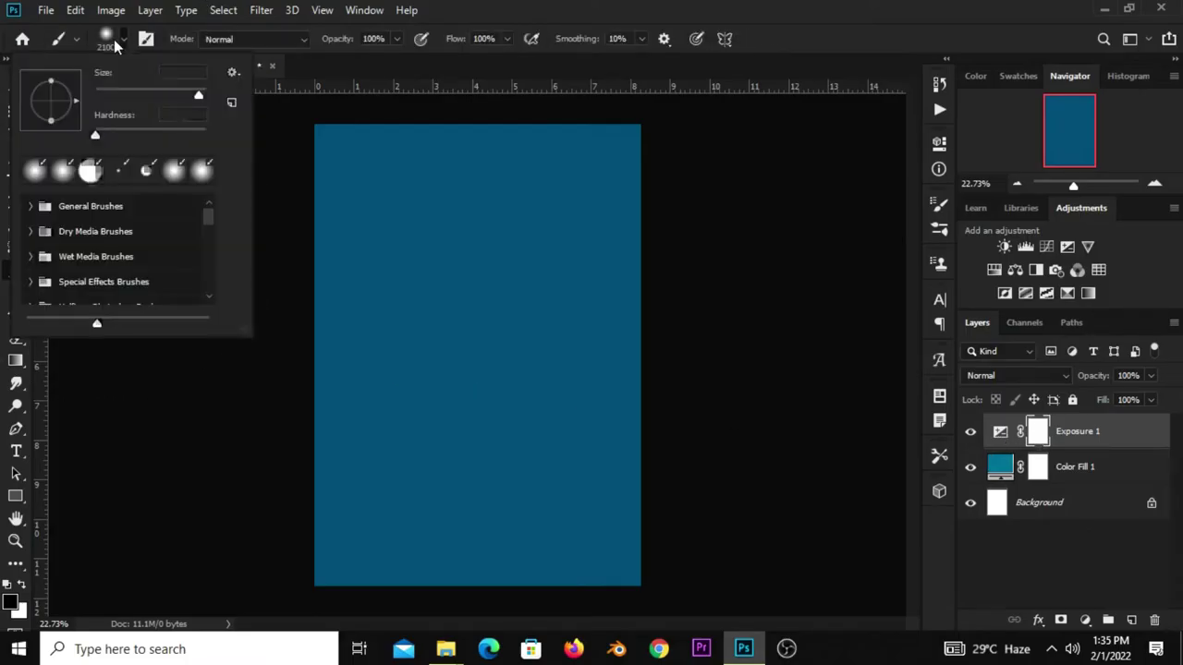
double_click(178, 74)
double_click(186, 115)
key(Return)
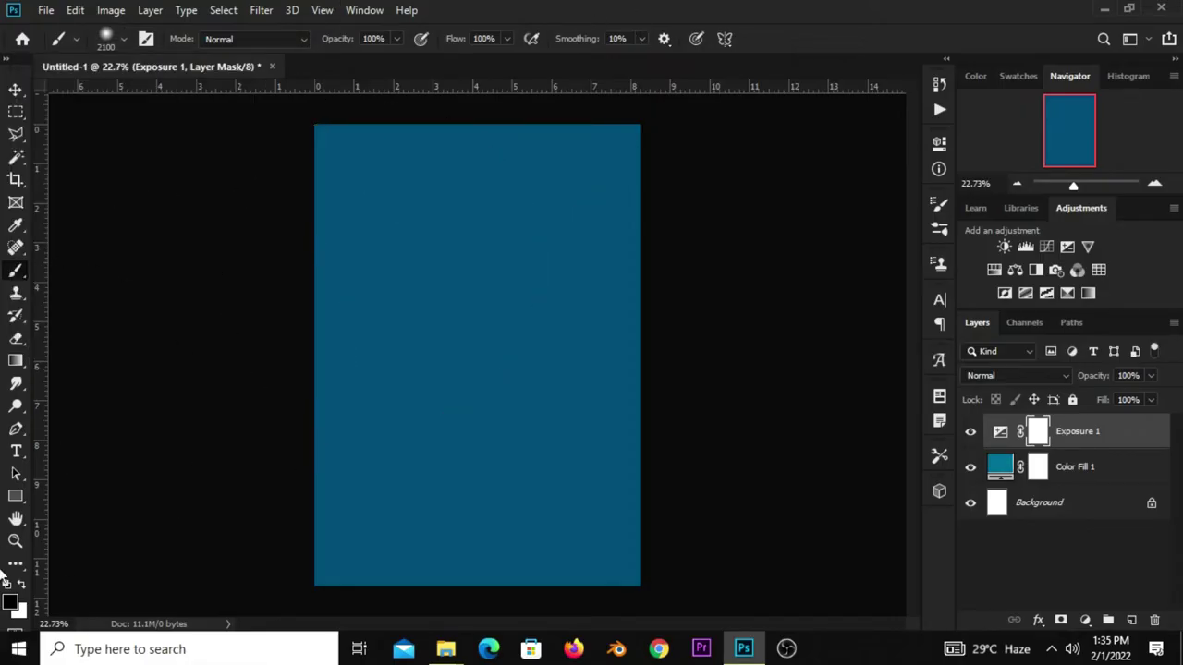
click(11, 600)
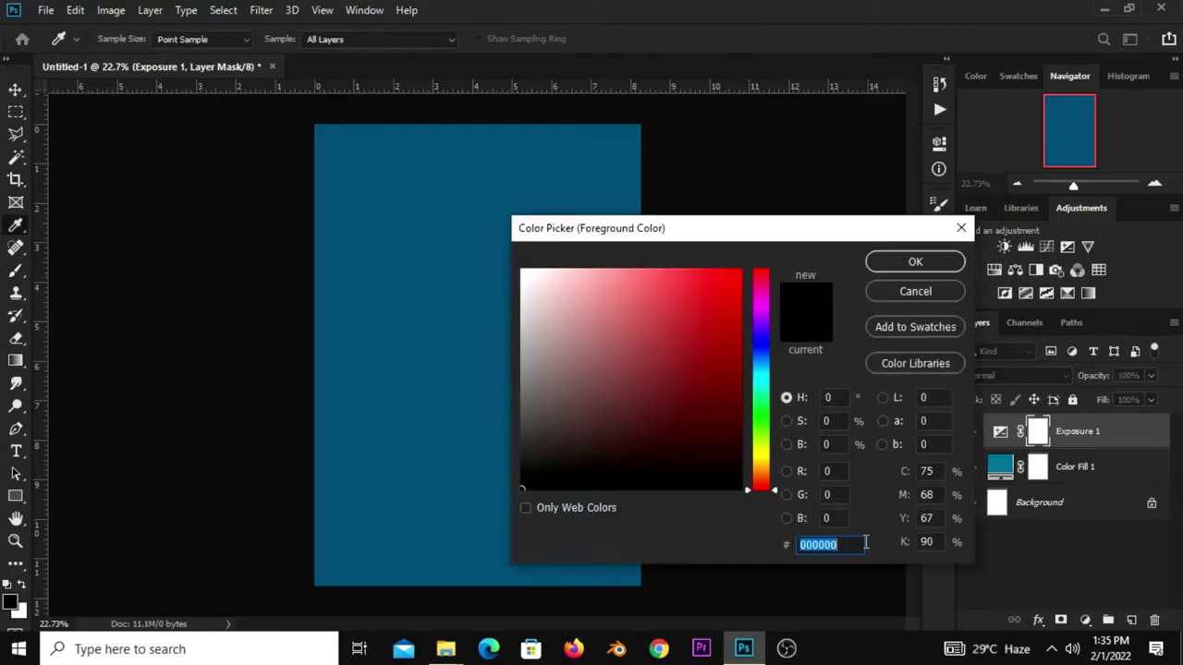
click(889, 265)
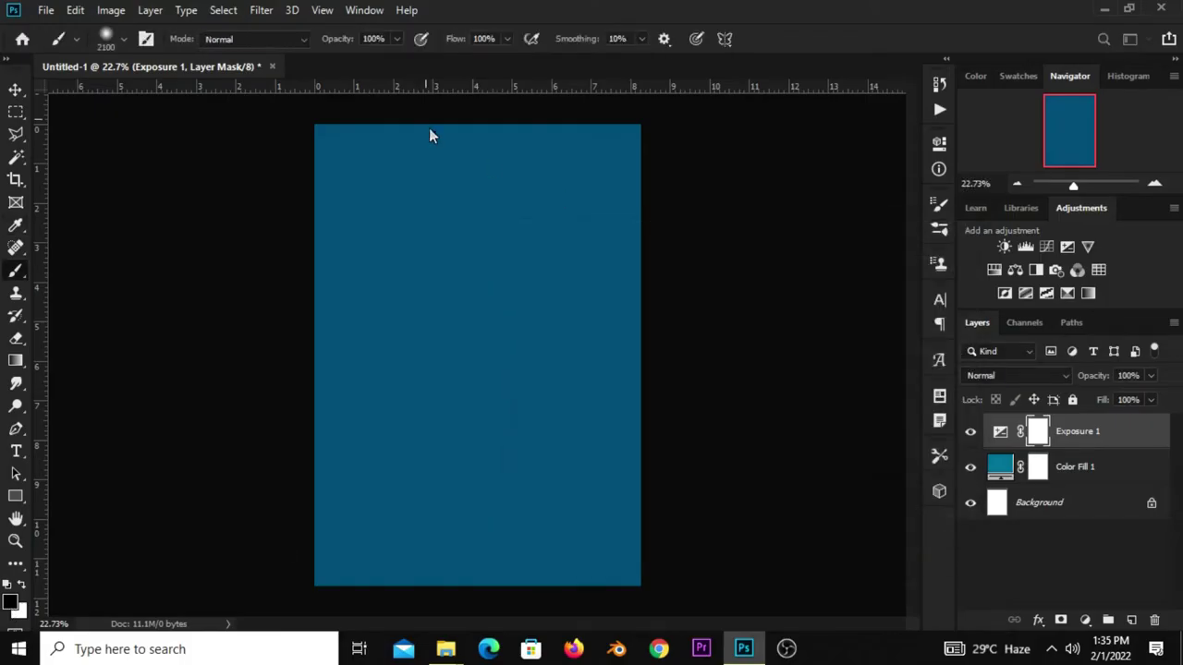
Enlarge the brush and paint a soft black circle in the Exposure 1 mask centre.
click(396, 40)
click(507, 39)
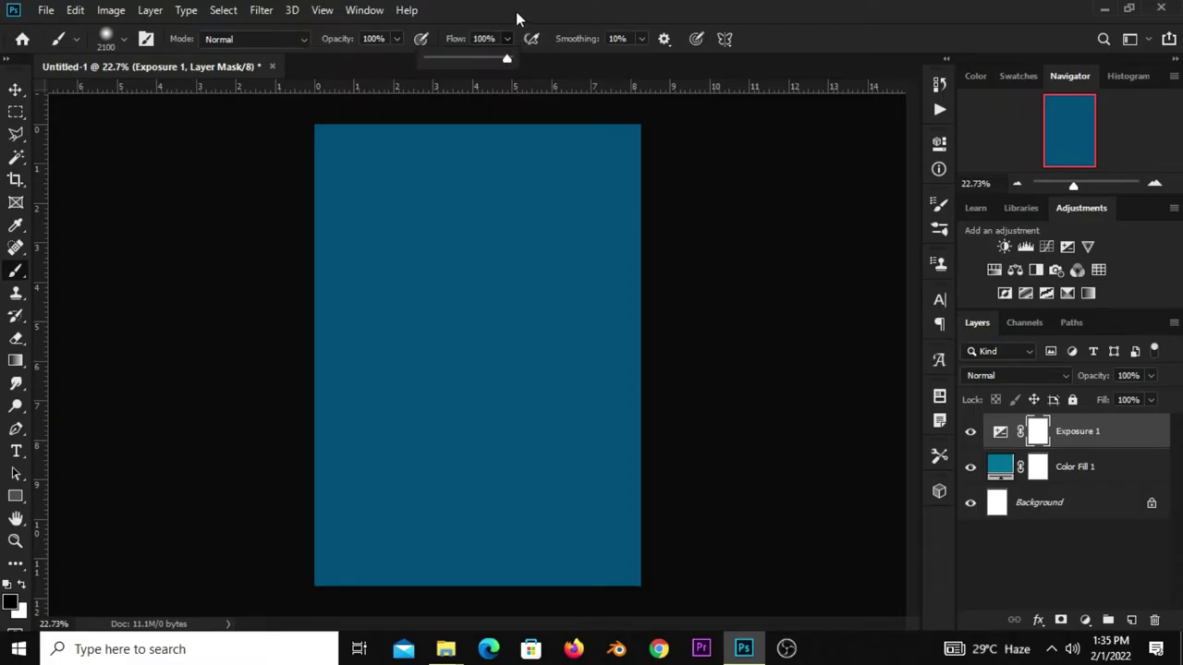
key(bracketright)
key(bracketright)
key(bracketright)
key(bracketright)
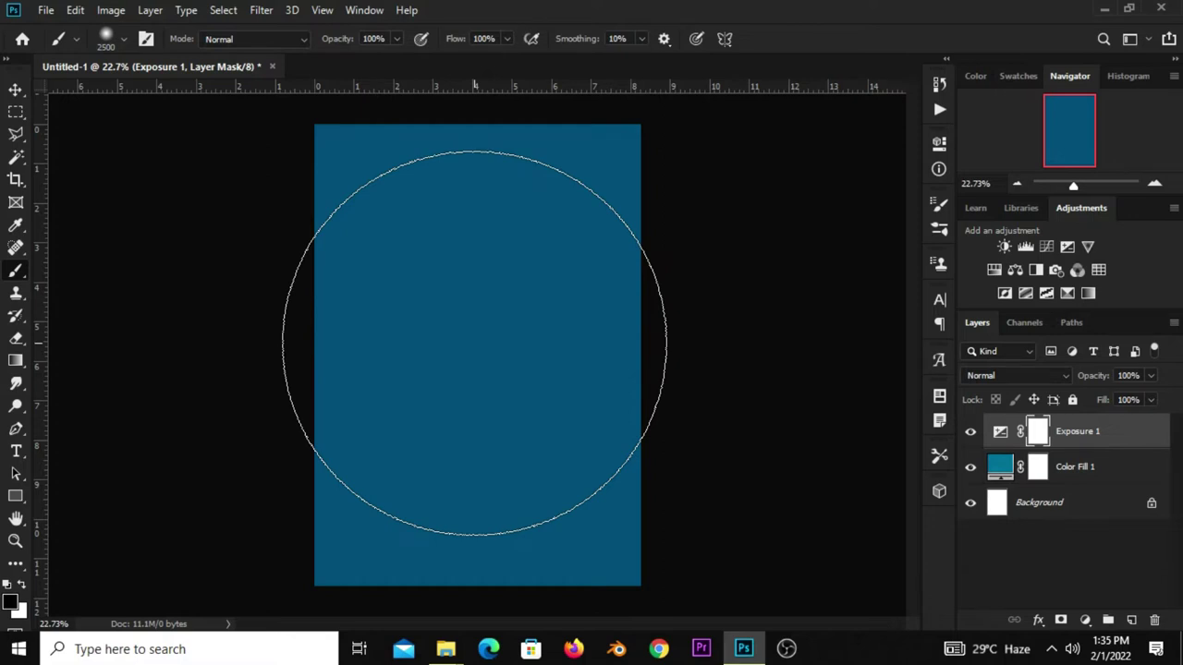
click(474, 342)
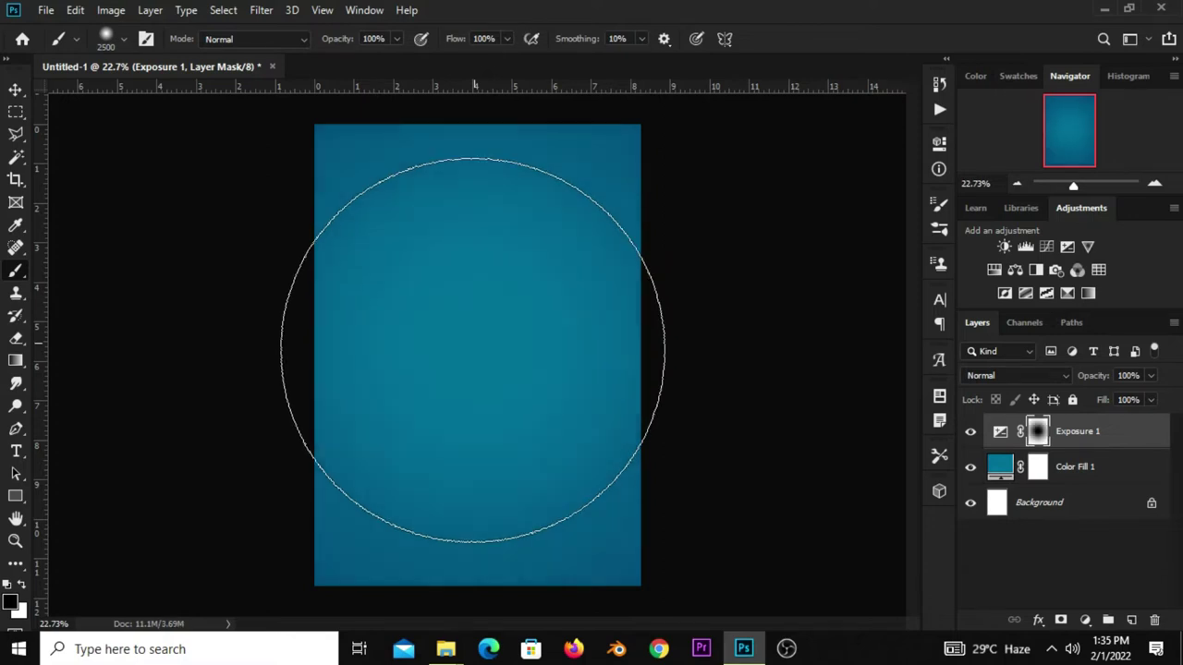
click(472, 346)
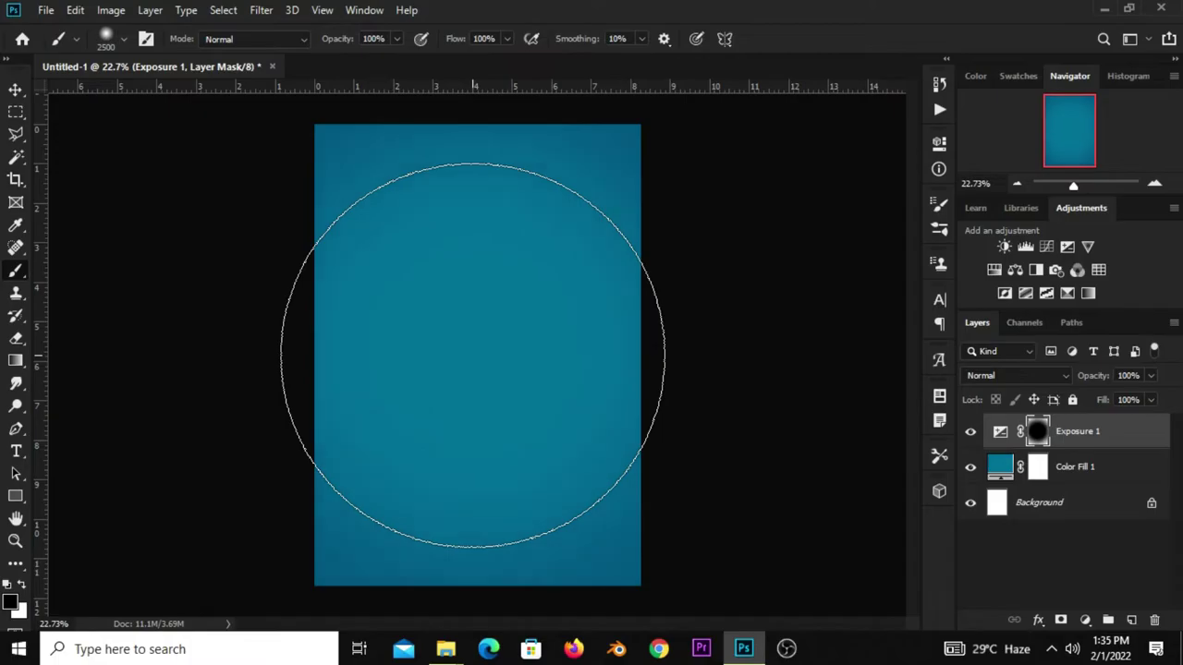
click(15, 90)
click(970, 435)
click(969, 435)
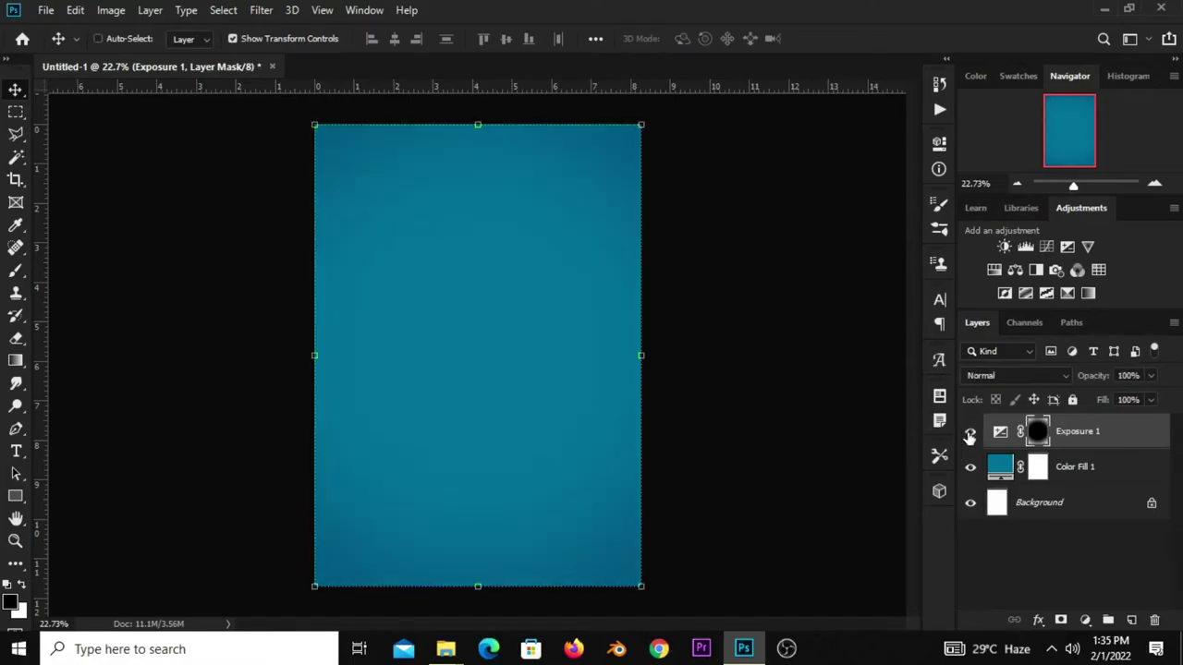
Duplicate Exposure 1 twice, group all three as Group 1, and add an empty layer above.
key(ctrl+j)
key(ctrl+j)
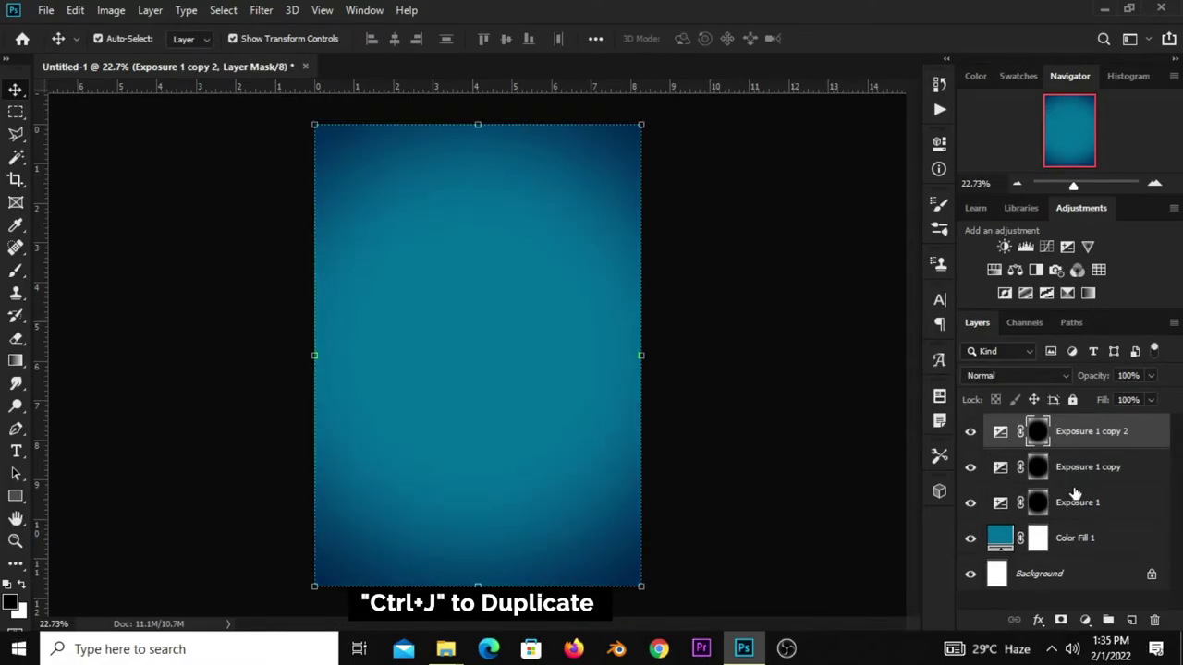
shift+click(1074, 499)
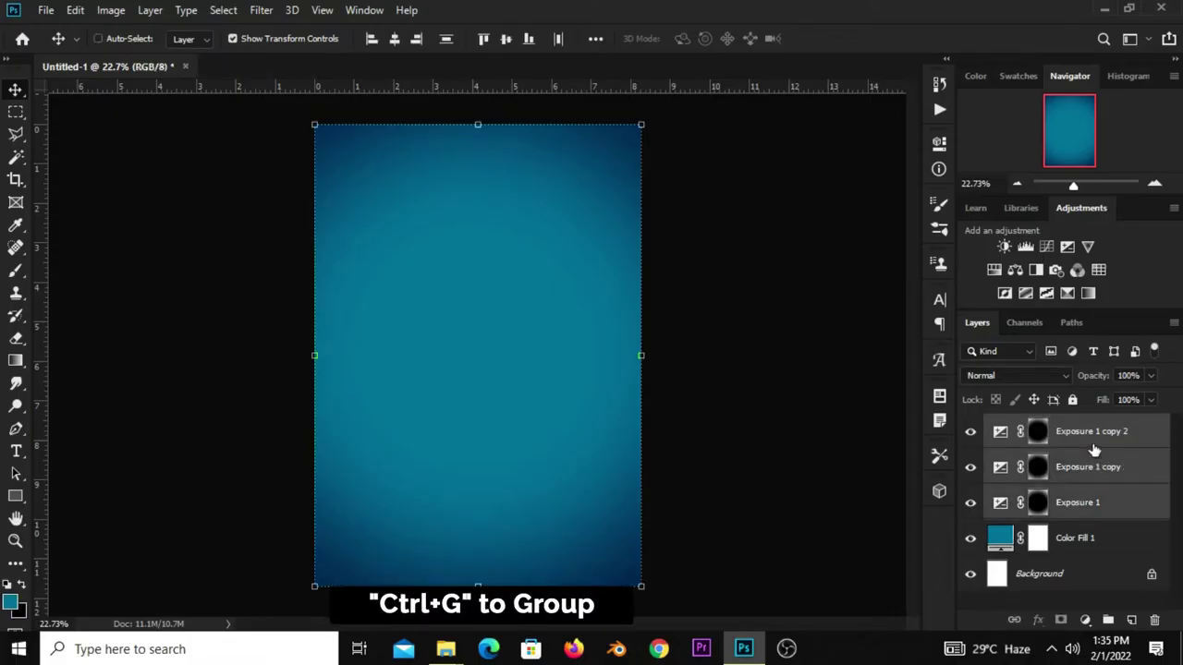
key(ctrl+g)
click(969, 424)
click(969, 425)
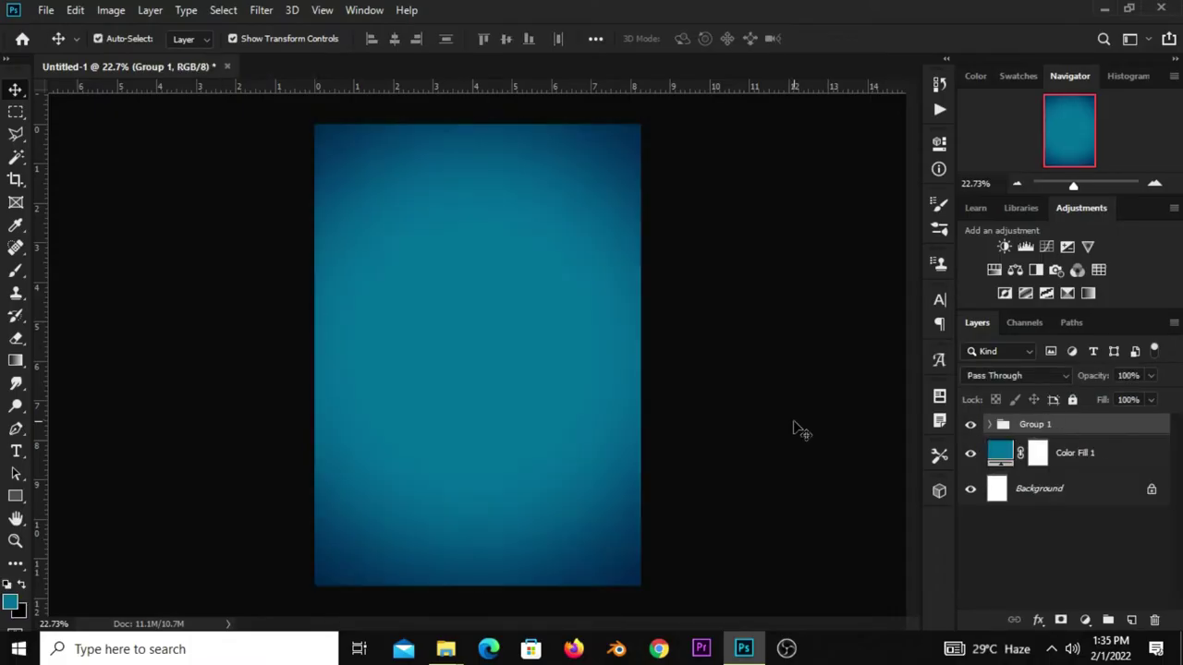
click(1086, 542)
click(1130, 620)
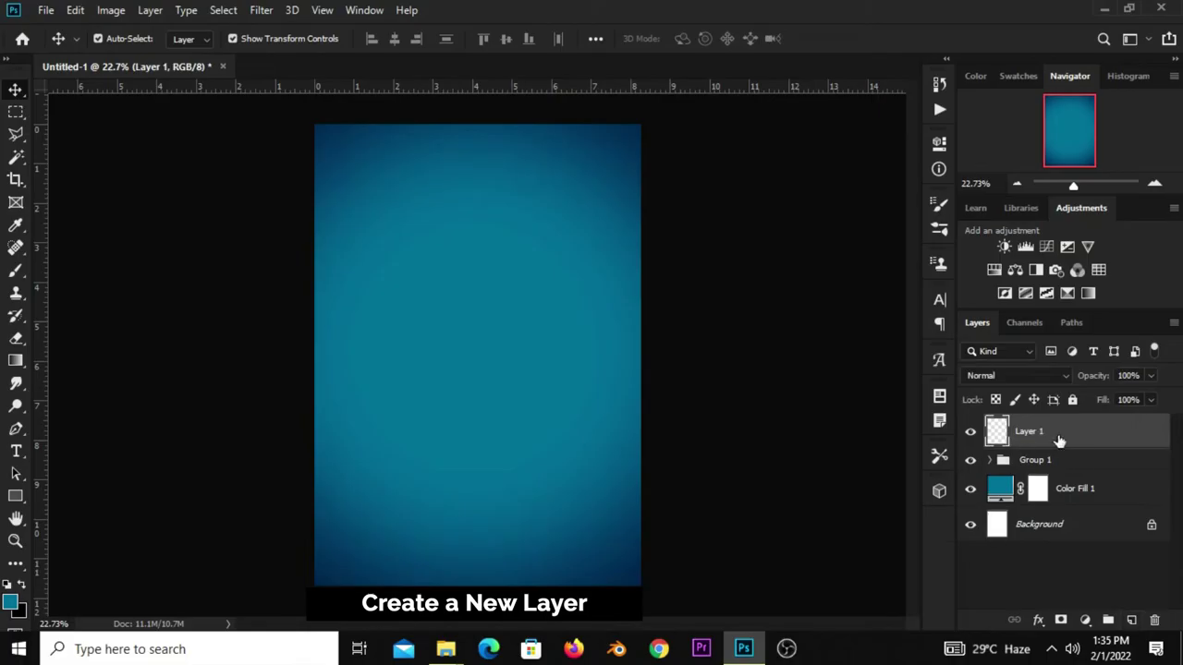
Select the Brush tool and set the foreground colour to white, #ffffff.
click(14, 269)
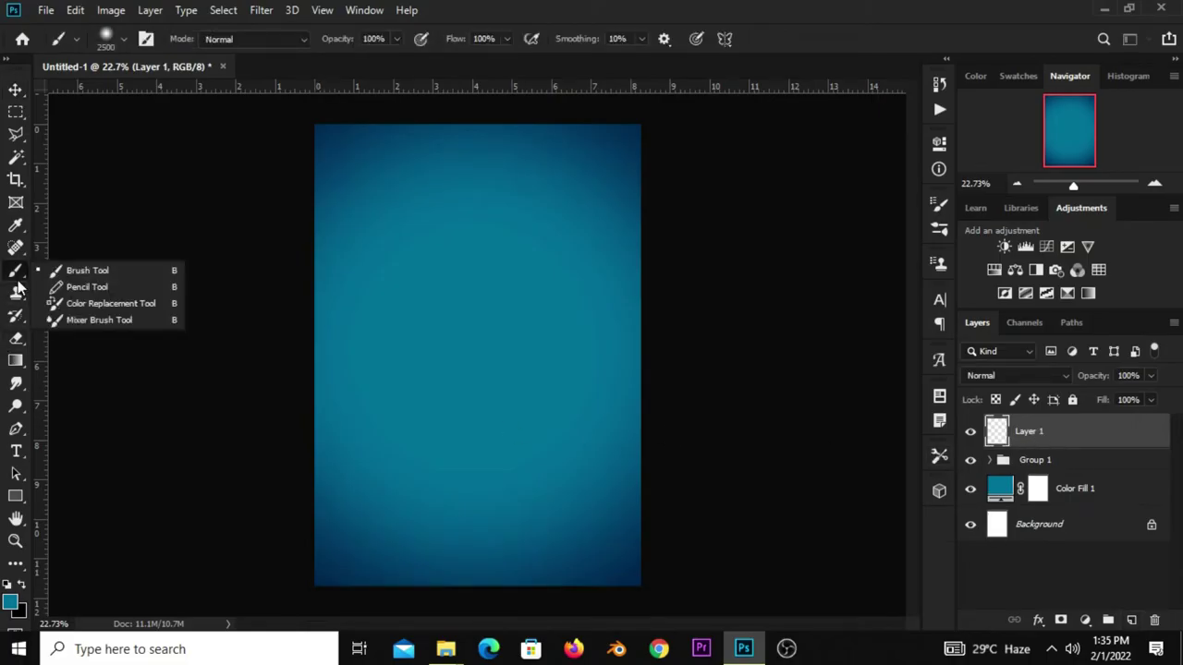
click(74, 267)
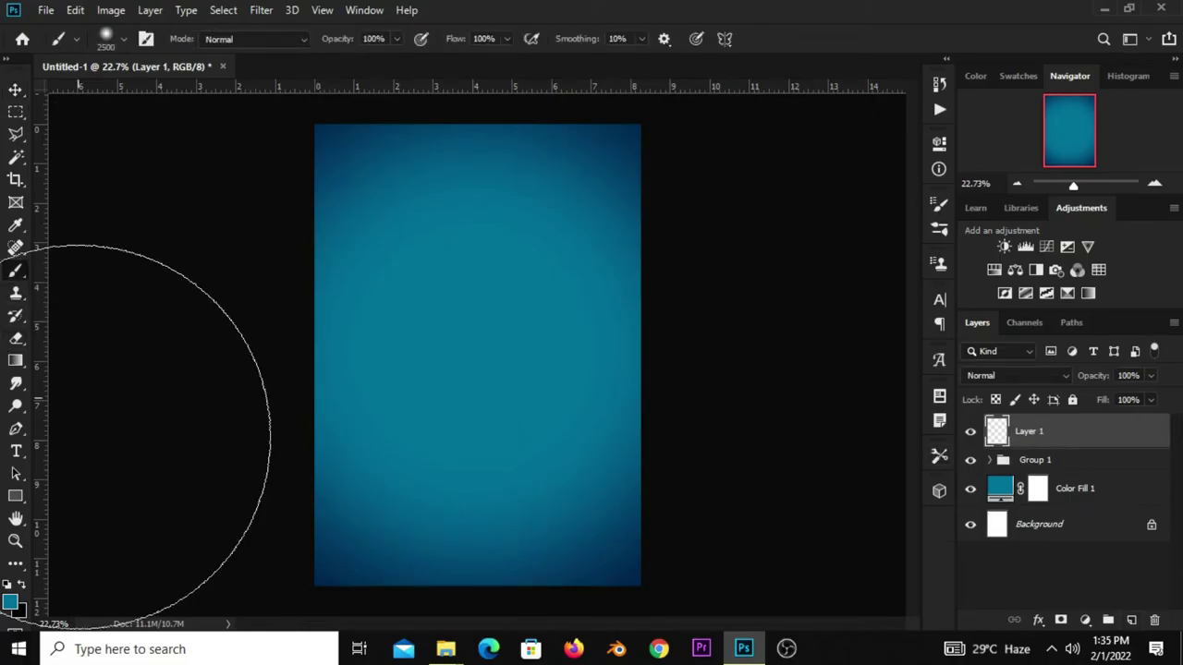
click(21, 584)
click(13, 601)
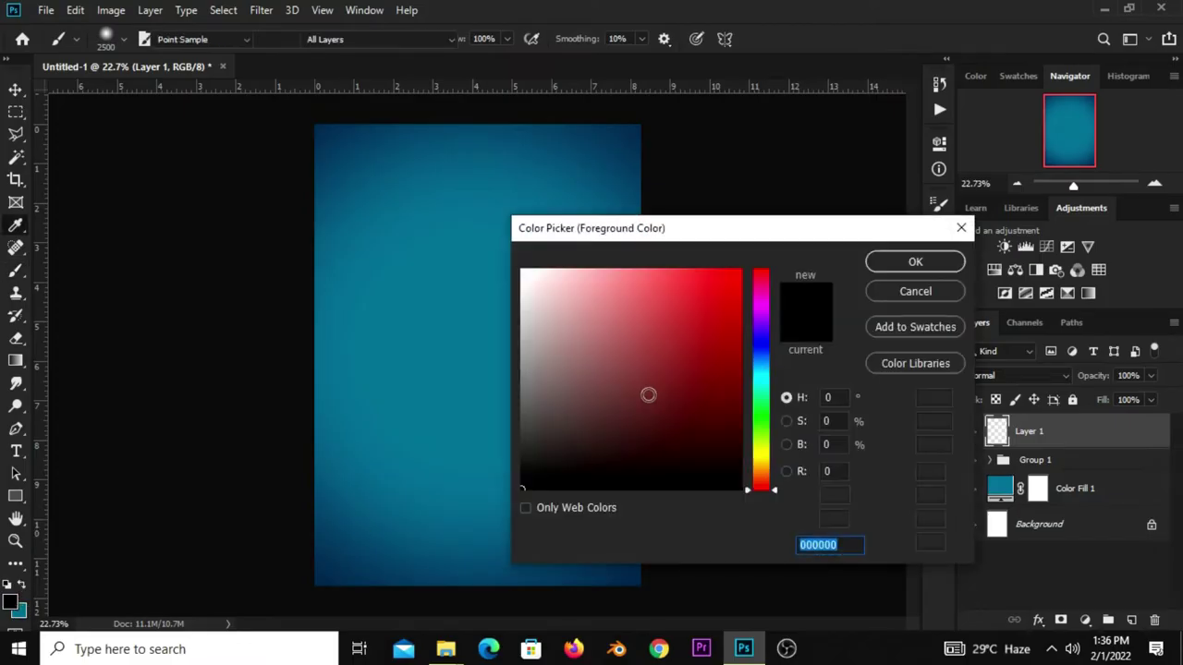
text(ffffff)
double_click(856, 546)
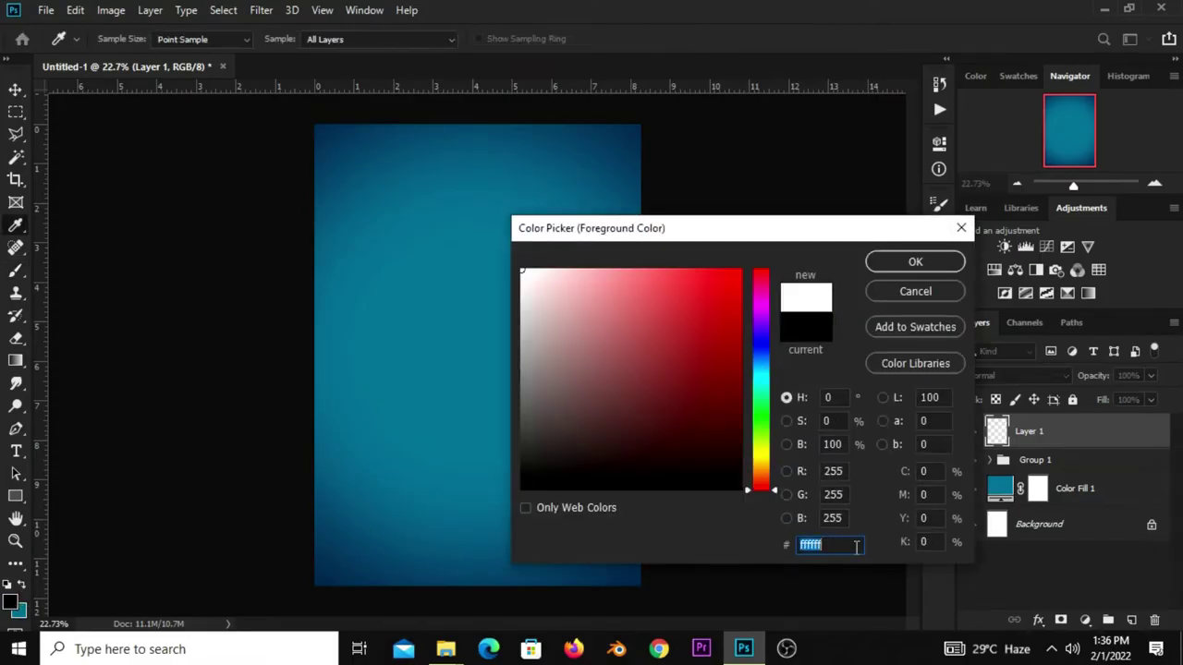
click(875, 270)
key(b)
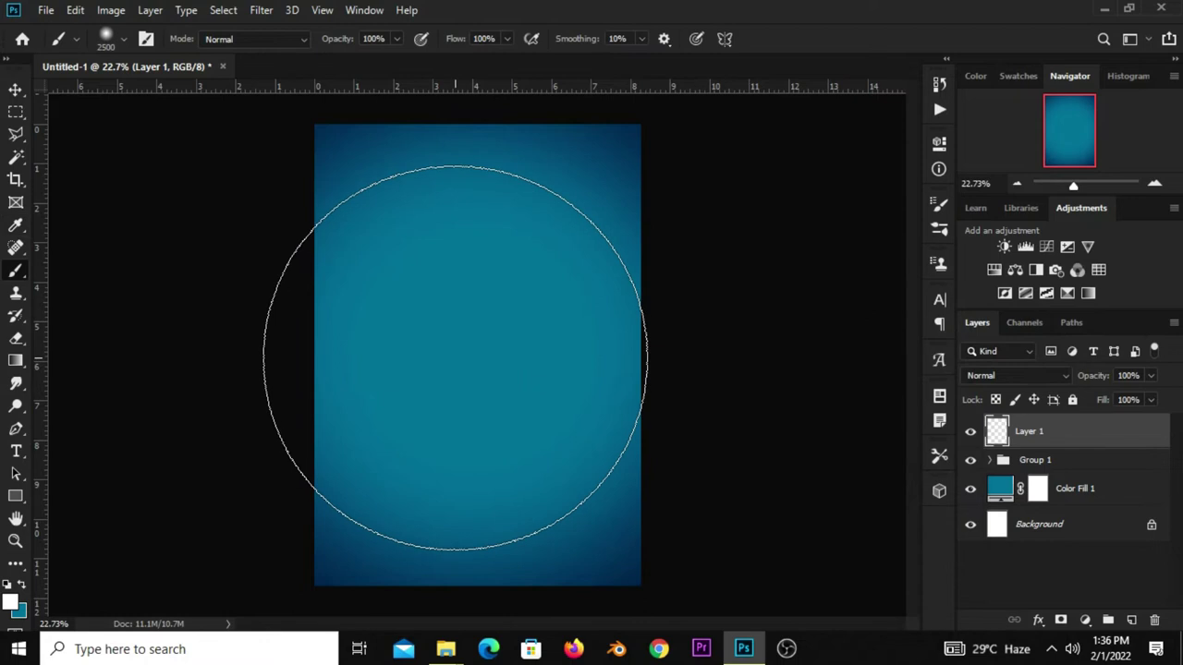
Shrink the brush to about 2200 px and paint a soft glow at the canvas centre.
key(bracketleft)
key(bracketleft)
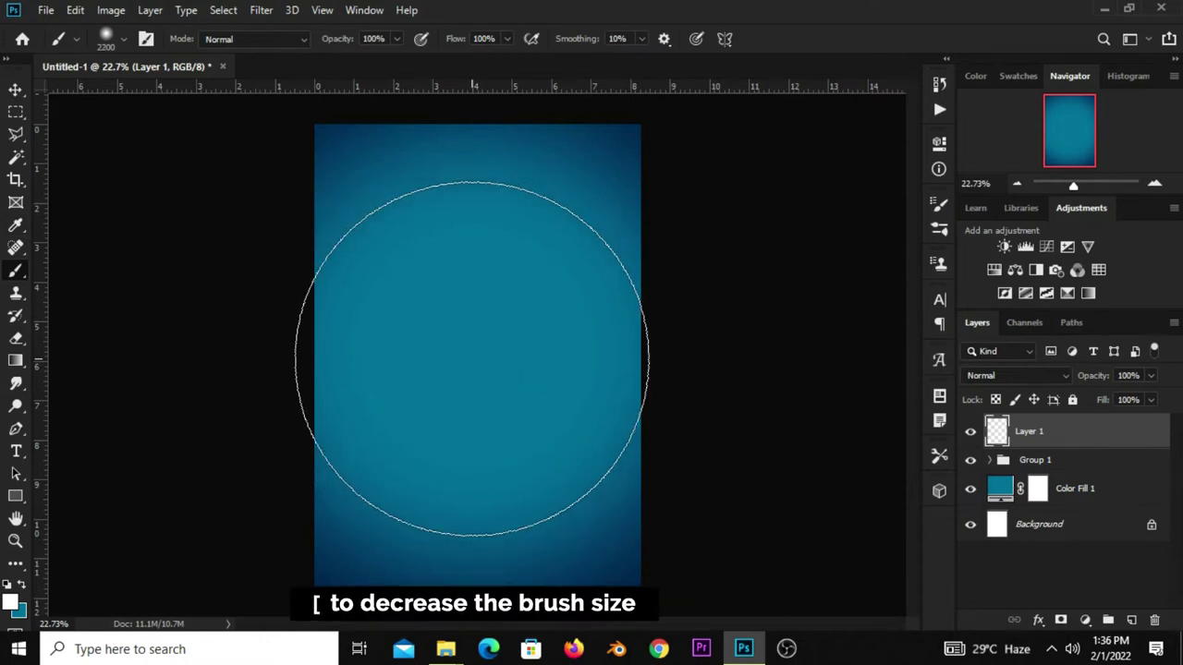
key(bracketleft)
click(473, 365)
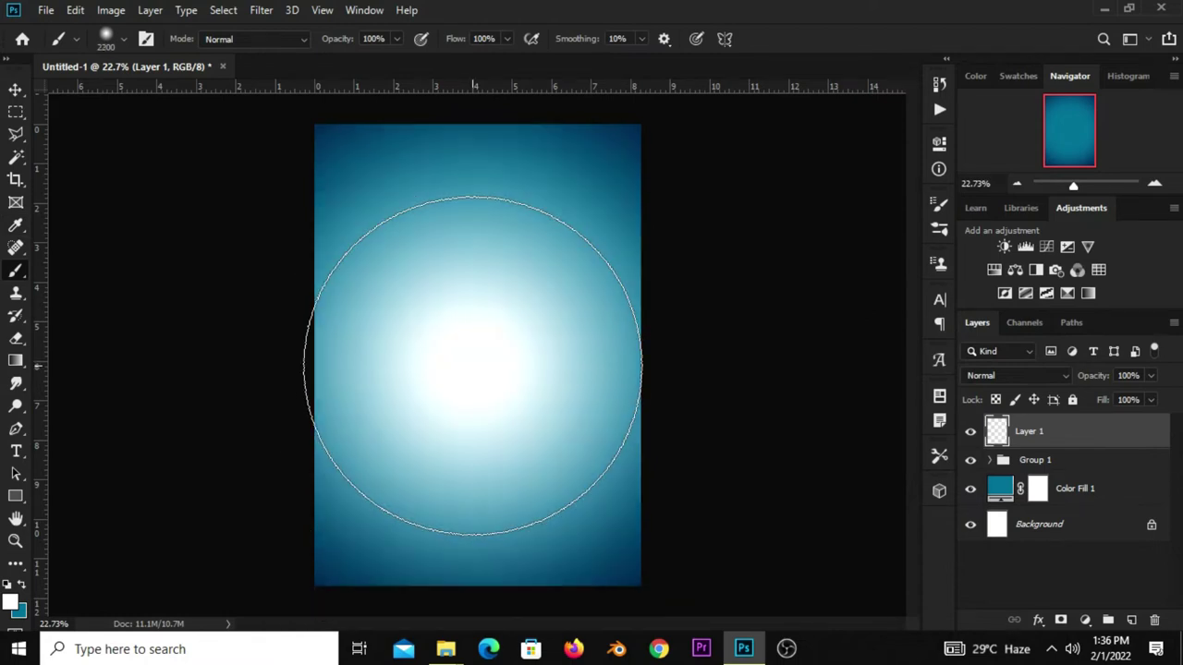
Scale the glow on Layer 1 up slightly and commit the transform.
click(15, 90)
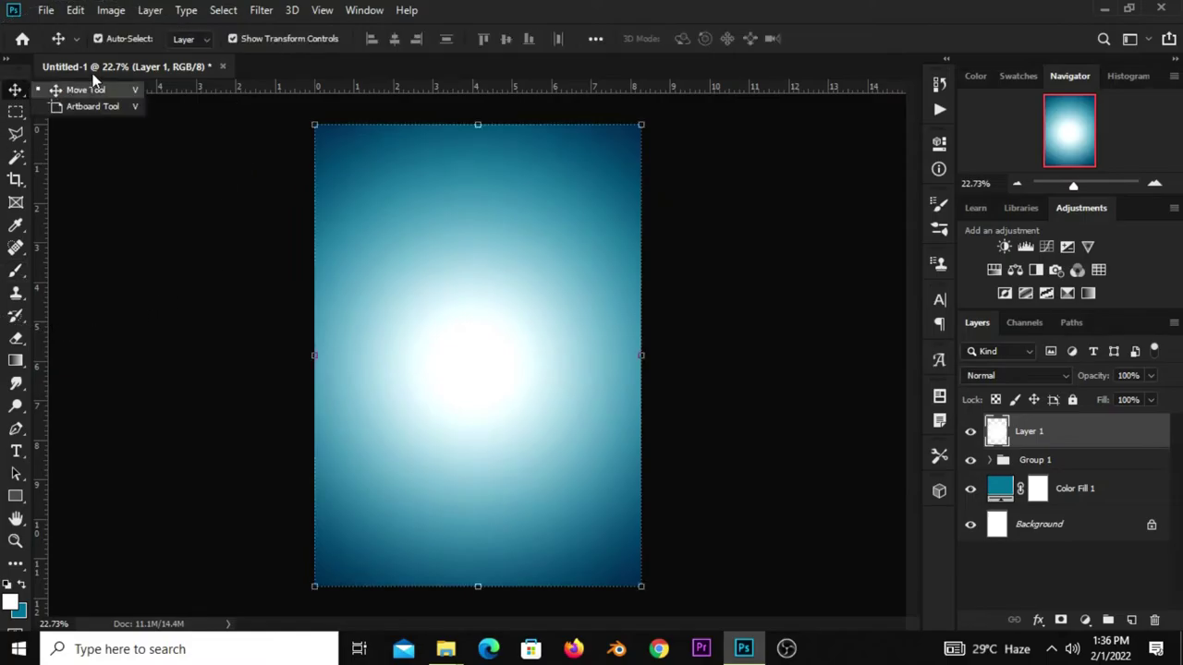
drag(652, 350, 659, 351)
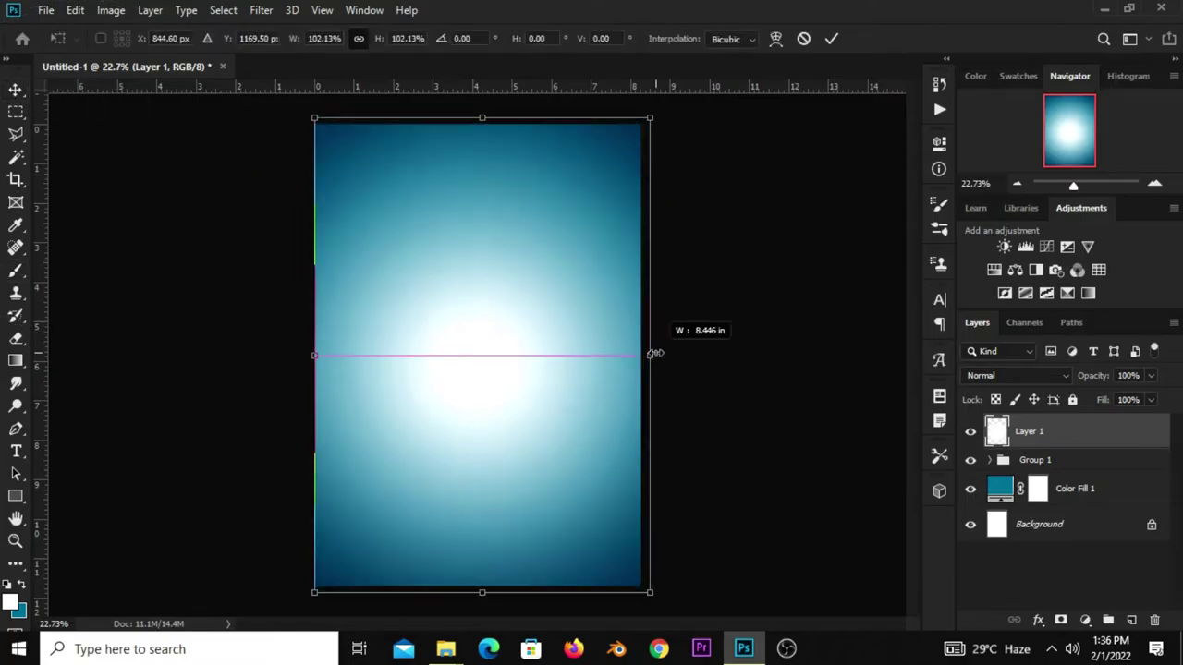
click(830, 41)
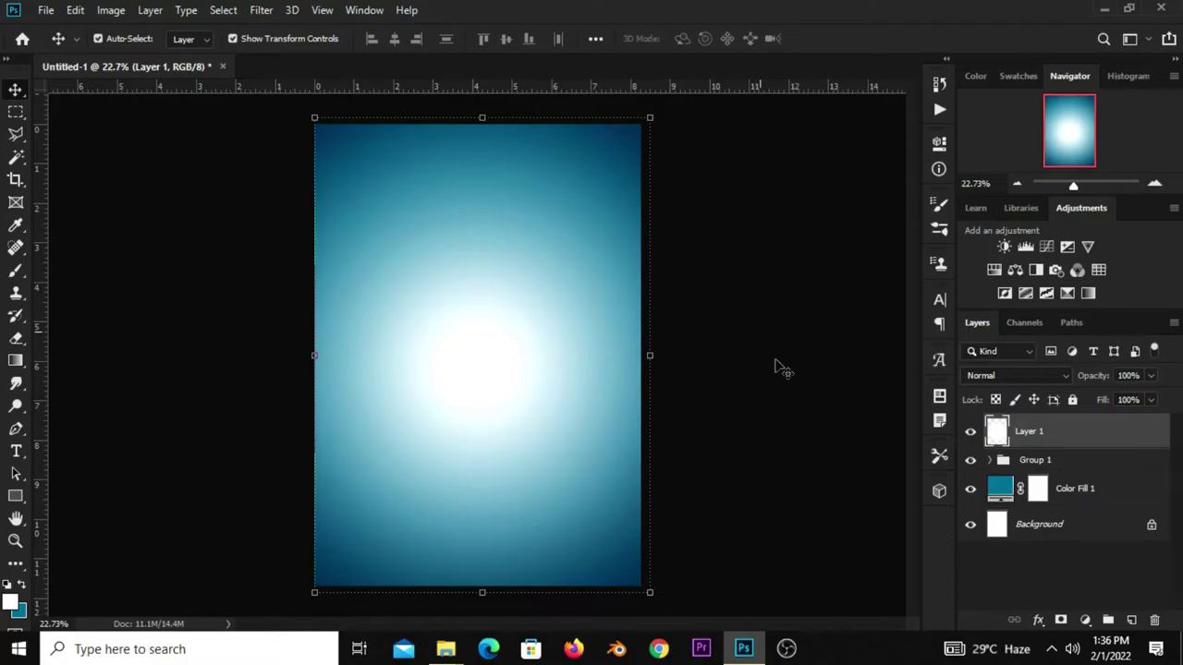
Set Layer 1's blend mode to Overlay and duplicate the layer.
click(970, 431)
click(970, 432)
click(1016, 375)
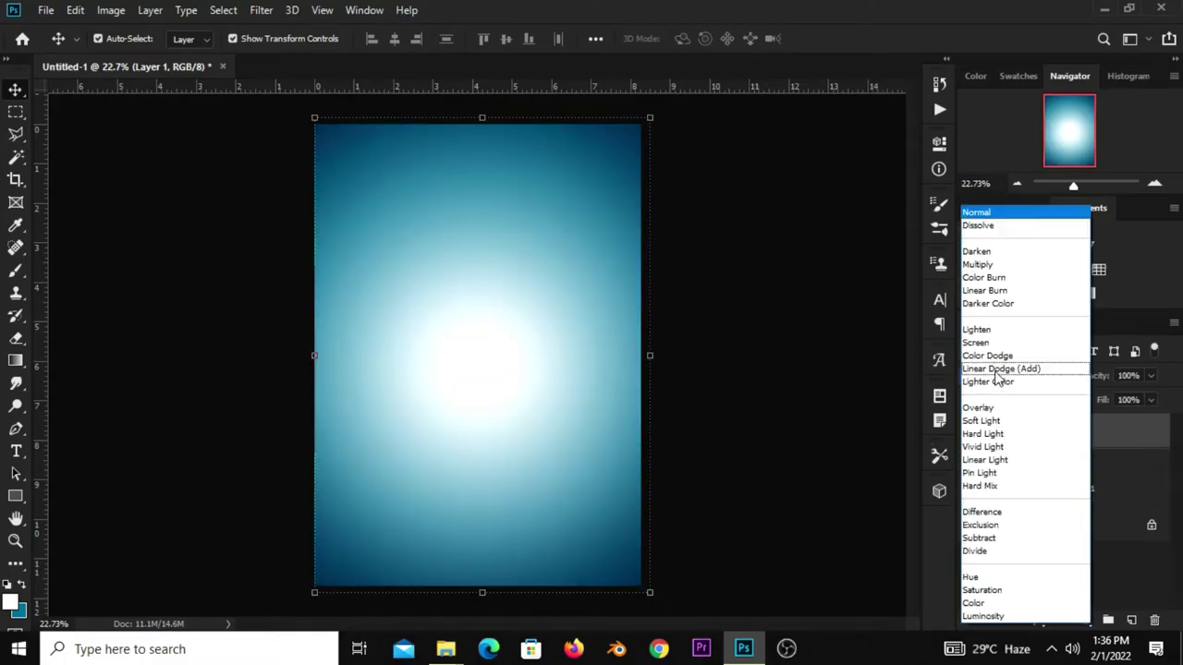
click(977, 407)
click(968, 433)
click(969, 432)
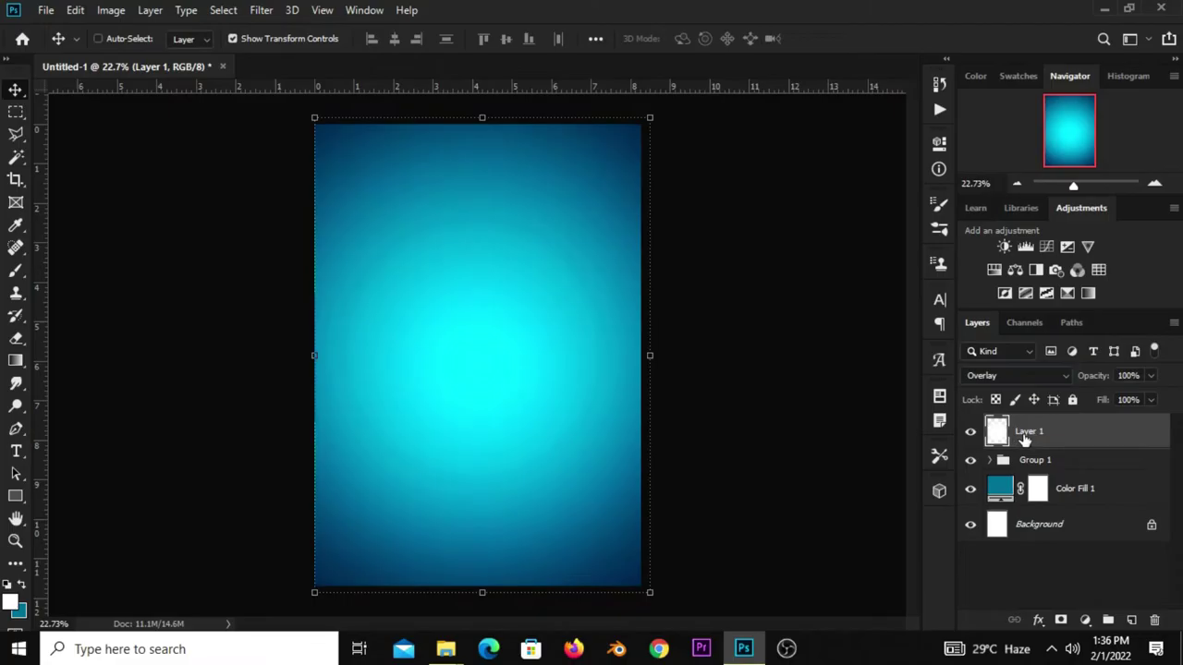
key(ctrl+j)
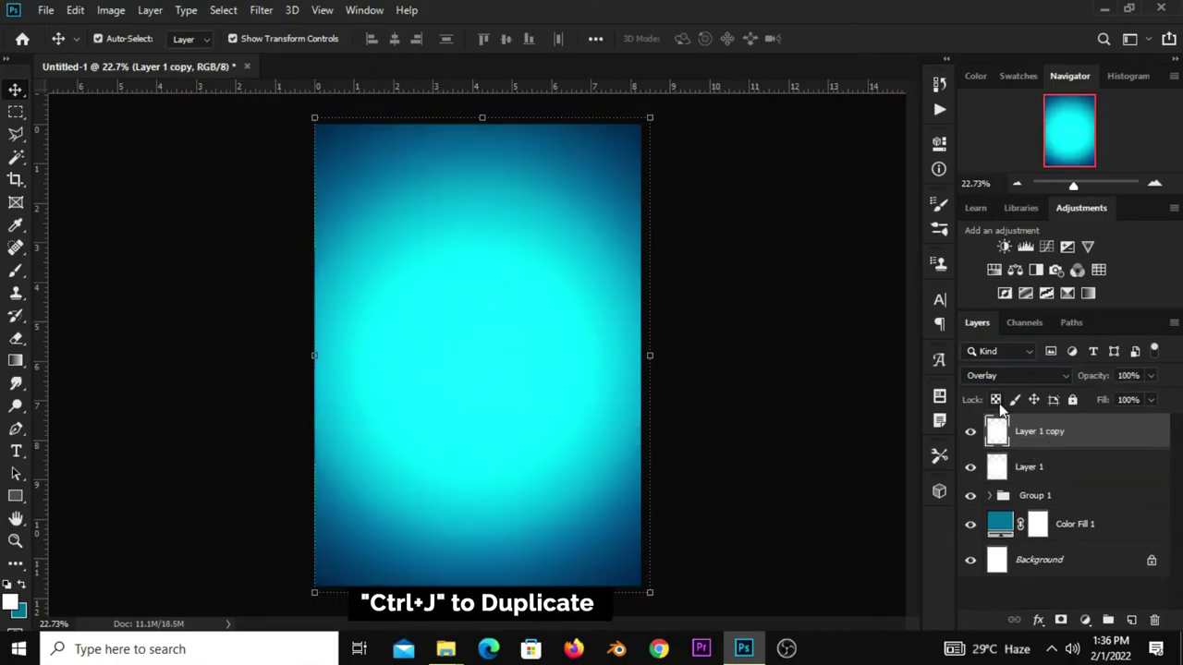
Set Layer 1 copy to Normal blending at 73% opacity.
click(1003, 377)
click(984, 213)
click(1151, 376)
drag(1156, 395, 1125, 399)
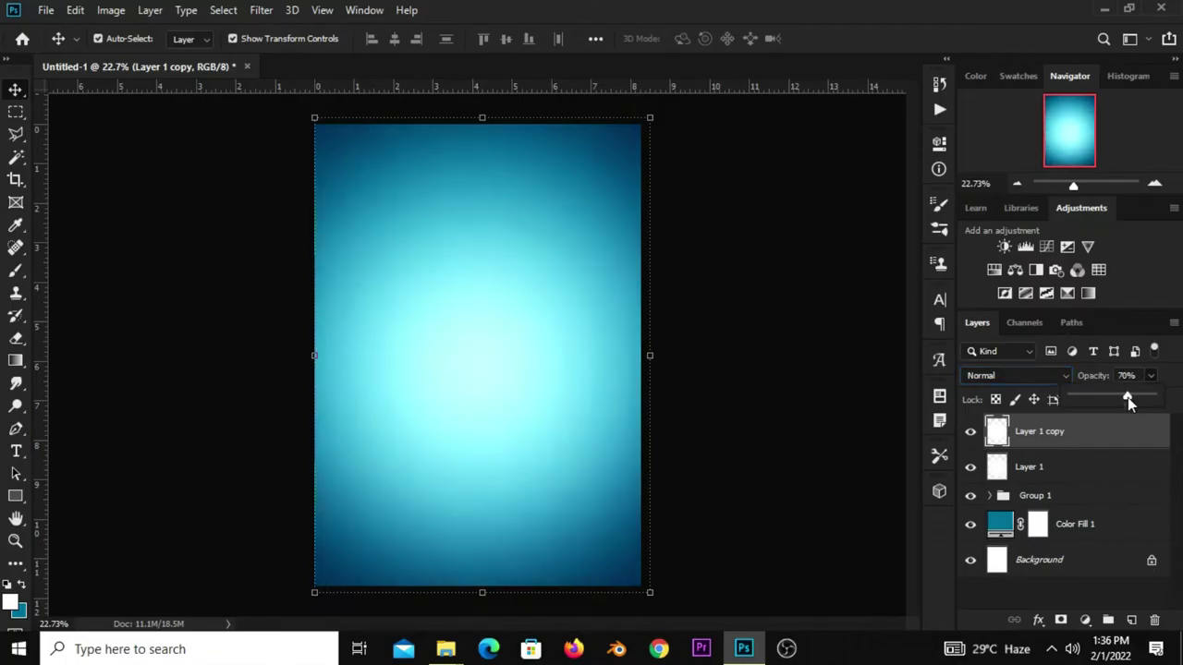
click(970, 432)
click(971, 432)
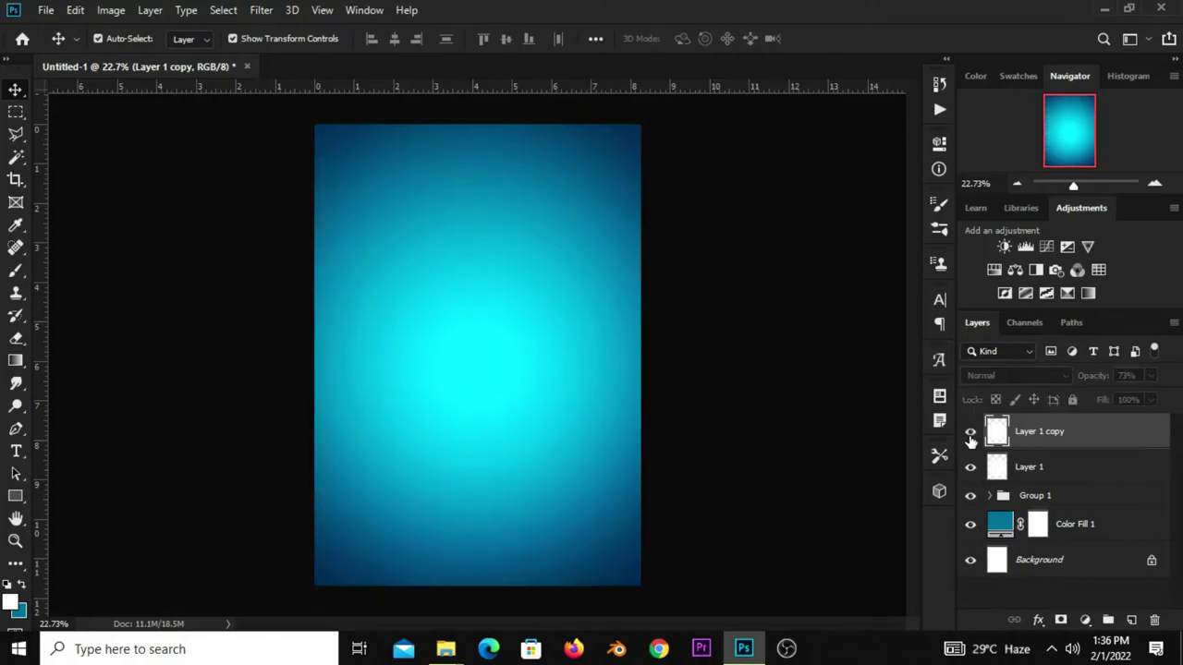
click(805, 449)
scroll(756, 462, down, 1)
scroll(756, 462, up, 1)
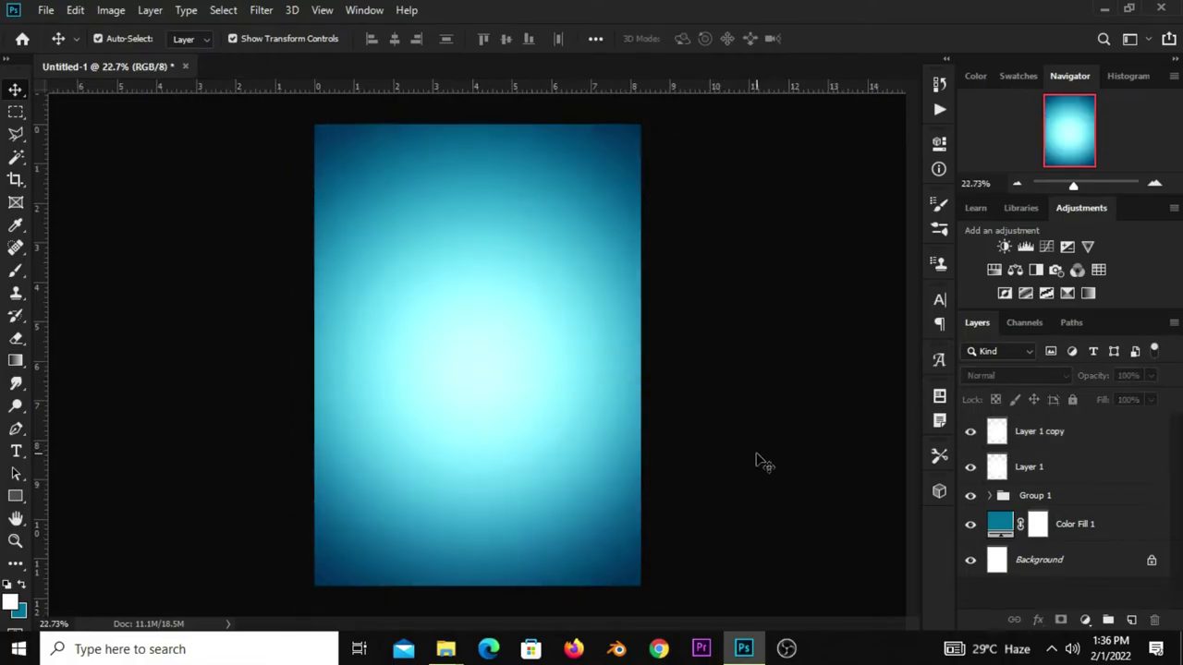
Open travel resources.psd from recent files, nudge the layer 2 sky up, then hide it.
click(45, 10)
mouse_move(79, 113)
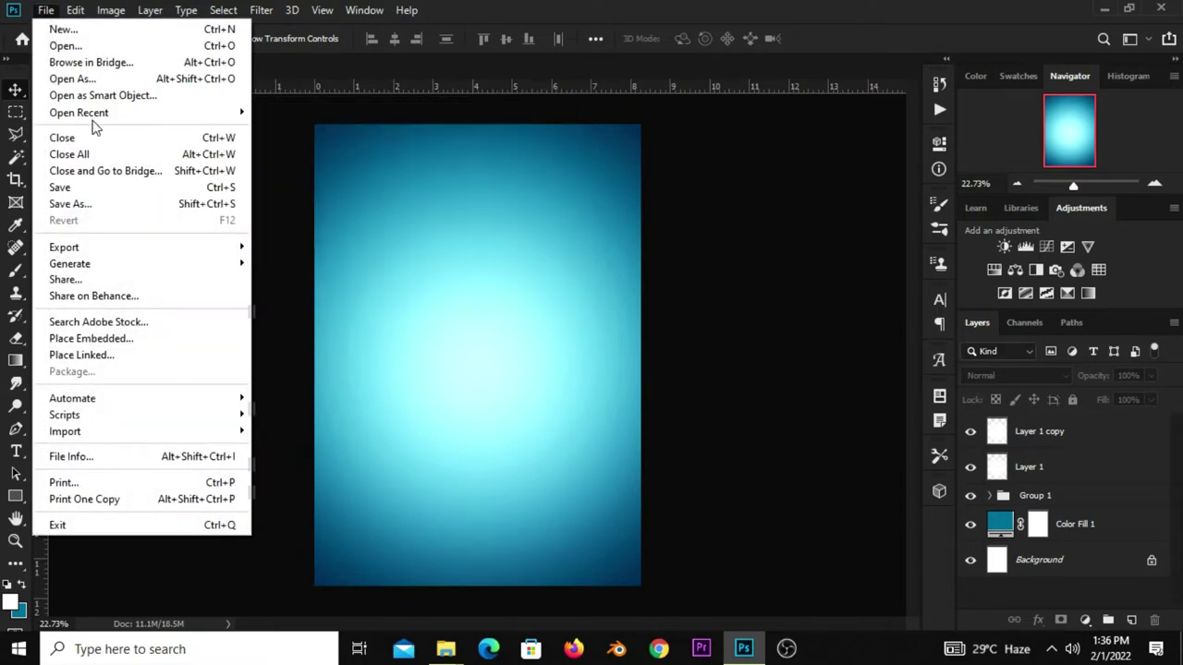
click(368, 131)
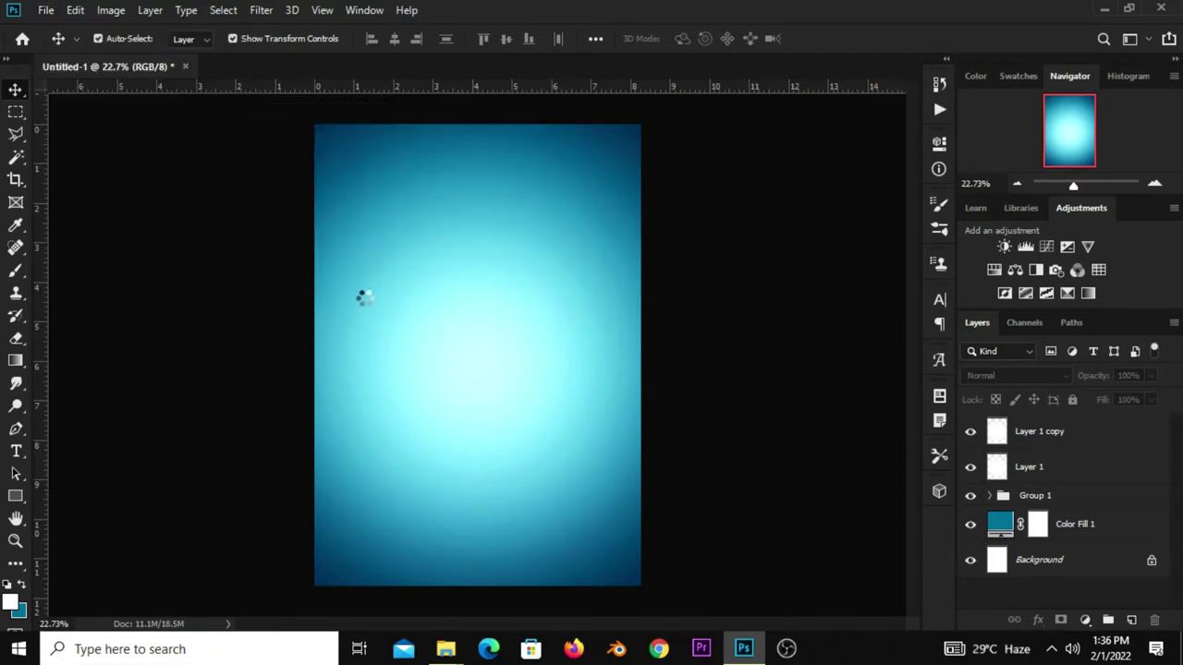
click(971, 430)
drag(504, 395, 497, 366)
key(ctrl)
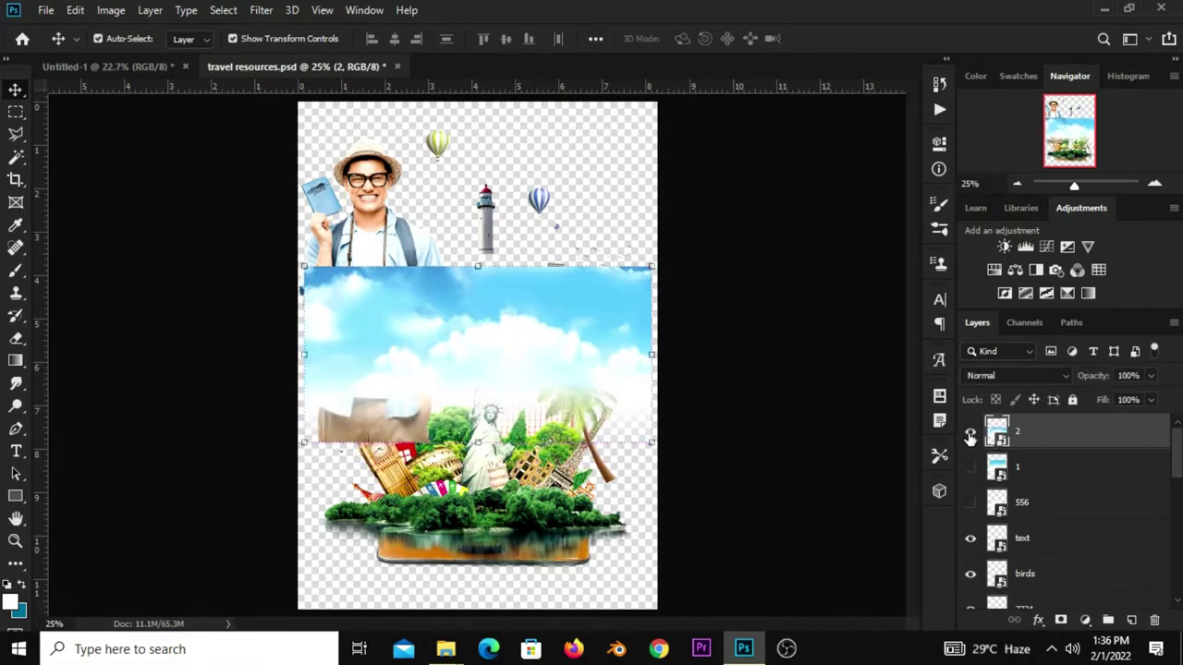
click(970, 438)
Show and select the layer 1 sky, nudge it up, and copy it.
click(970, 467)
drag(497, 343, 495, 319)
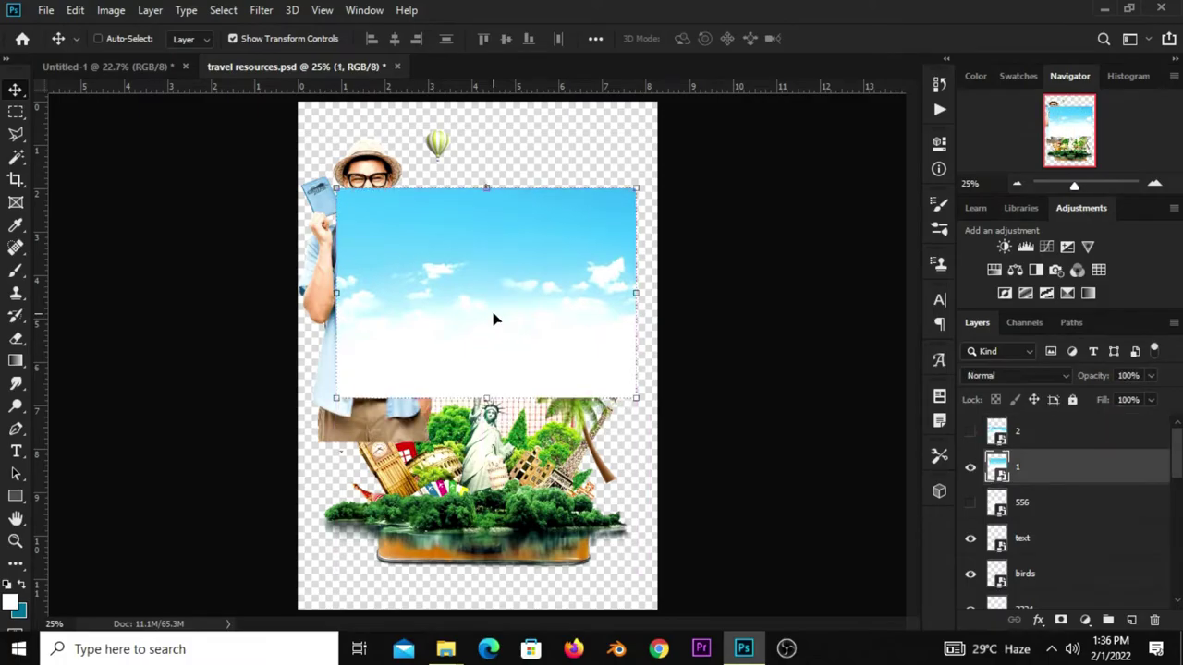
key(ctrl+c)
Paste the sky image into the poster and inspect its contents.
click(118, 66)
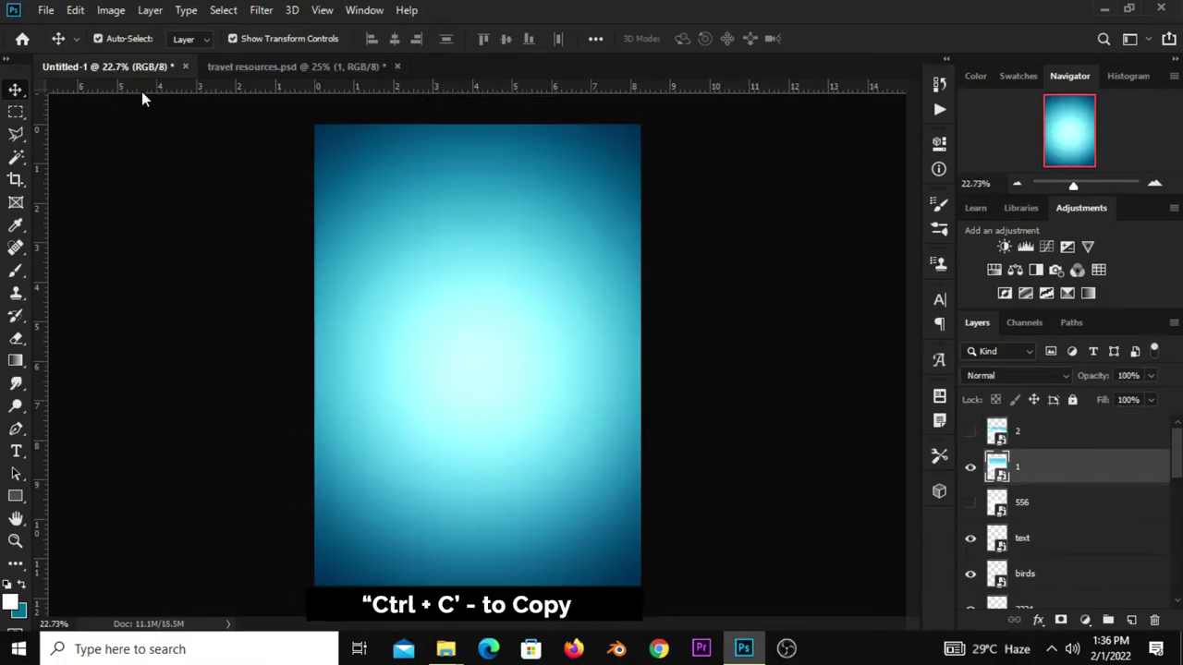
key(ctrl+v)
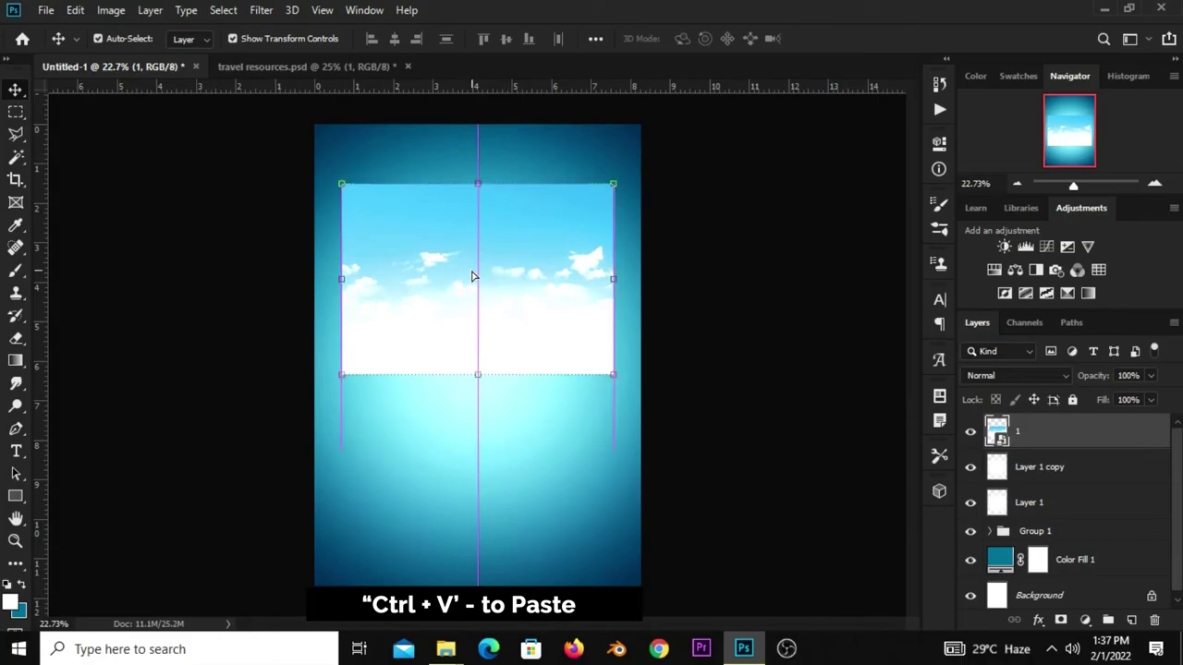
right_click(1060, 444)
click(861, 208)
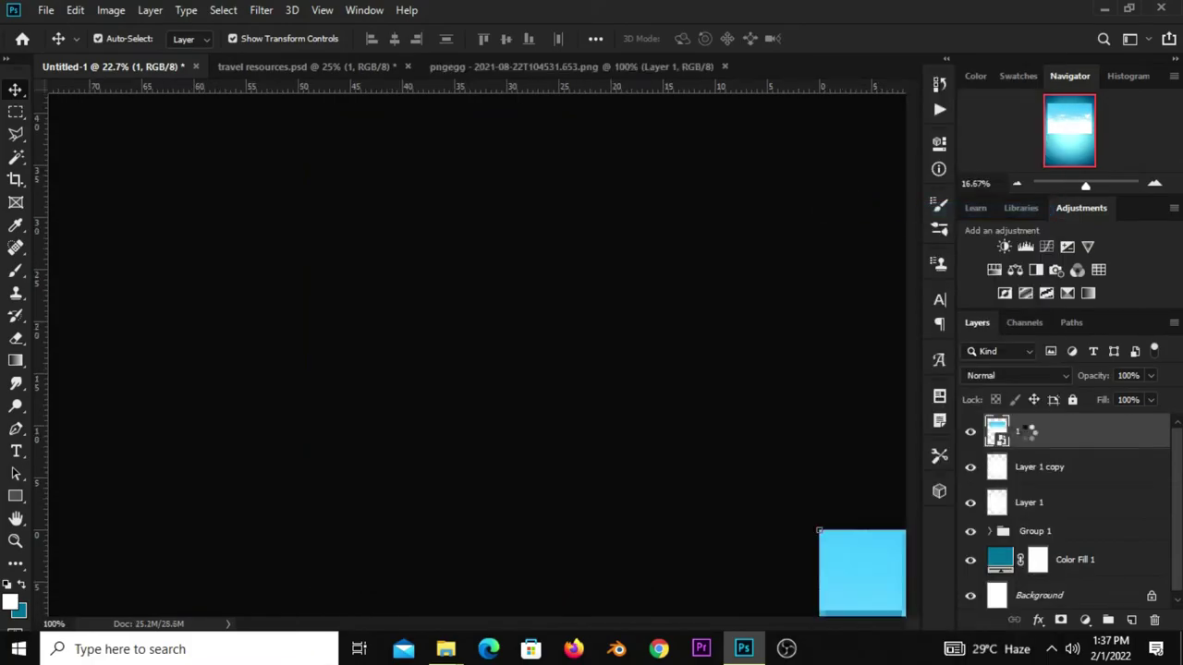
click(727, 66)
Convert the pasted sky layer 1 to a smart object.
click(342, 71)
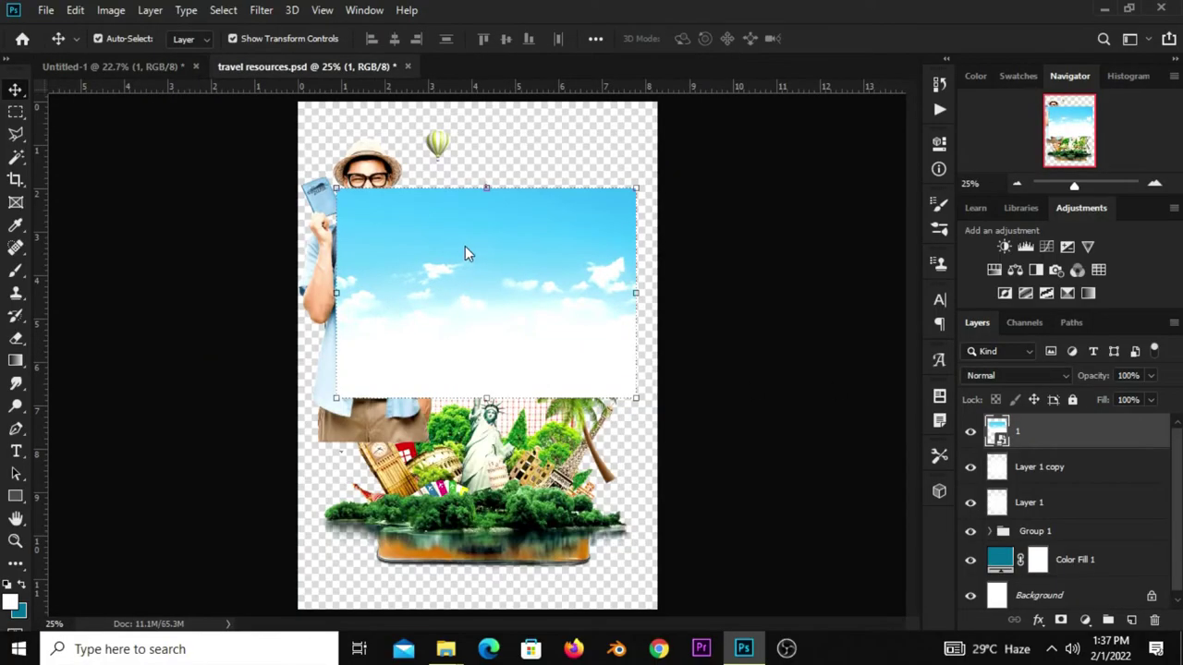
click(152, 72)
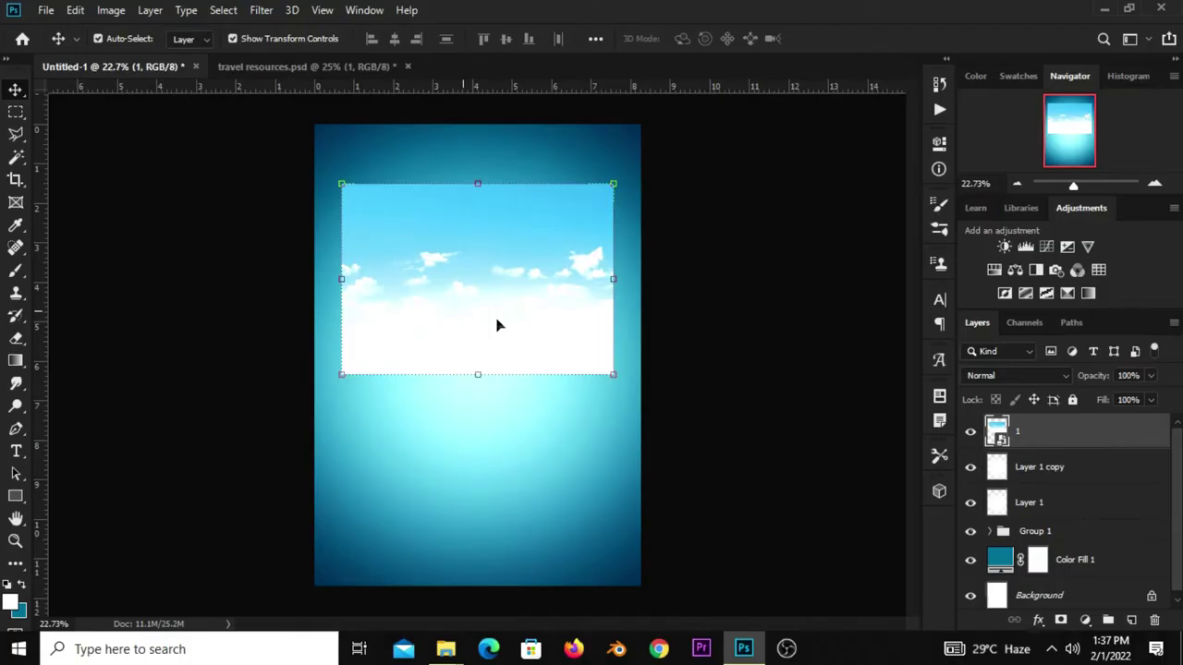
click(970, 431)
click(970, 431)
right_click(1047, 441)
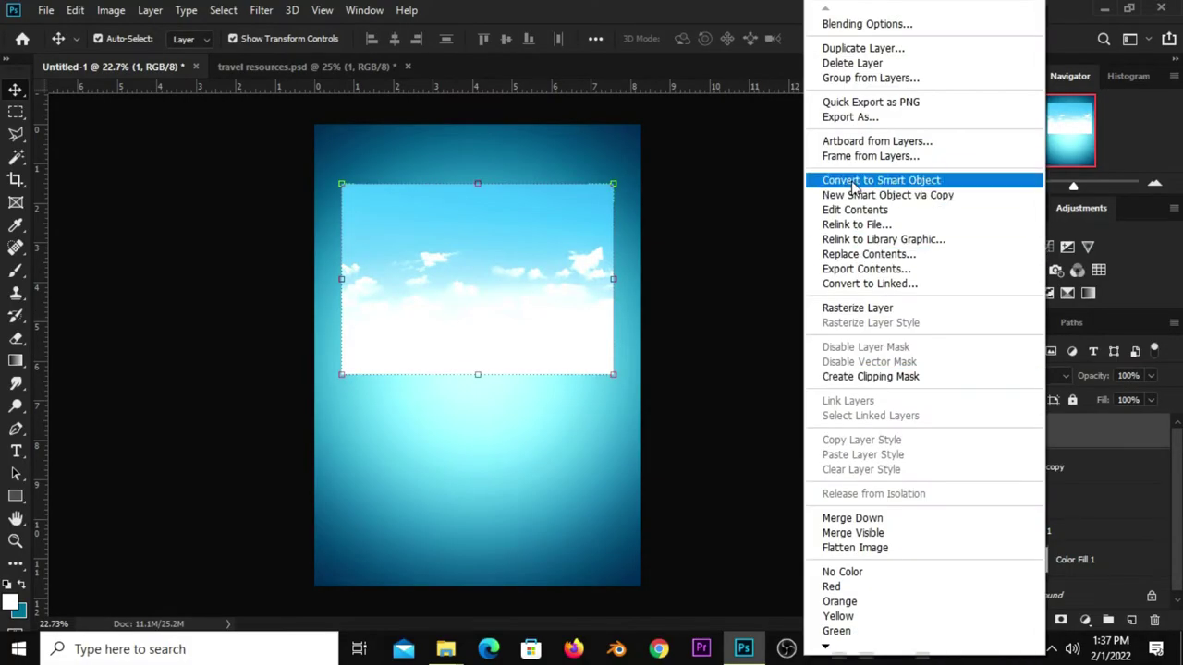
click(853, 182)
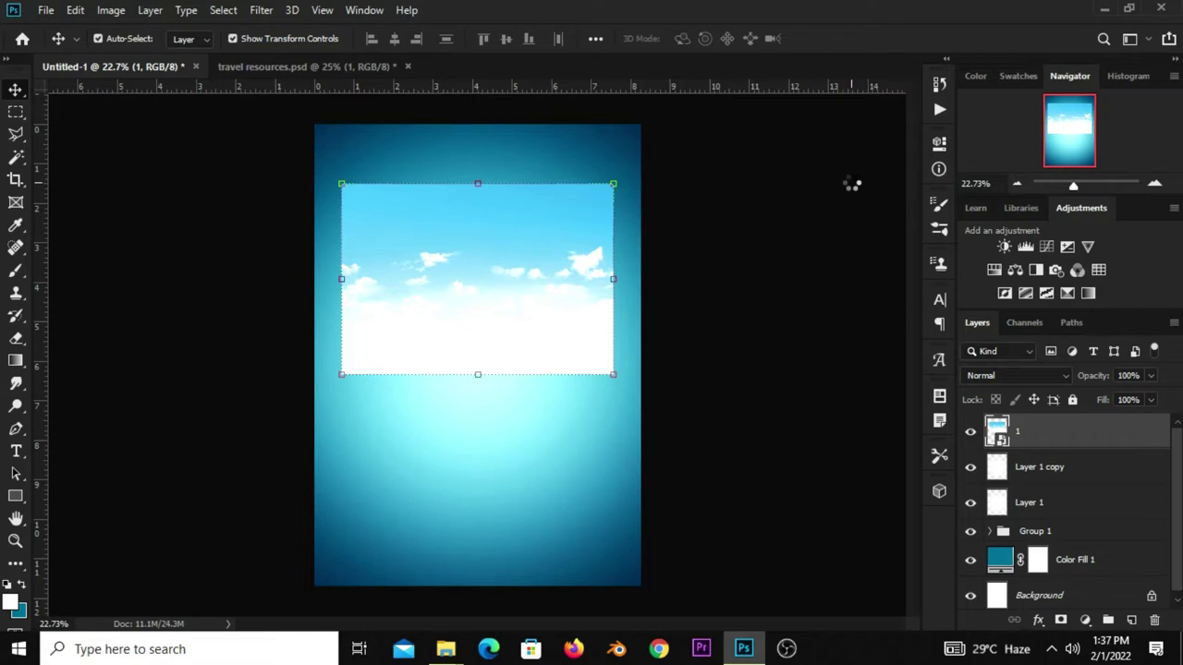
key(ctrl+t)
Scale the sky up across the poster's top half and add a layer mask.
mouse_move(478, 375)
mouse_down()
mouse_move(472, 456)
mouse_move(470, 308)
mouse_up()
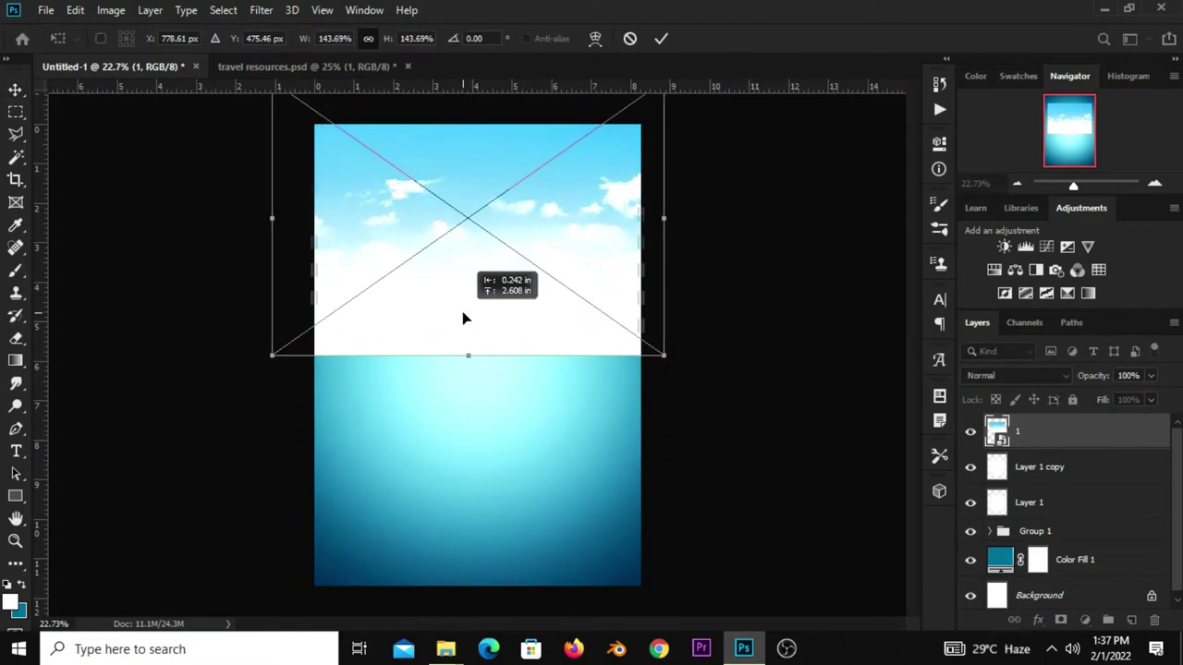
click(660, 38)
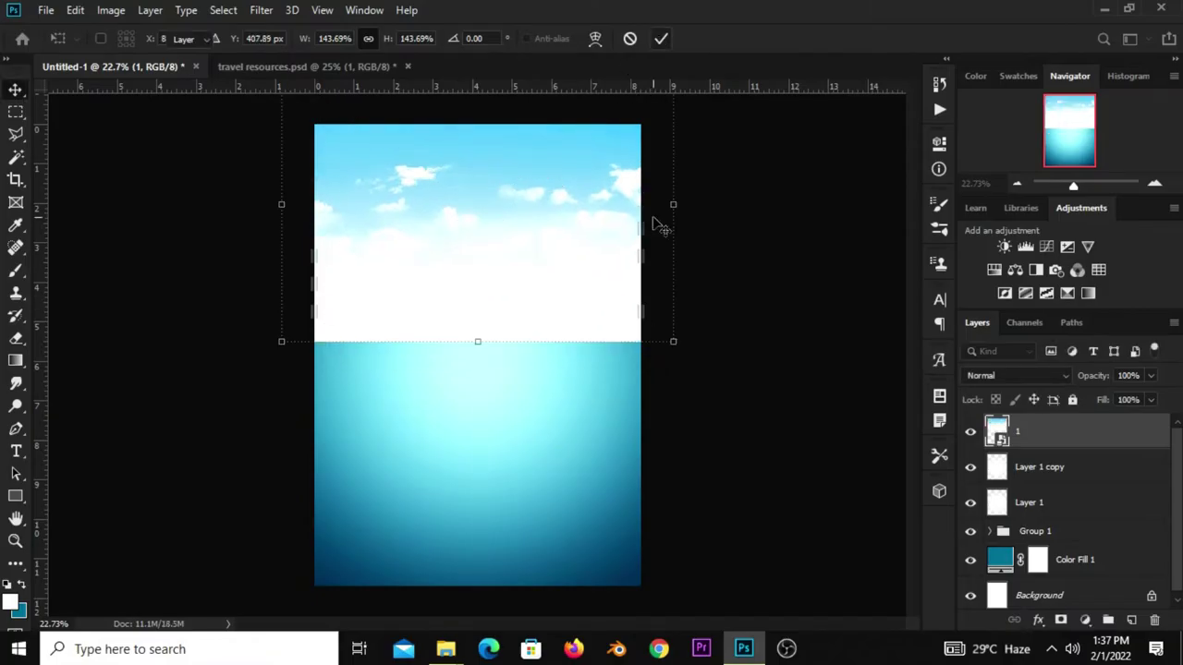
click(1061, 621)
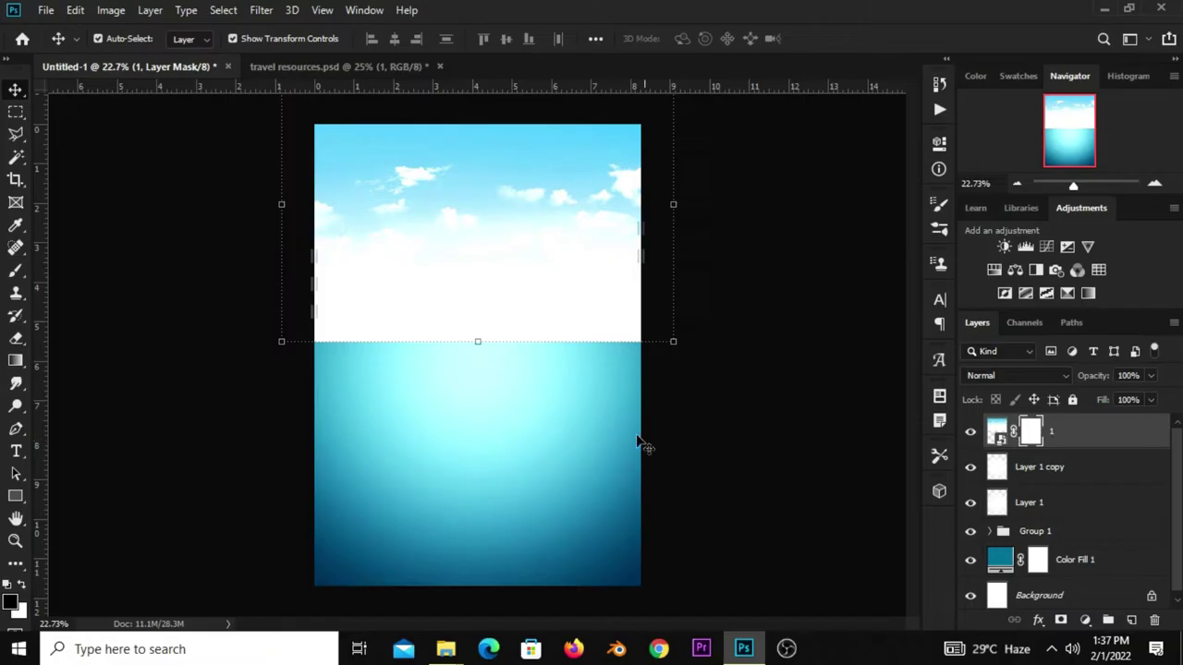
Drag a Foreground to Transparent gradient upward on the mask to fade the sky into teal.
click(13, 362)
click(102, 360)
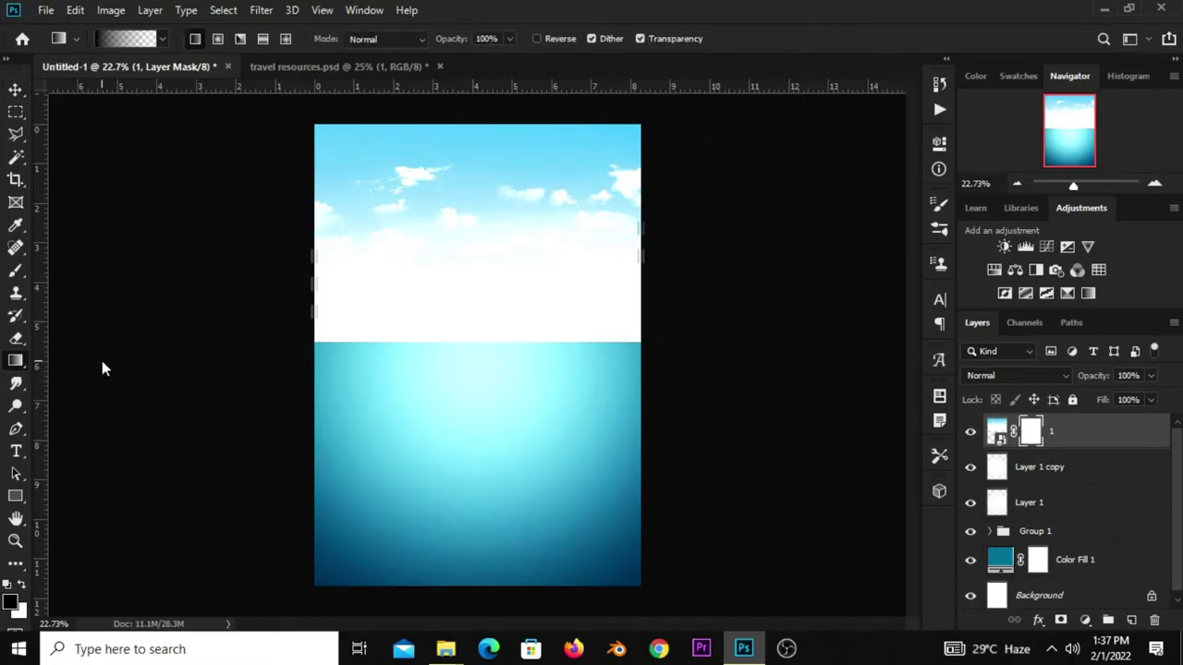
click(132, 40)
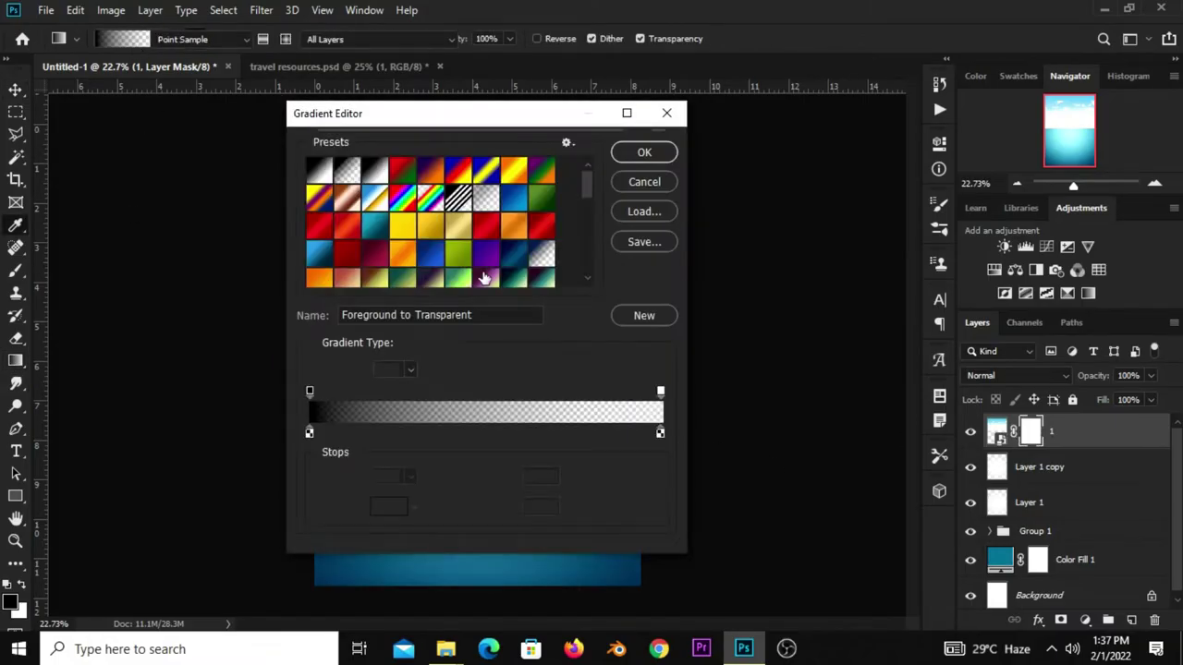
double_click(483, 317)
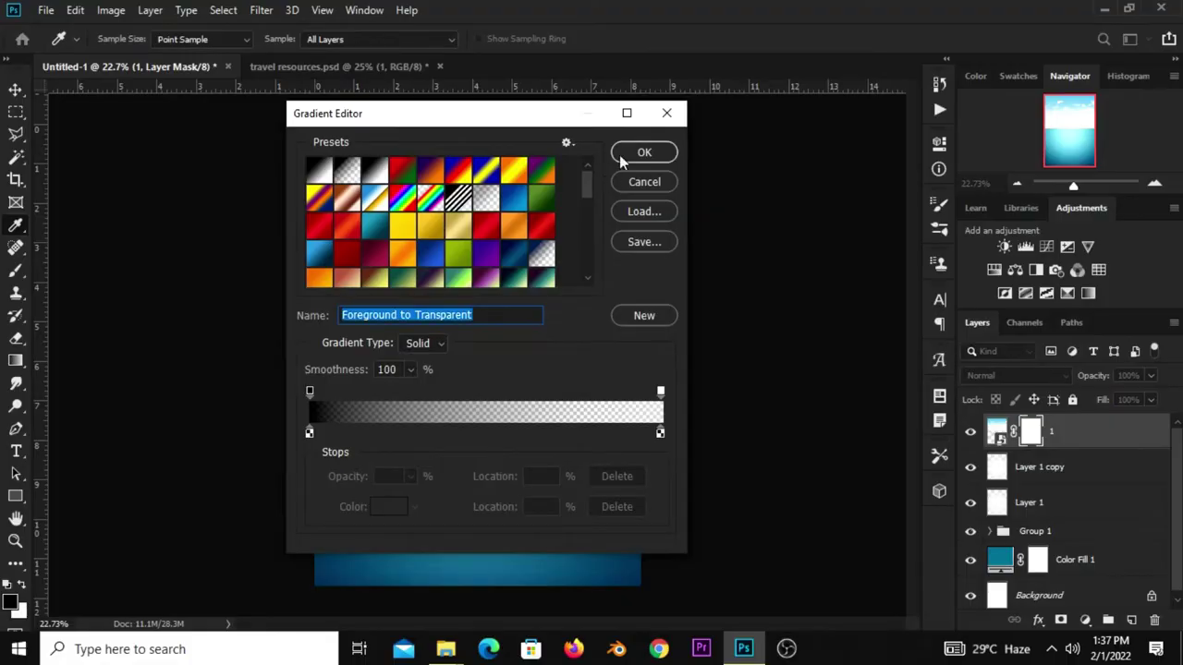
click(621, 161)
drag(451, 449, 451, 218)
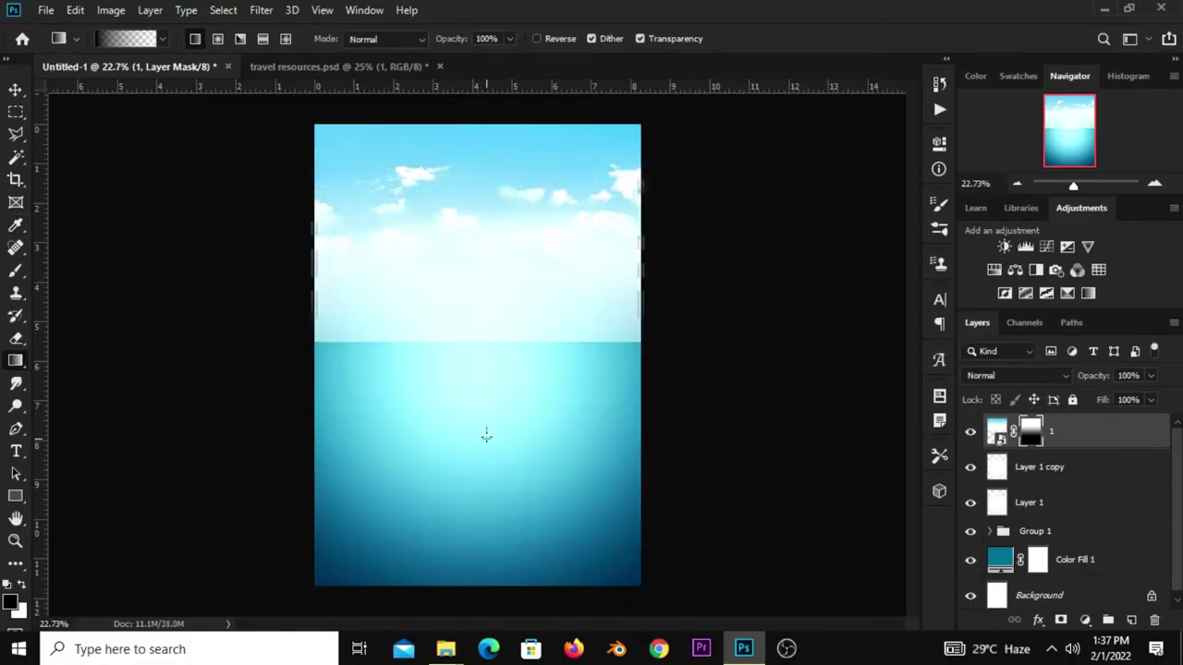
drag(472, 423, 472, 232)
mouse_move(483, 398)
mouse_down()
mouse_move(468, 255)
mouse_move(467, 391)
mouse_move(469, 92)
mouse_up()
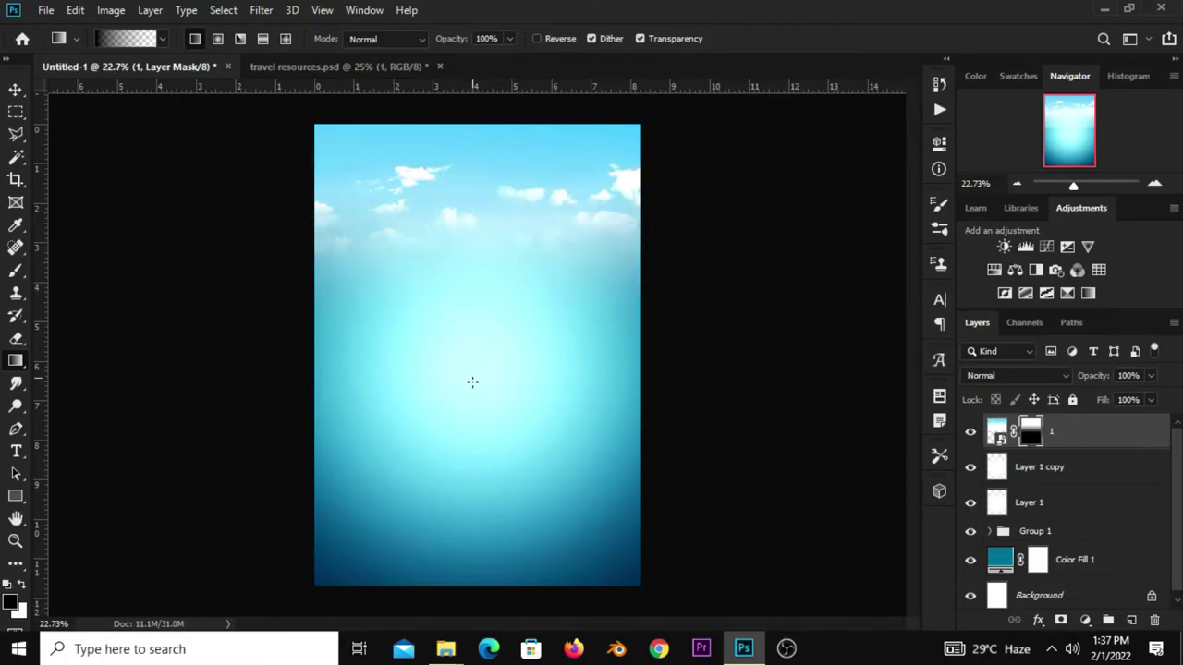
In travel resources.psd, hide sky layer 1 and show cloud sky layer 2.
click(15, 89)
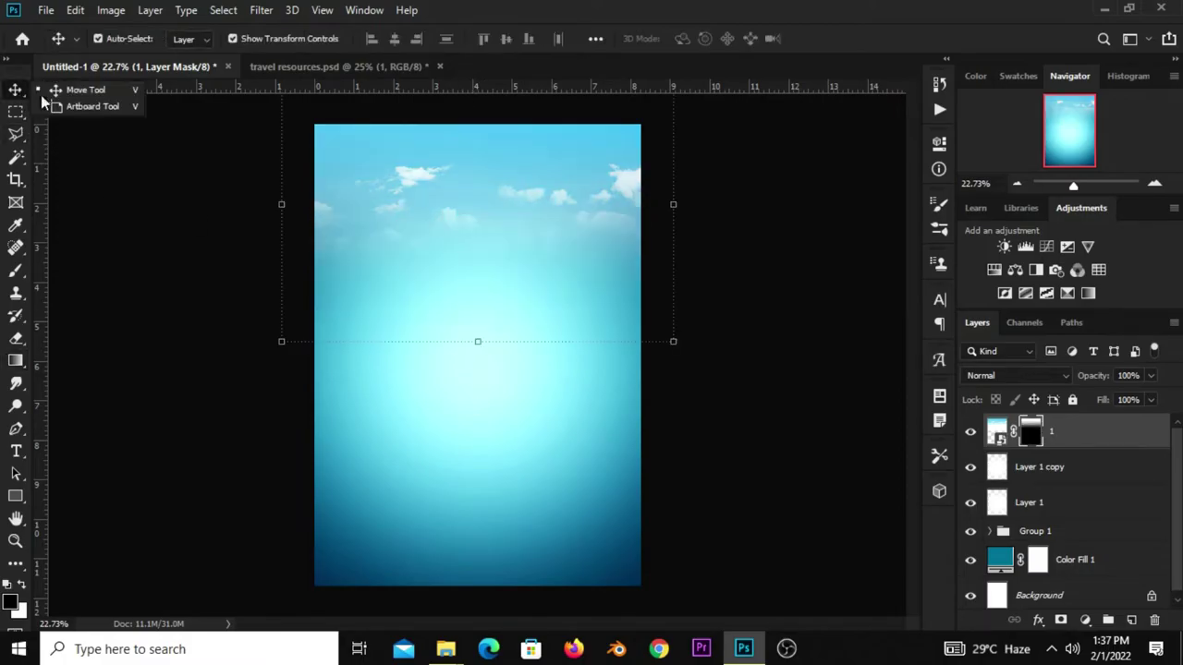
click(148, 253)
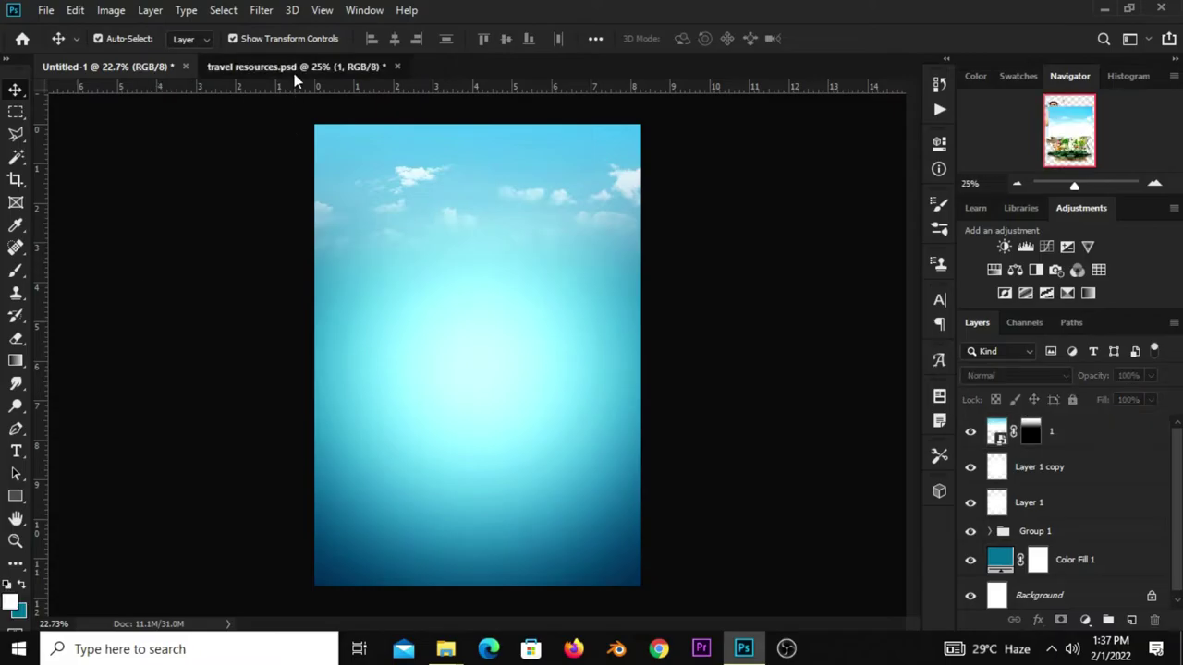
drag(295, 77, 336, 209)
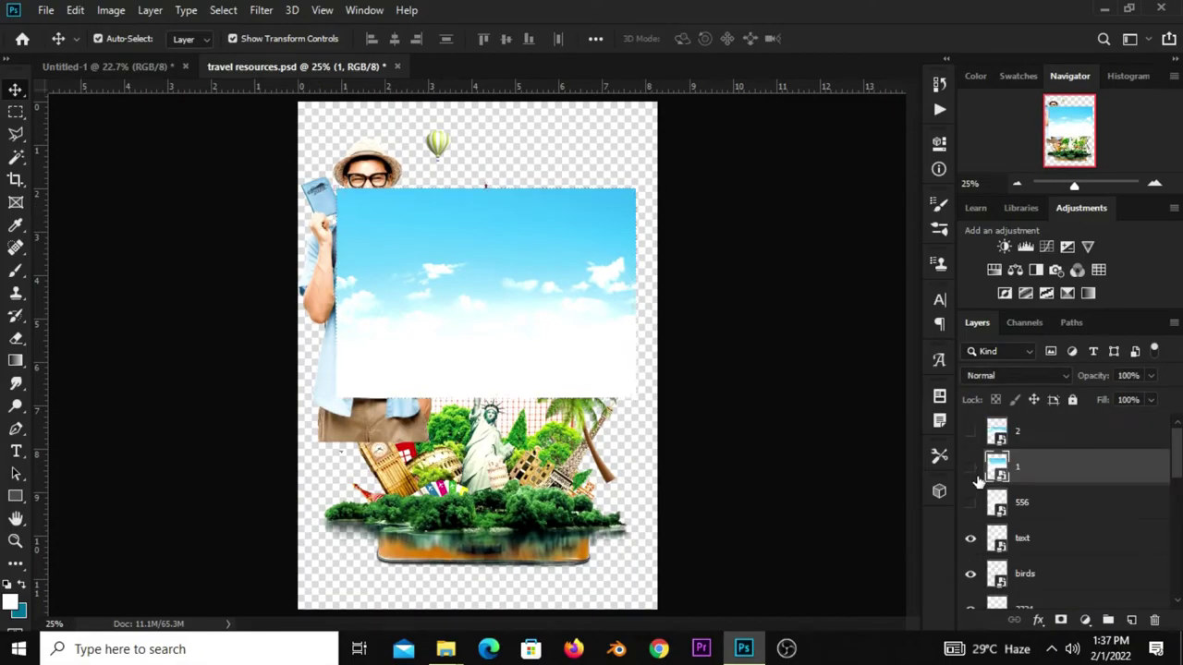
click(970, 468)
click(971, 430)
drag(510, 369, 508, 337)
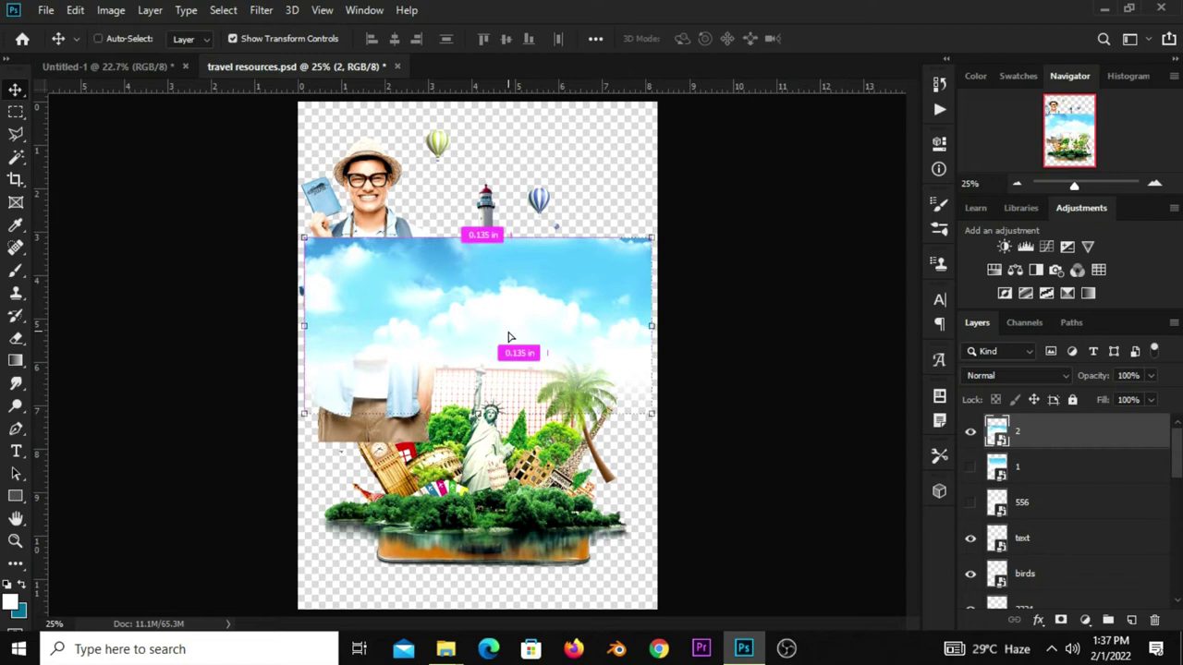
Drop layer 2 into the poster, enlarge it to the full width and move it to the top.
click(146, 68)
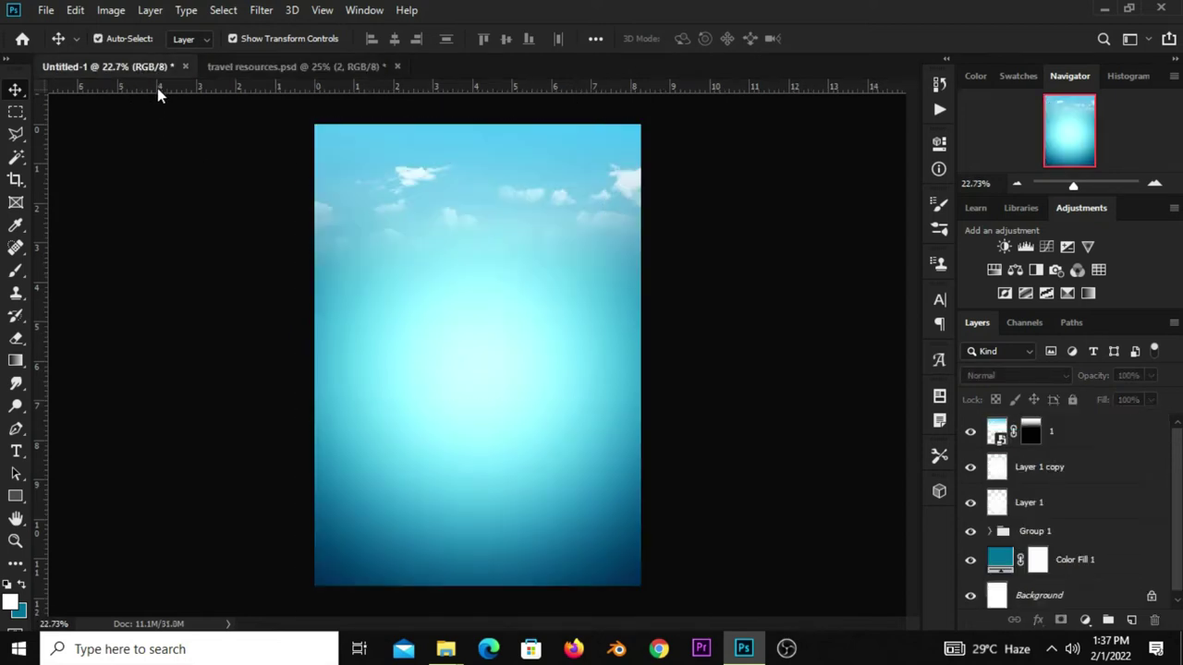
drag(154, 86, 362, 232)
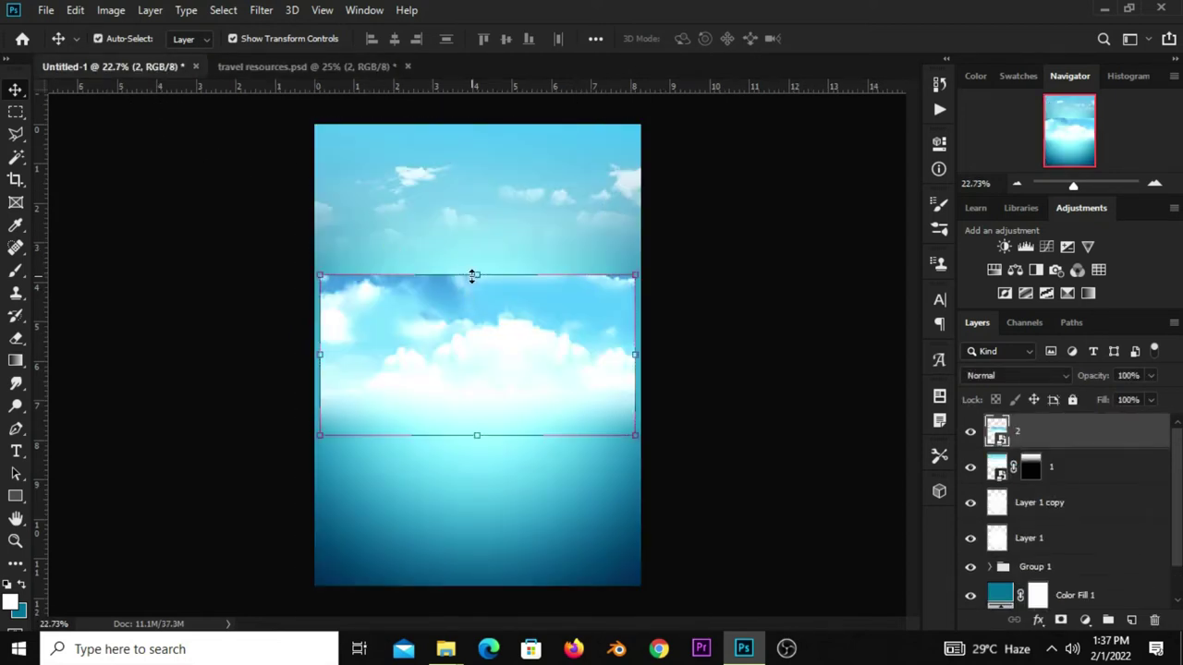
drag(477, 274, 499, 196)
click(661, 38)
mouse_move(452, 335)
mouse_down()
mouse_move(456, 175)
mouse_move(456, 216)
mouse_up()
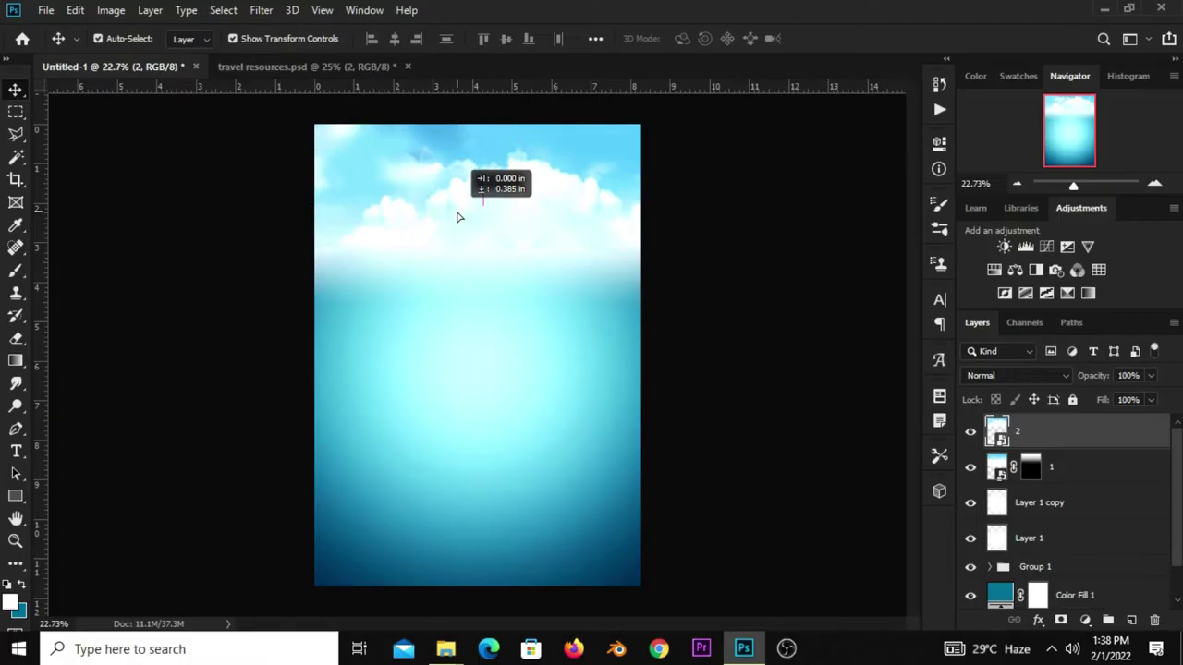
click(970, 432)
click(970, 432)
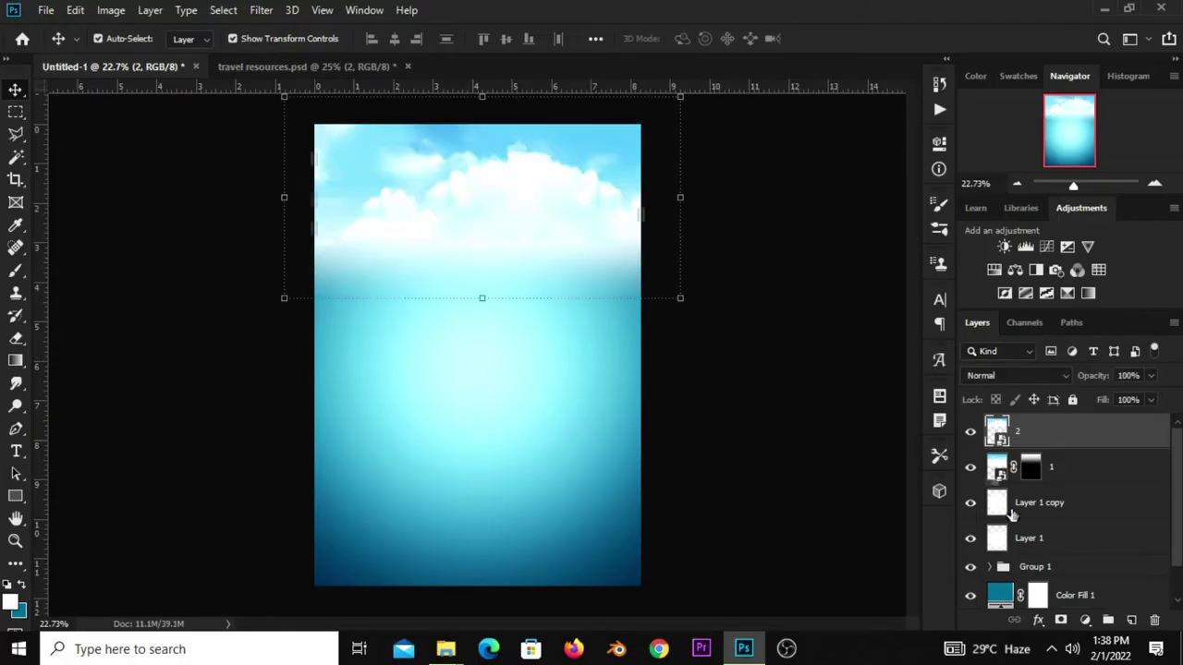
Mask cloud layer 2 and draw a vertical gradient fading its bottom into the teal.
click(1060, 620)
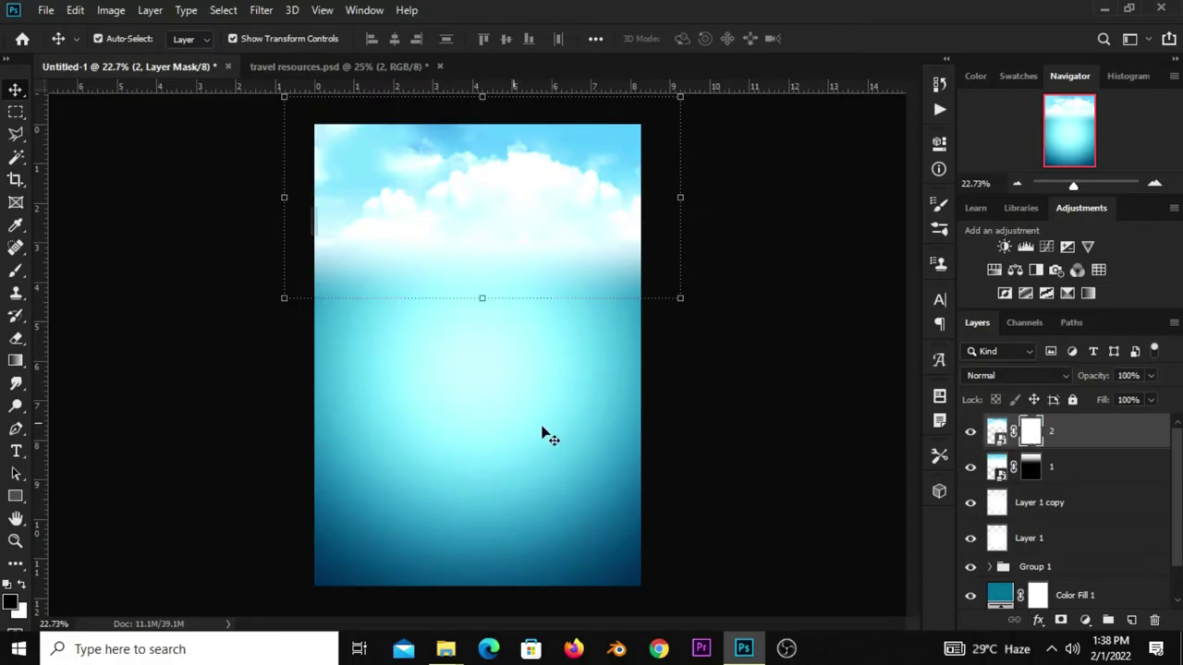
click(27, 371)
click(57, 362)
drag(496, 323, 497, 166)
drag(488, 342, 468, 122)
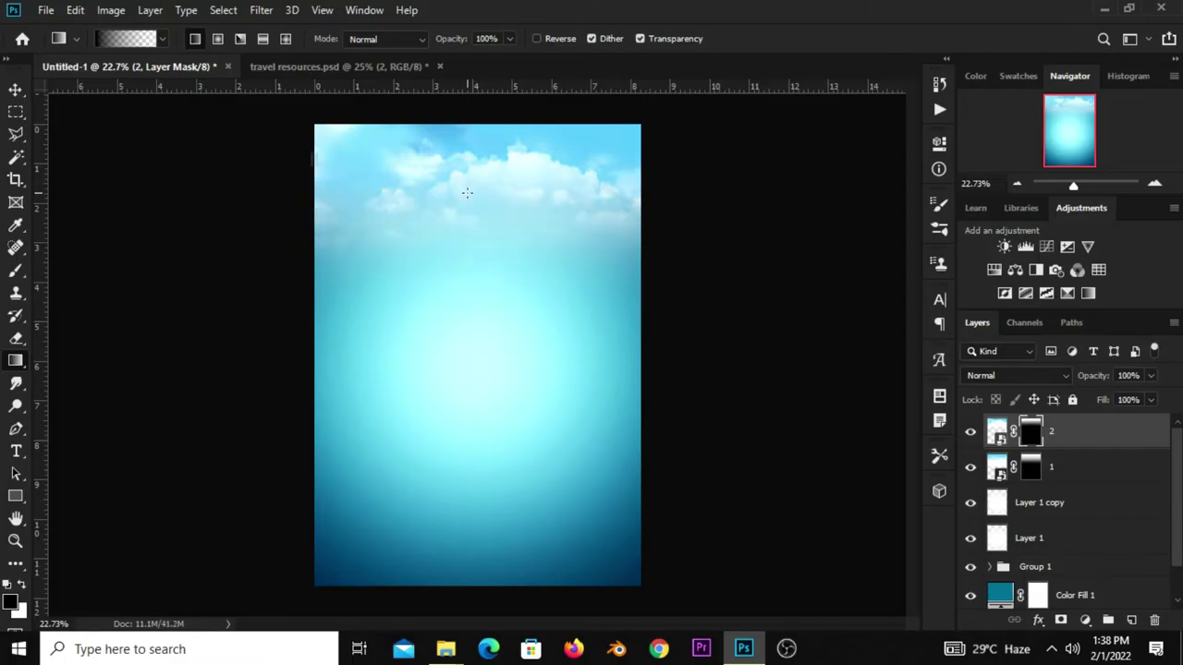
Toggle the cloud layers on and off to check the blend.
click(15, 90)
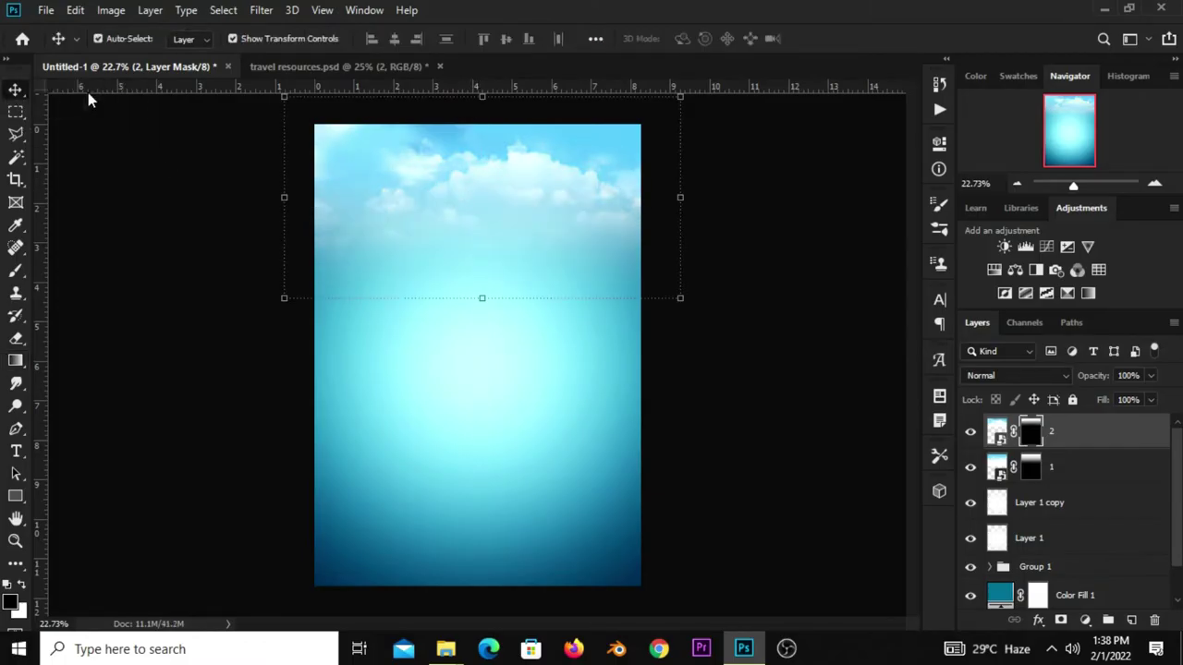
click(970, 431)
click(970, 432)
click(970, 468)
click(970, 467)
click(805, 443)
scroll(775, 393, up, 1)
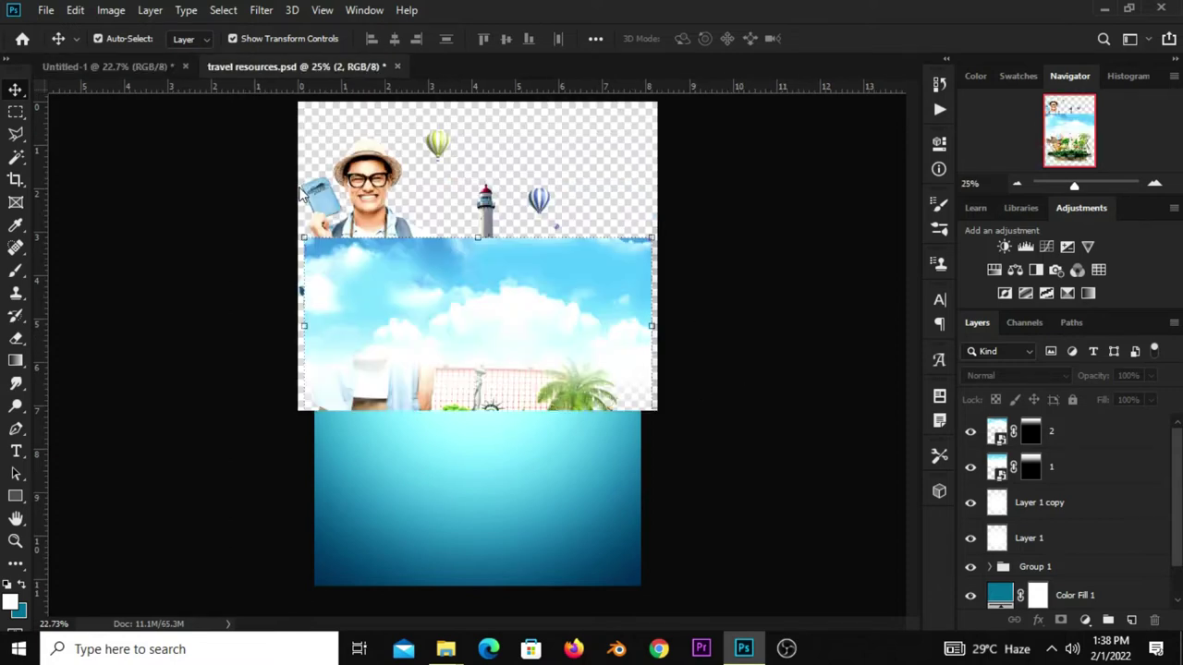
Bring the tbag suitcase from travel resources.psd into the poster and move it down.
drag(296, 120, 382, 386)
click(971, 432)
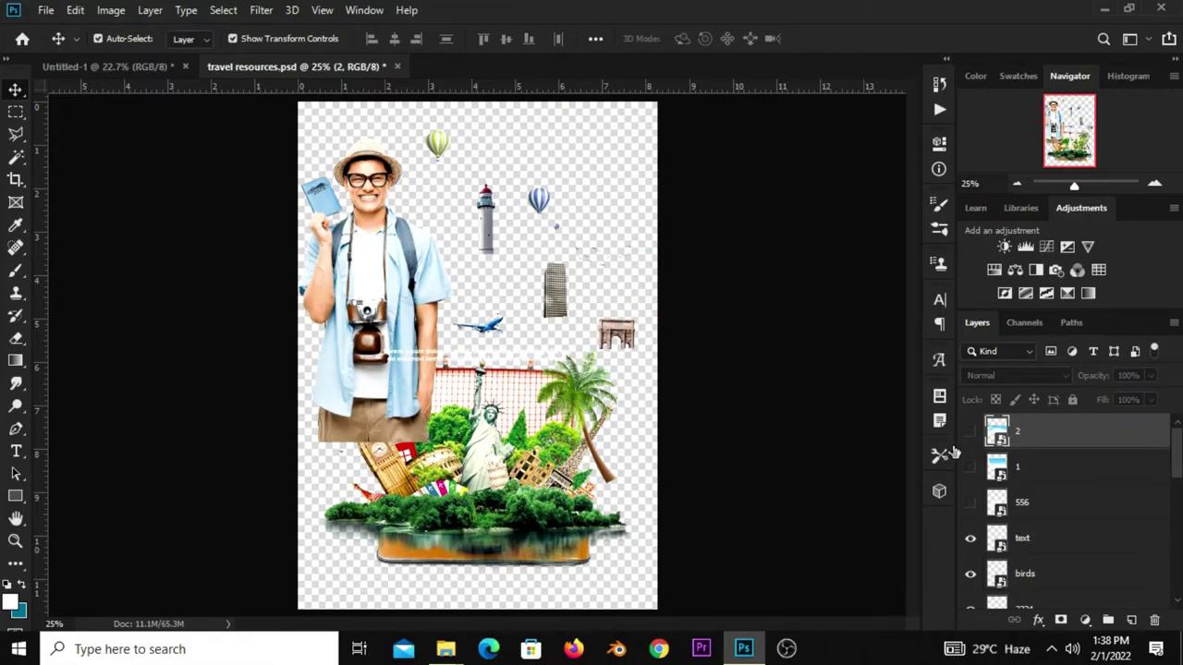
click(510, 530)
drag(506, 450, 515, 379)
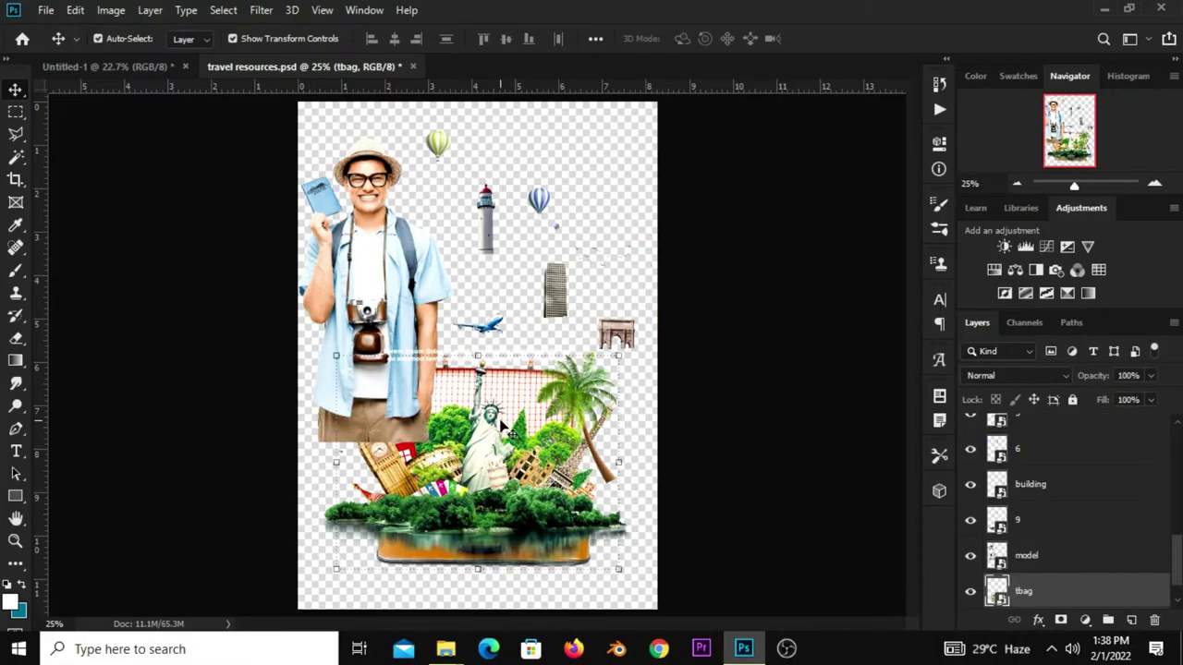
key(ctrl)
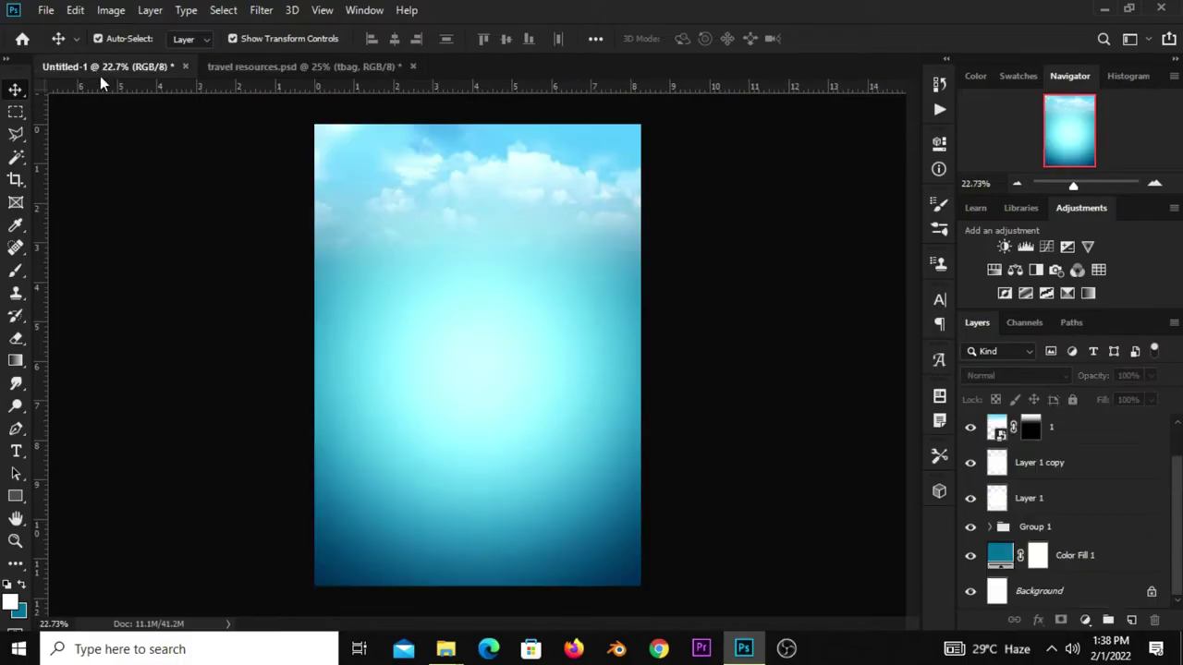
drag(139, 92, 110, 86)
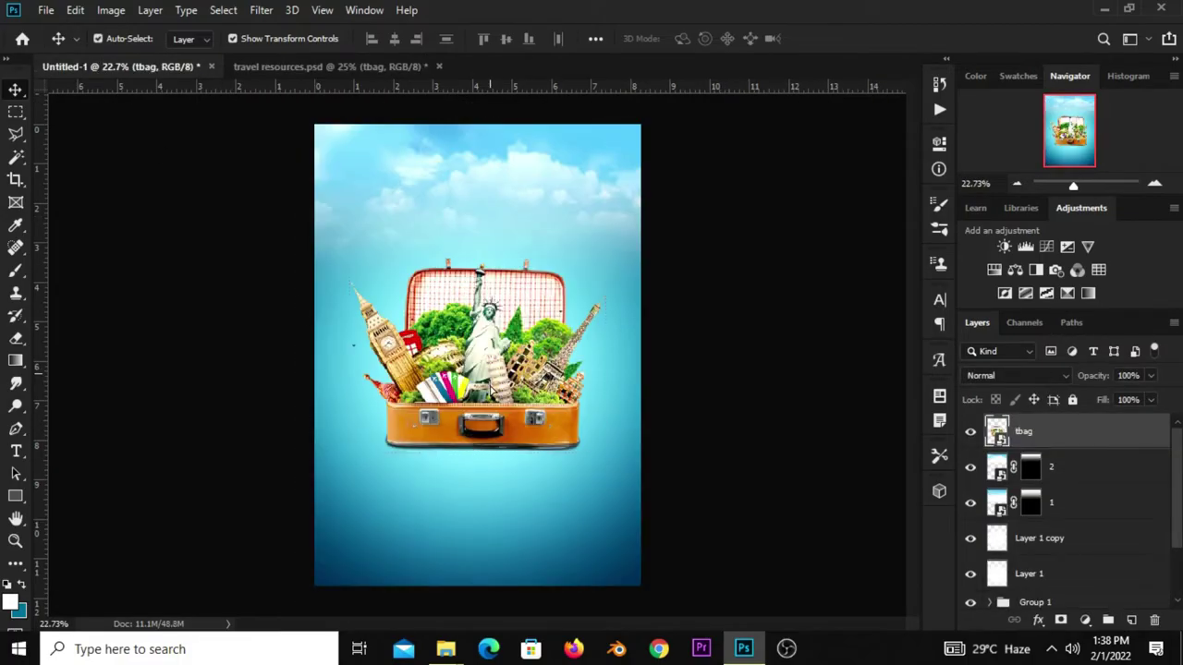
drag(491, 373, 490, 410)
Centre the suitcase horizontally on the canvas and nudge it slightly lower.
key(ctrl+a)
click(394, 39)
key(ctrl+d)
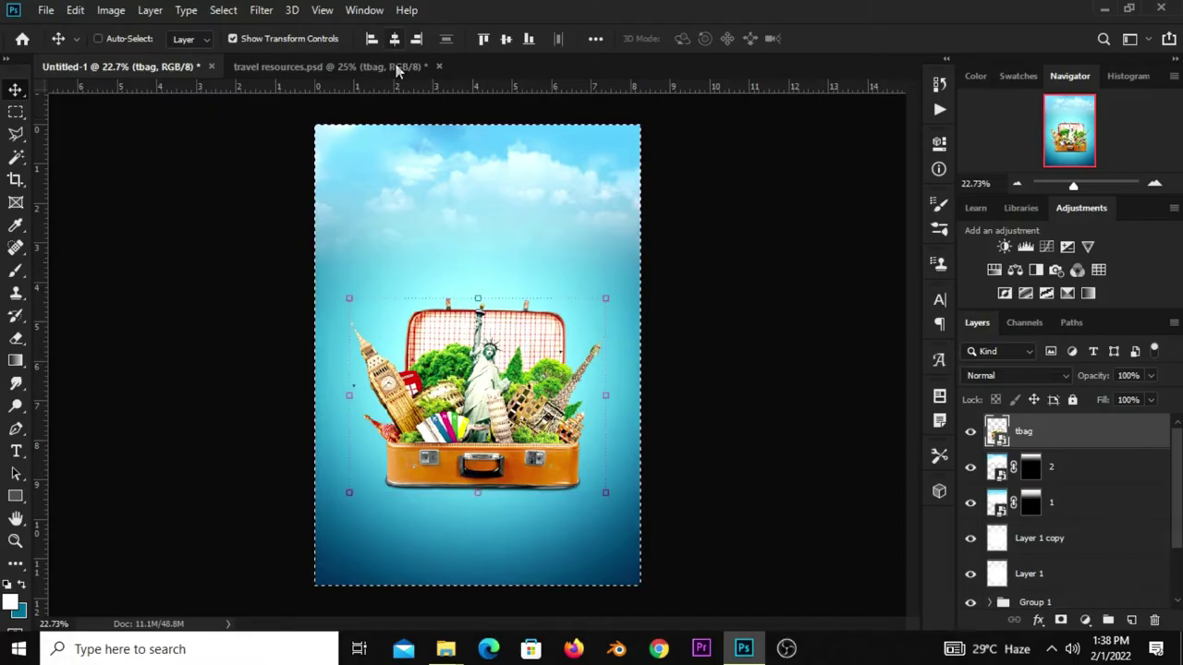
drag(475, 394, 477, 421)
key(Down)
key(Down)
key(Down)
key(Down)
key(Down)
key(Down)
key(Down)
key(Down)
key(Down)
key(Down)
key(Down)
key(Down)
key(Down)
key(Down)
key(Down)
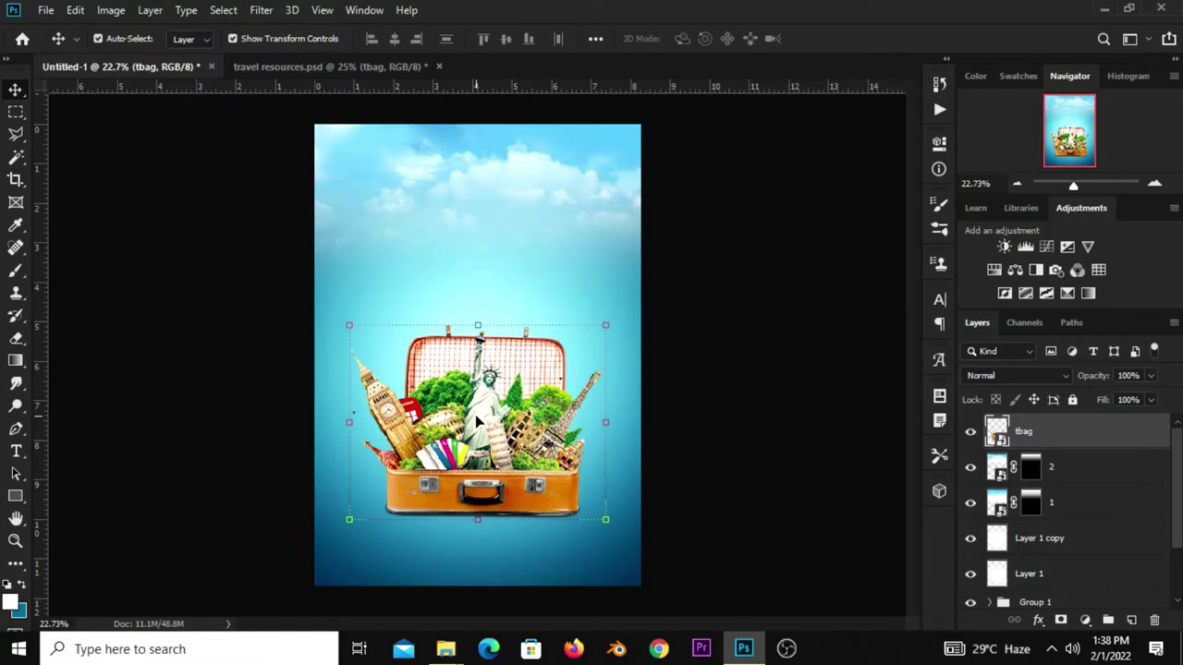
click(311, 68)
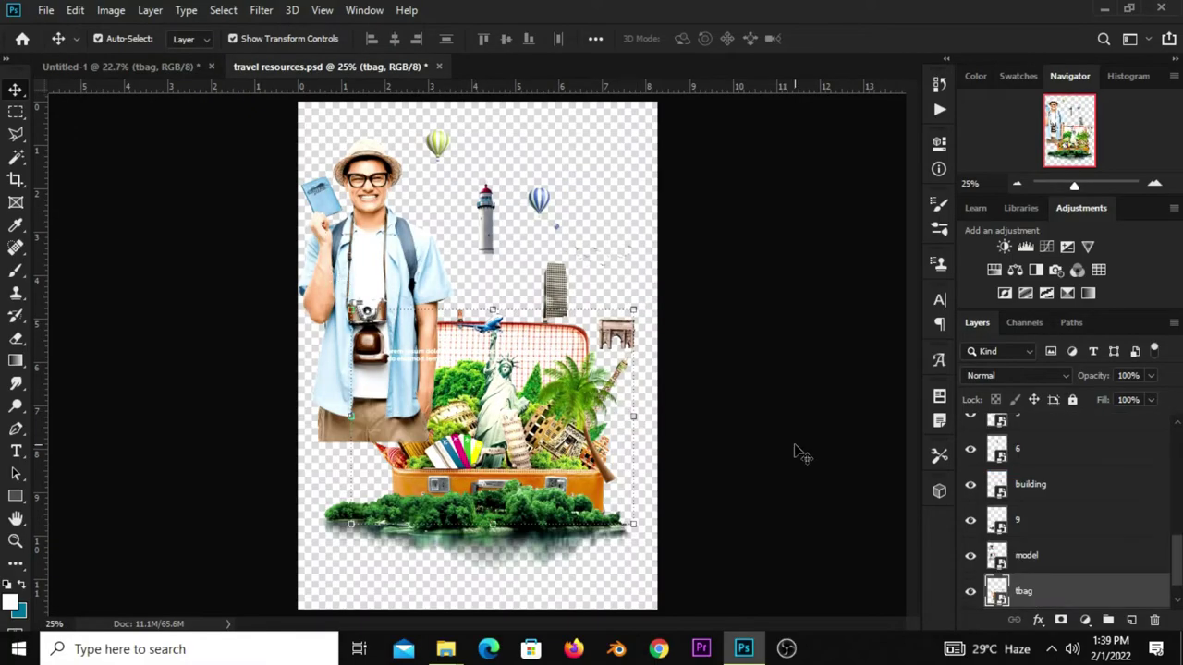
Copy island layer 9 into the poster and place it beneath the tbag suitcase.
ctrl+click(566, 520)
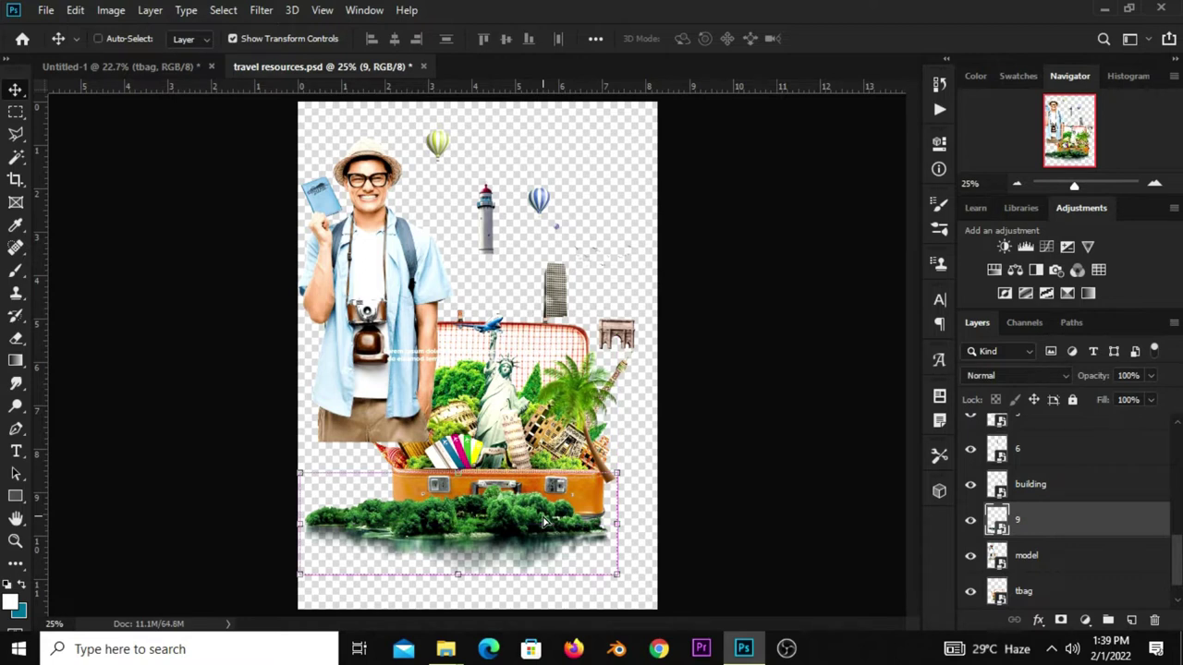
drag(342, 377, 158, 121)
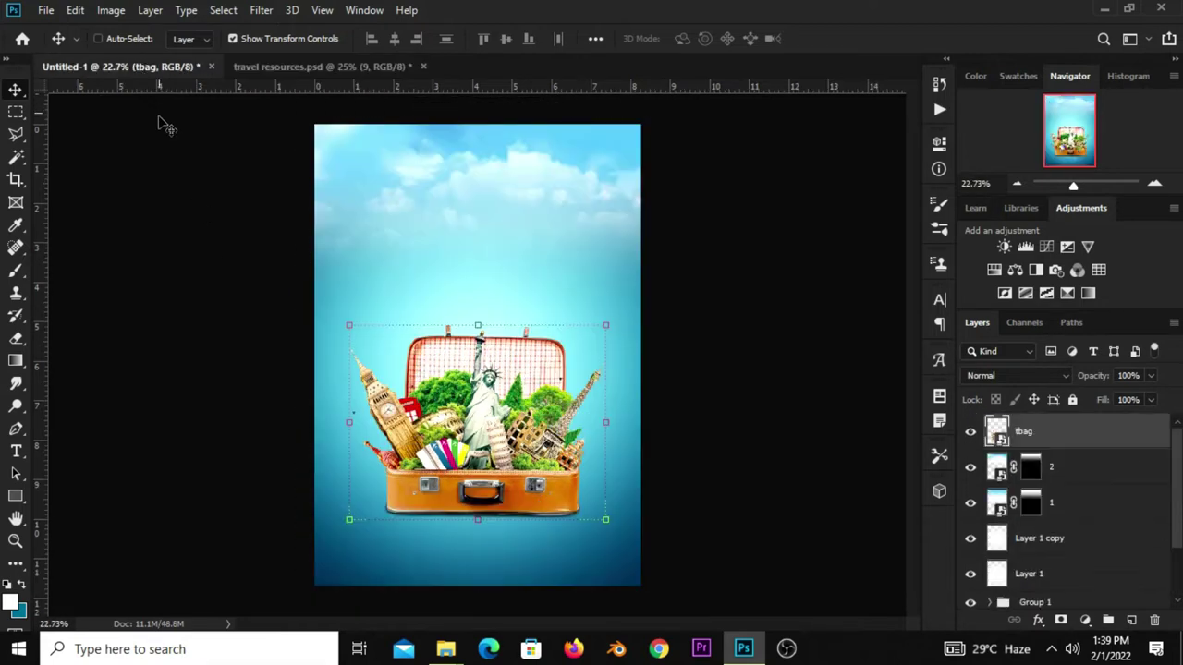
drag(499, 315, 499, 347)
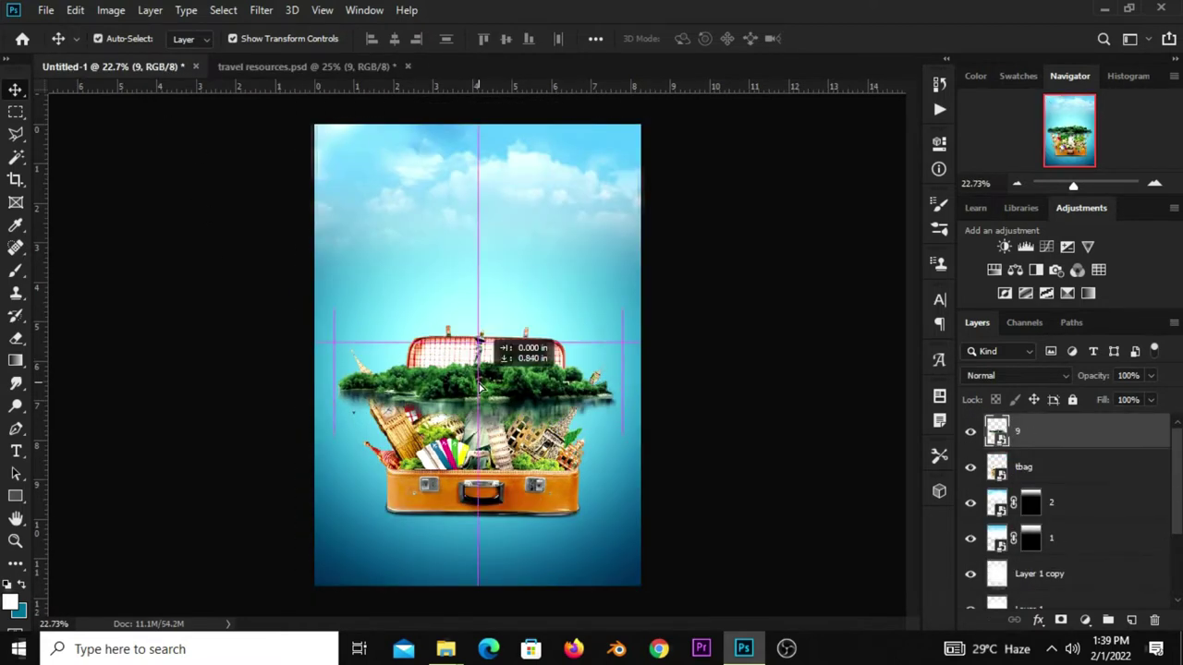
drag(996, 442, 998, 484)
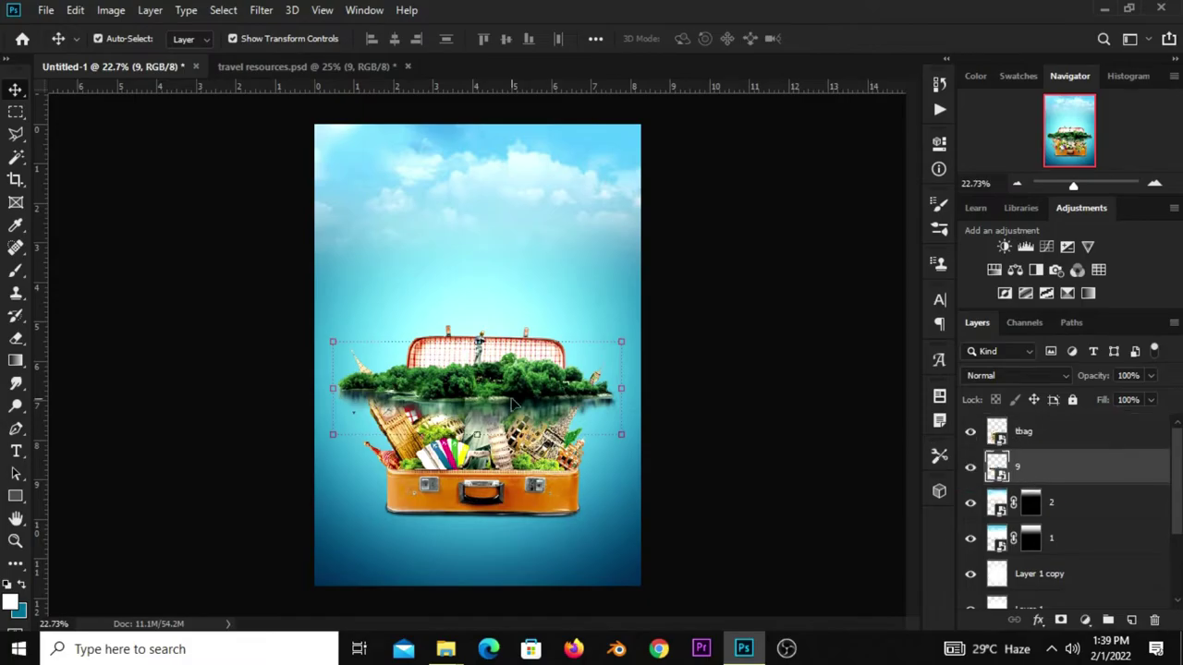
drag(595, 392, 573, 477)
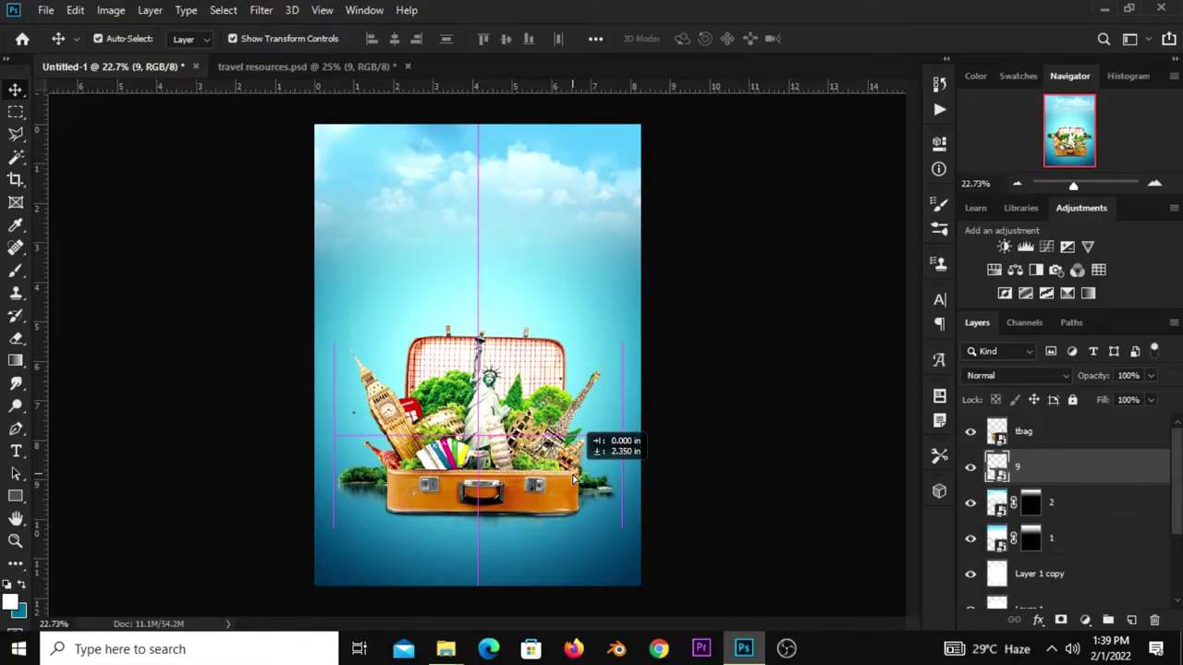
drag(572, 478, 570, 471)
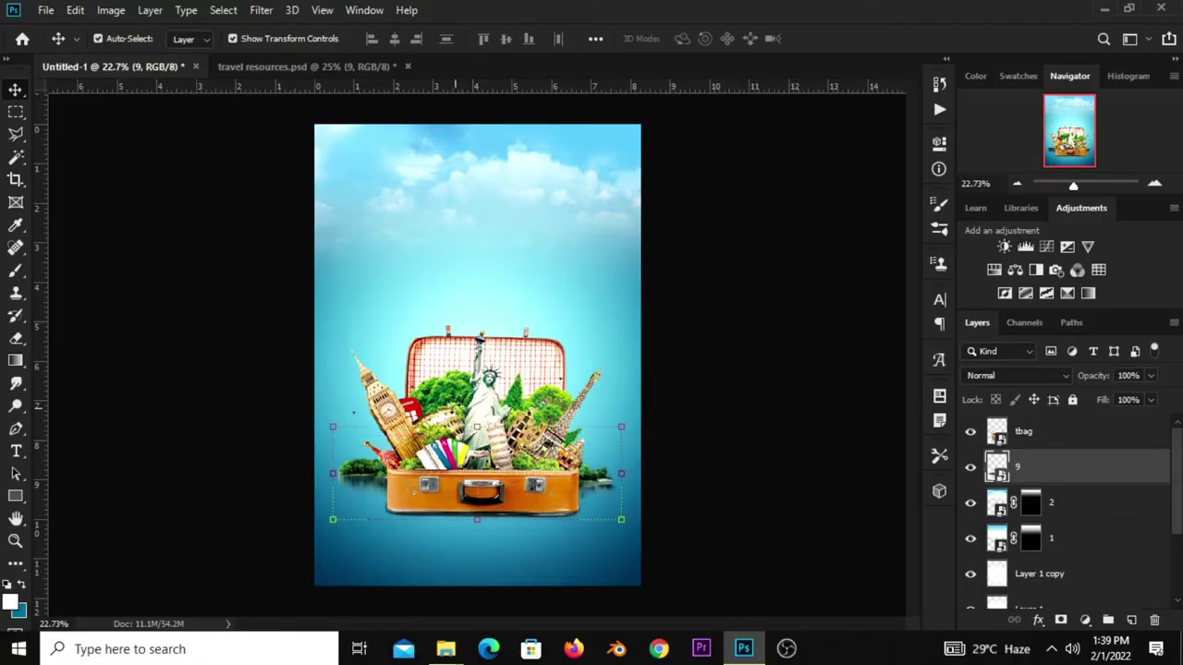
Convert the island to a smart object and enlarge it to about 114%.
right_click(1055, 476)
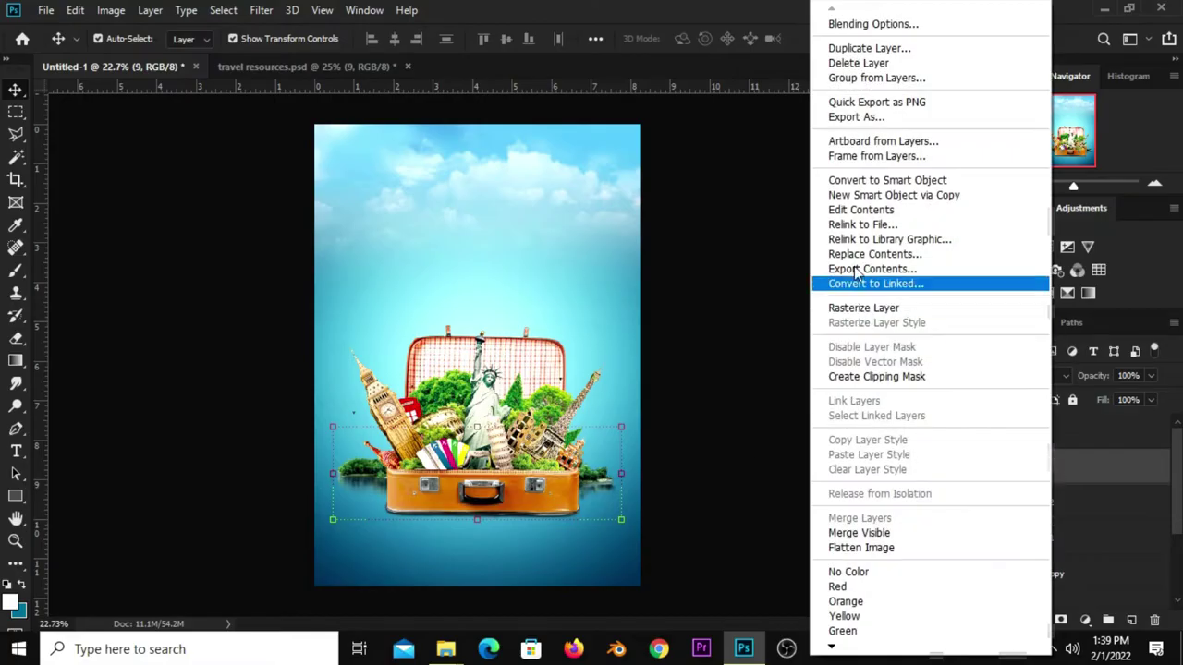
click(850, 183)
key(ctrl)
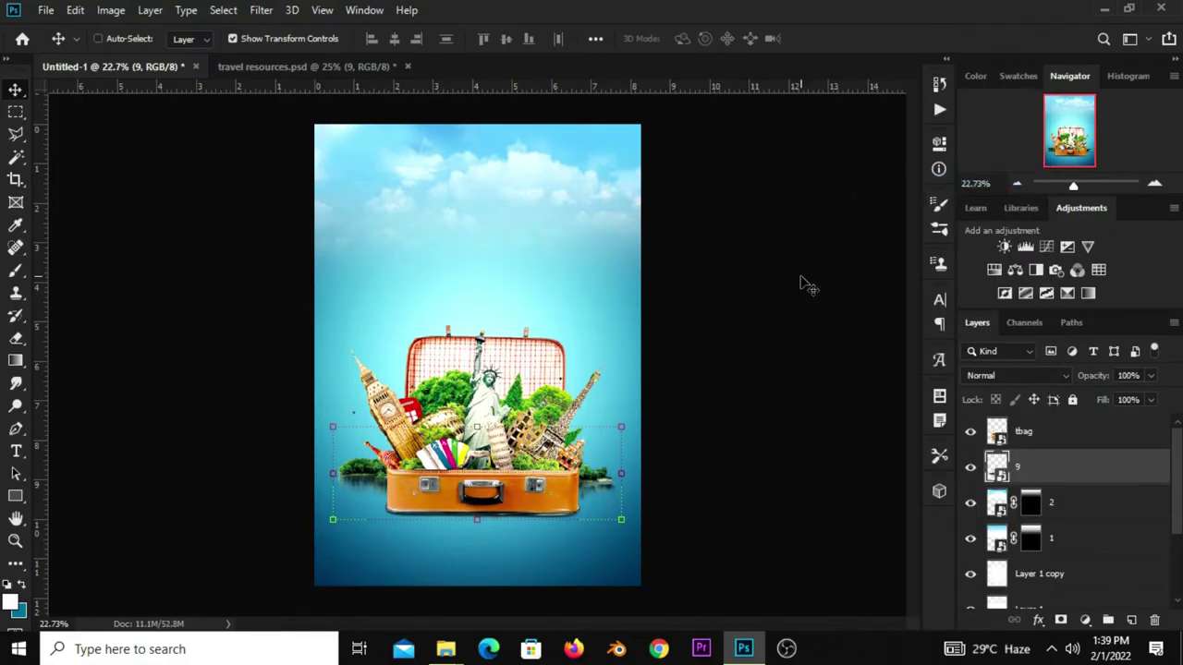
key(ctrl+t)
drag(477, 427, 486, 416)
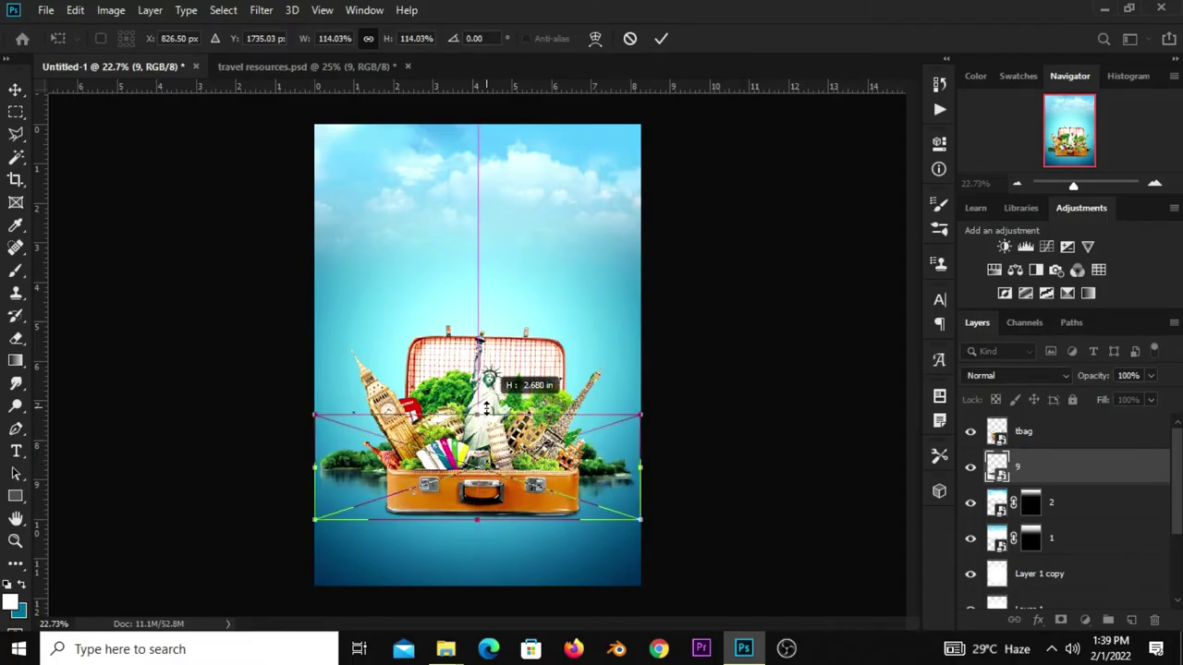
drag(486, 411, 486, 411)
key(Return)
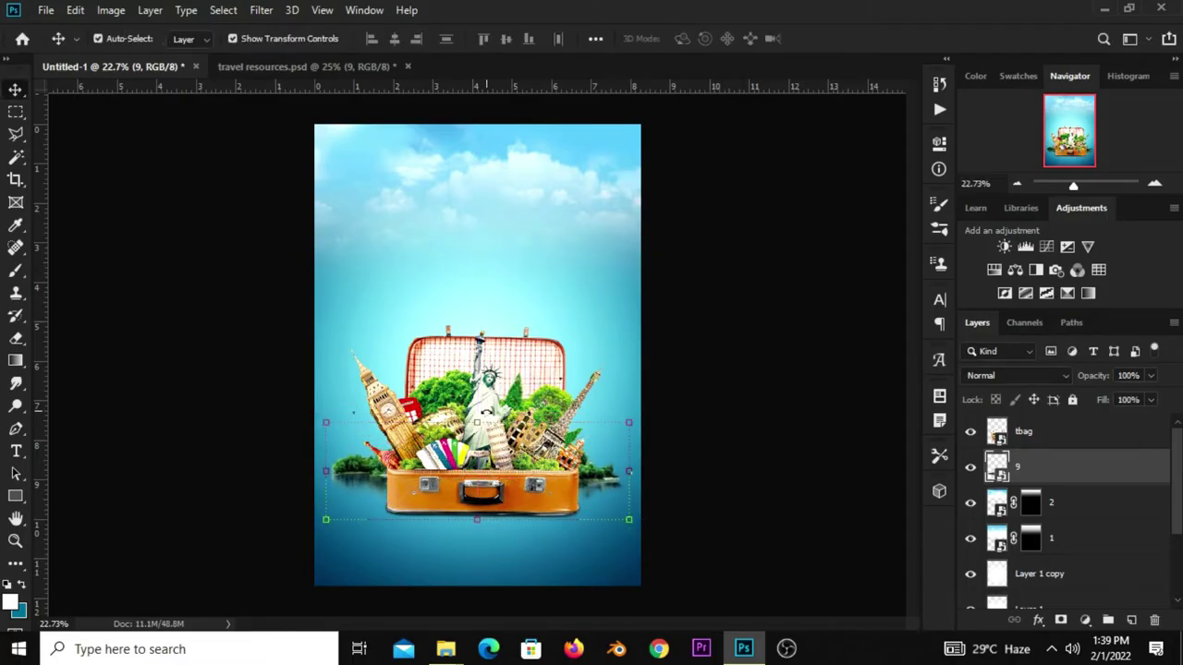
Toggle the suitcase's visibility to check the island beneath it.
click(662, 482)
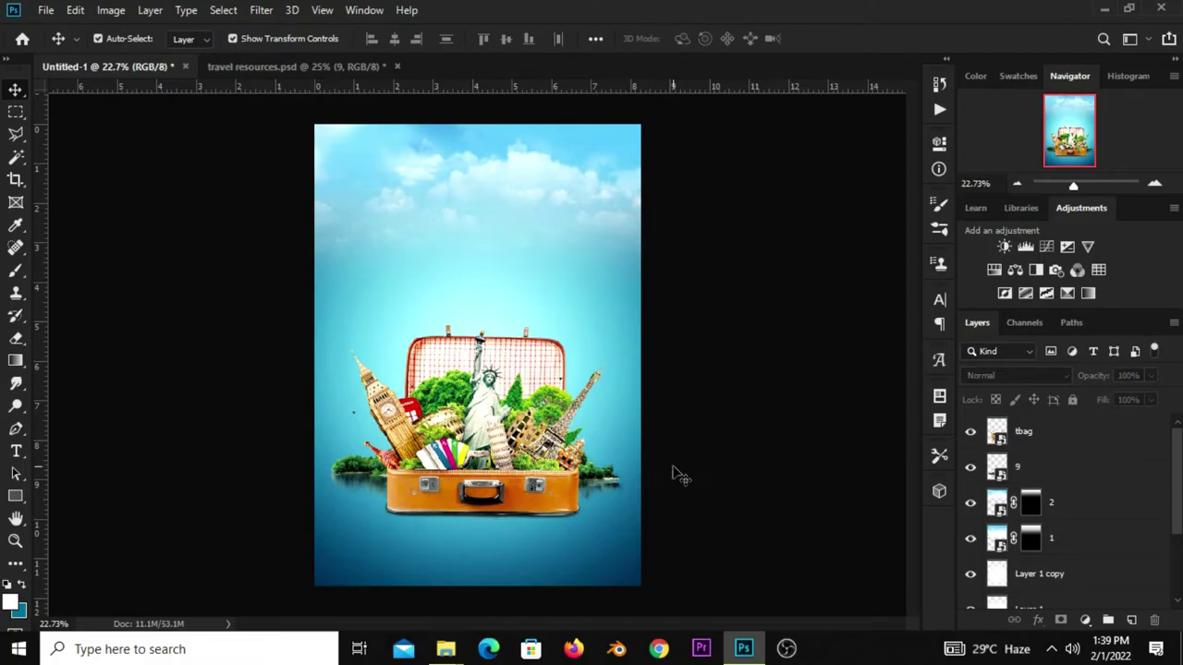
key(ctrl+minus)
key(ctrl+plus)
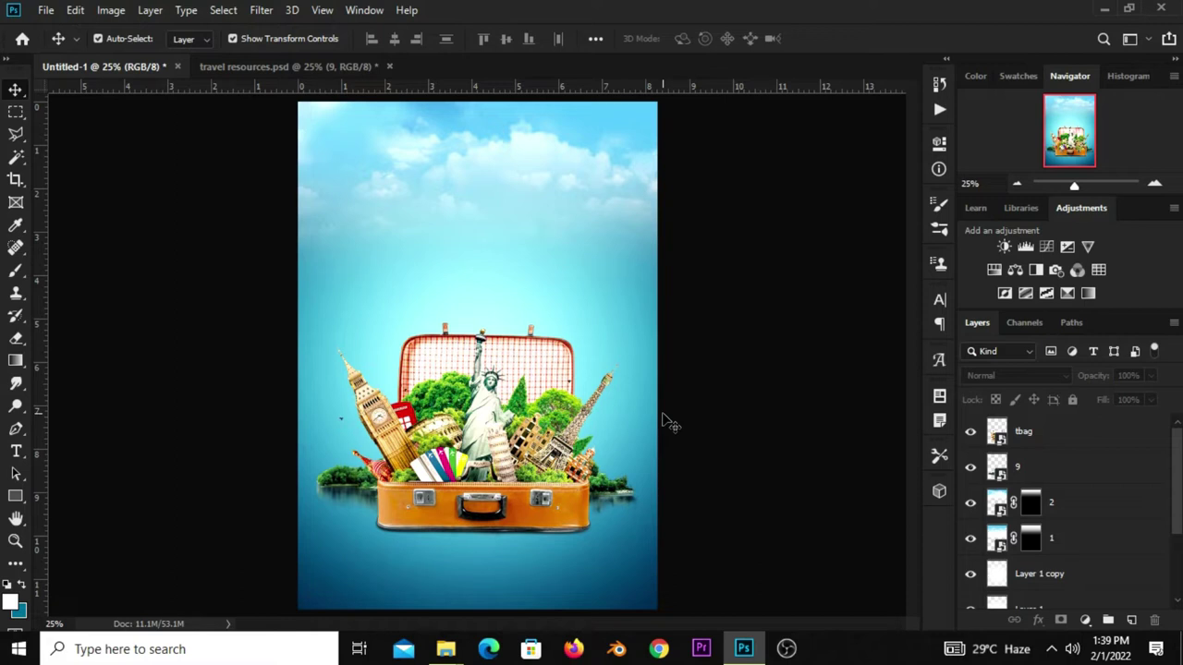
click(1081, 430)
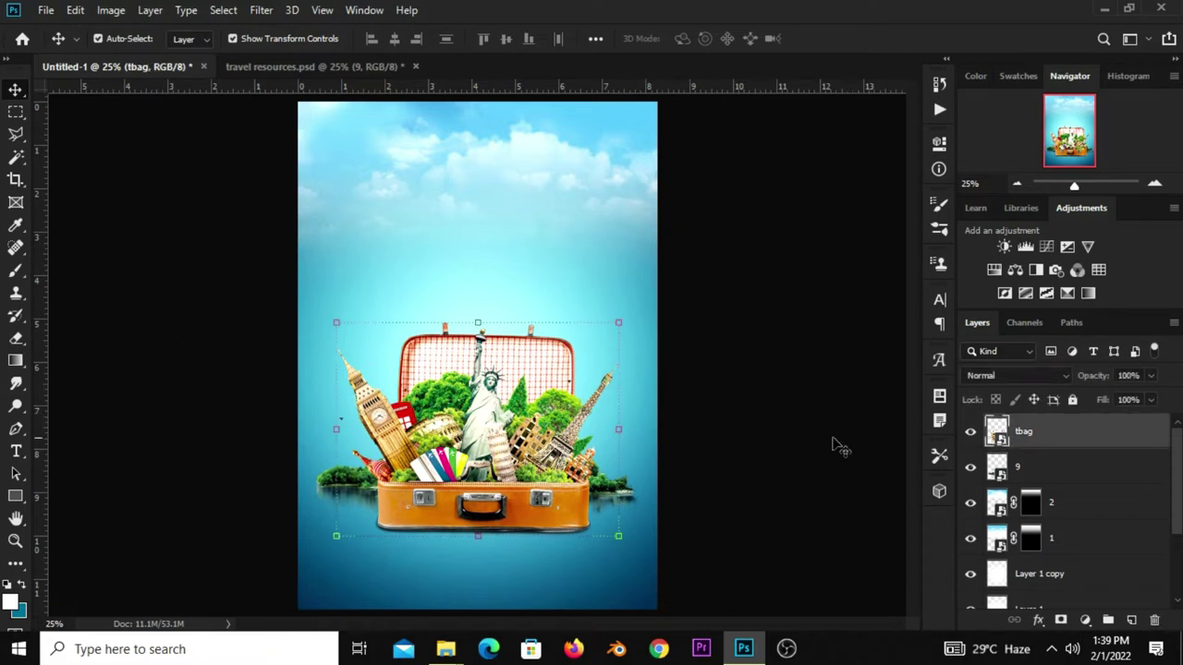
click(970, 432)
click(970, 432)
click(744, 418)
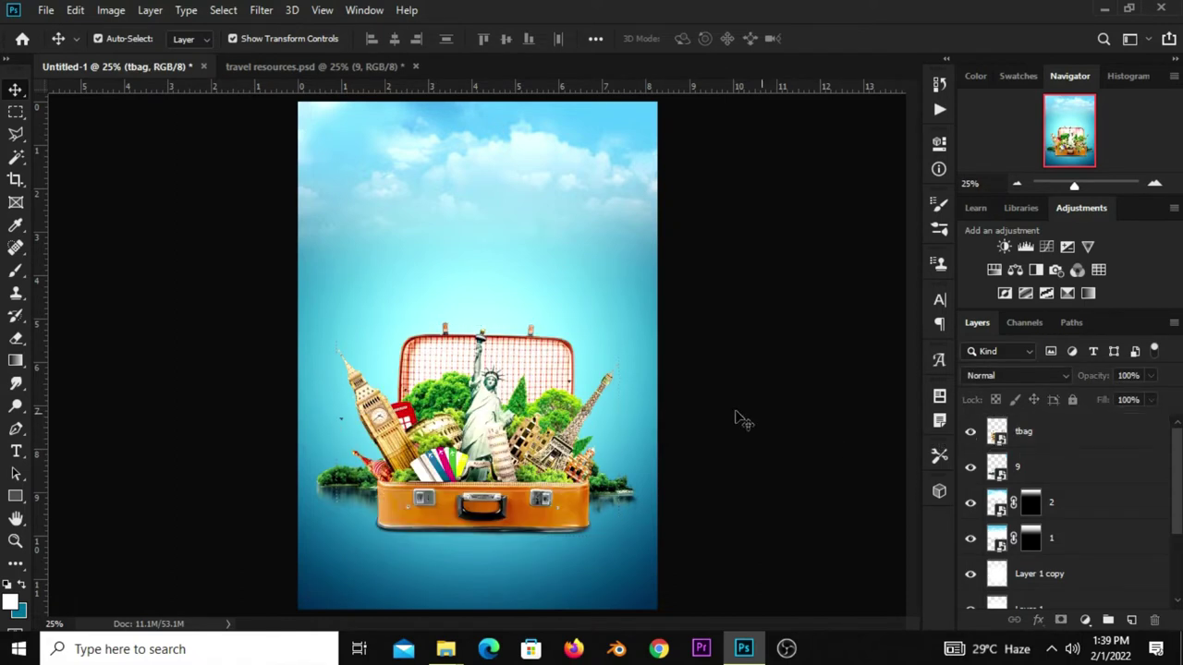
Show misty cloud layer 556 in travel resources.psd and drag it into the poster.
click(293, 68)
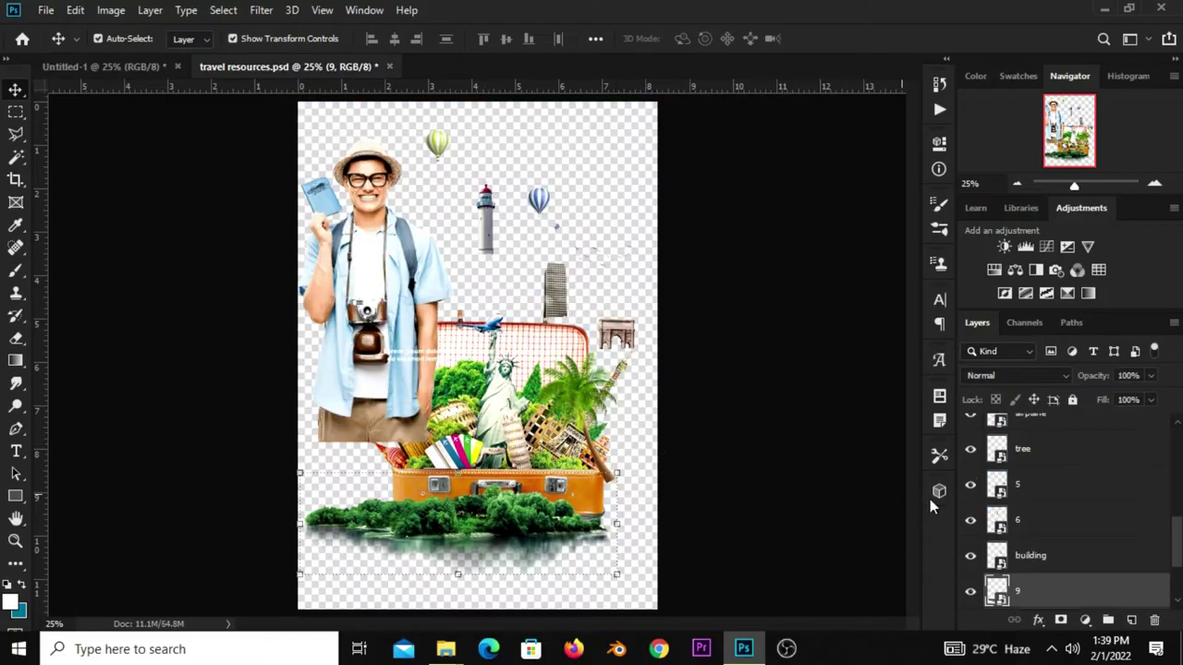
scroll(1063, 468, up, 5)
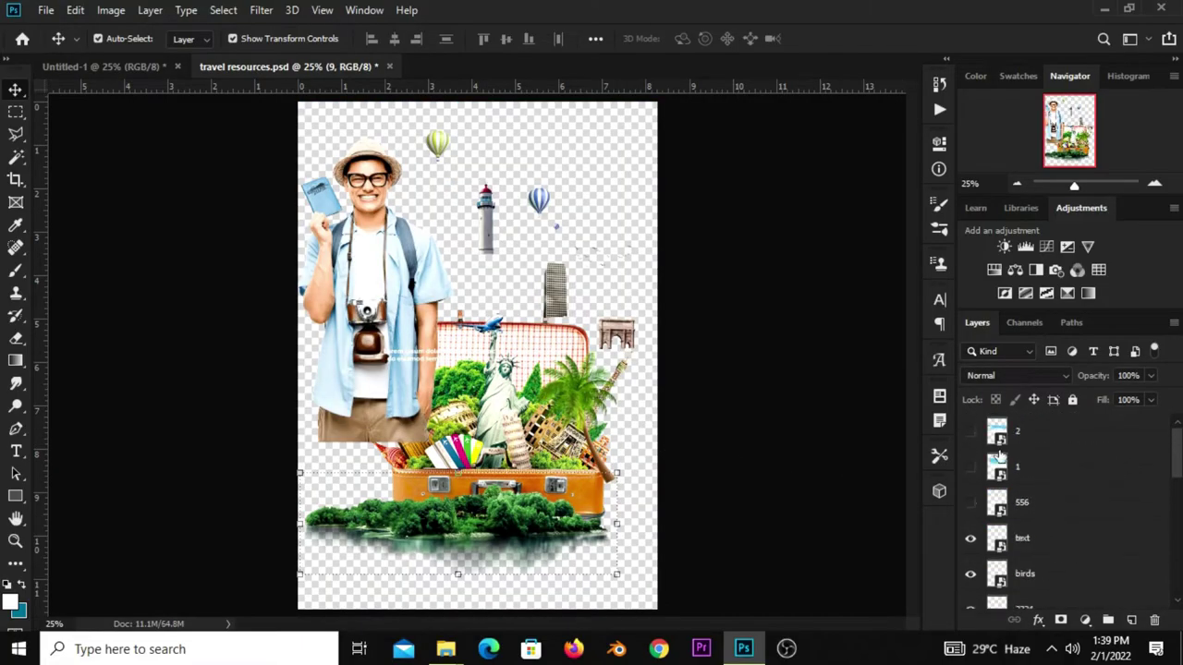
click(970, 503)
mouse_move(524, 407)
mouse_down()
mouse_move(518, 379)
mouse_move(118, 107)
mouse_up()
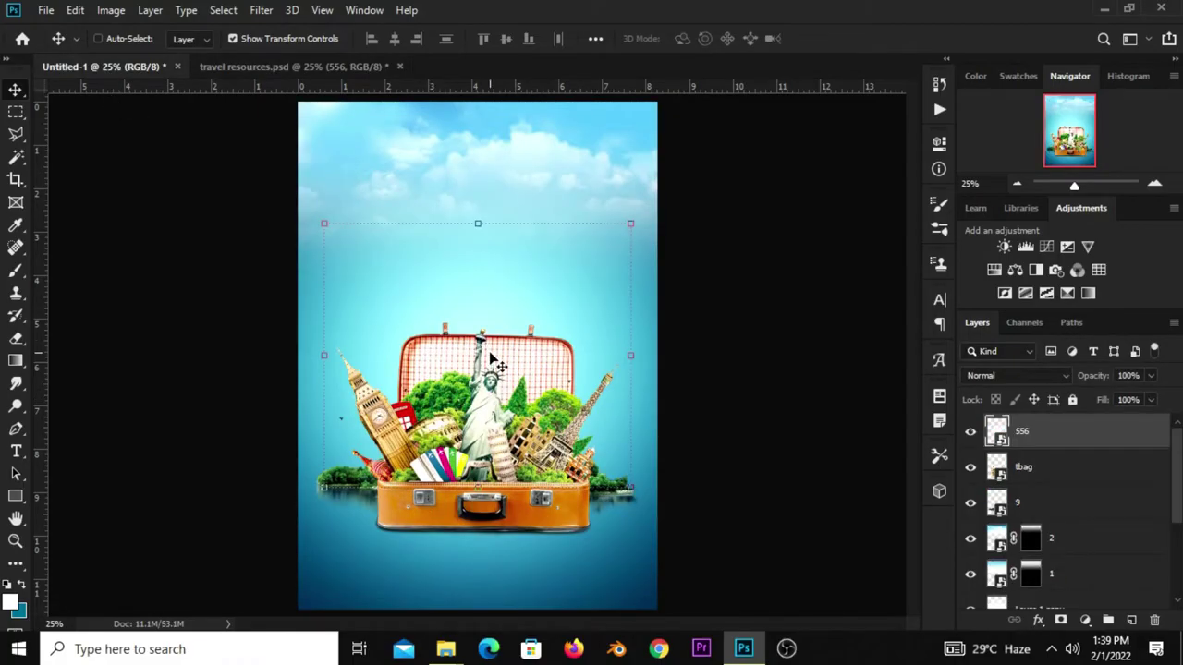
Scale the clouds to about 98.7% and move layer 556 below layer 9.
drag(314, 370, 273, 355)
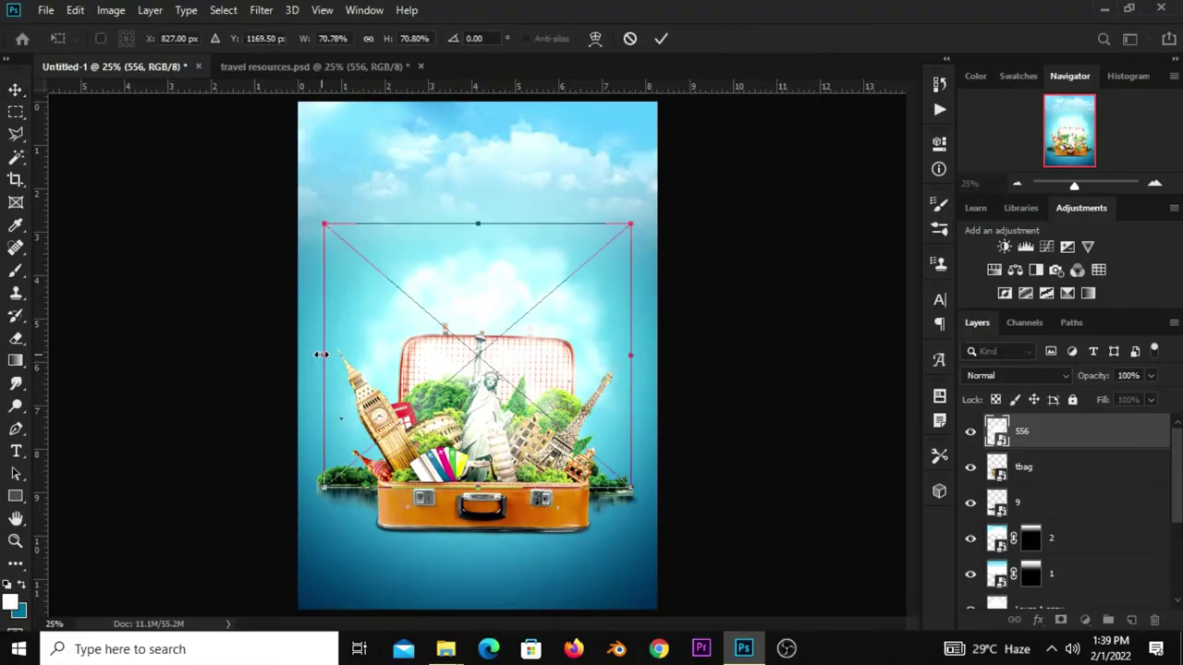
drag(636, 349, 700, 343)
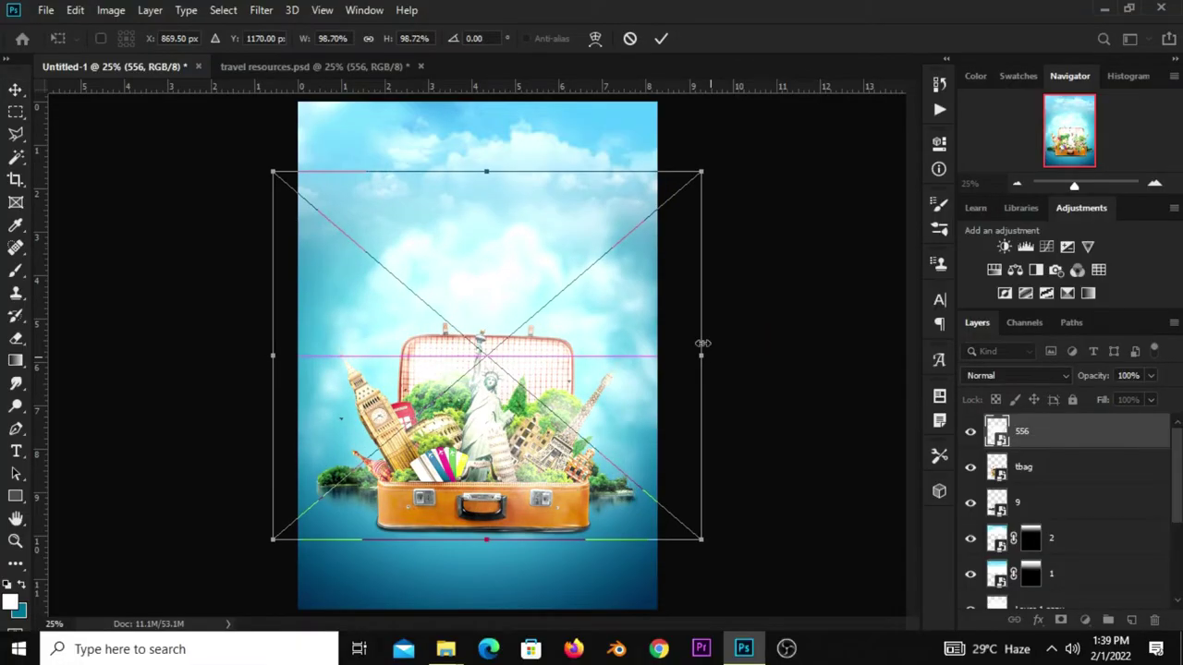
click(661, 38)
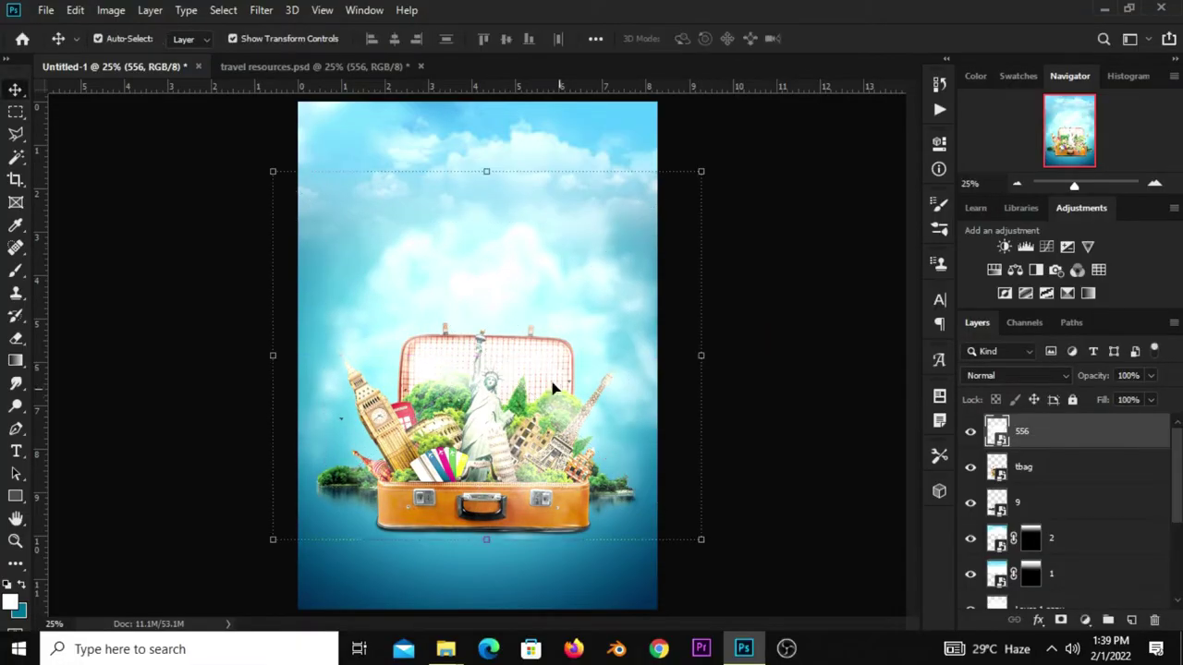
drag(1032, 433, 1031, 522)
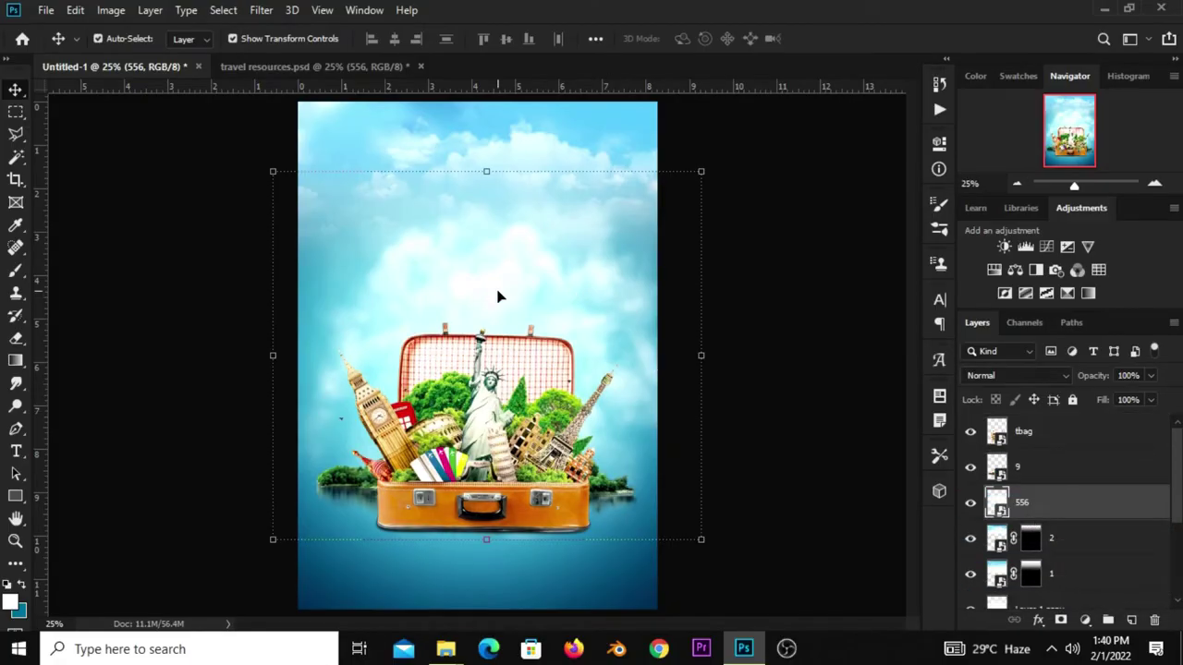
drag(497, 296, 490, 322)
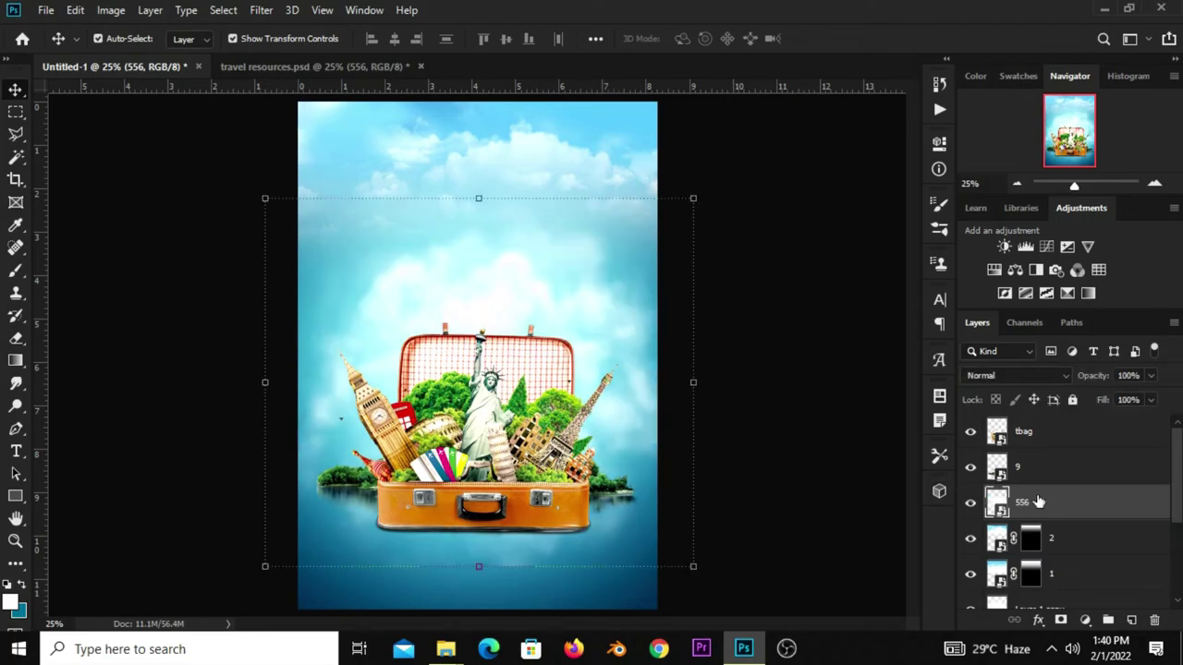
Give layer 556 an inverted black mask and set a white brush at 27% opacity.
click(1060, 620)
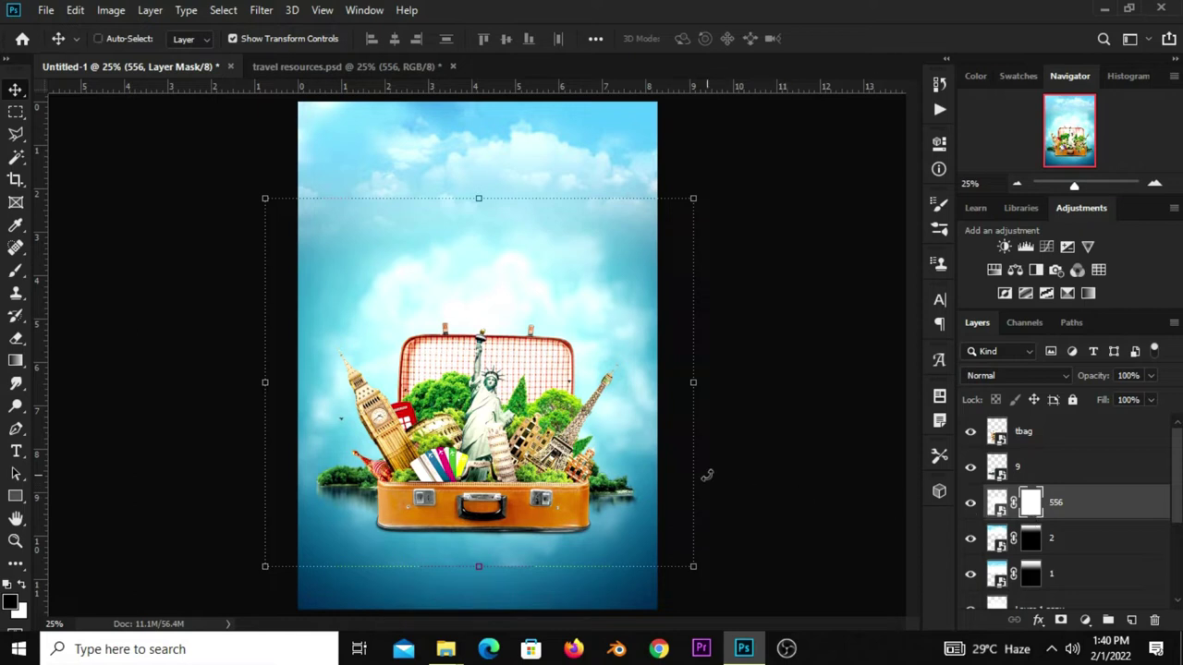
key(ctrl+i)
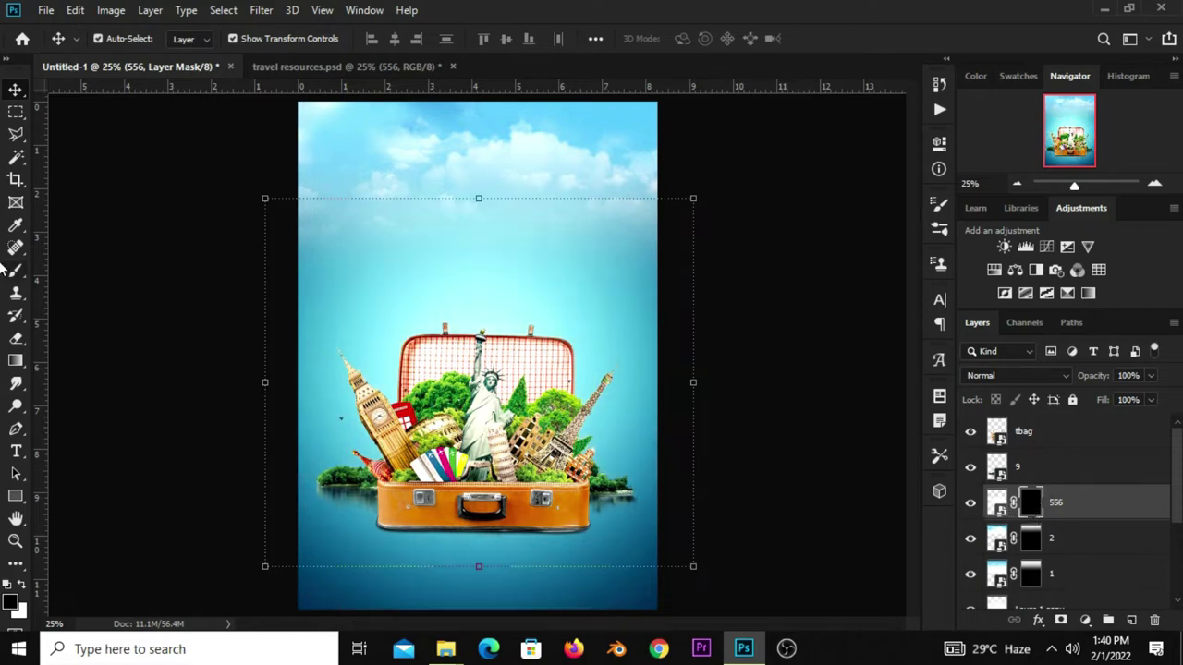
click(16, 270)
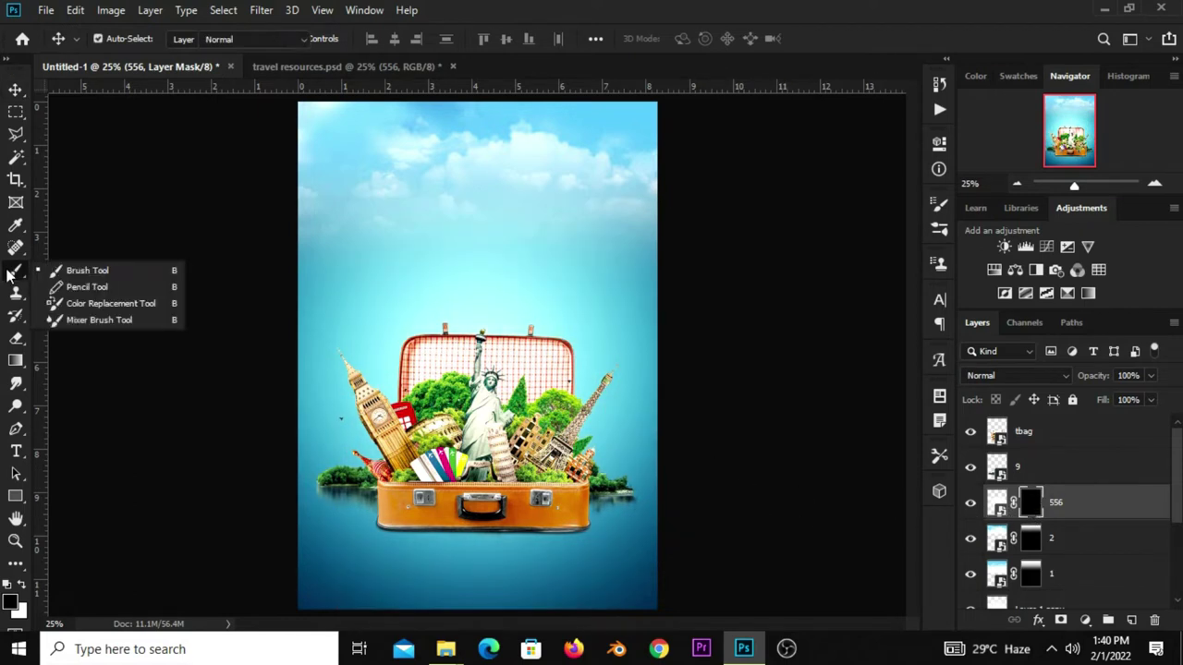
click(83, 271)
click(396, 39)
drag(400, 61, 342, 61)
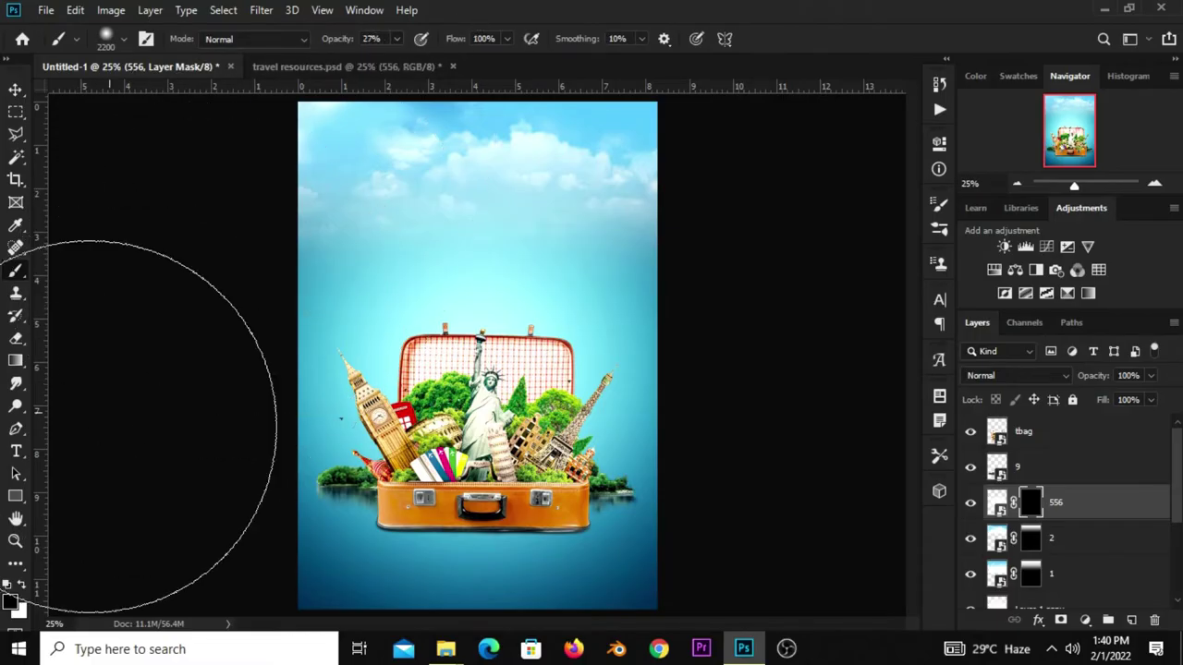
click(22, 586)
Paint faint clouds back in on the mask around the suitcase.
key(bracketleft)
key(bracketleft)
key(bracketleft)
key(bracketleft)
key(bracketleft)
key(bracketleft)
key(bracketleft)
key(bracketleft)
key(bracketleft)
drag(369, 425, 517, 420)
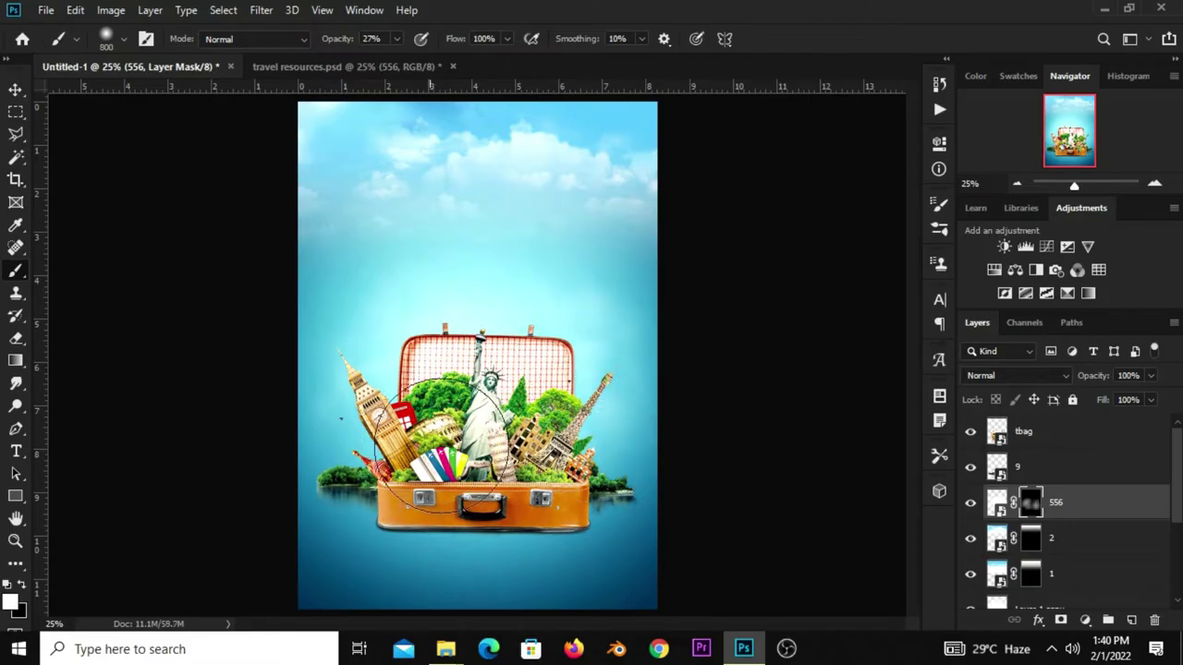
drag(446, 448, 522, 430)
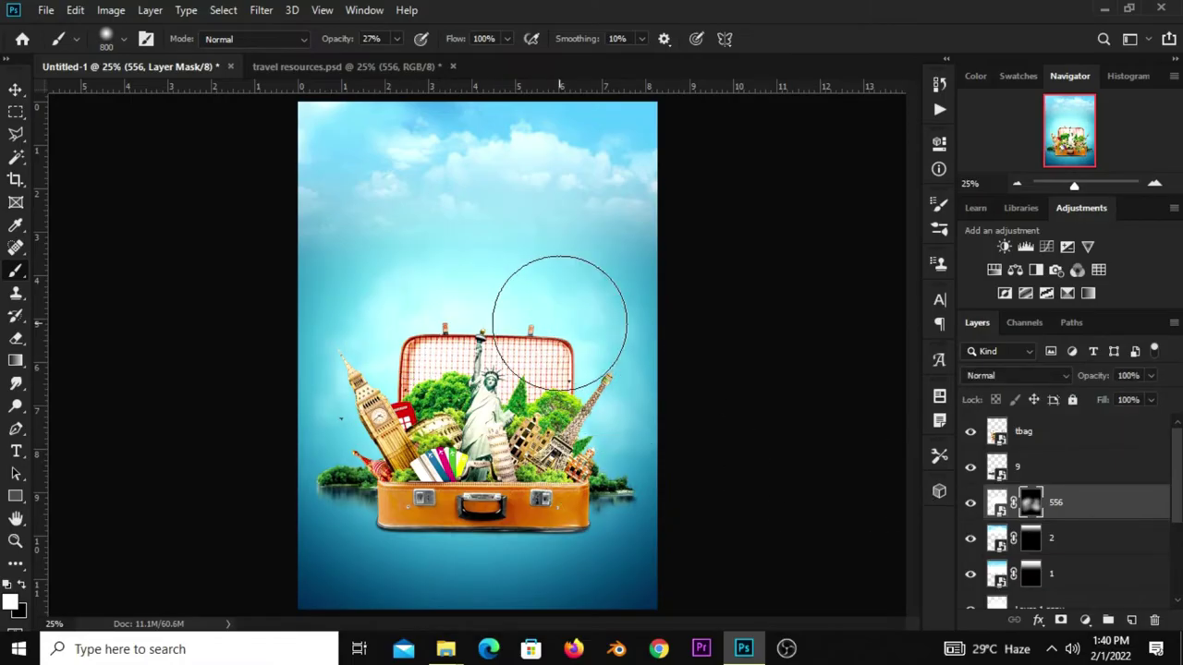
click(16, 90)
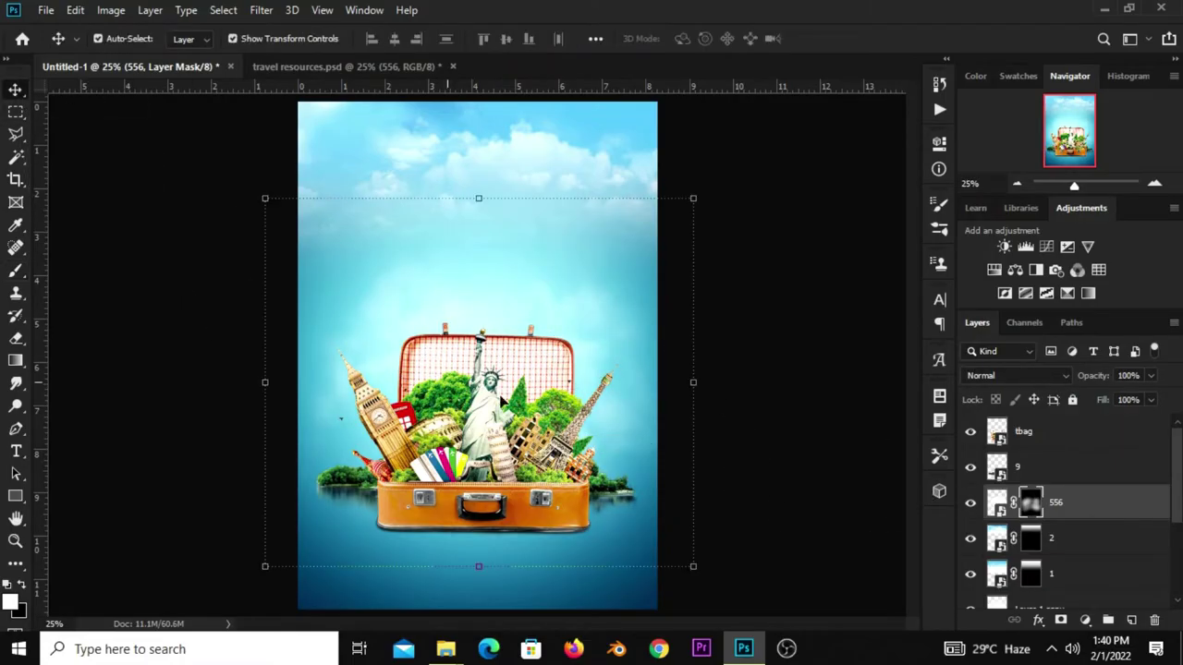
click(773, 388)
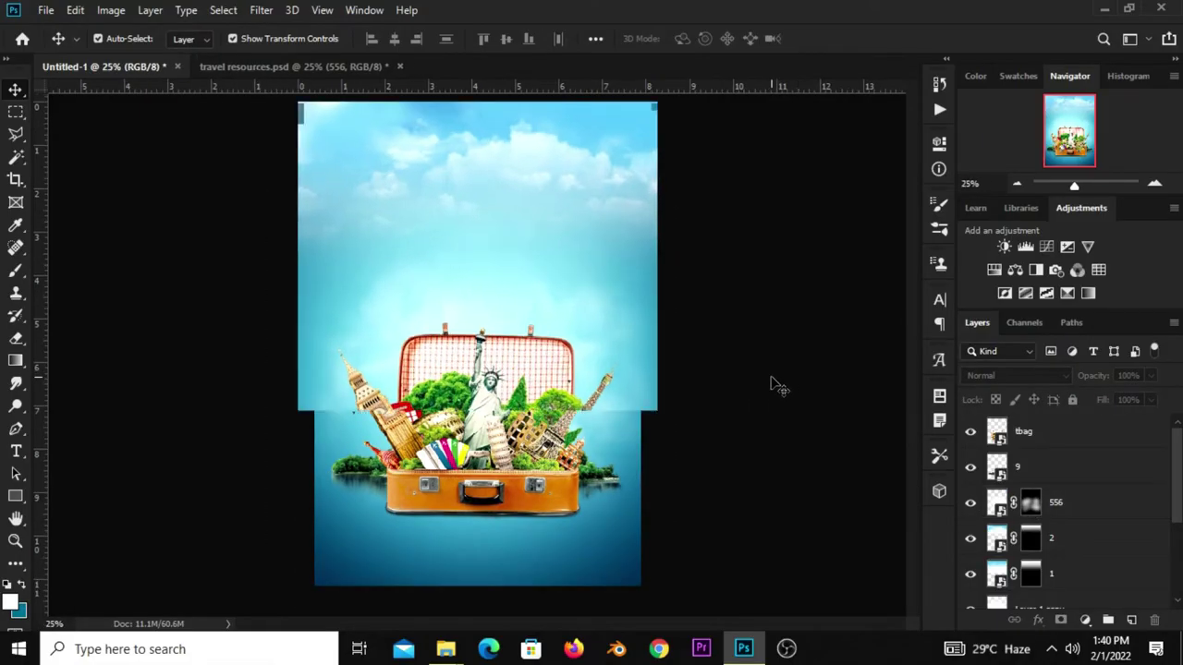
Copy the tall building from travel resources.psd and paste it into the poster.
click(234, 68)
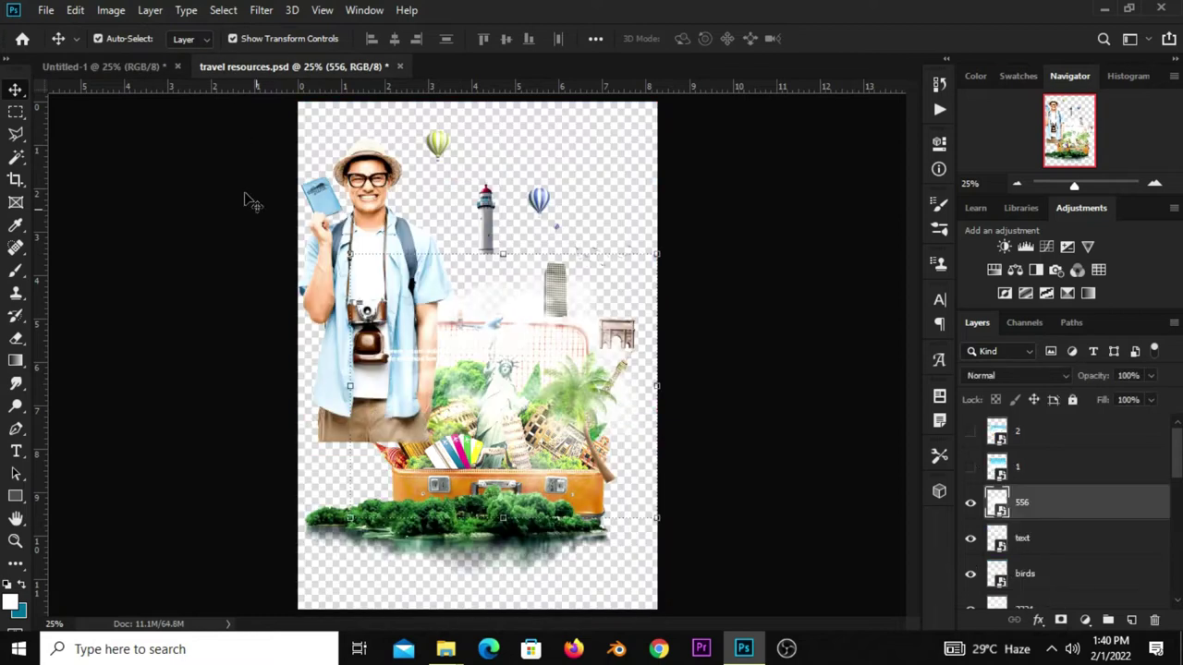
click(541, 342)
click(970, 502)
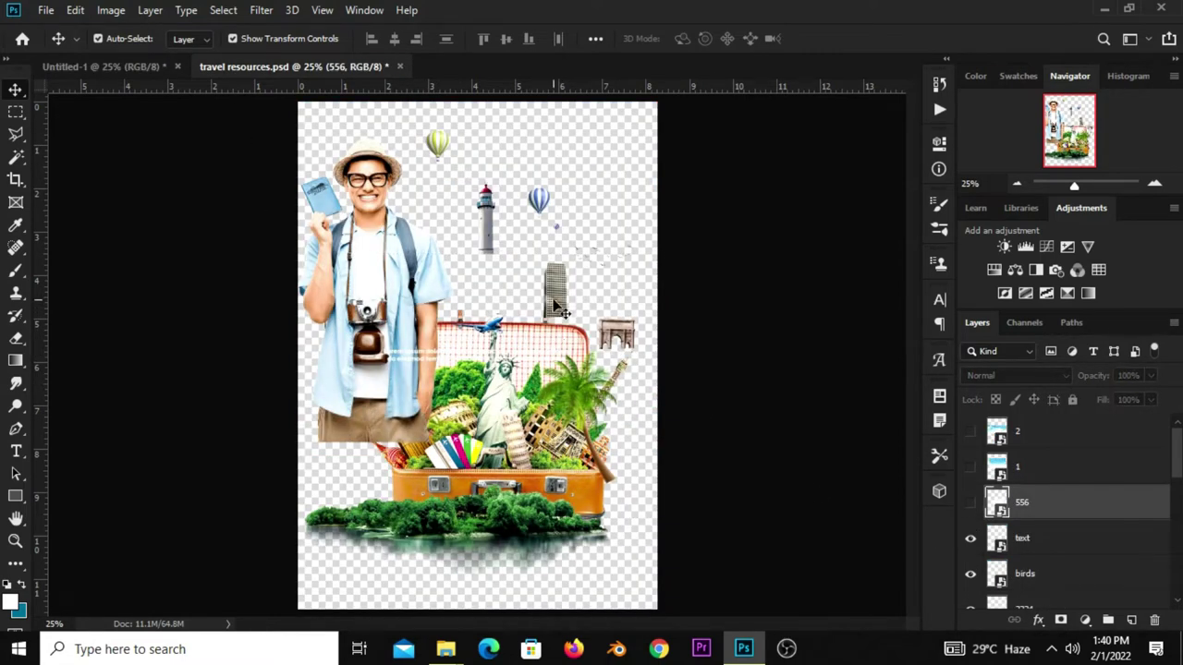
drag(555, 305, 554, 294)
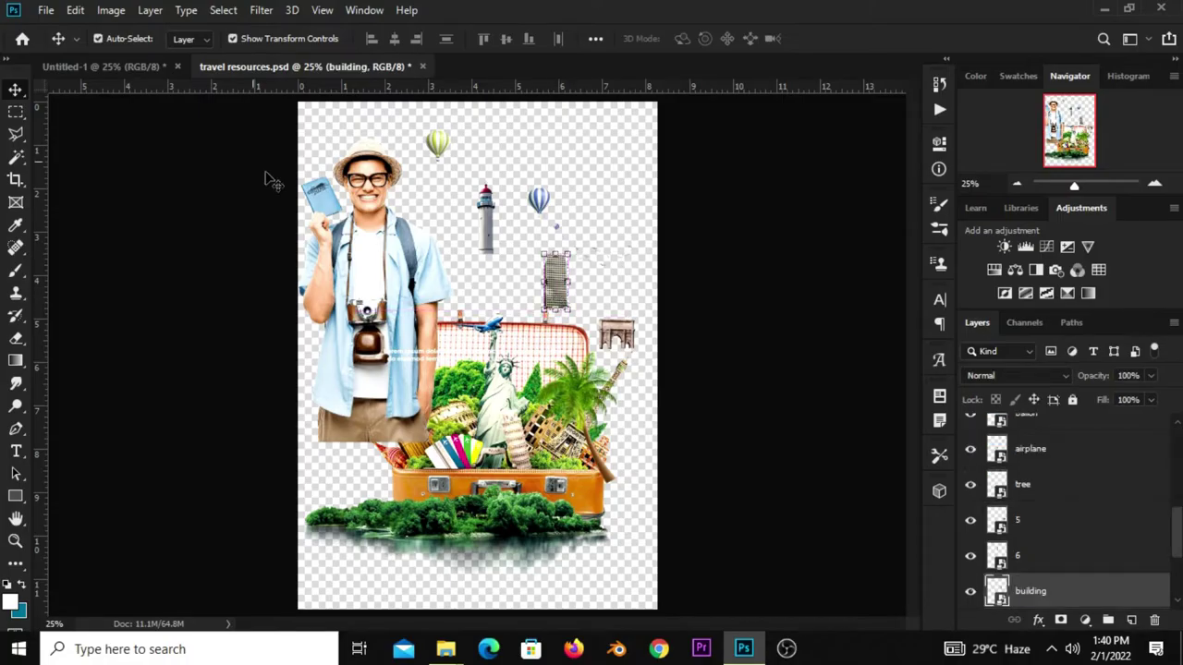
click(128, 70)
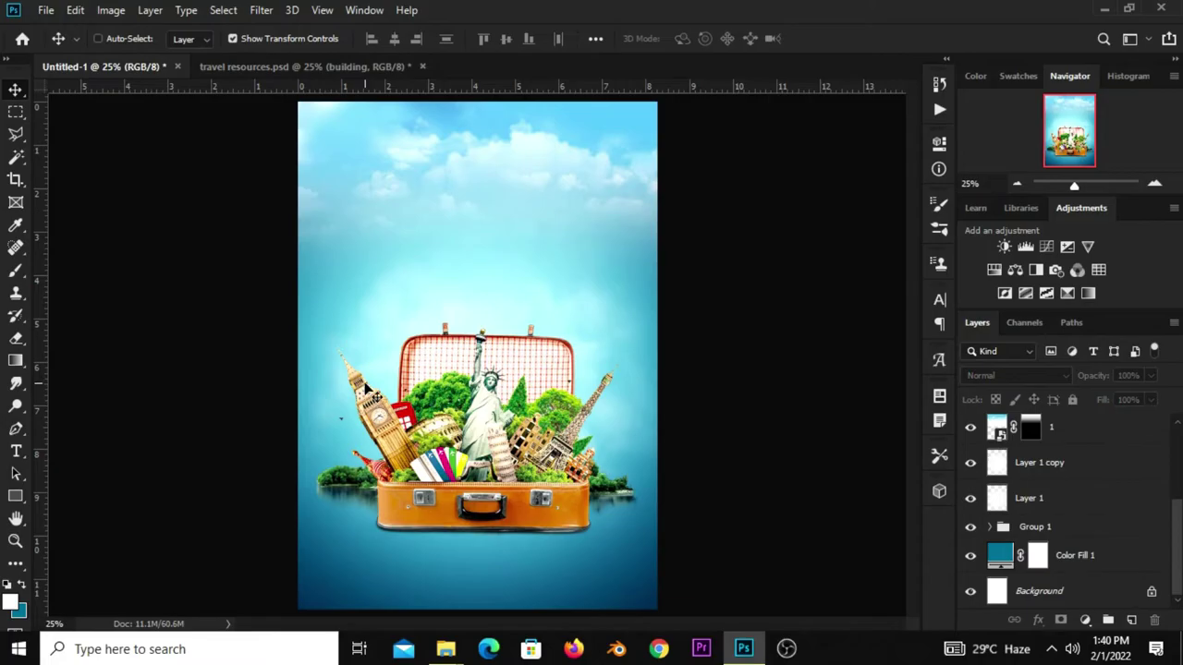
key(ctrl+v)
Position the building beside Big Ben, below layer 9 in the layer stack.
drag(478, 358, 372, 467)
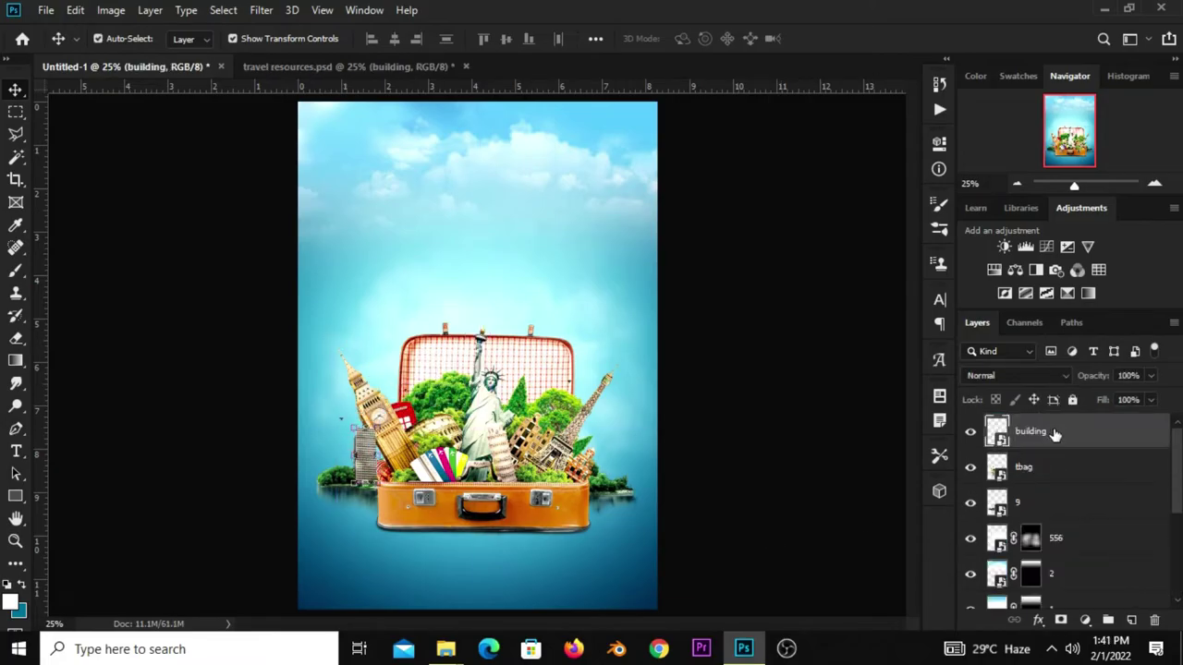
drag(1054, 434, 1054, 519)
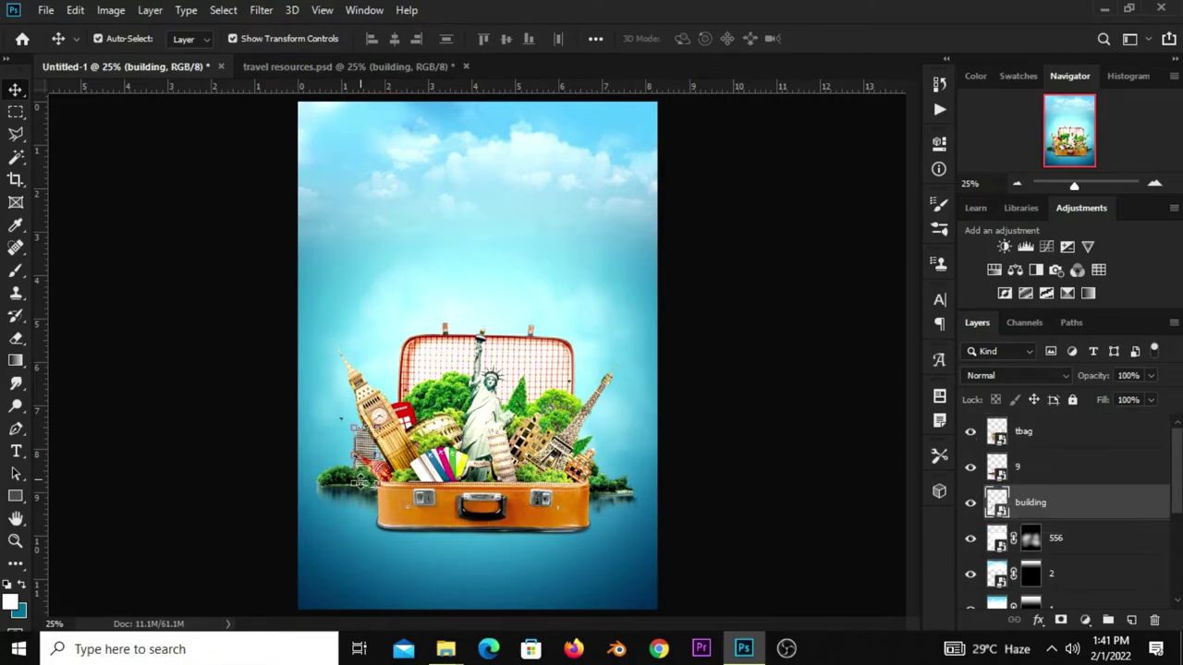
scroll(340, 420, up, 5)
drag(379, 398, 338, 408)
Add a new empty Layer 2 above the building layer.
click(971, 503)
click(970, 502)
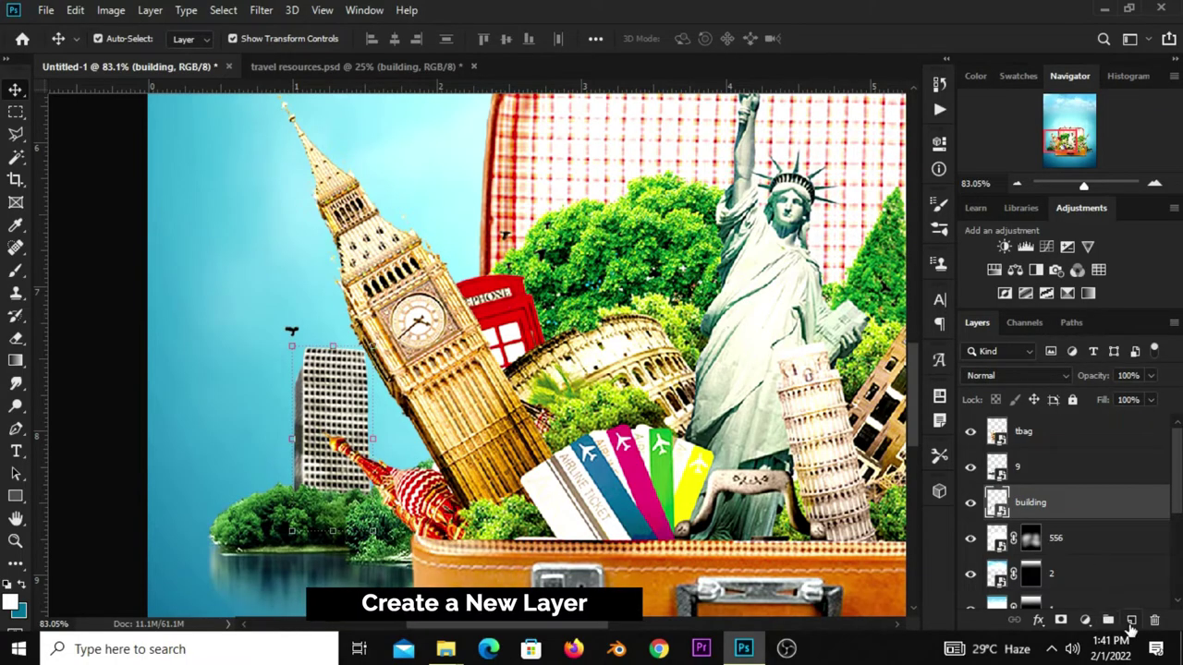
click(1131, 620)
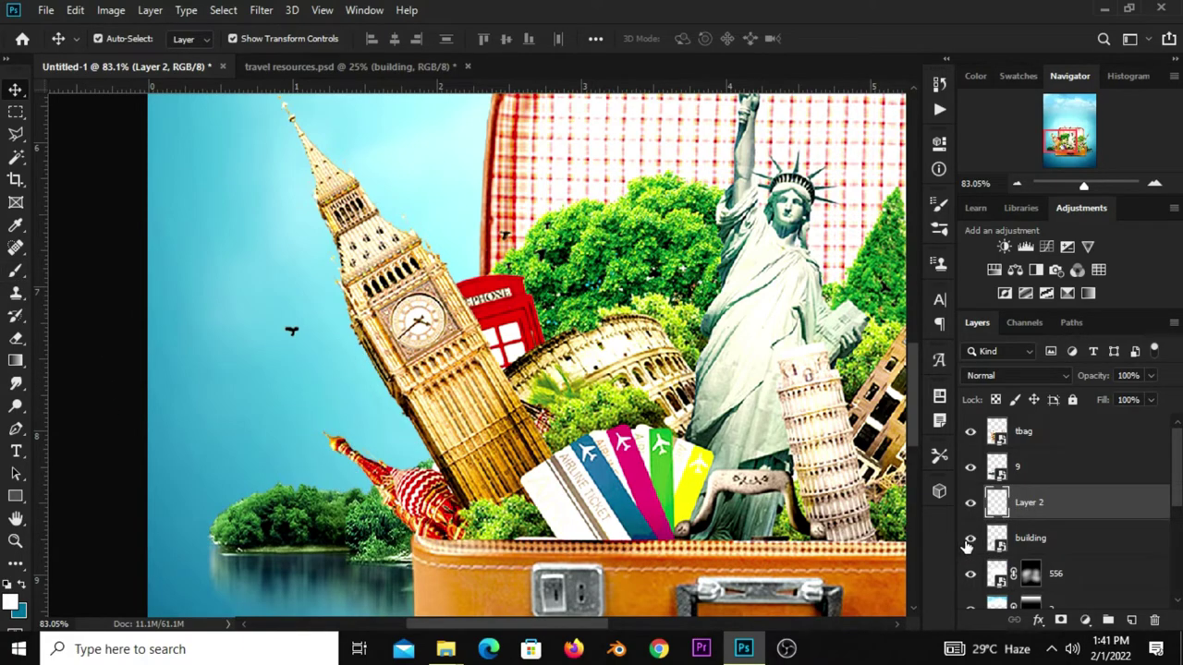
click(969, 540)
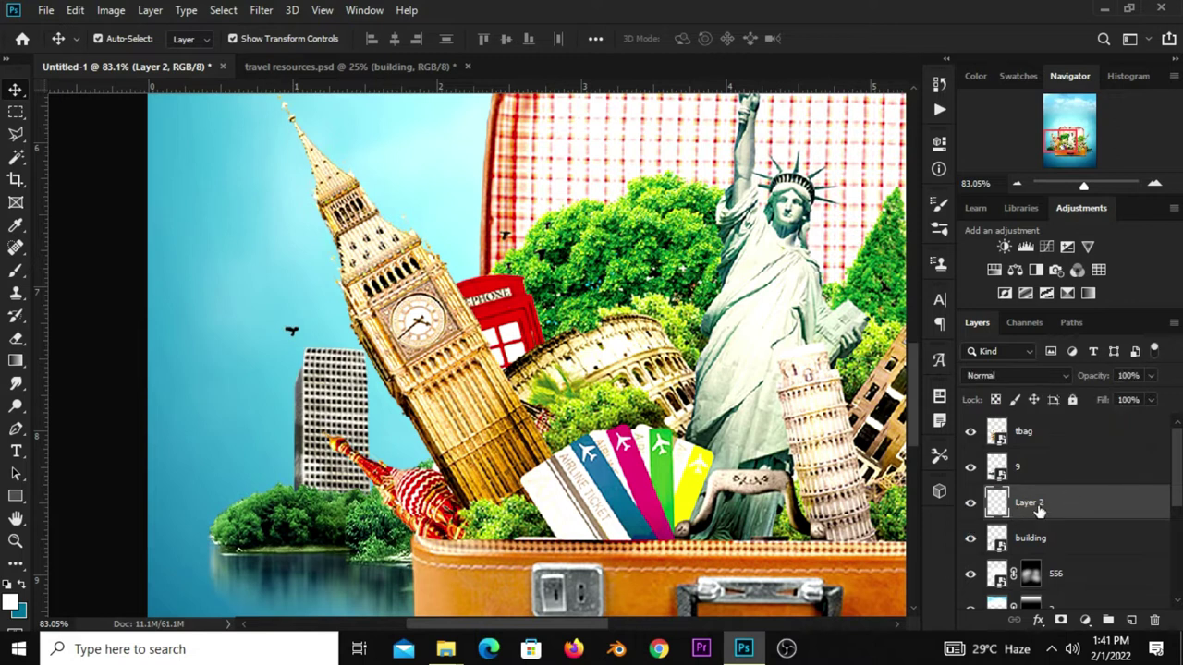
Set up a black paintbrush at 90% opacity and size 75.
right_click(16, 270)
click(58, 268)
click(393, 40)
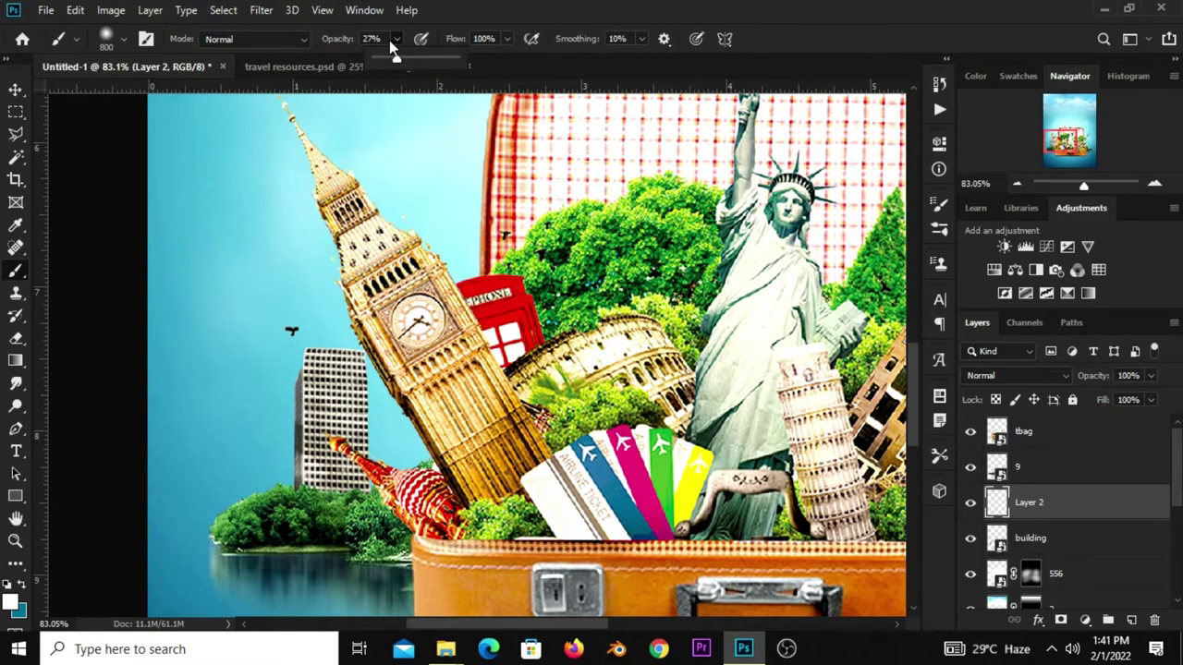
drag(415, 61, 447, 56)
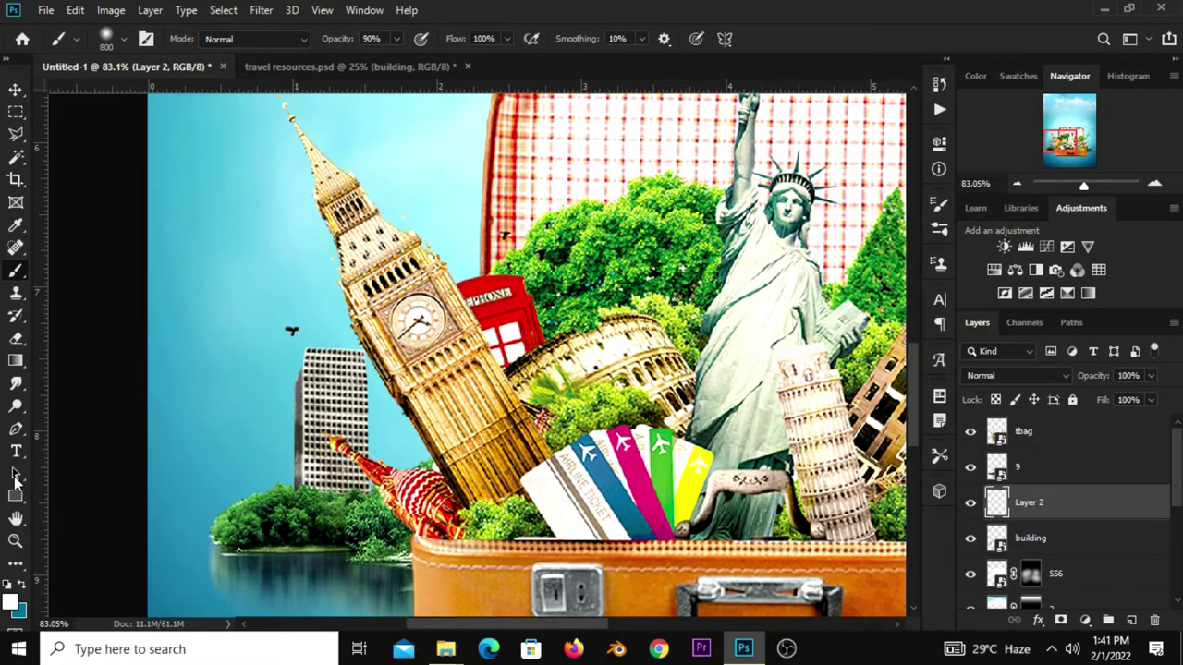
click(9, 585)
click(11, 605)
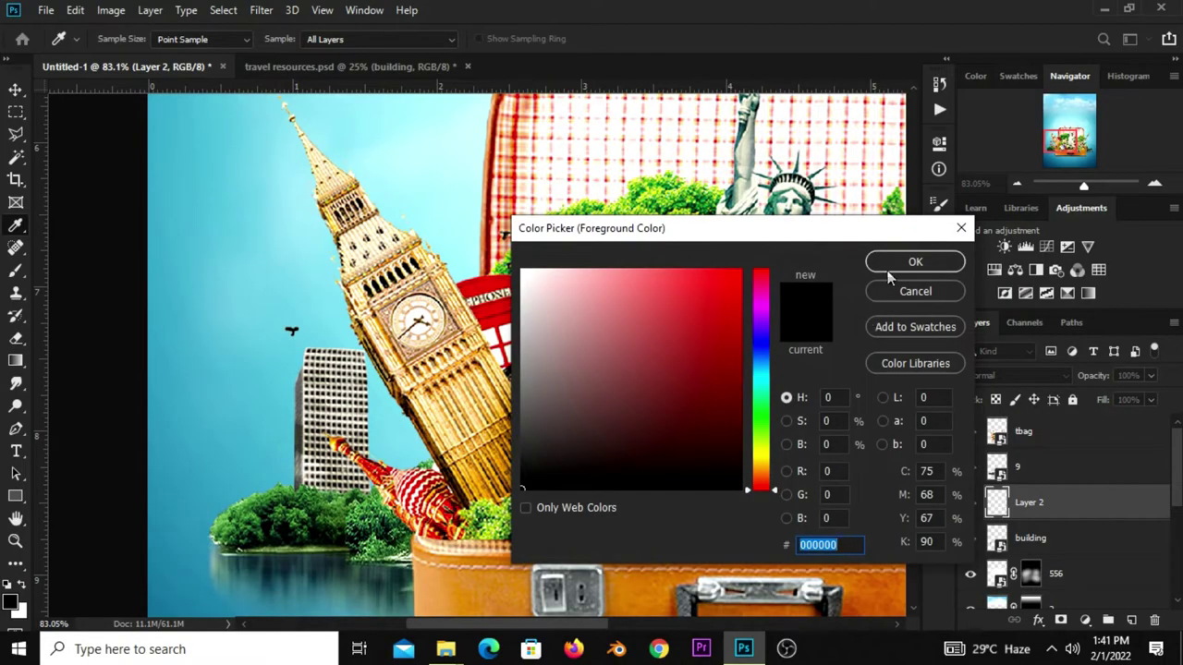
click(892, 265)
right_click(374, 286)
text(75)
key(Return)
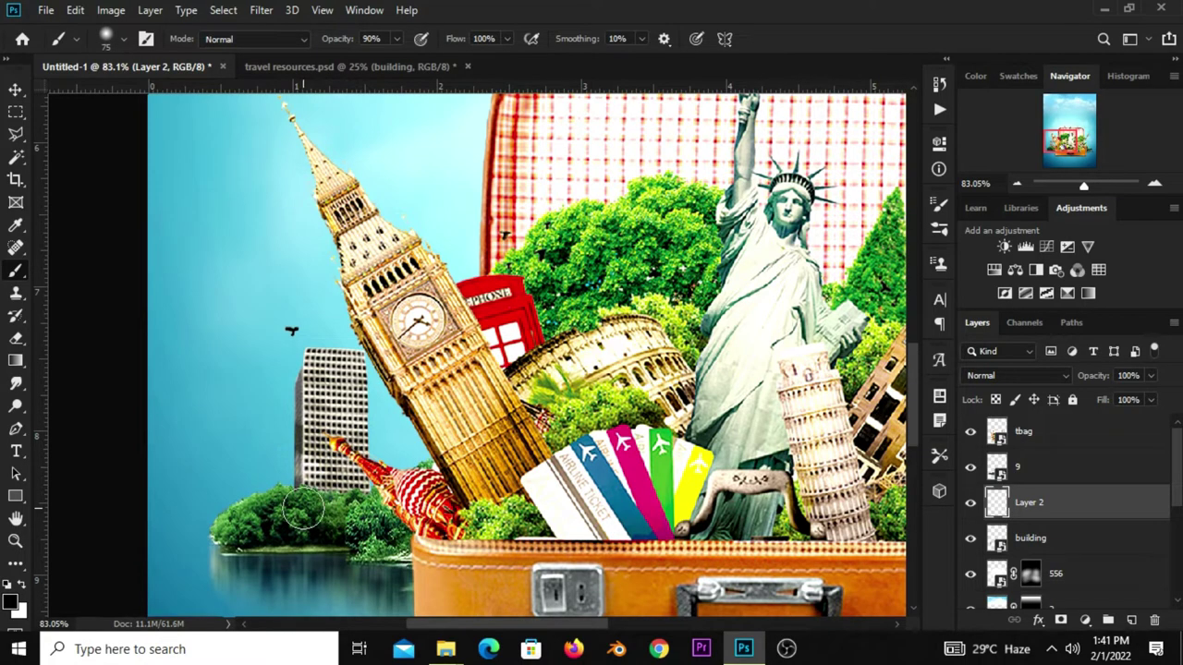
Paint dark shading over the trees at the building's base, layer opacity 75%.
mouse_move(339, 509)
mouse_down()
mouse_move(352, 507)
mouse_move(322, 507)
mouse_up()
click(971, 501)
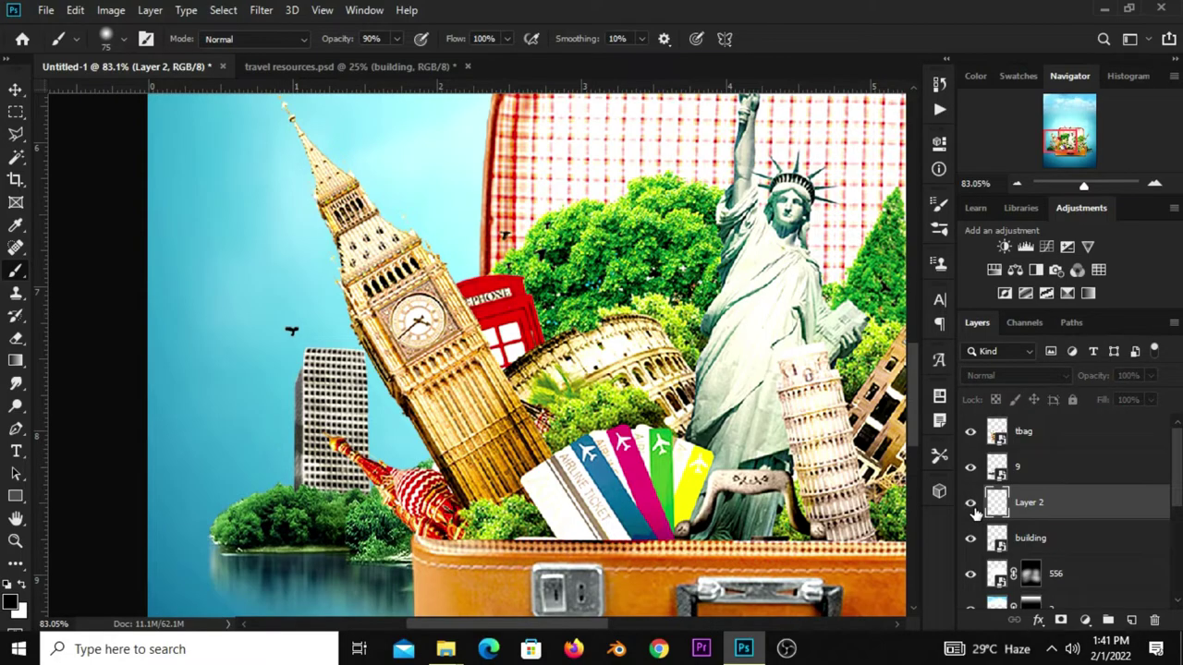
click(1150, 375)
drag(1154, 395, 1131, 395)
scroll(498, 567, down, 1)
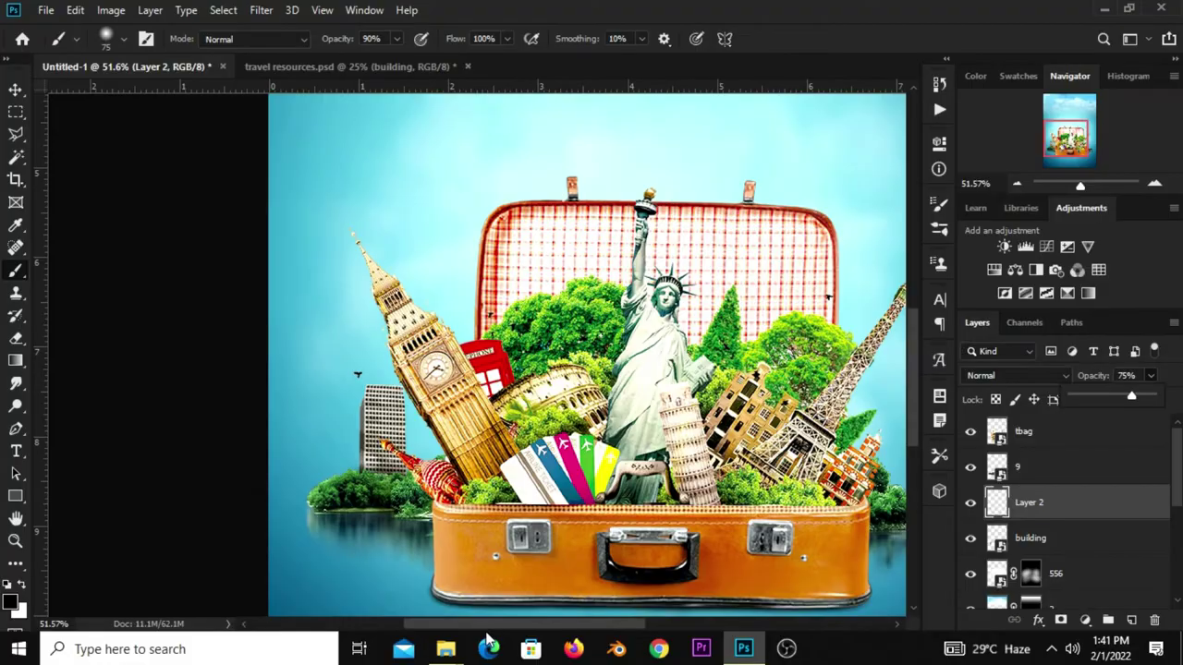
drag(536, 620, 591, 620)
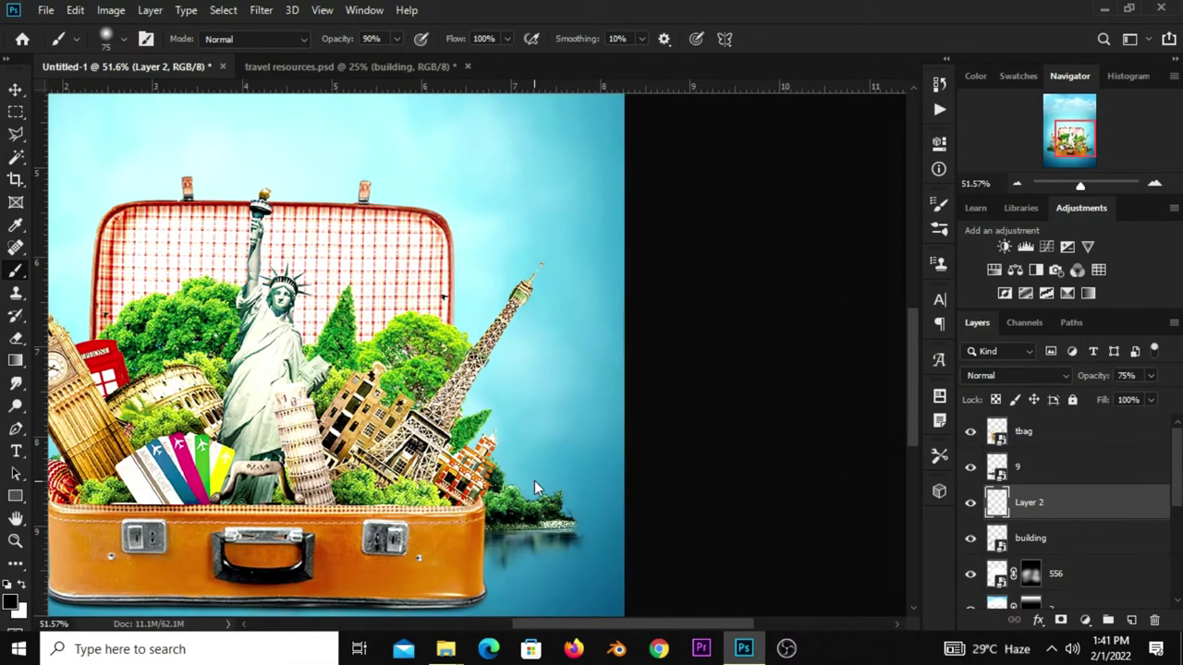
scroll(101, 215, down, 2)
click(15, 90)
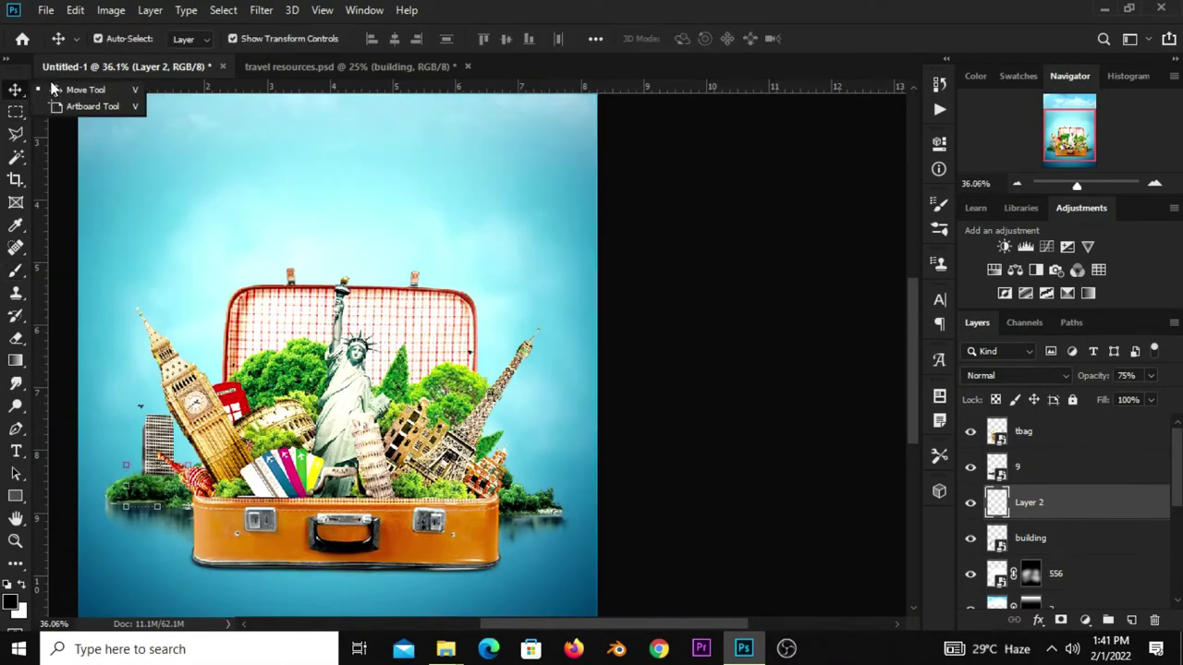
Drag the arch building from travel resources.psd onto the Untitled-1 poster canvas.
click(59, 87)
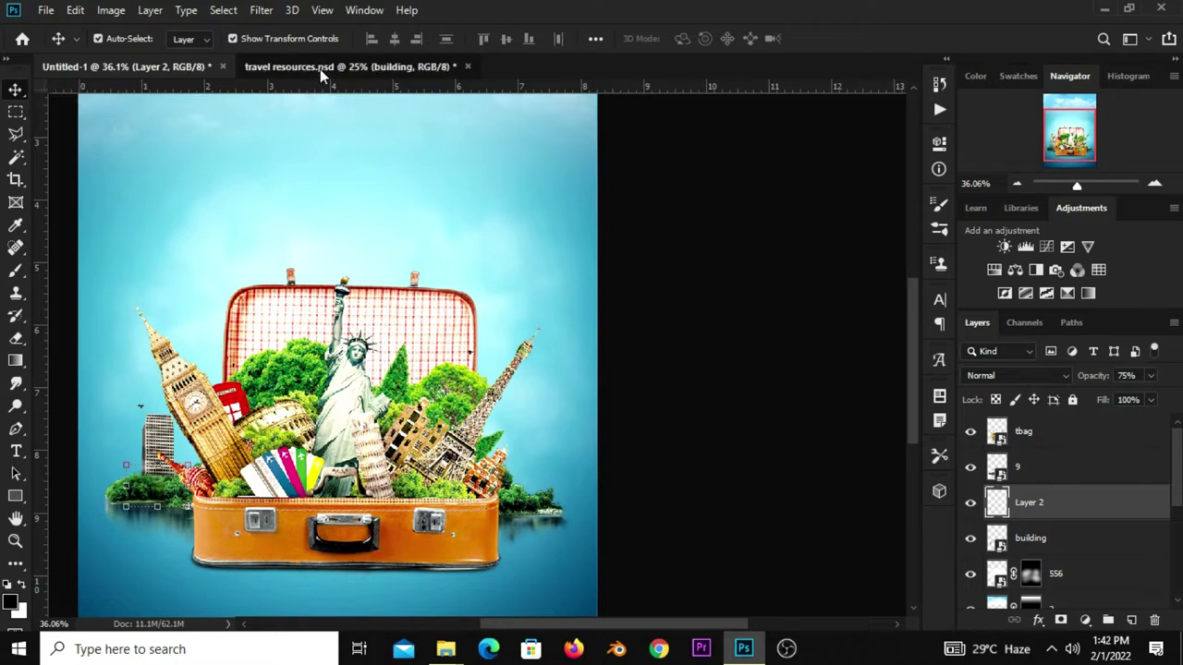
click(320, 68)
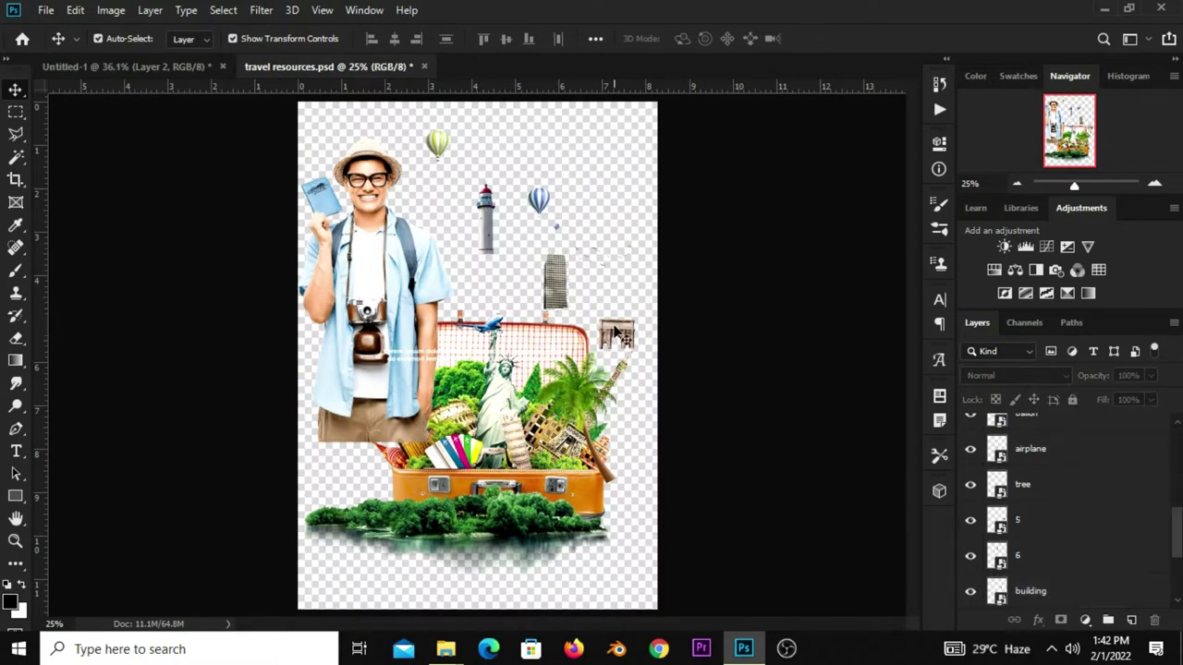
click(617, 336)
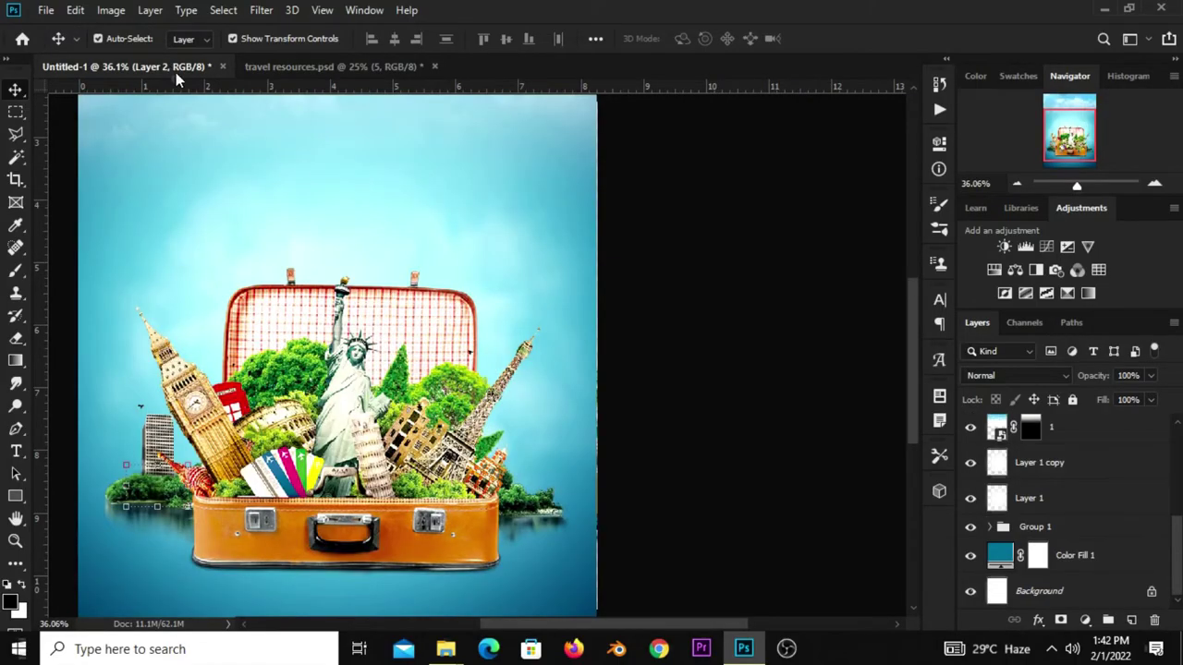
drag(182, 69, 339, 351)
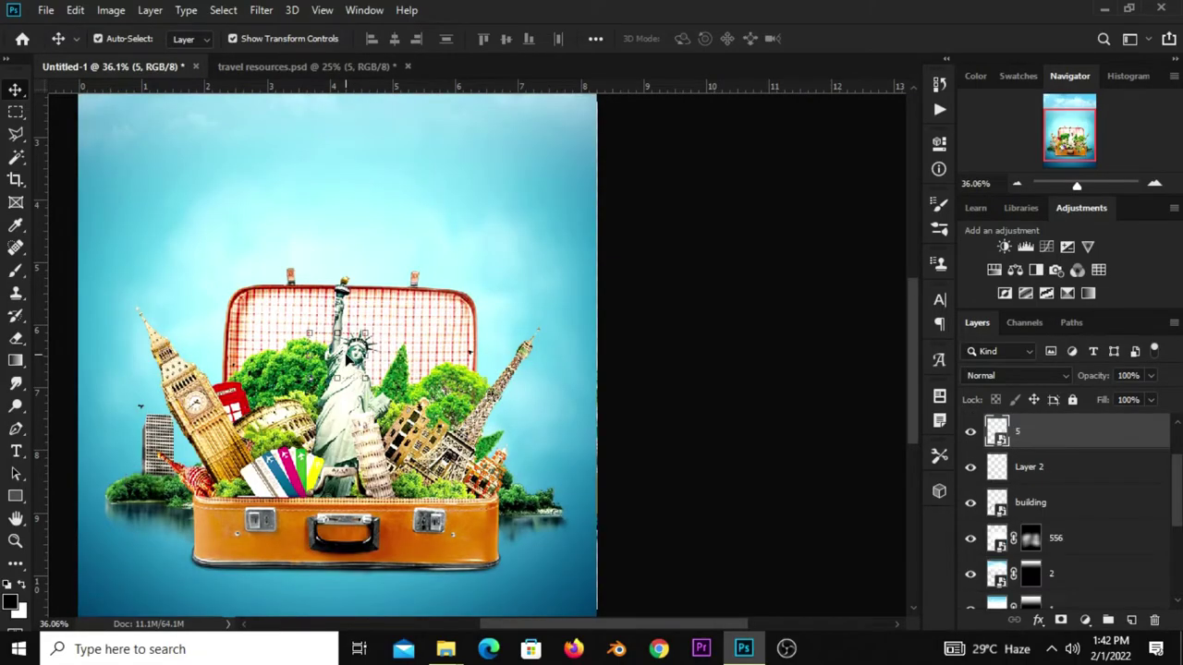
Move the arch building beside the Eiffel Tower at the island's right, then nudge it into place.
scroll(1055, 474, up, 2)
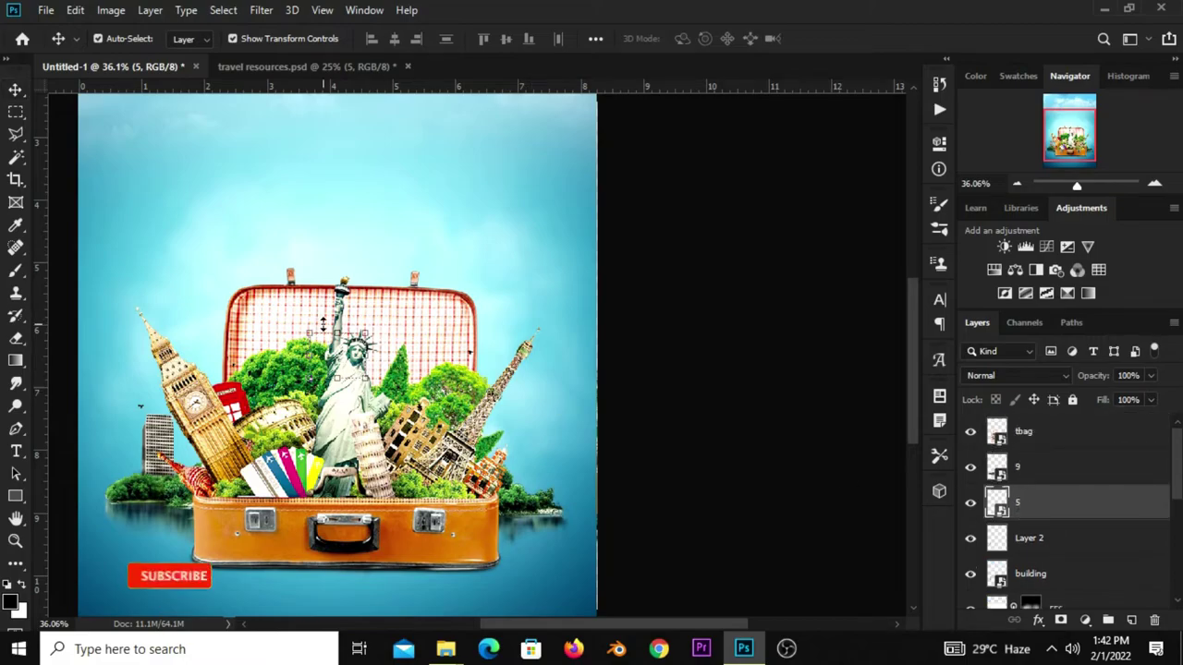
key(ctrl+t)
mouse_move(344, 370)
mouse_down()
mouse_move(547, 425)
mouse_move(534, 483)
mouse_up()
key(Return)
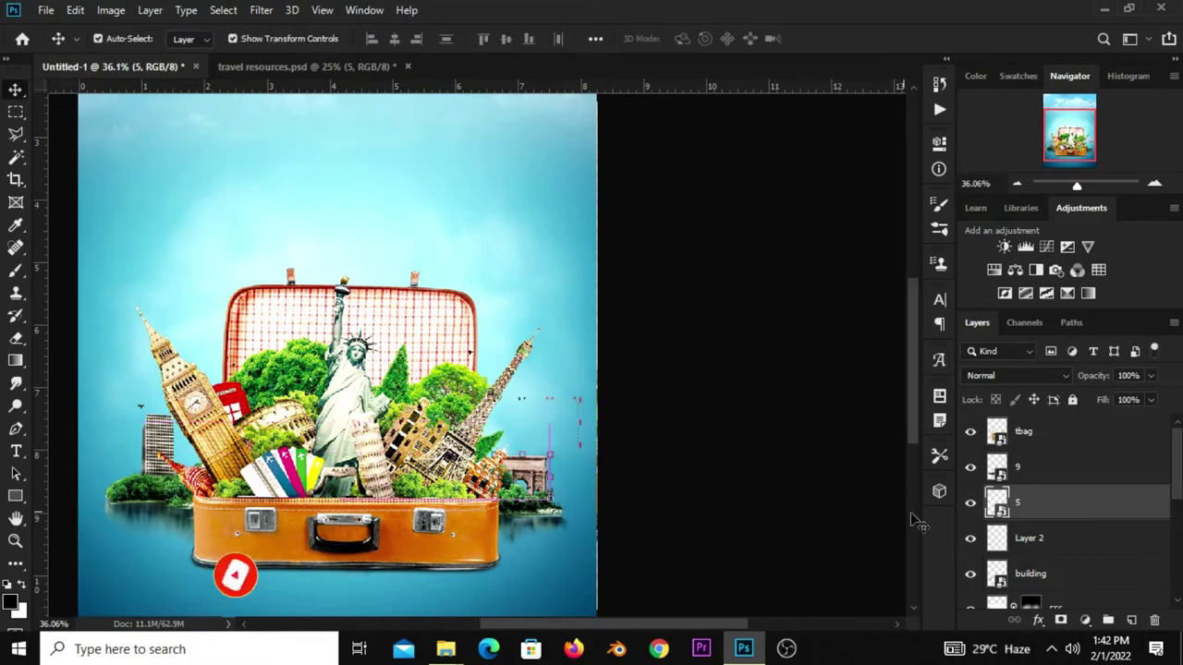
scroll(1028, 516, down, 1)
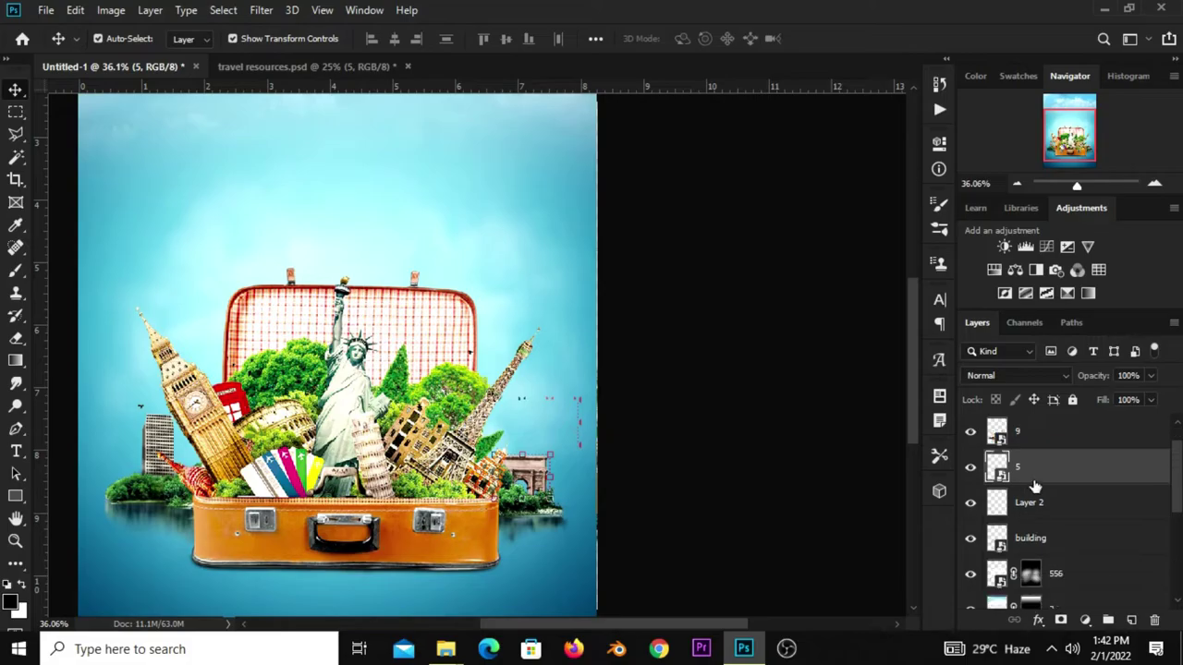
key(ctrl+t)
drag(523, 471, 583, 483)
key(Return)
Zoom in on the right-side landmarks and paint a brush stroke near the arch on Layer 2.
scroll(513, 348, up, 3)
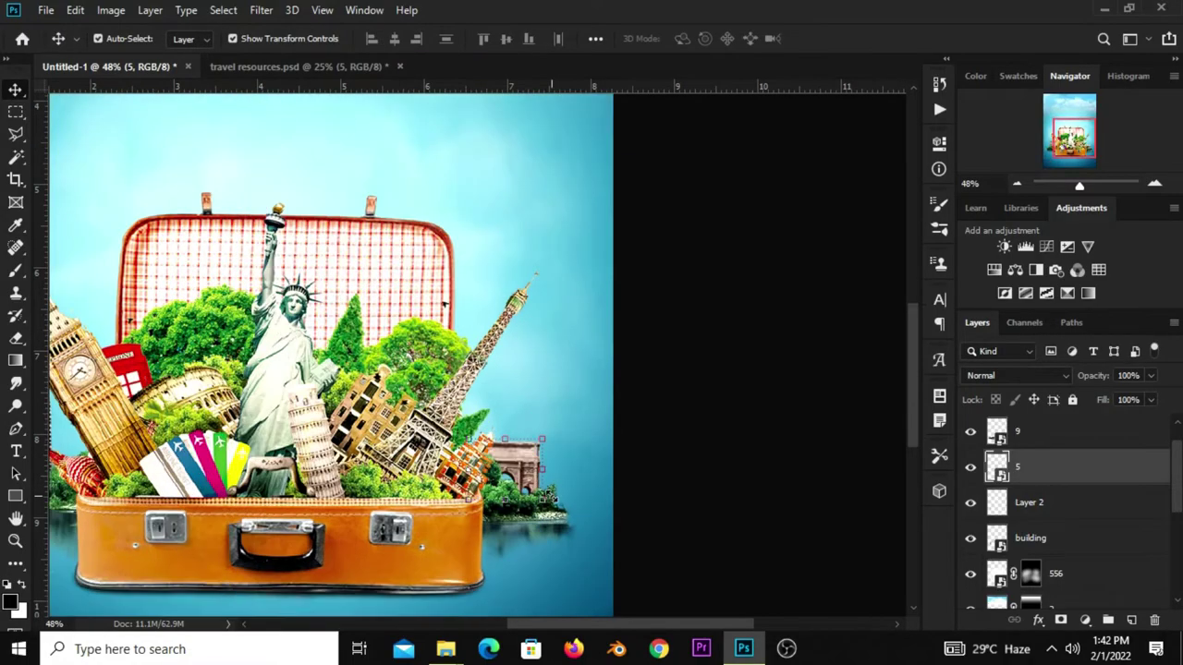
click(790, 515)
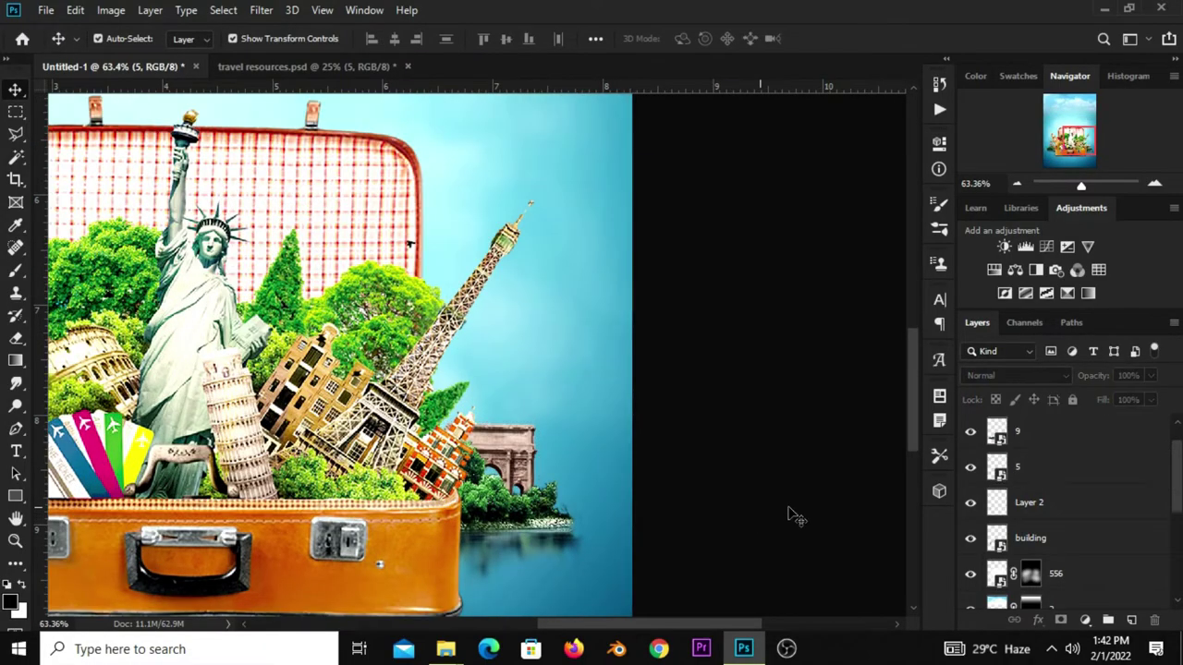
click(1030, 503)
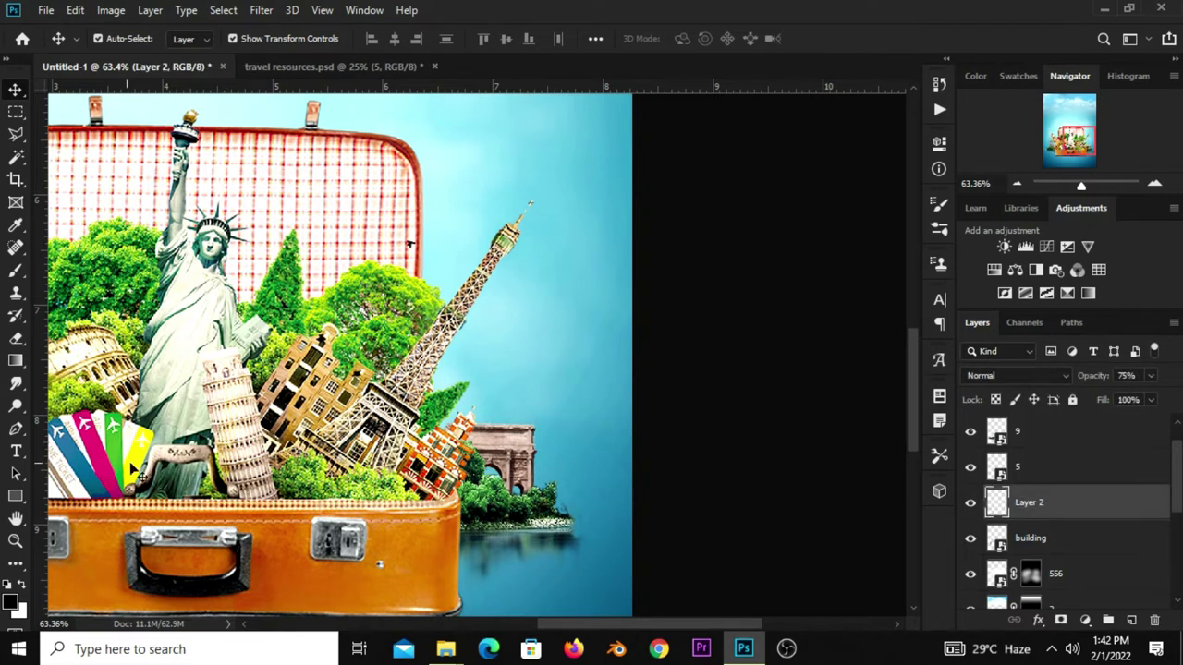
right_click(16, 271)
click(73, 275)
mouse_move(461, 467)
mouse_down()
mouse_move(474, 453)
mouse_move(478, 493)
mouse_up()
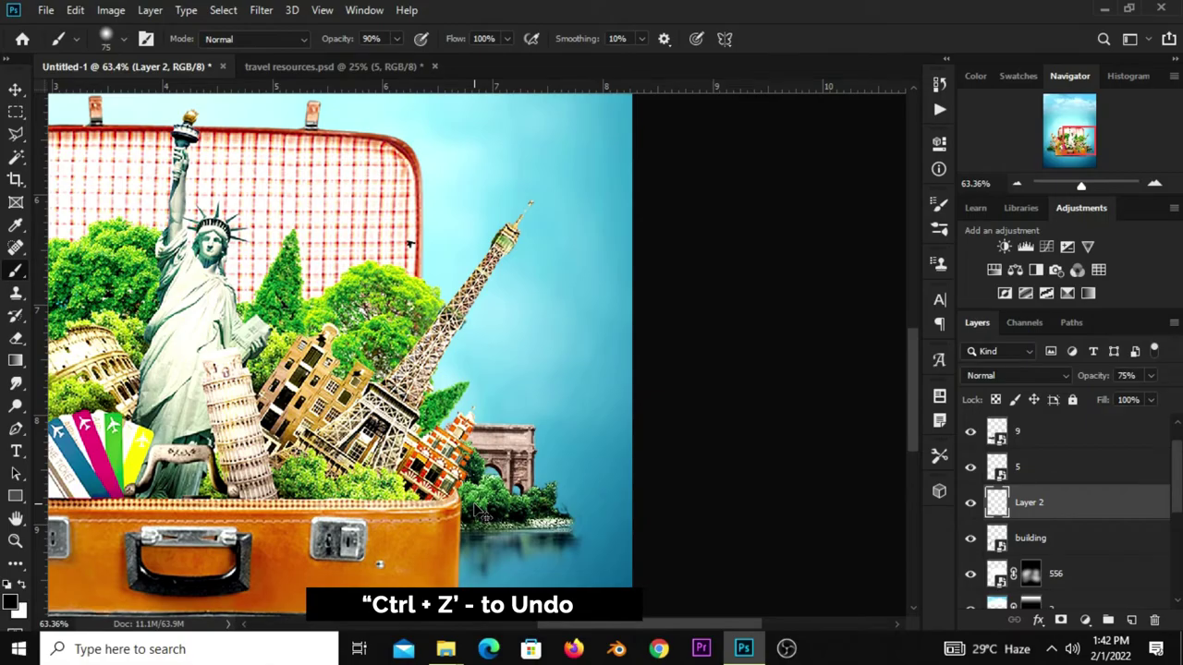
Paint greenery over the arch's base on a new layer above layer 5.
click(1032, 471)
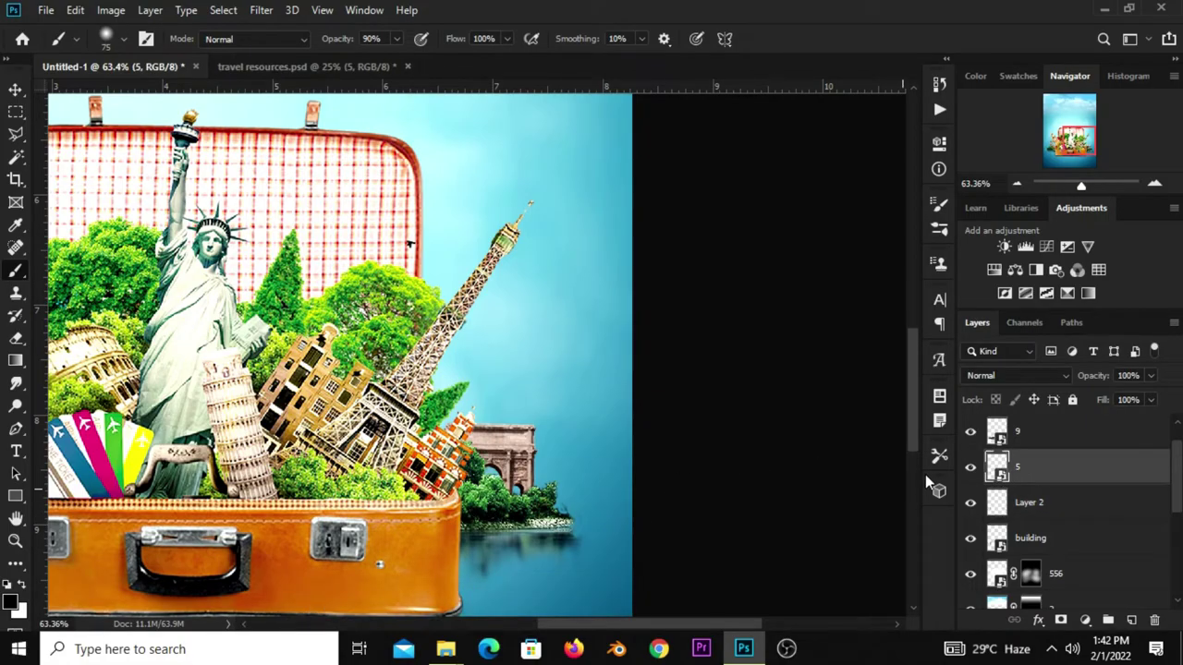
click(969, 468)
click(1129, 621)
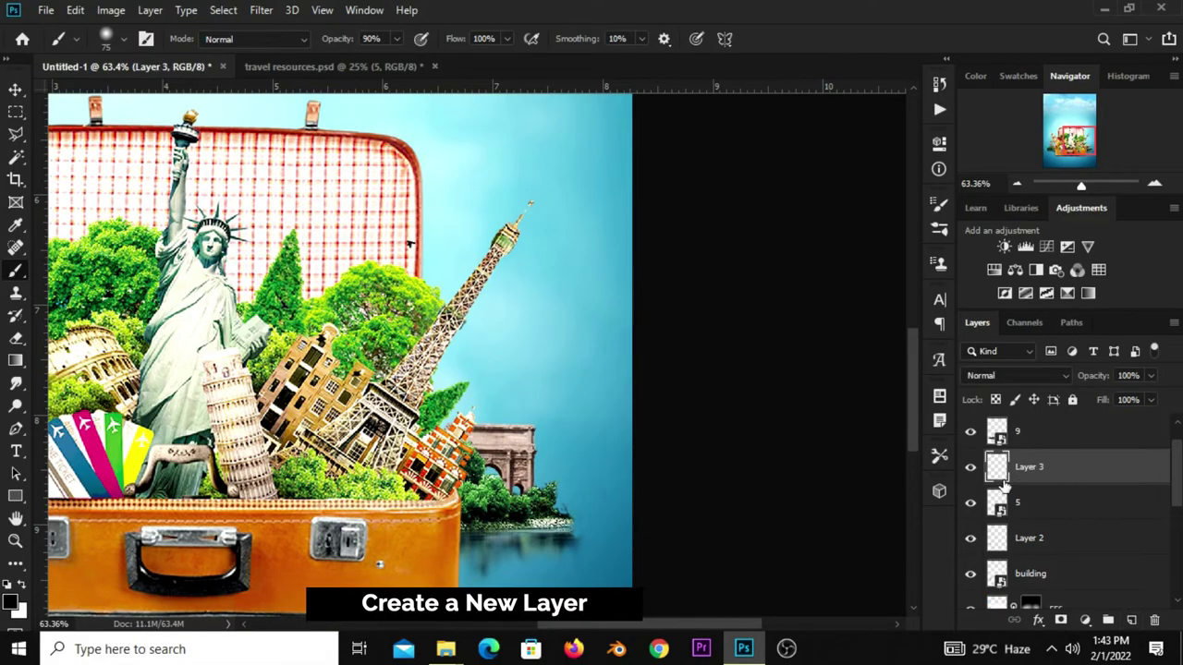
drag(473, 460, 534, 506)
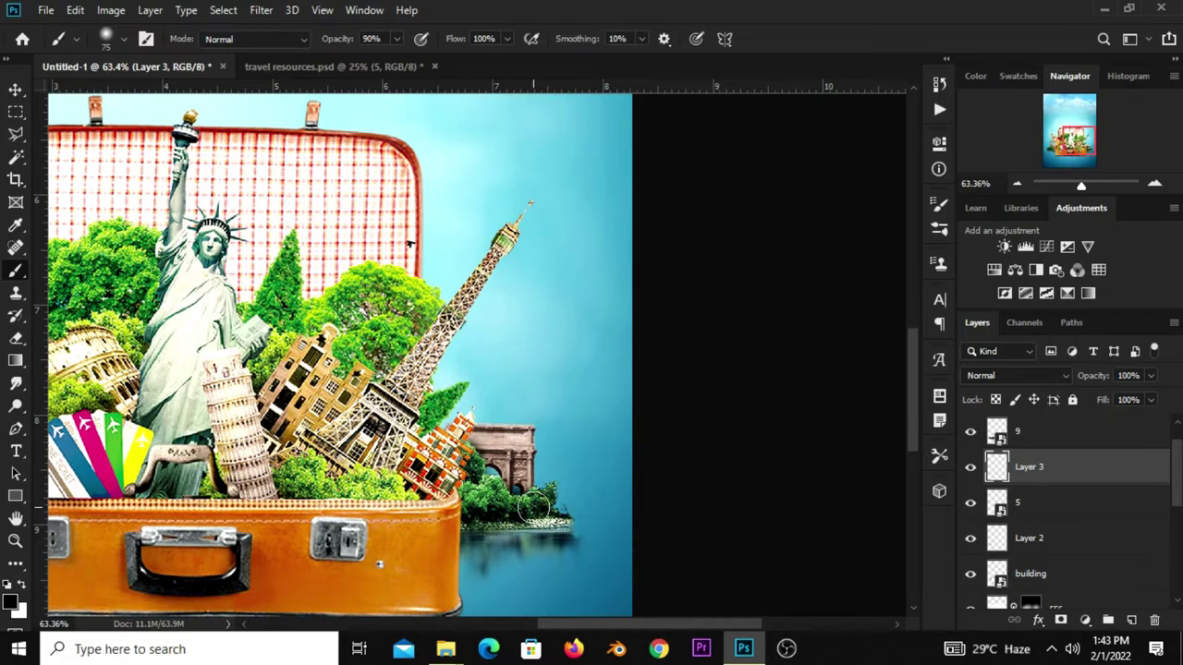
click(970, 468)
click(971, 467)
click(970, 467)
click(970, 468)
Copy the lighthouse from travel resources.psd into the poster.
click(306, 69)
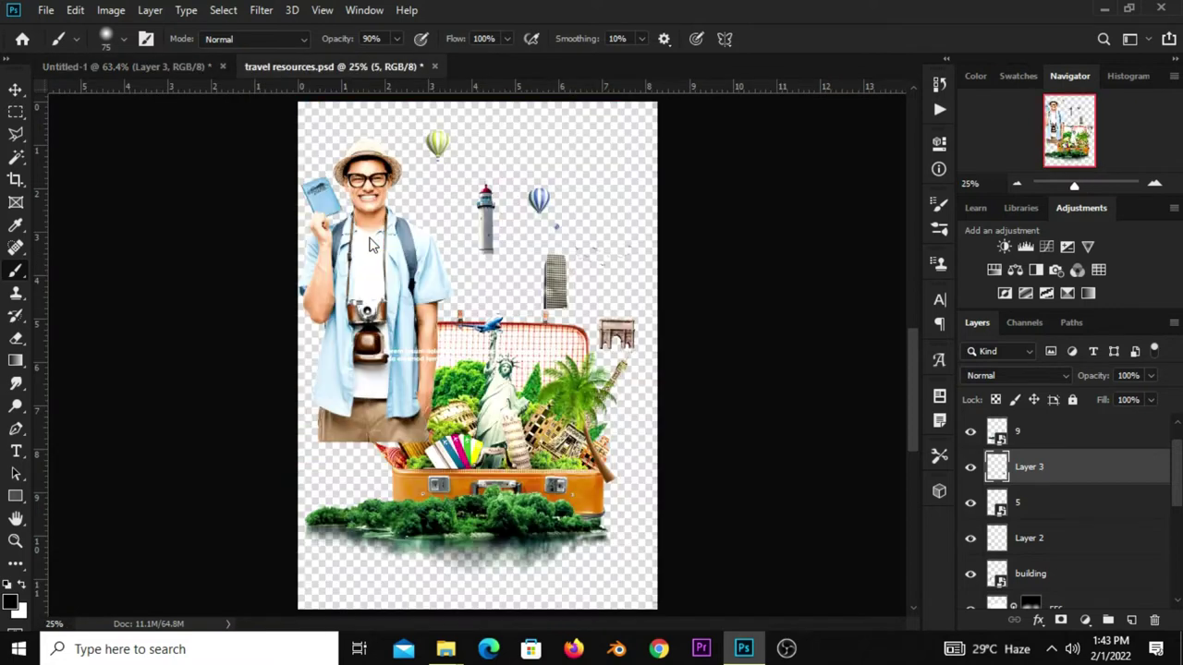
click(16, 89)
click(287, 241)
drag(490, 242, 465, 233)
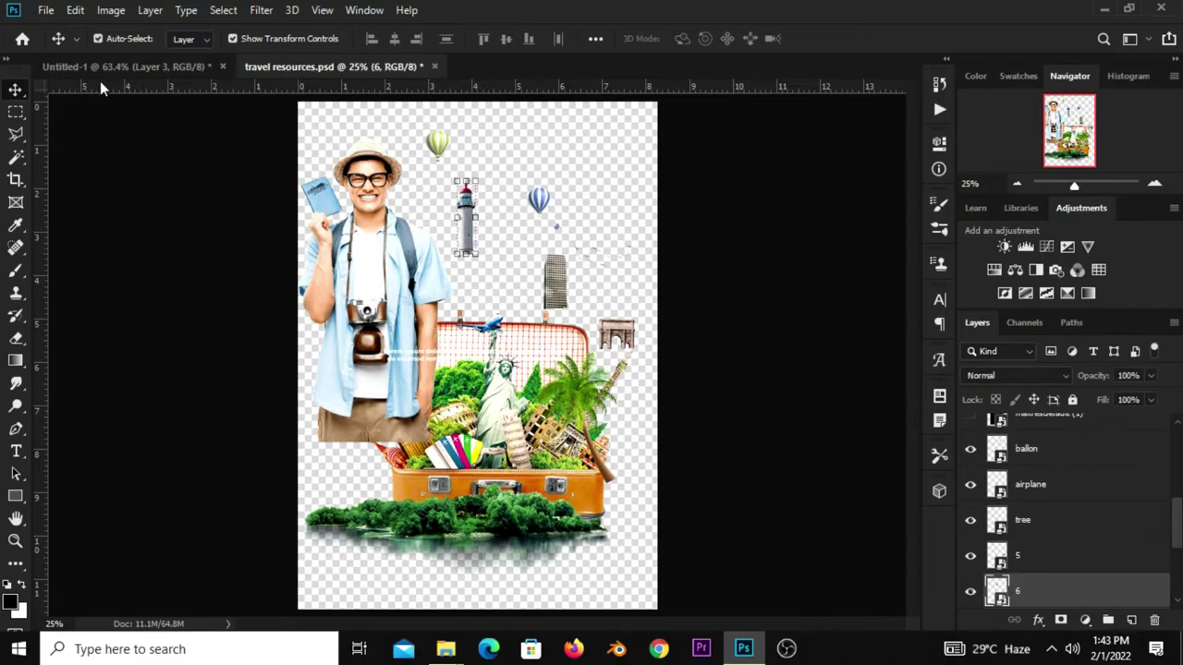
drag(464, 236, 409, 244)
key(ctrl+t)
Place the lighthouse beside the Eiffel Tower, below Layer 3, and shrink it onto the island.
mouse_move(388, 323)
mouse_down()
mouse_move(462, 289)
mouse_move(496, 331)
mouse_up()
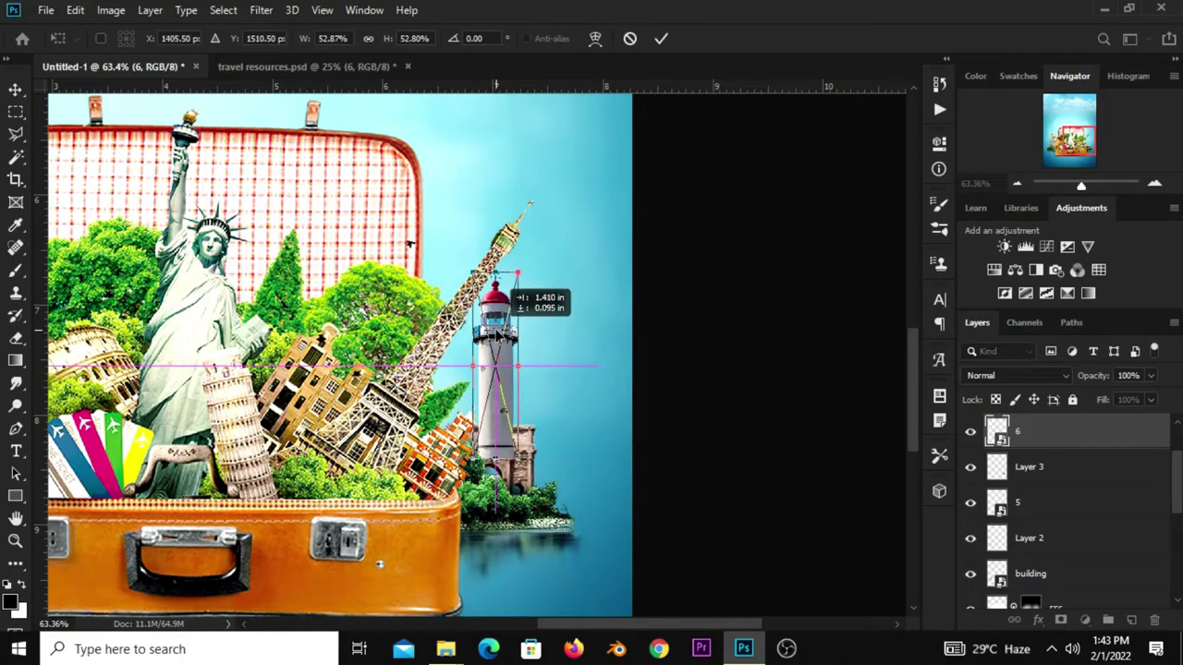
key(Return)
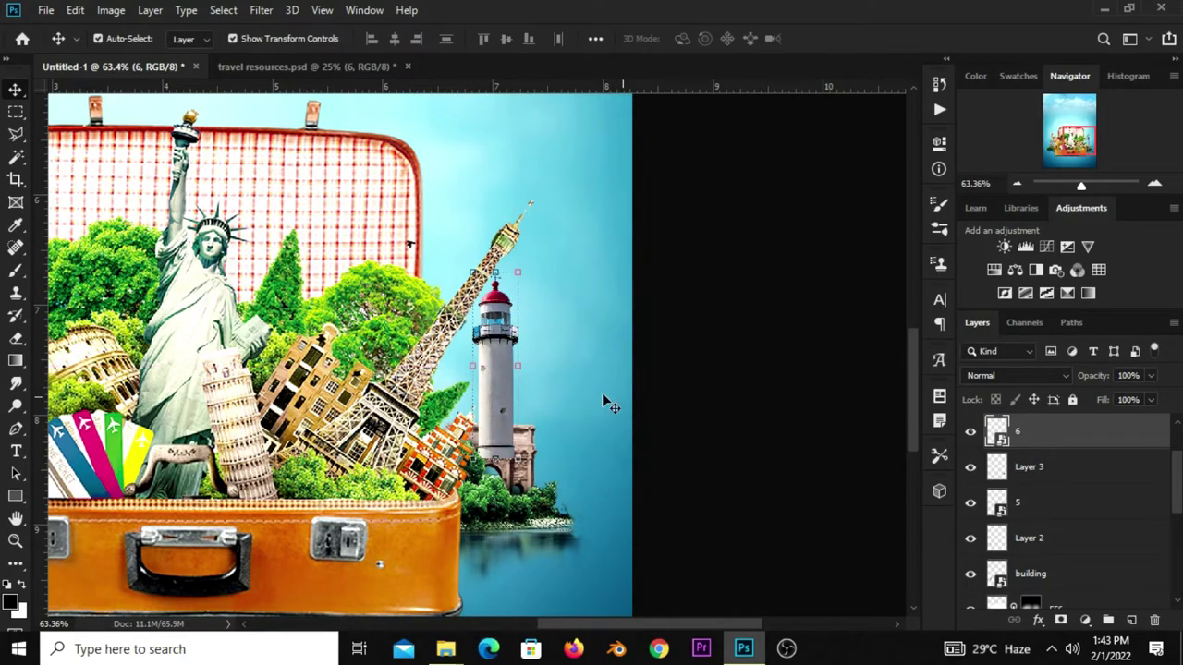
drag(1046, 439, 1044, 520)
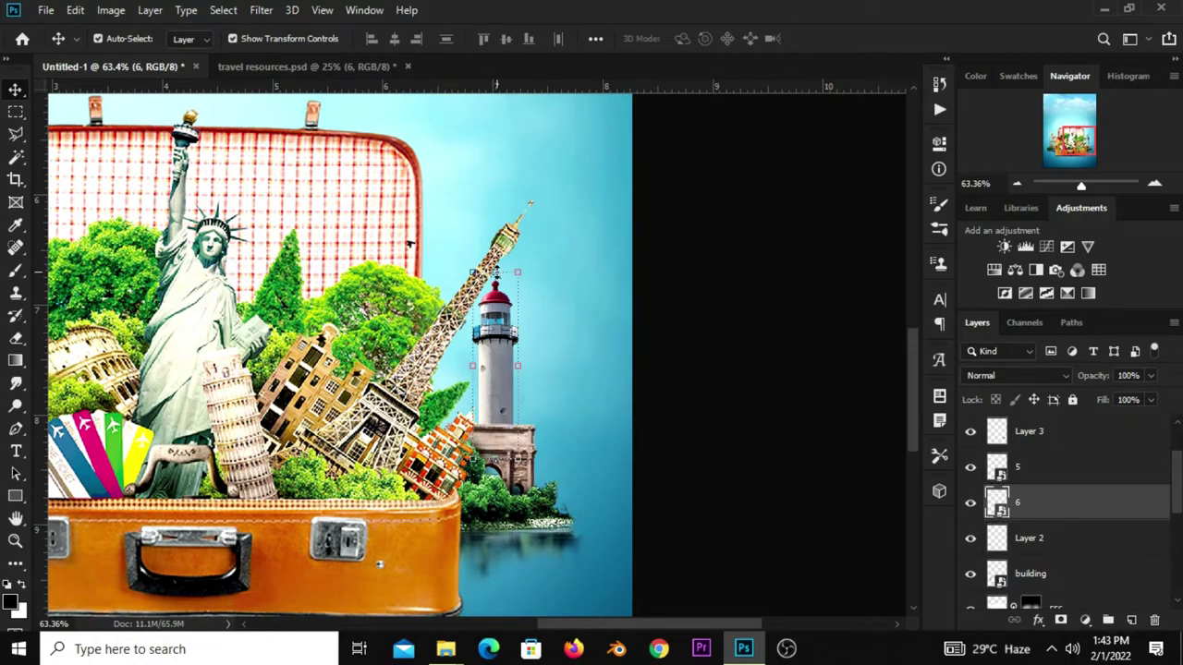
key(ctrl+t)
drag(497, 275, 496, 302)
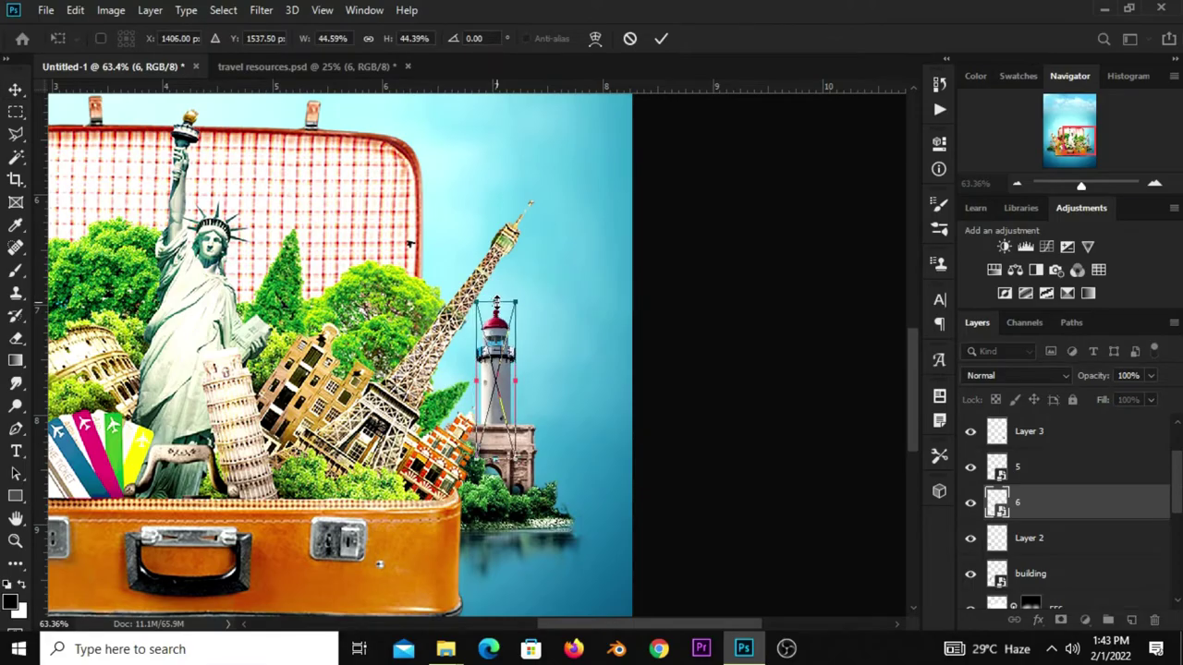
key(Return)
drag(504, 379, 495, 409)
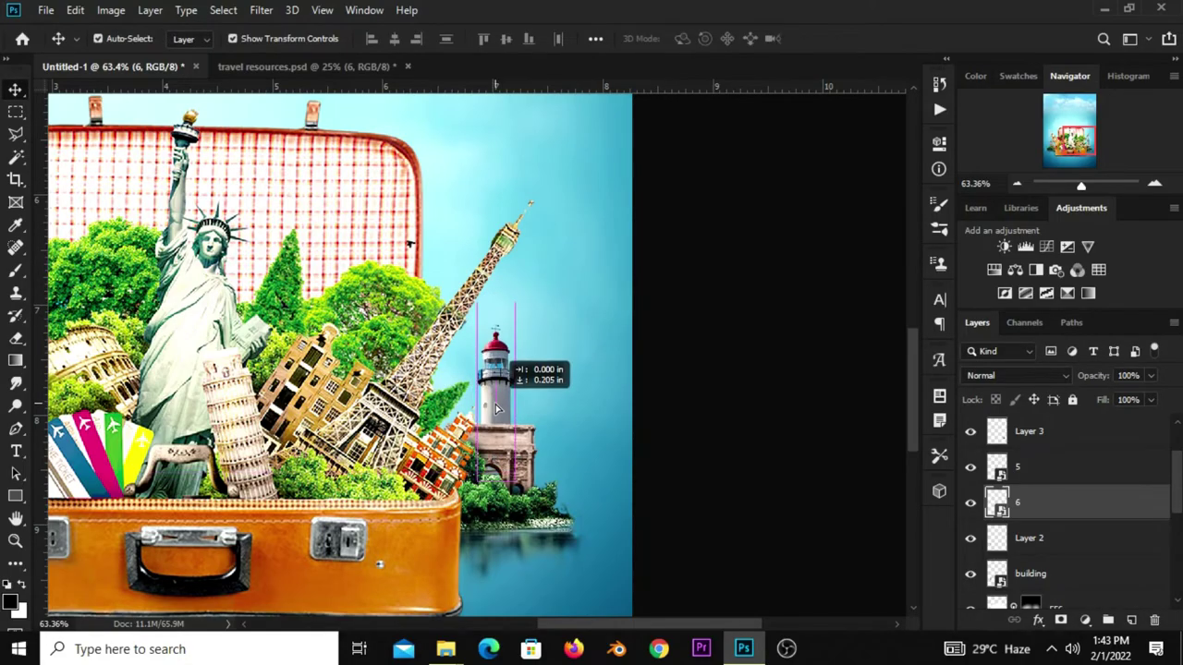
Stretch the lighthouse slightly taller to about 46% and add an empty layer above it.
key(ctrl+t)
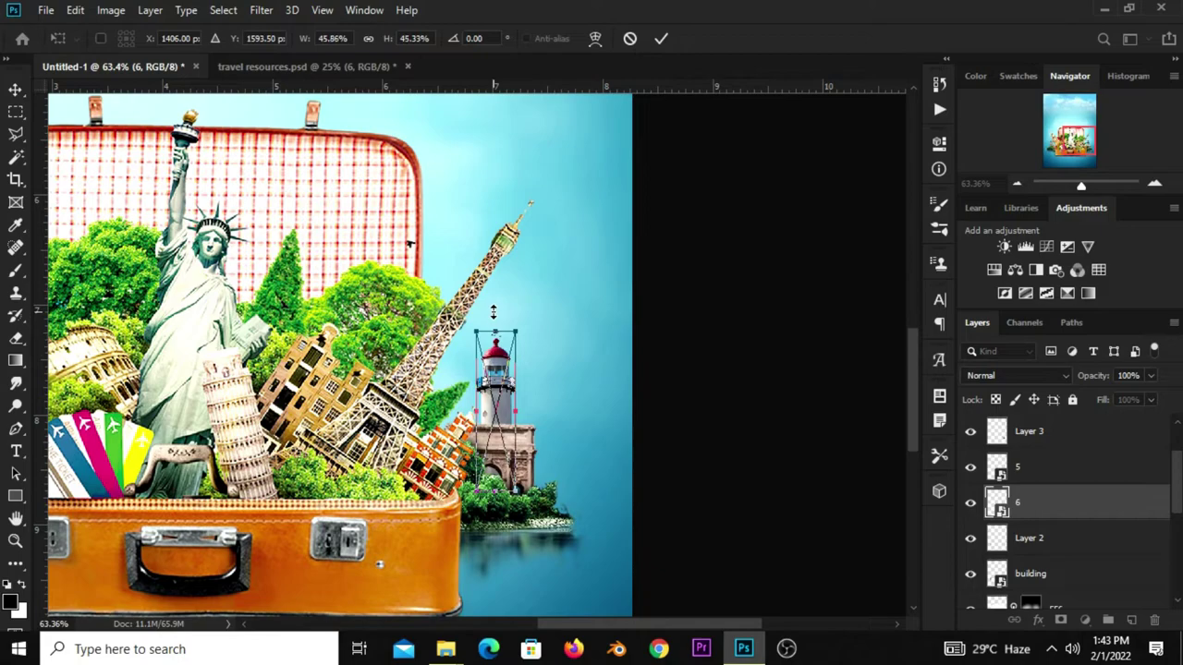
drag(493, 312, 492, 296)
click(660, 38)
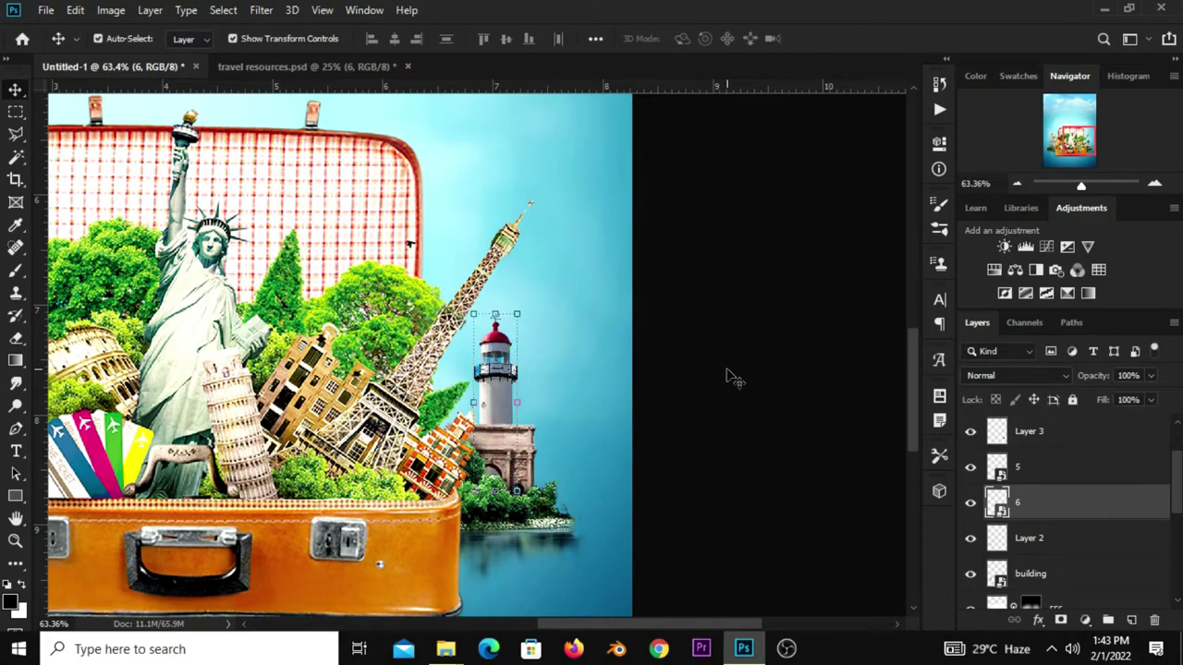
click(970, 504)
click(971, 506)
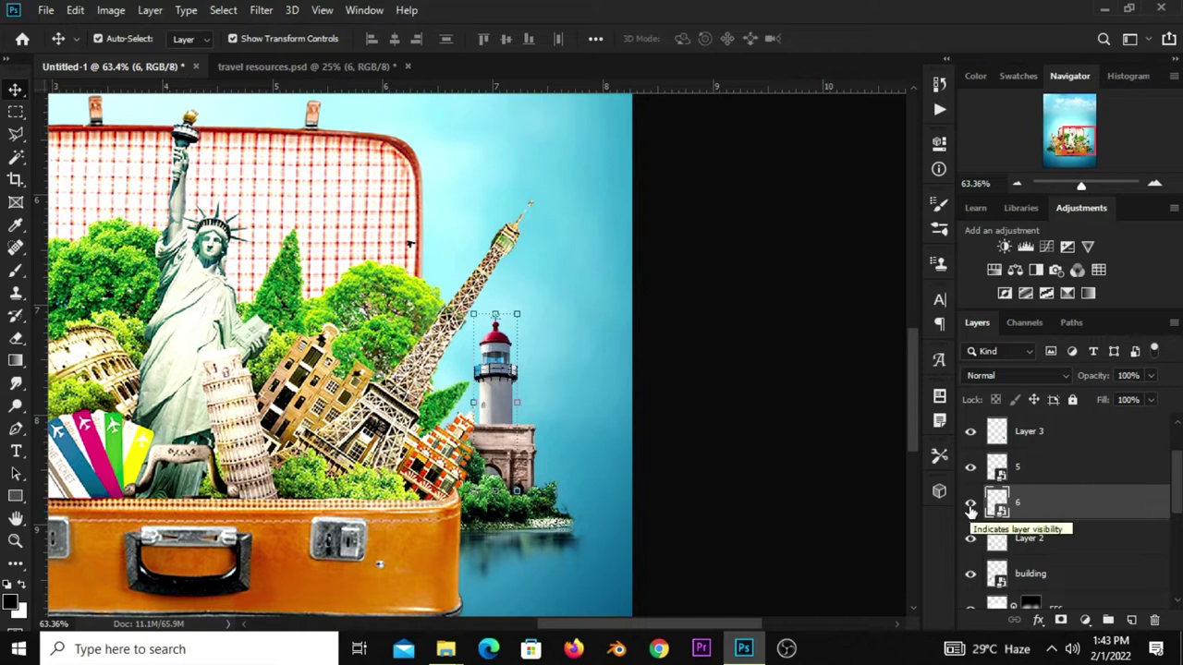
click(1131, 621)
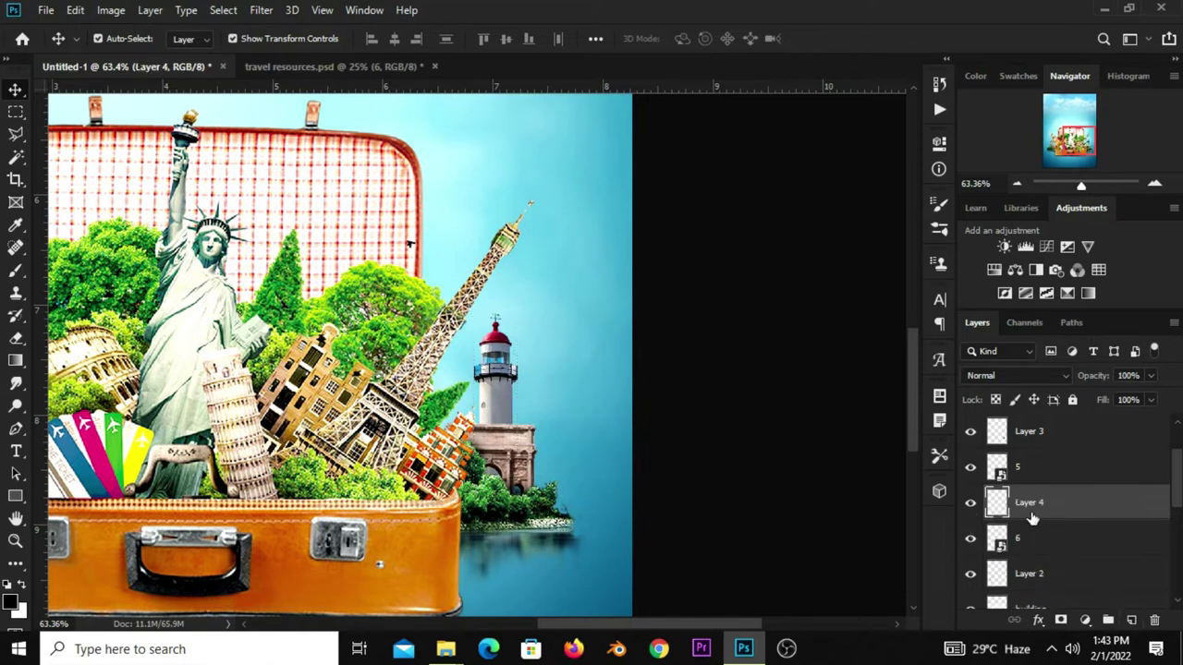
Paint shading over the lighthouse base on Layer 4 with the Brush.
click(15, 270)
click(75, 274)
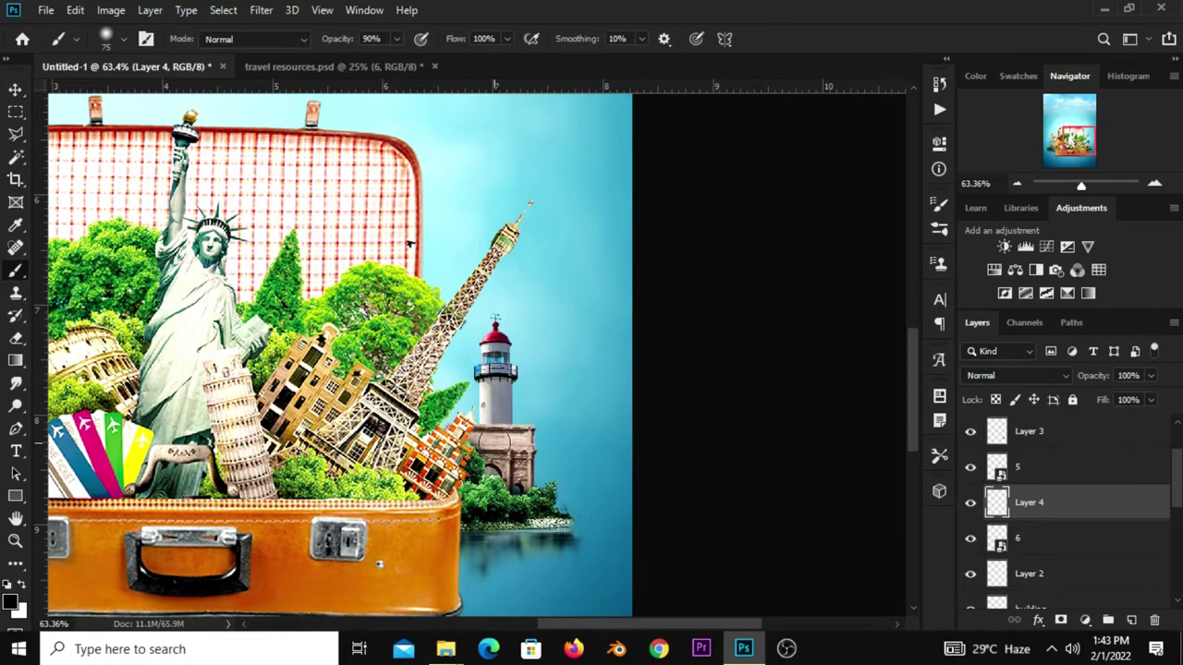
drag(497, 441, 510, 462)
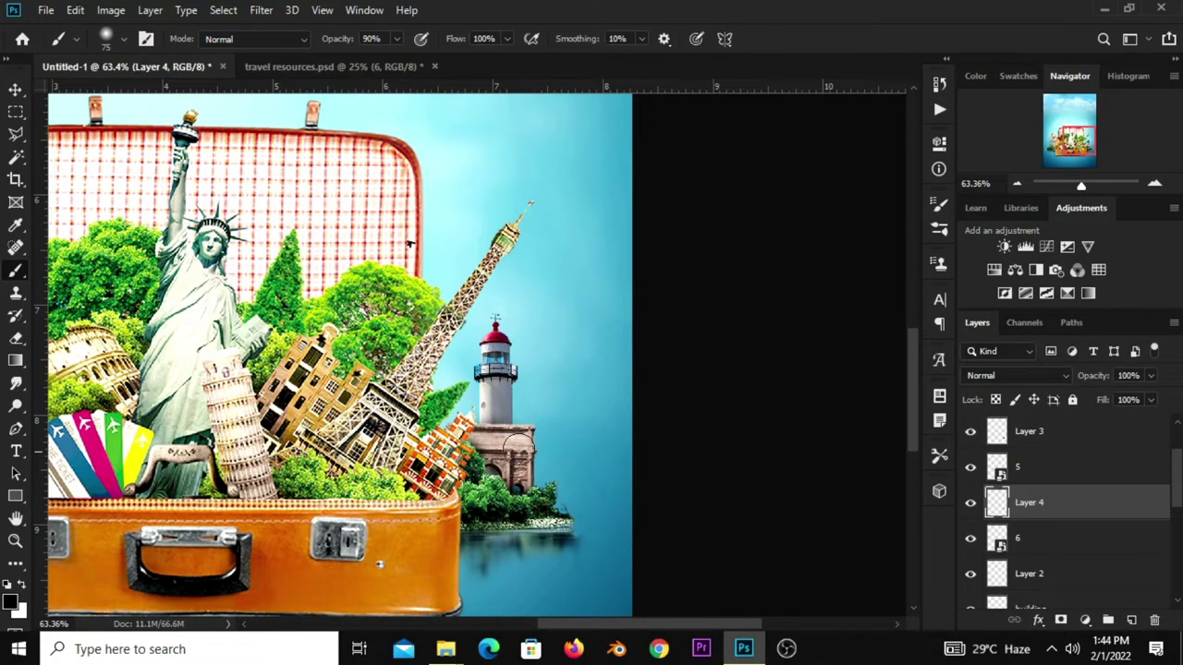
click(971, 504)
click(972, 504)
Lower Layer 4's opacity to 87% and fit the whole poster on screen.
click(1151, 376)
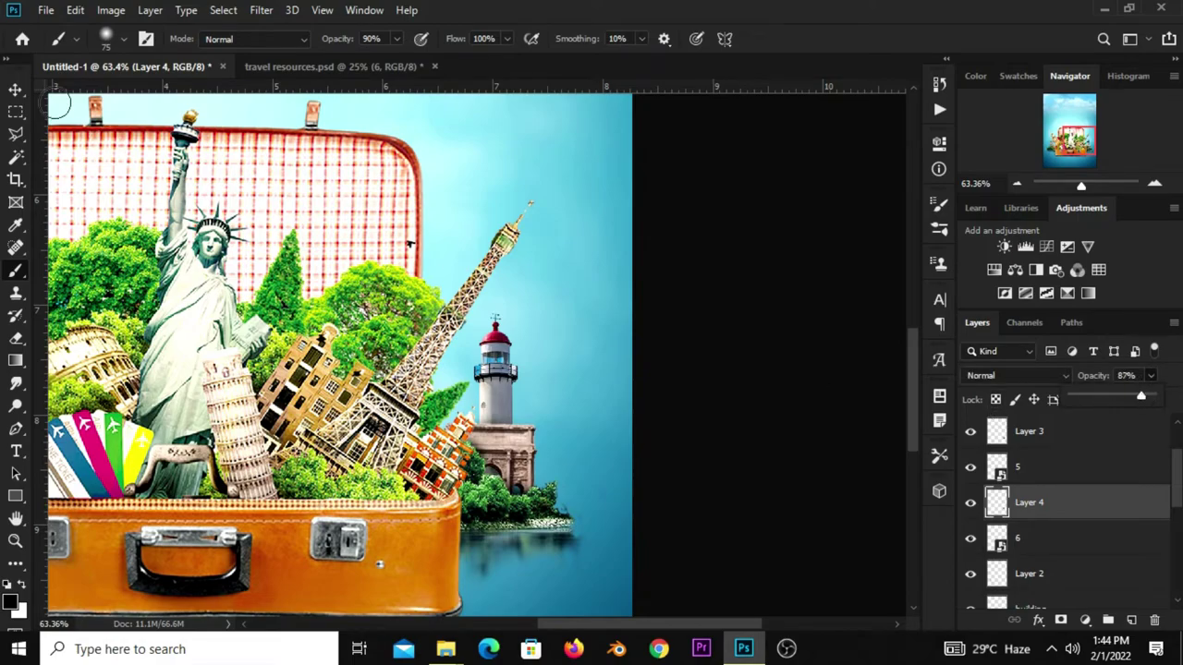
click(19, 89)
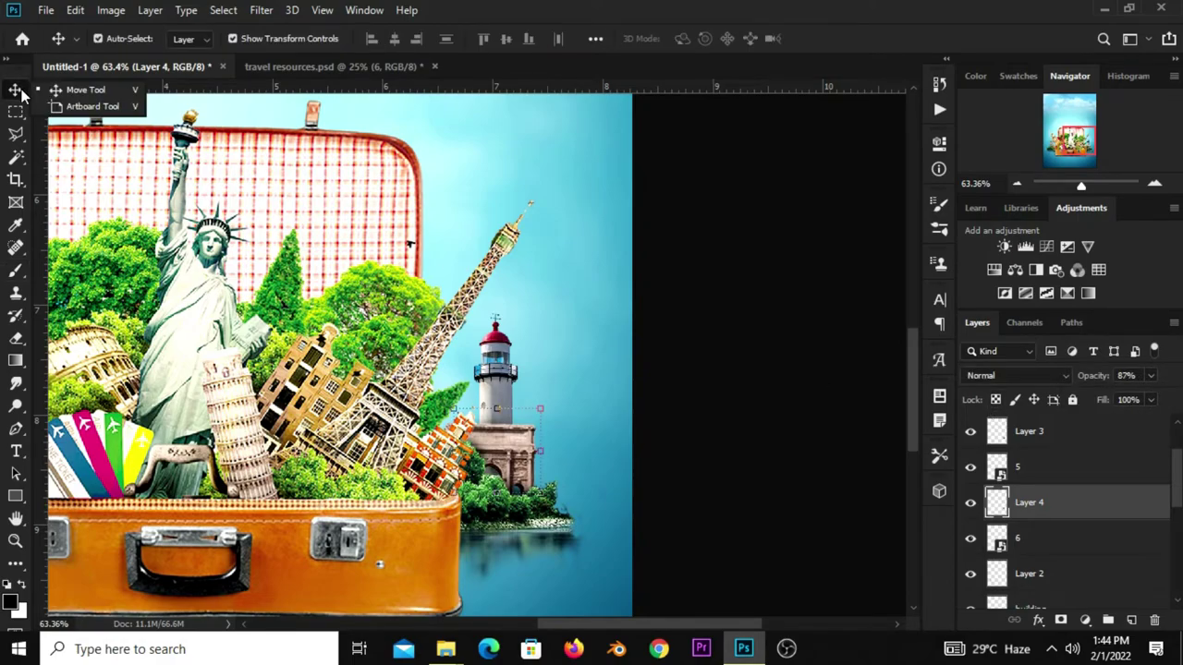
key(ctrl+0)
click(716, 334)
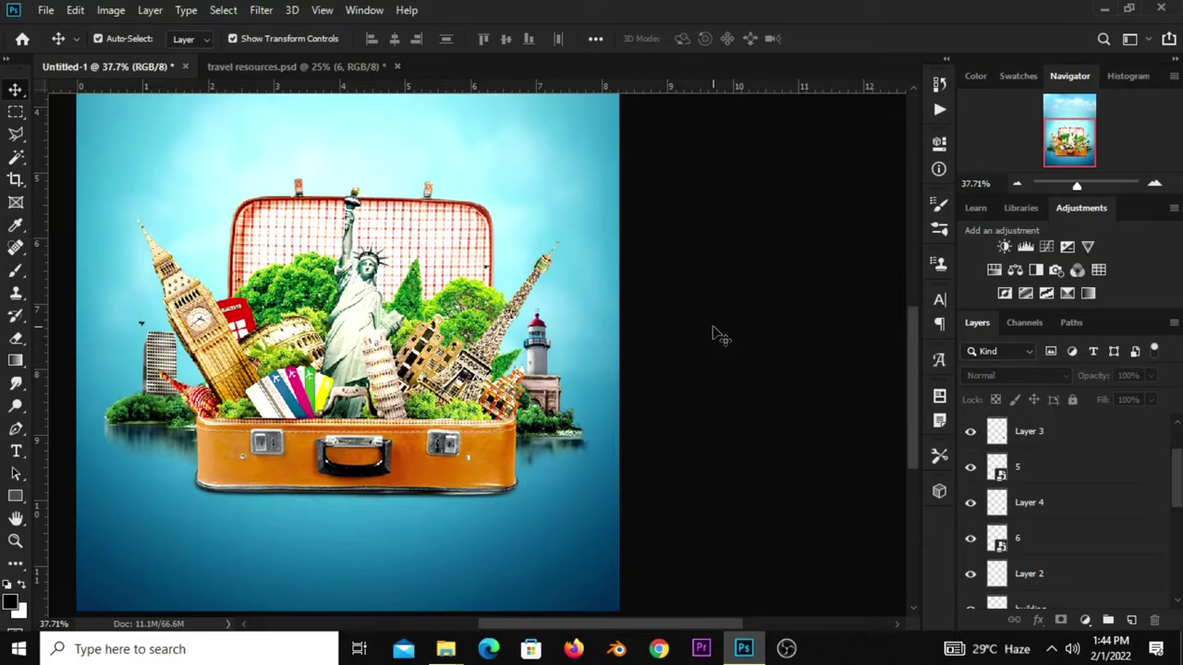
In travel resources.psd, nudge the palm tree slightly right, then return to Untitled-1.
key(ctrl+minus)
scroll(716, 335, up, 1)
scroll(716, 335, down, 1)
scroll(716, 335, down, 1)
scroll(716, 334, up, 1)
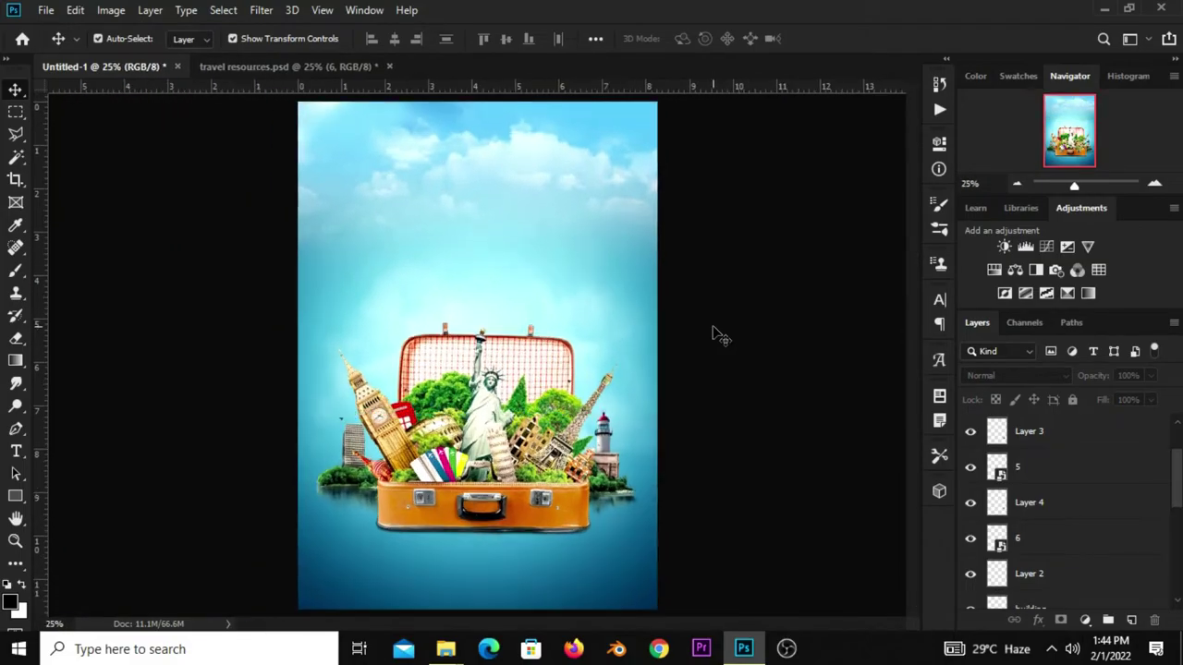
click(277, 66)
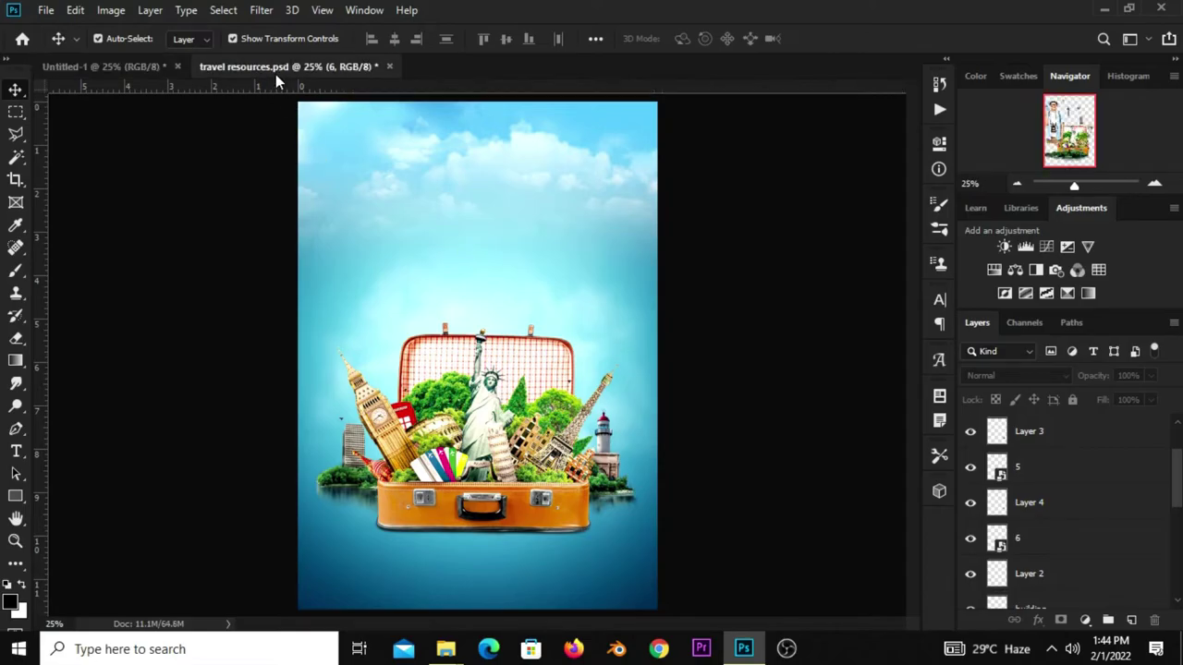
click(758, 386)
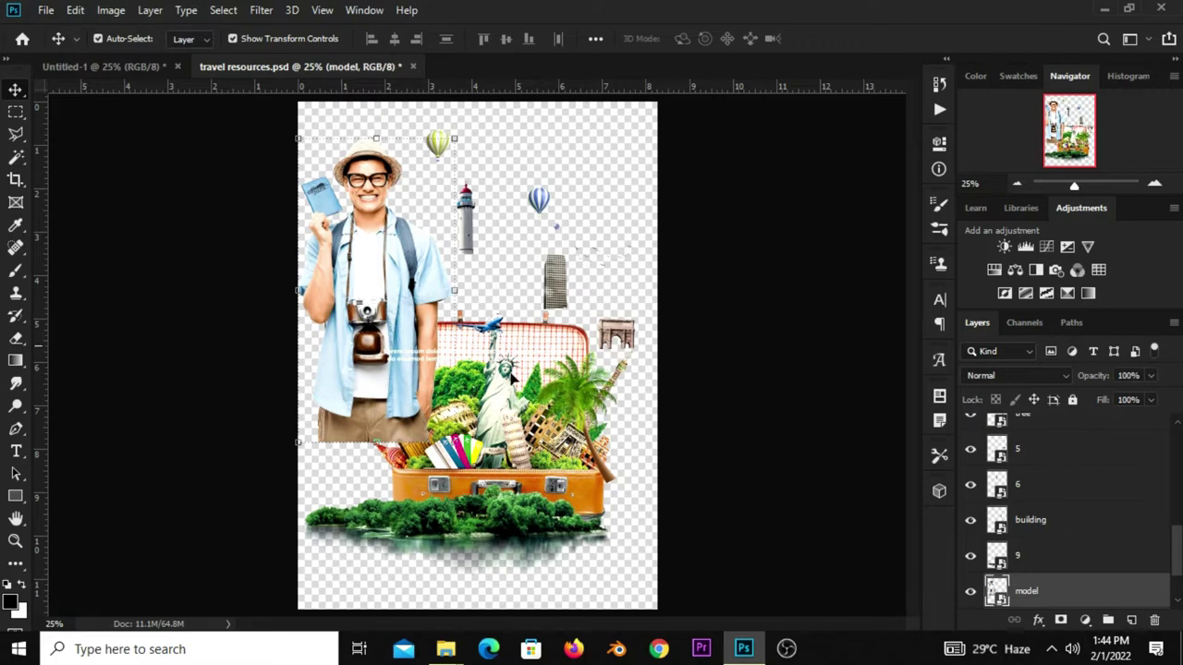
mouse_move(586, 392)
mouse_down()
mouse_move(625, 405)
mouse_move(594, 391)
mouse_up()
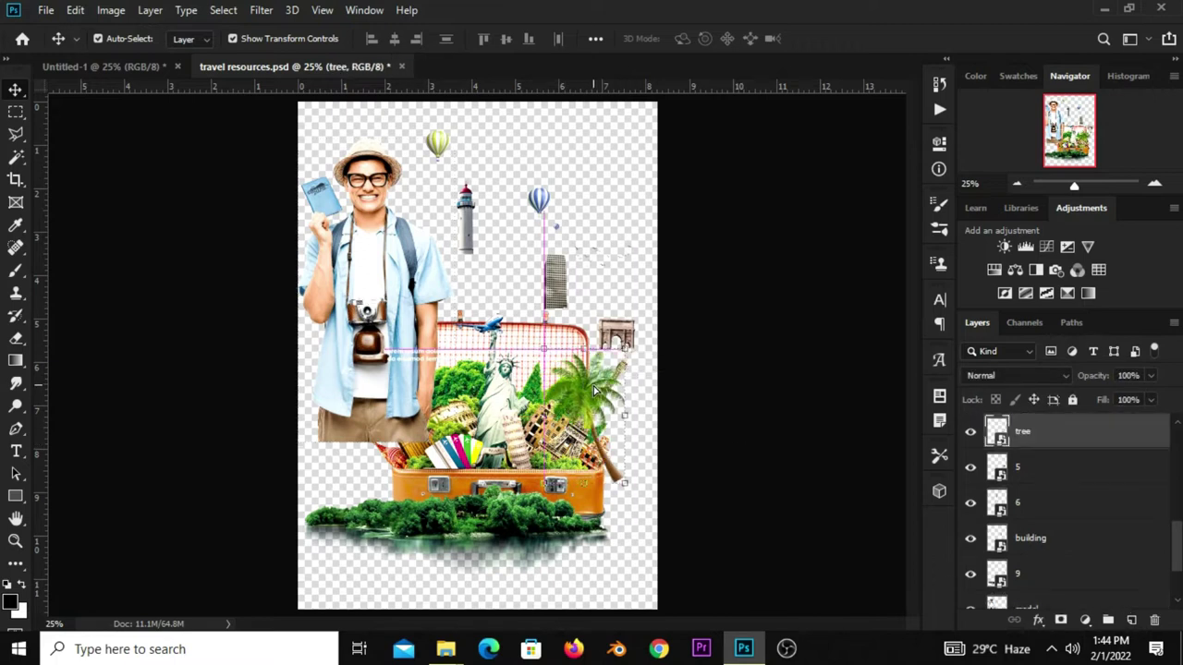
click(102, 66)
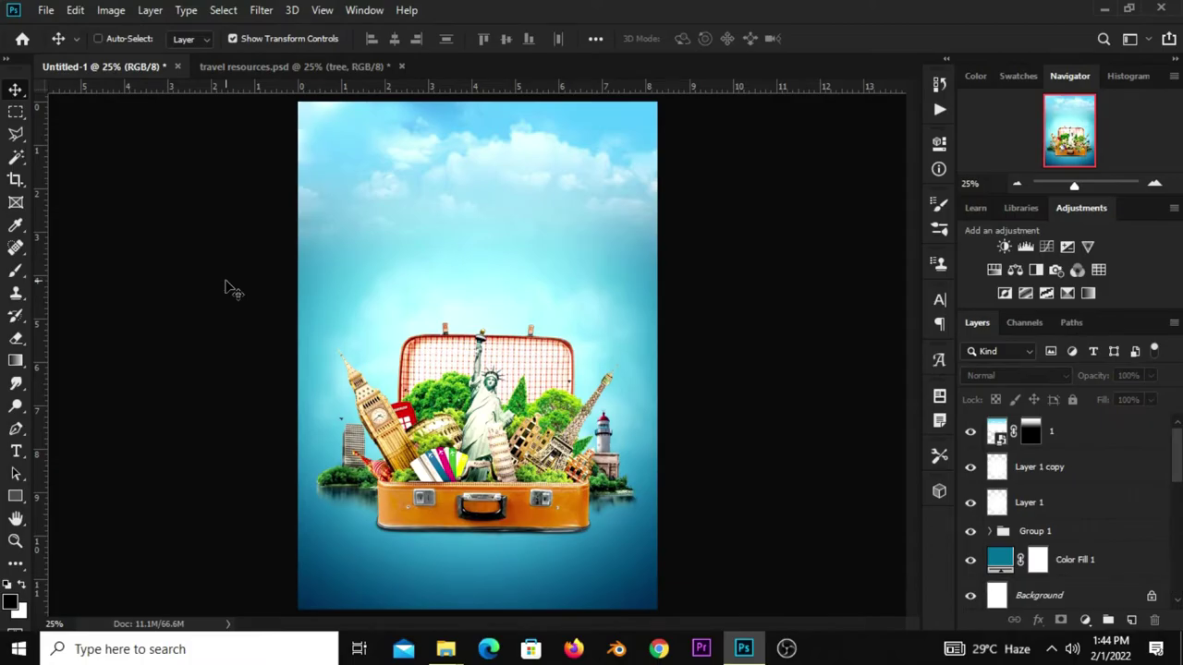
Bring the palm tree into the poster at the suitcase's left edge, beneath the tbag layer.
drag(232, 289, 232, 290)
drag(472, 340, 376, 338)
drag(1033, 447, 1033, 495)
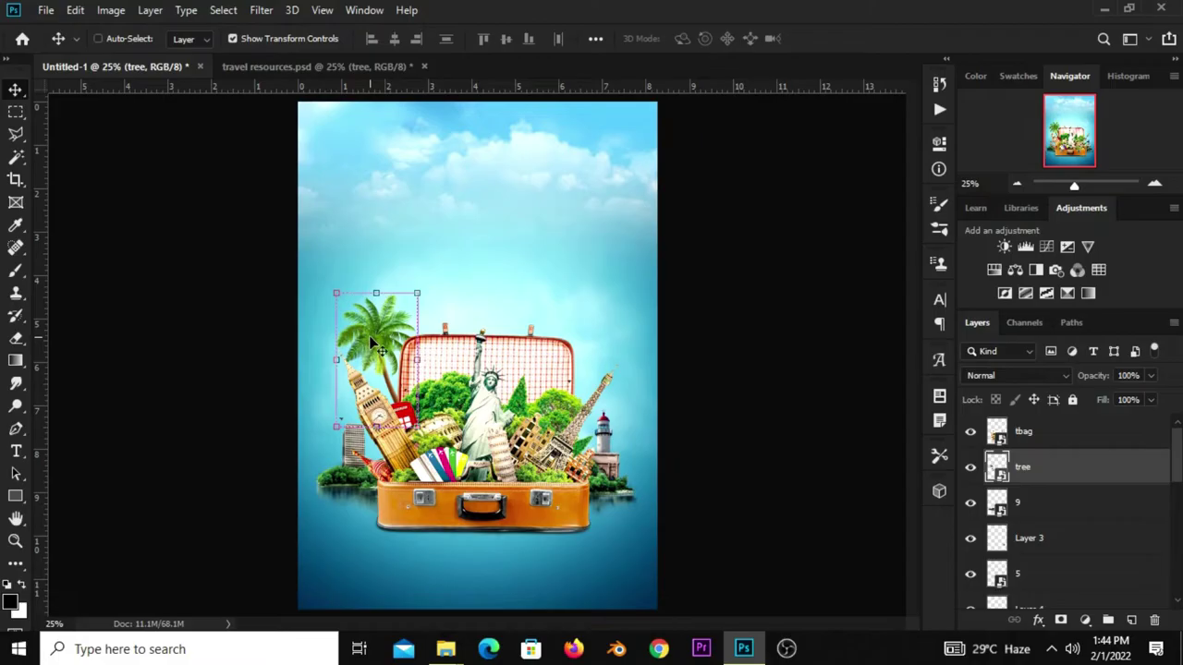
Duplicate the tree, scale the copy to 3.16% and tilt it about 41°.
key(ctrl+j)
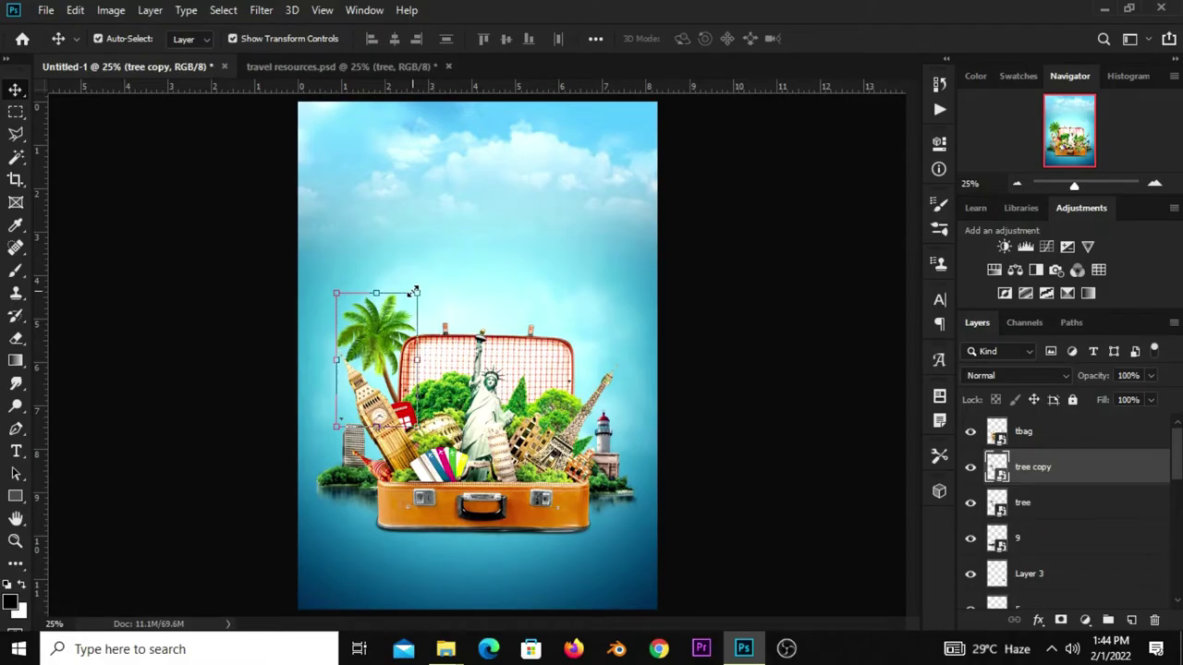
mouse_move(414, 292)
mouse_down()
mouse_move(404, 308)
mouse_move(398, 295)
mouse_up()
click(662, 39)
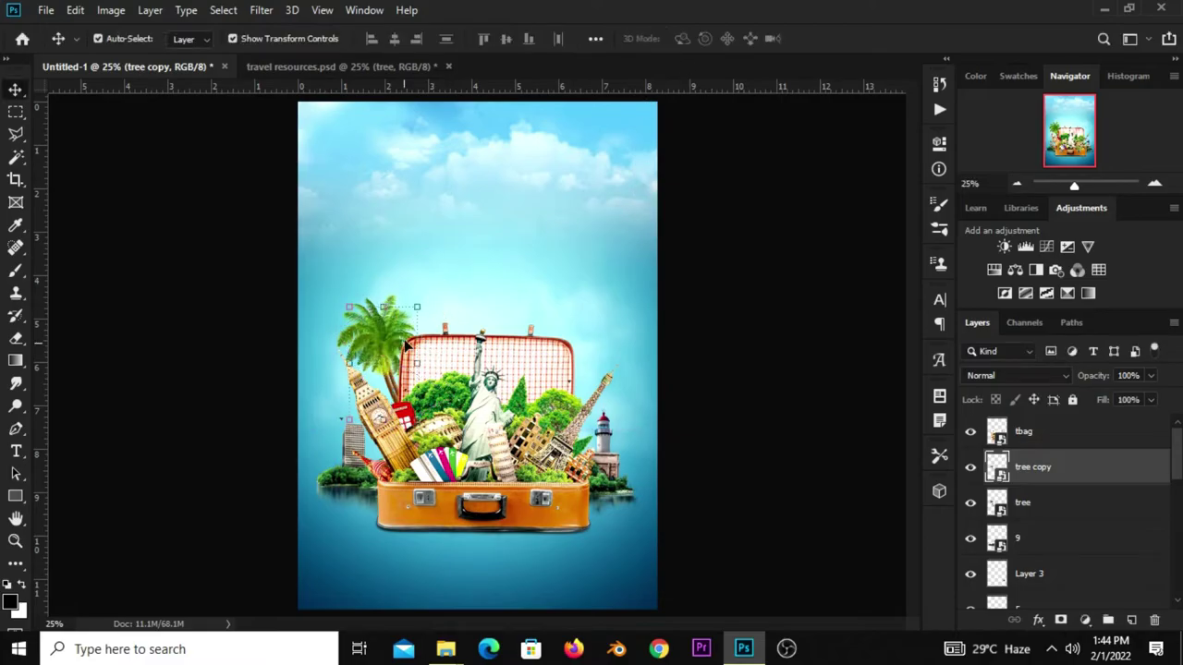
mouse_move(406, 344)
mouse_down()
mouse_move(381, 338)
mouse_move(384, 357)
mouse_move(436, 316)
mouse_move(423, 303)
mouse_up()
key(ctrl+t)
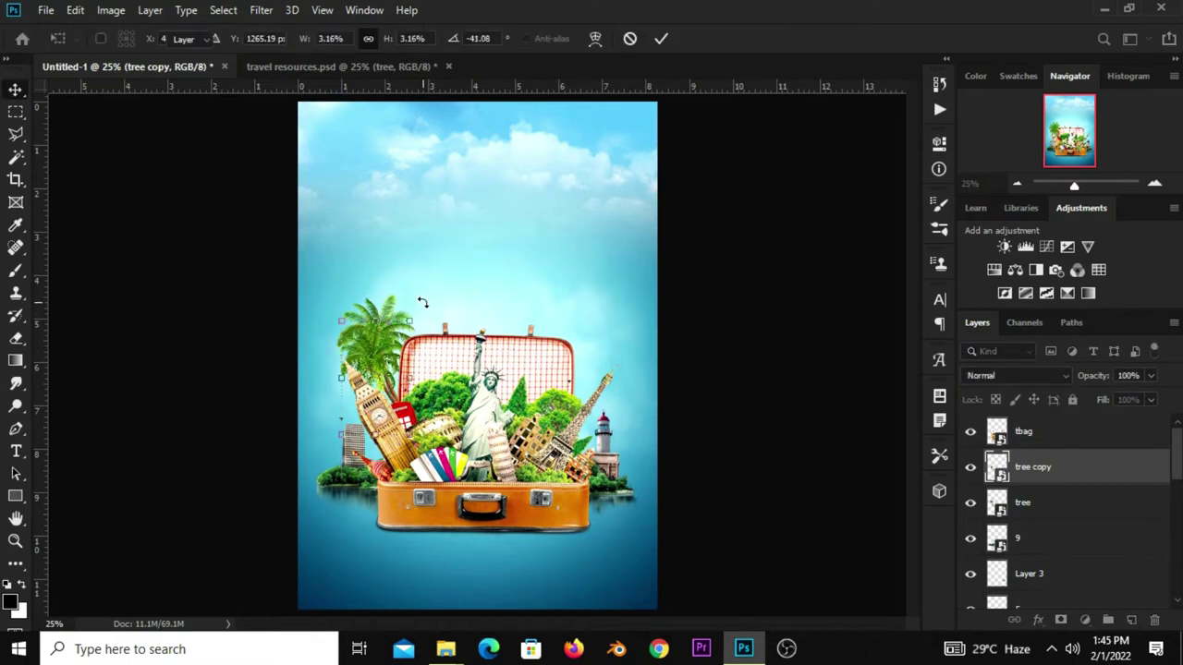
key(Return)
click(1039, 620)
click(1047, 604)
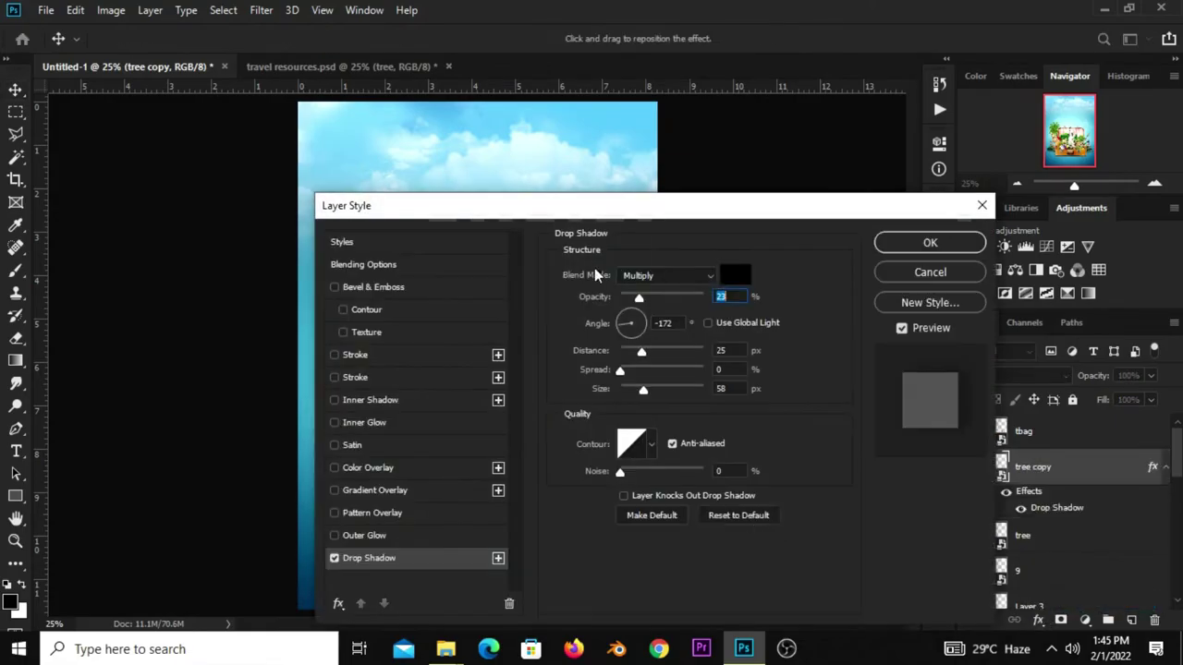
Apply a Multiply drop shadow to the tree copy: 38% opacity, −101°, 43 px distance, 40 px size.
drag(518, 213, 752, 194)
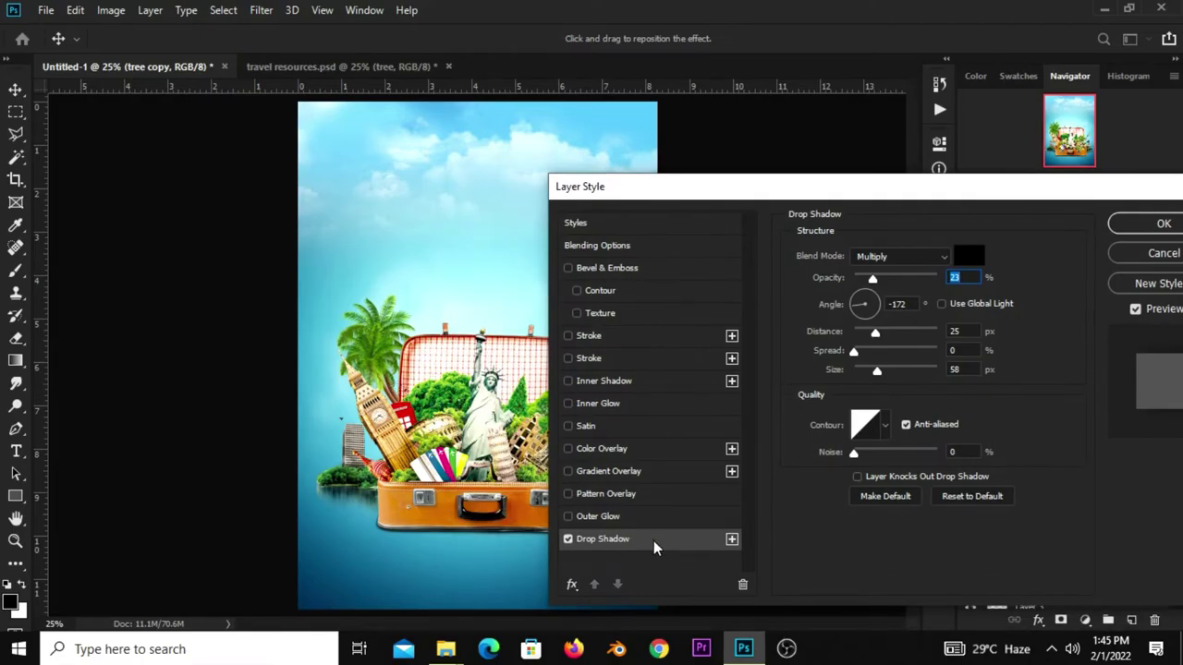
drag(374, 343, 375, 345)
drag(869, 370, 862, 370)
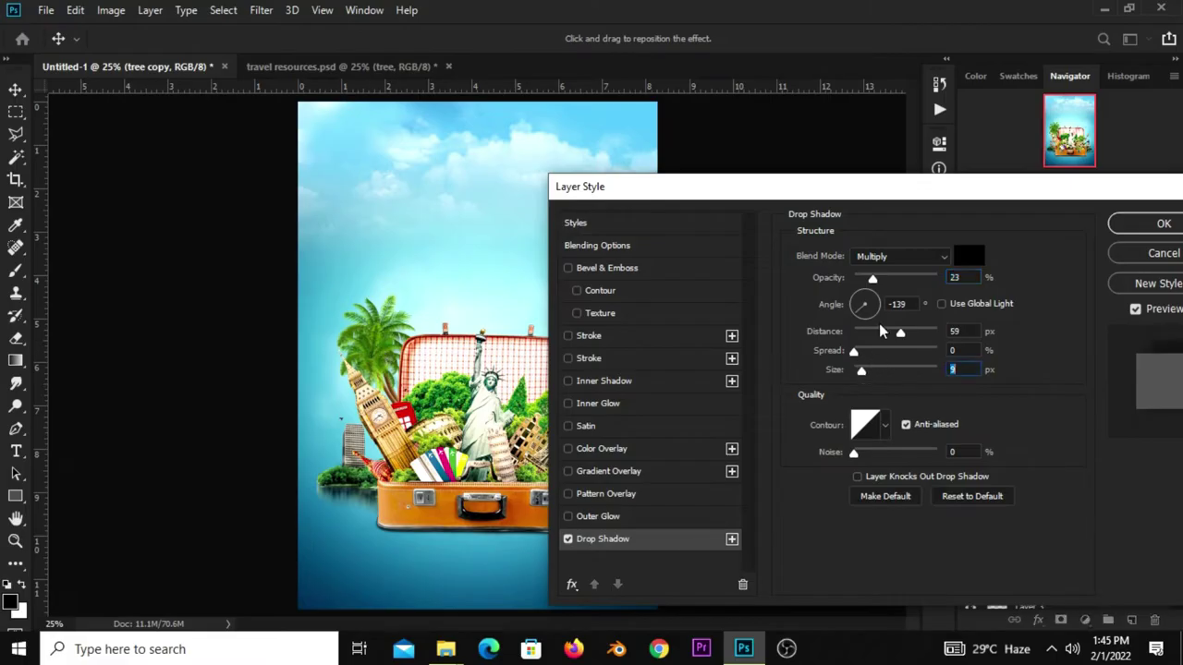
drag(898, 279, 890, 277)
drag(390, 348, 382, 342)
drag(861, 371, 871, 371)
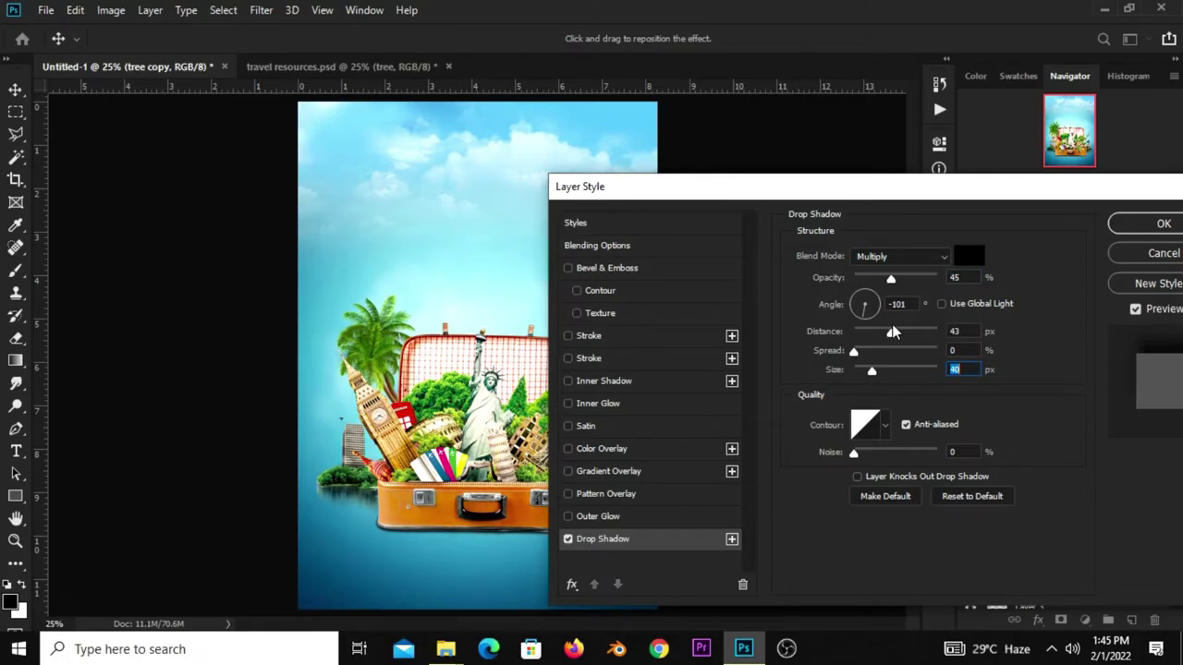
click(567, 540)
click(567, 540)
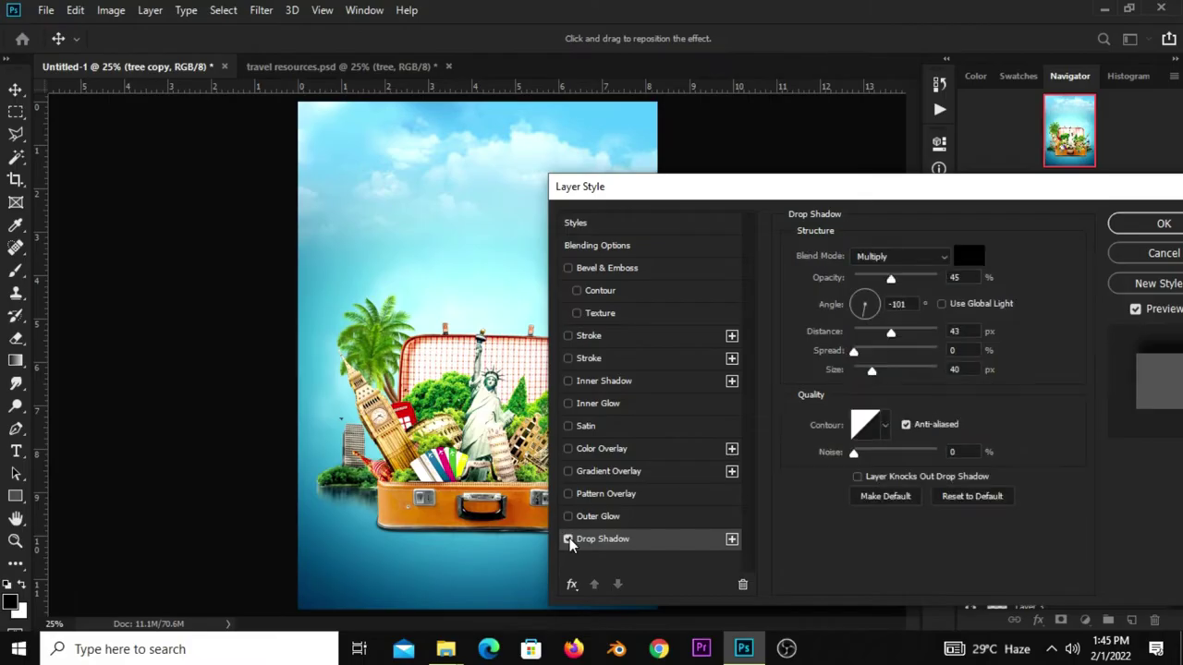
drag(891, 281, 885, 281)
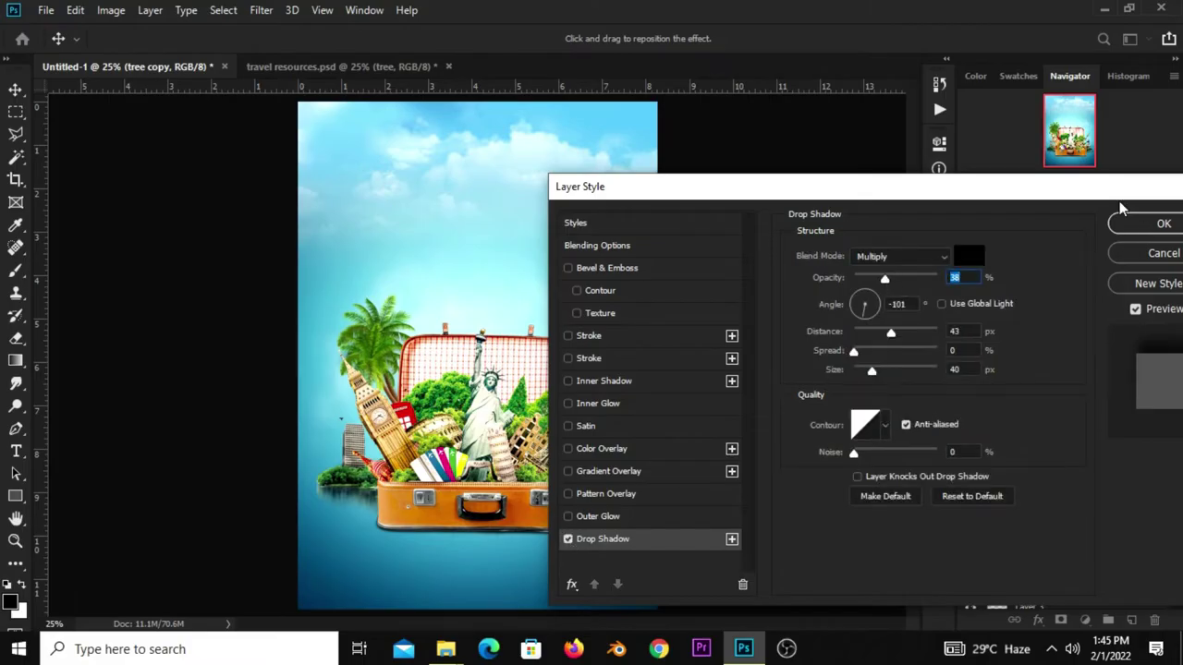
drag(1099, 200, 881, 212)
click(942, 237)
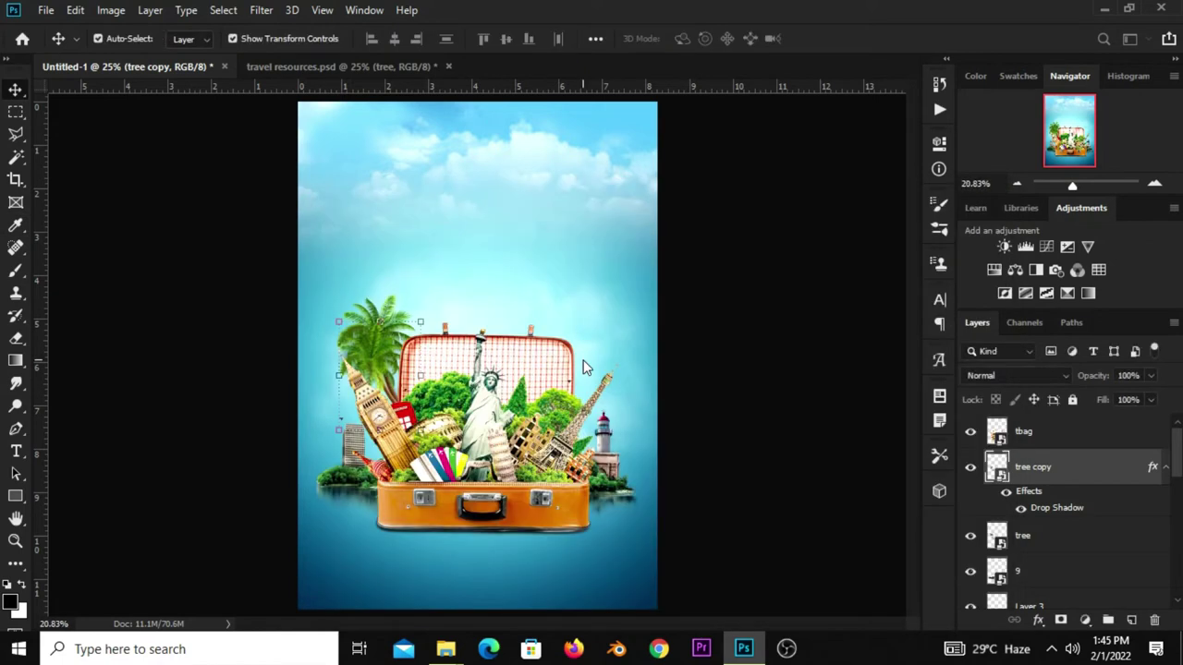
scroll(584, 366, down, 1)
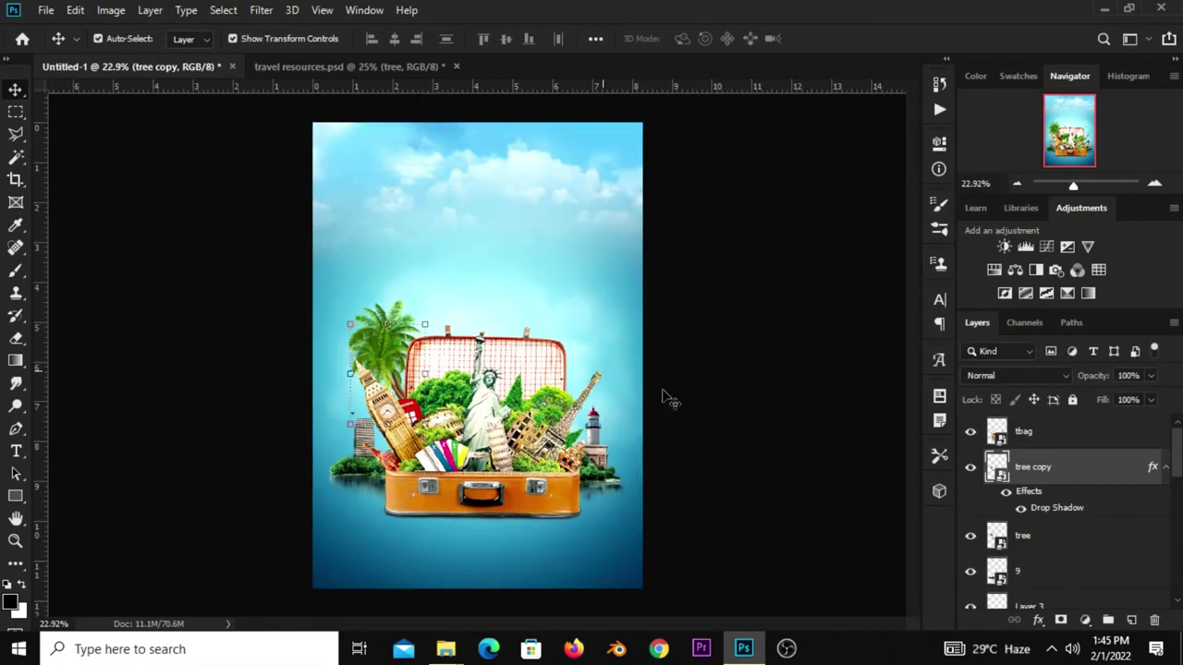
Switch to travel resources.psd and move the suitcase group down and right.
click(709, 404)
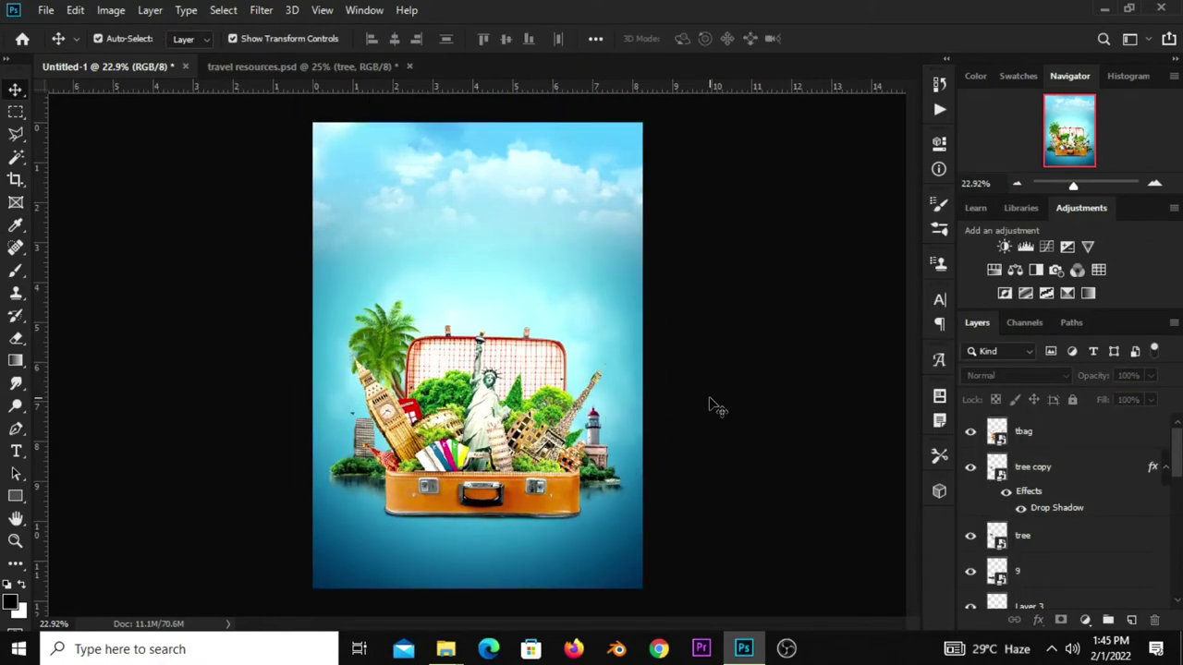
click(305, 67)
click(673, 313)
scroll(710, 306, down, 1)
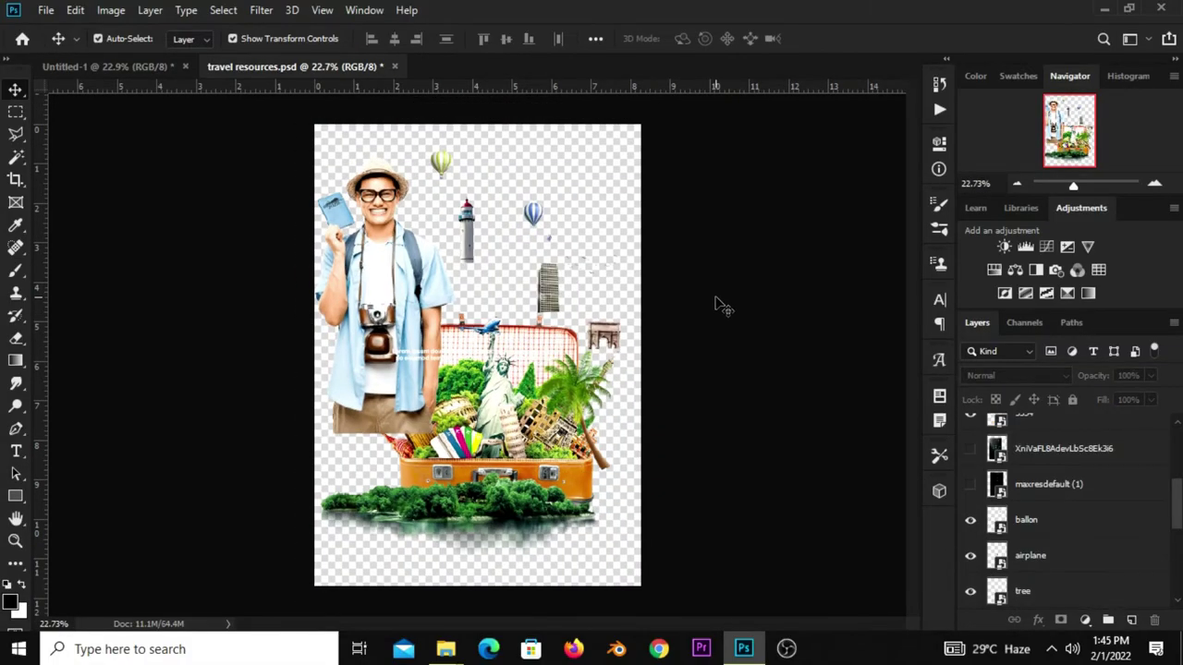
scroll(721, 305, up, 1)
drag(484, 429, 495, 476)
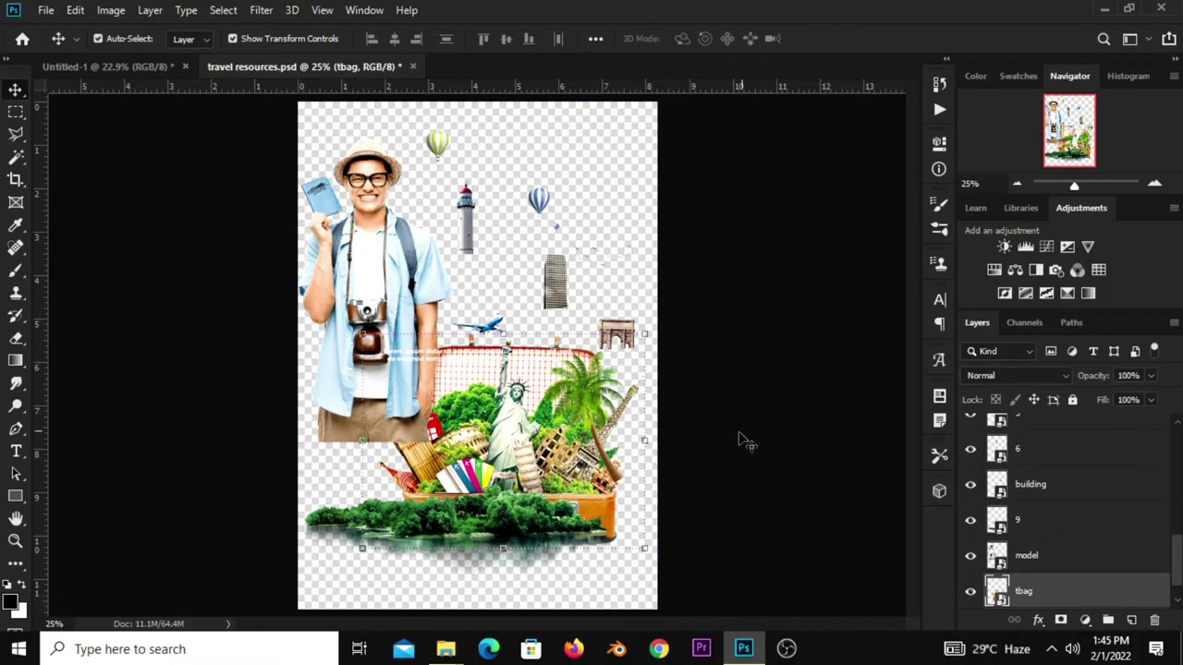
Reposition the traveler and lighthouse in the resources file, enable Auto-Select, and return to the poster.
mouse_move(367, 282)
mouse_down()
mouse_move(435, 319)
mouse_move(349, 340)
mouse_up()
drag(342, 340, 342, 340)
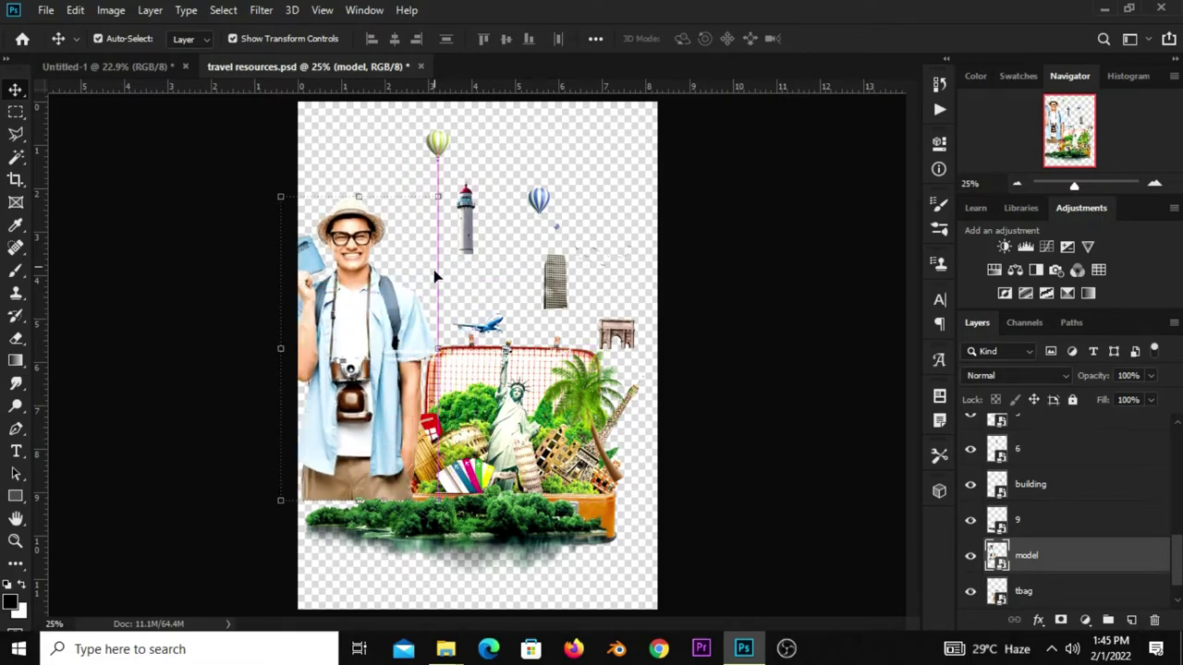
mouse_move(470, 233)
mouse_down()
mouse_move(490, 270)
mouse_move(475, 269)
mouse_up()
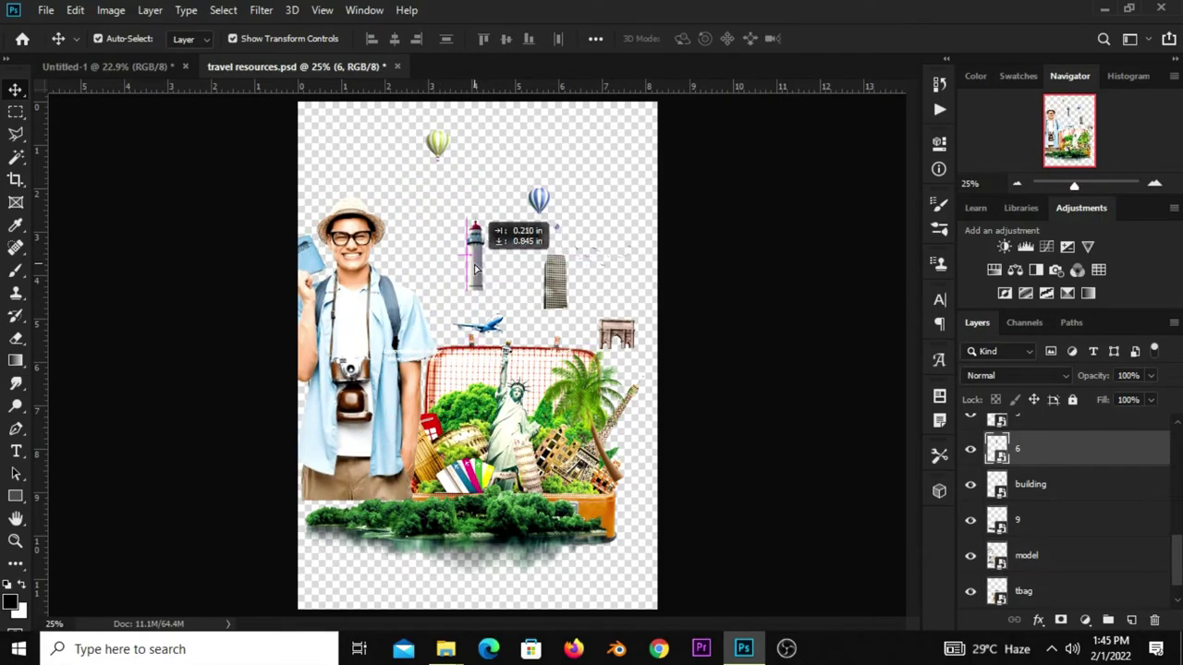
drag(348, 361, 368, 309)
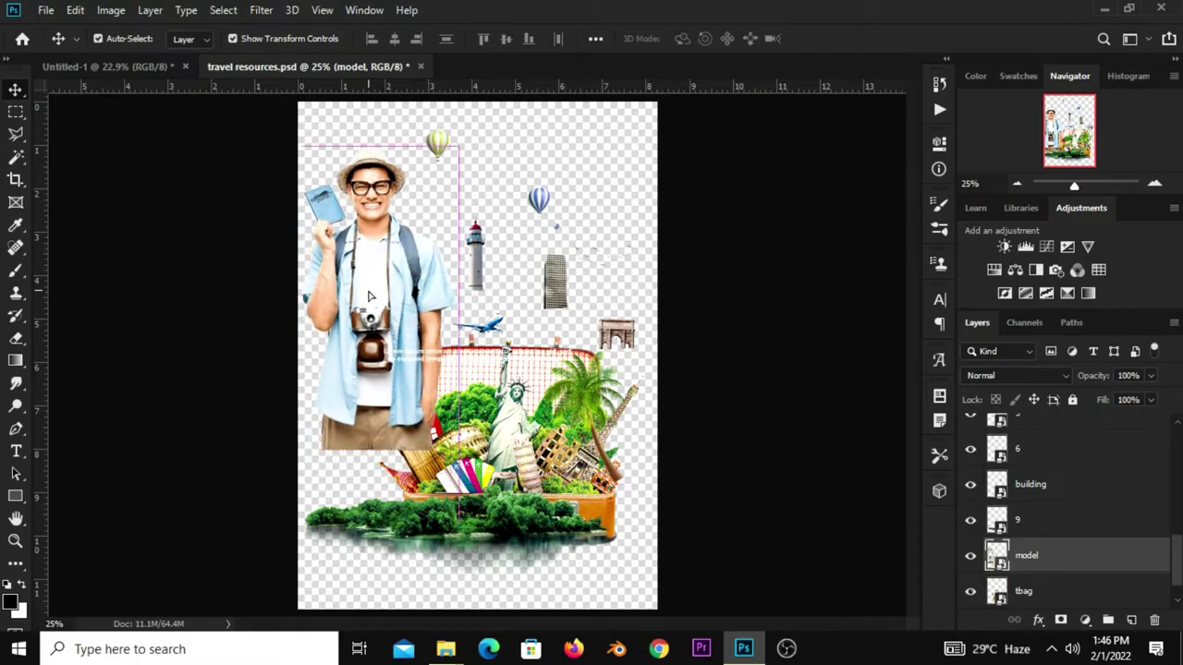
click(98, 38)
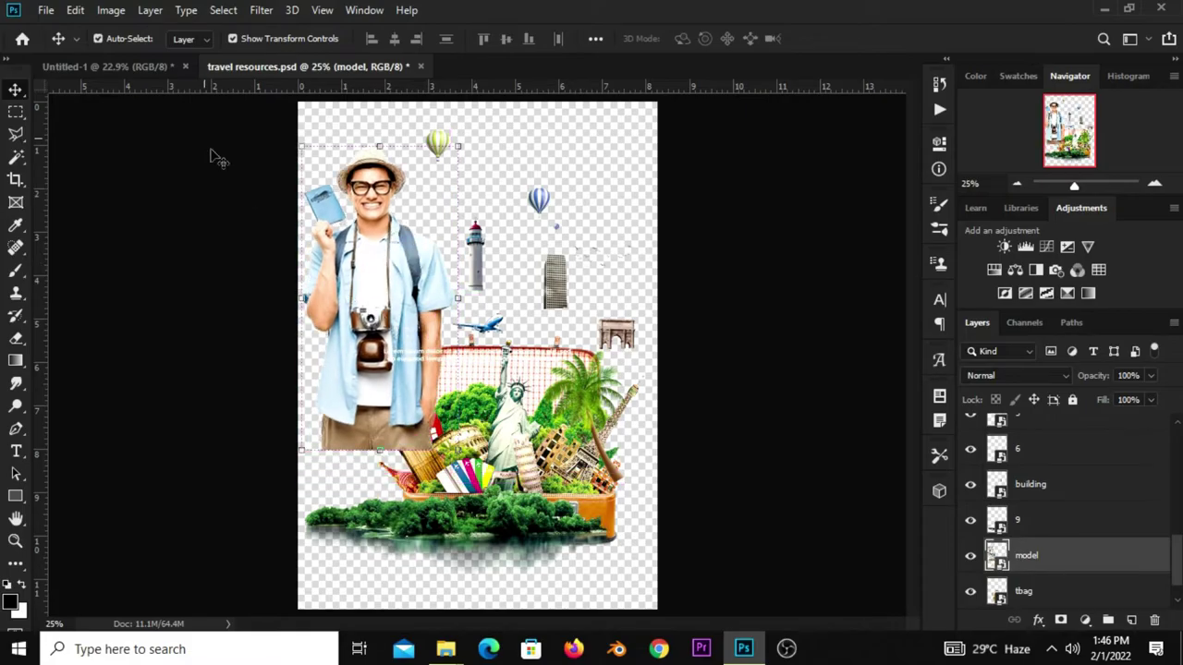
click(101, 67)
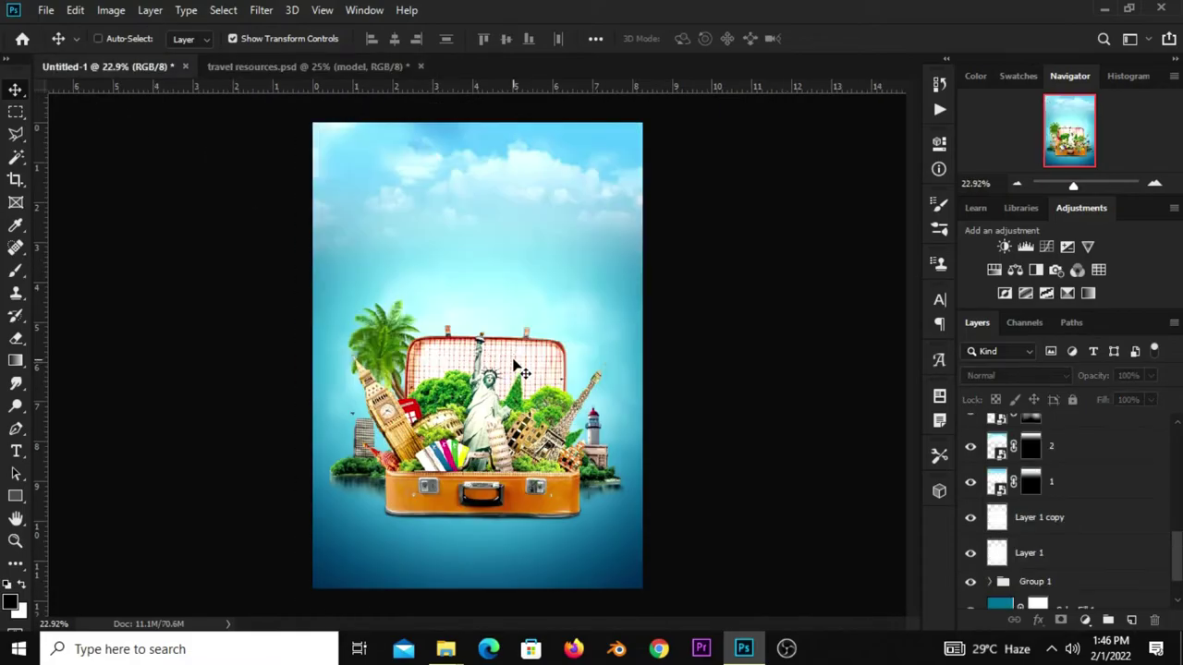
Bring the traveler 'model' layer into the poster and lower its opacity to 43%.
drag(518, 368, 485, 366)
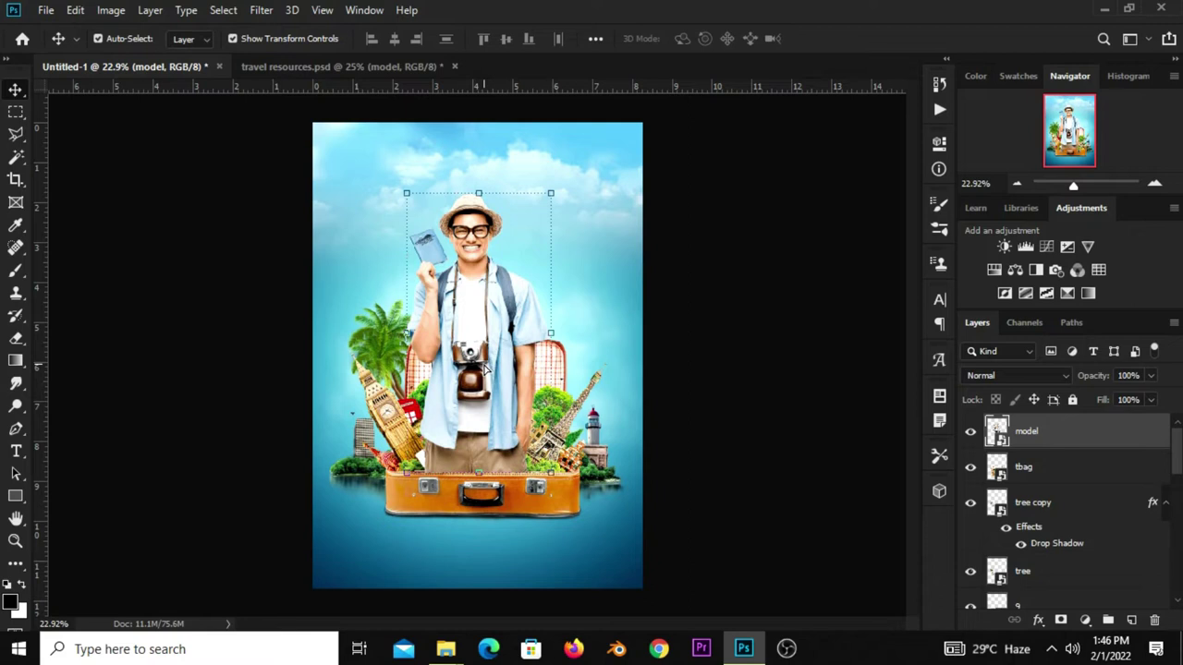
click(970, 431)
click(969, 433)
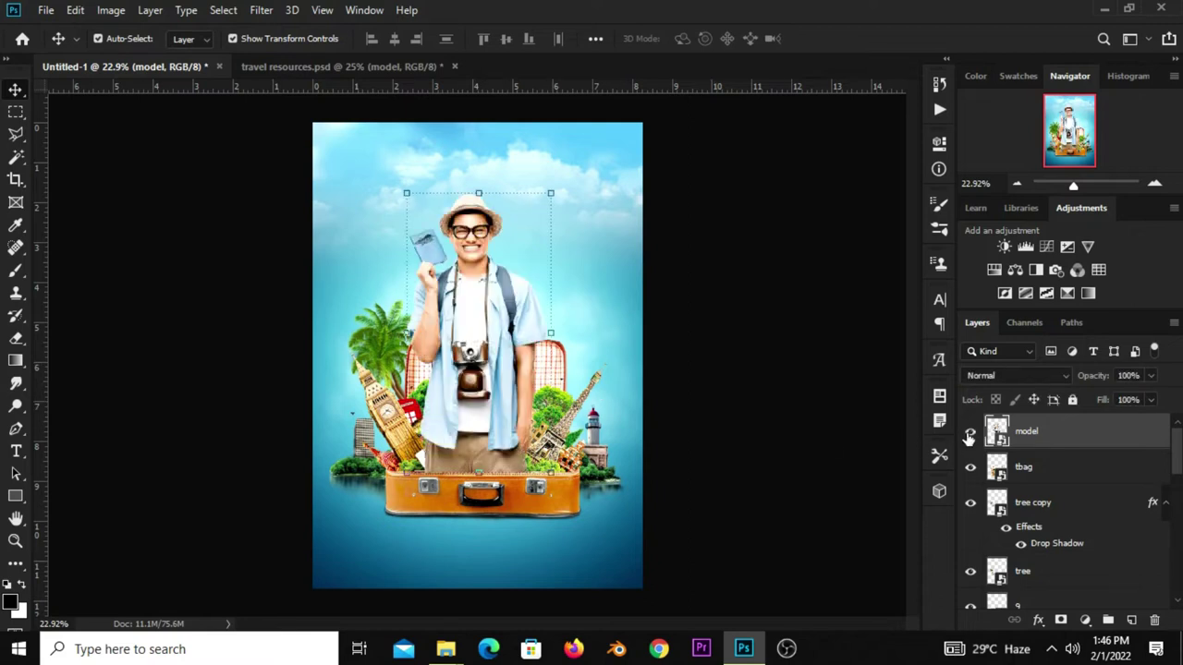
click(1151, 376)
drag(1154, 396, 1108, 402)
click(1017, 430)
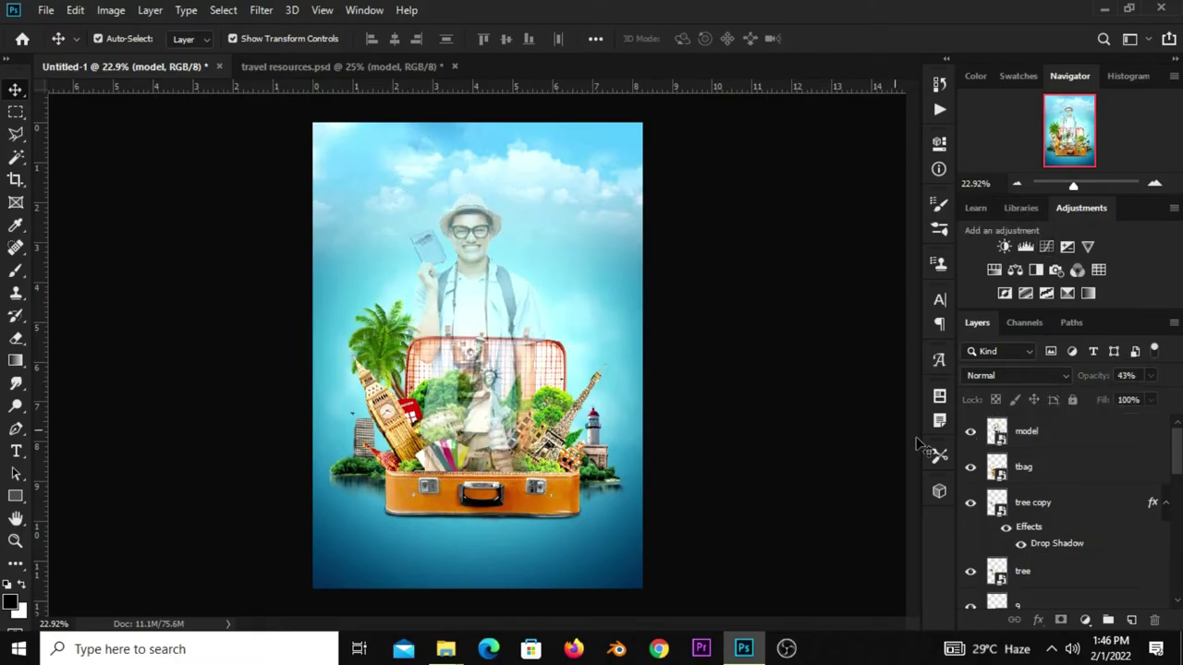
click(970, 432)
click(970, 432)
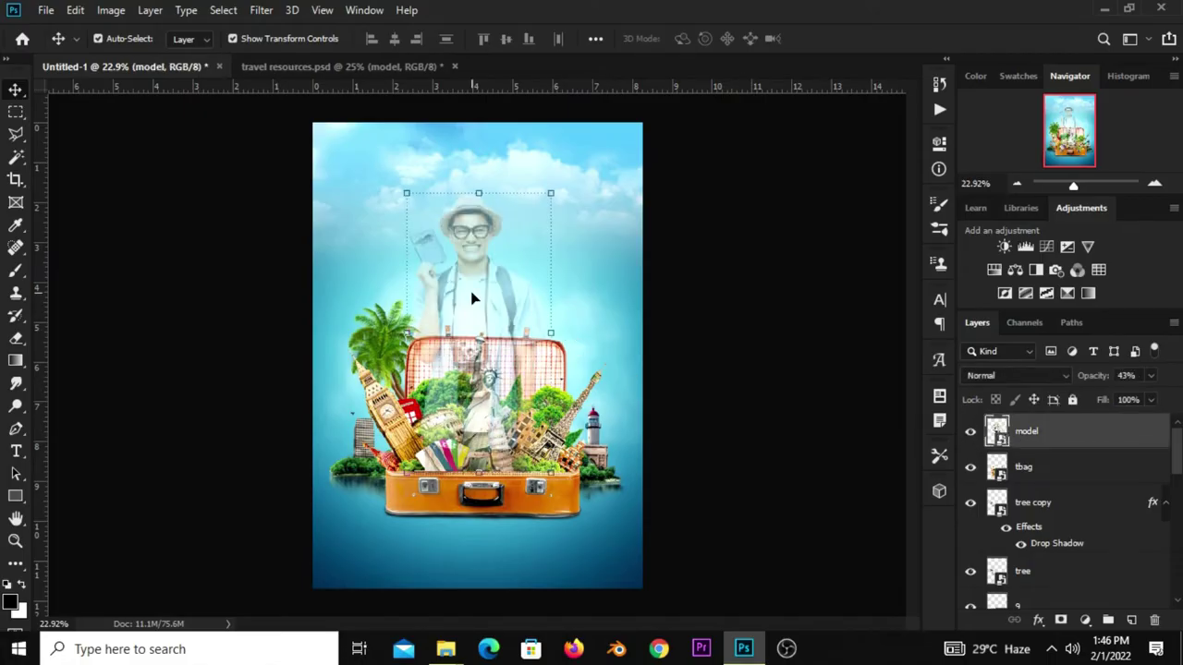
Position the traveler over the suitcase and centre it horizontally on the canvas.
drag(472, 299, 482, 279)
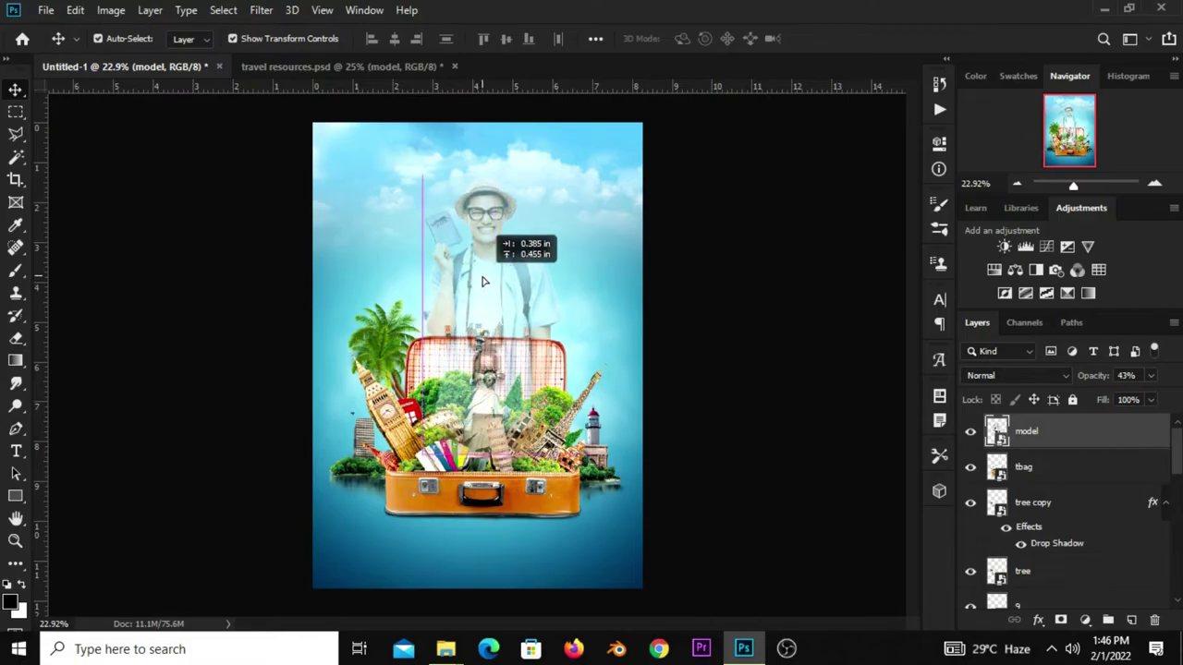
drag(481, 279, 485, 284)
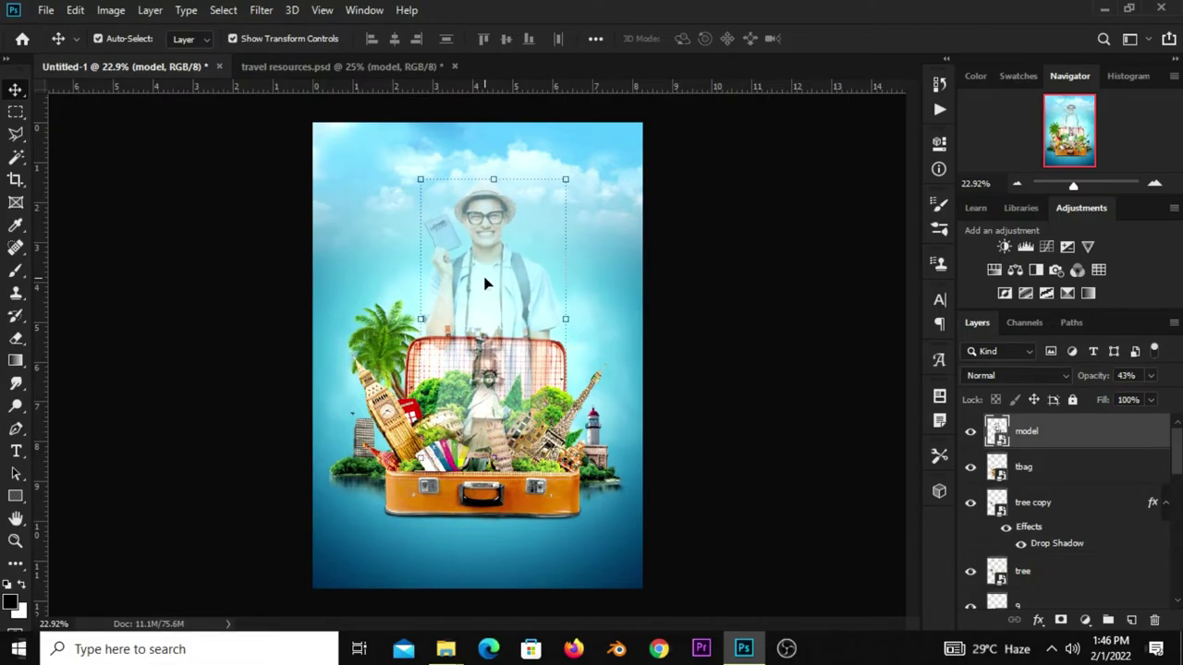
key(shift+Left)
key(shift+Left)
key(shift+Left)
key(ctrl+a)
click(393, 40)
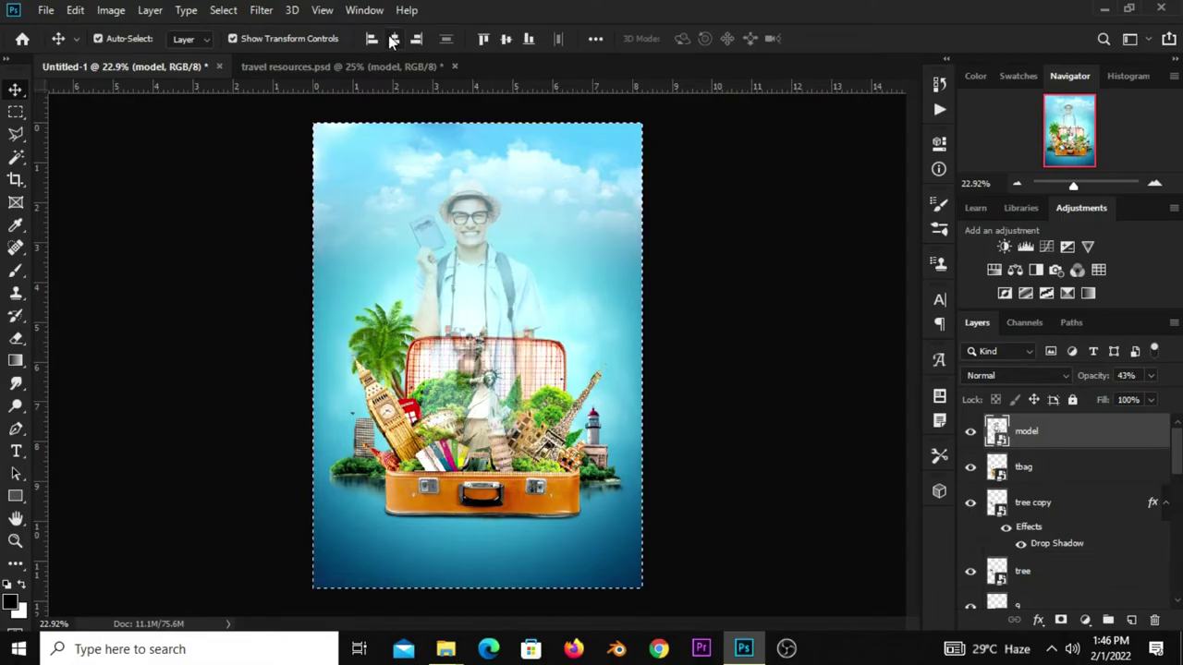
key(ctrl+d)
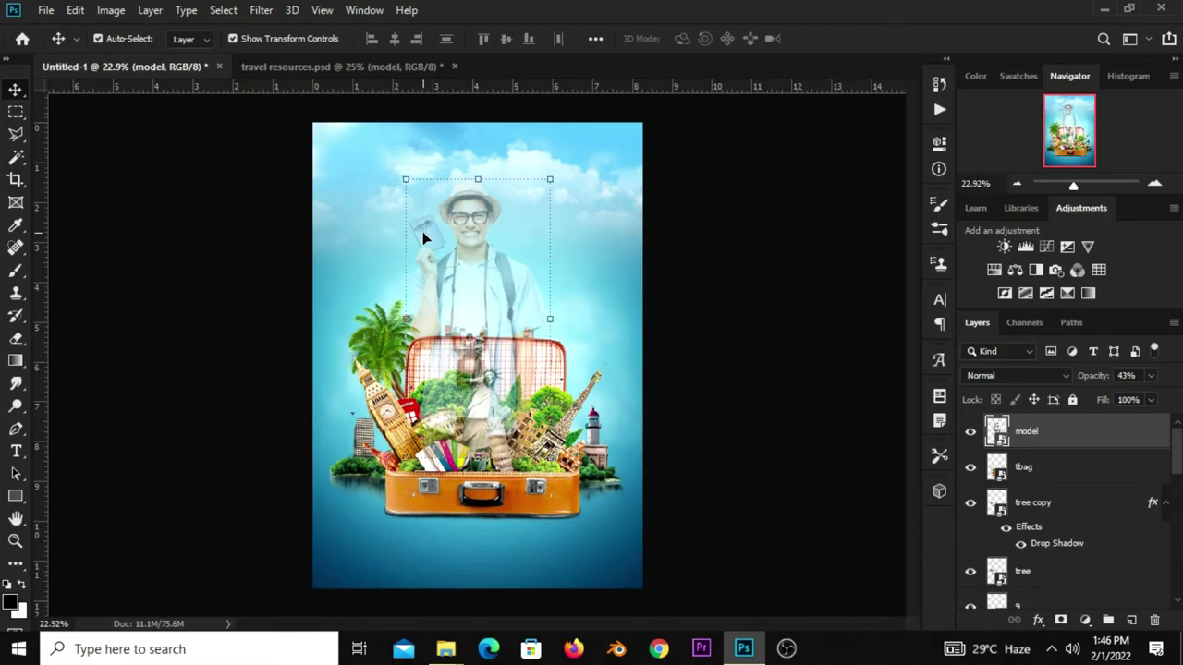
Reposition the traveler slightly, nudging him a few pixels left and down.
scroll(523, 317, up, 1)
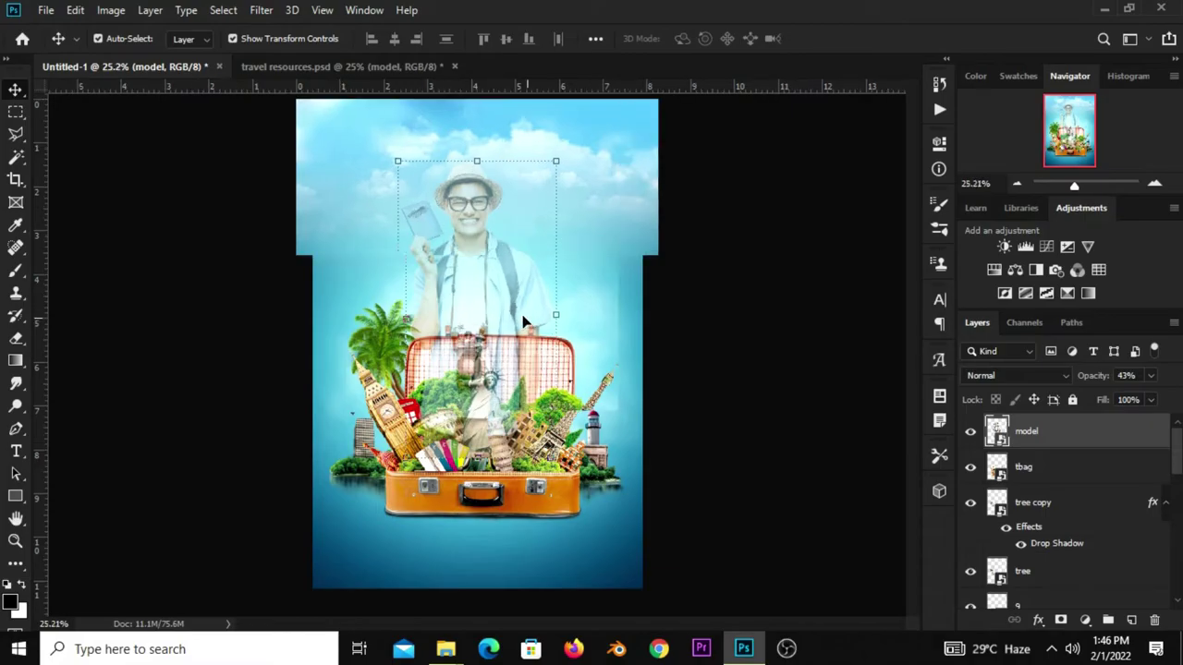
scroll(520, 317, up, 2)
scroll(517, 317, up, 2)
drag(443, 298, 455, 294)
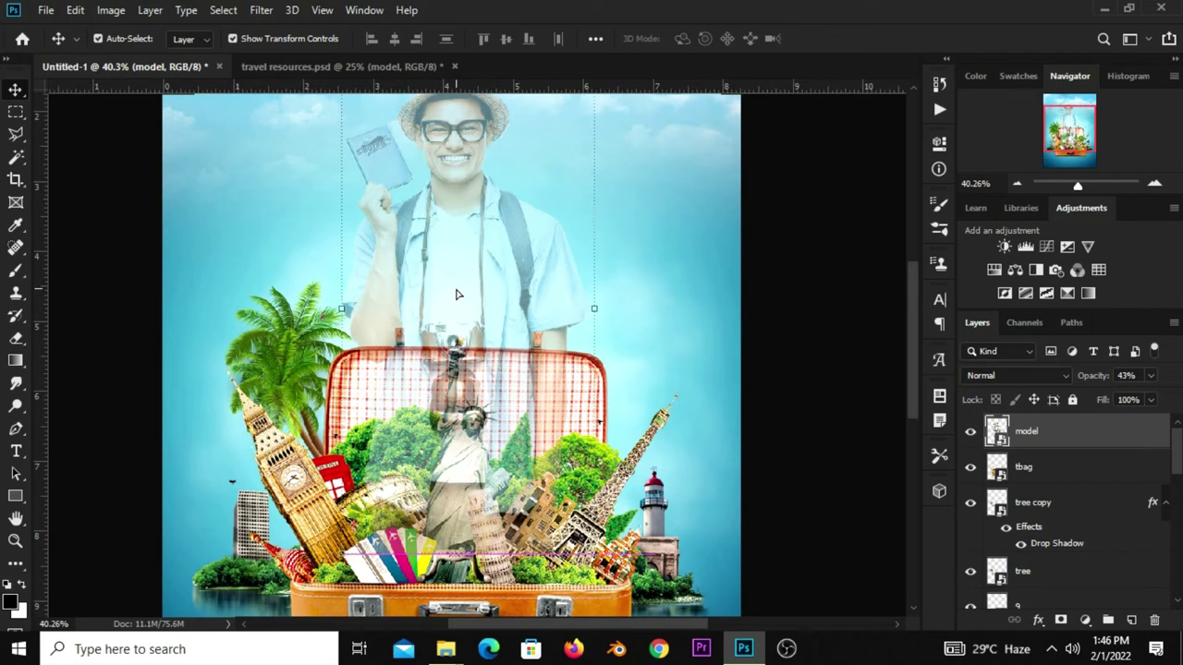
key(Left)
key(Left)
key(Left)
key(Left)
key(Left)
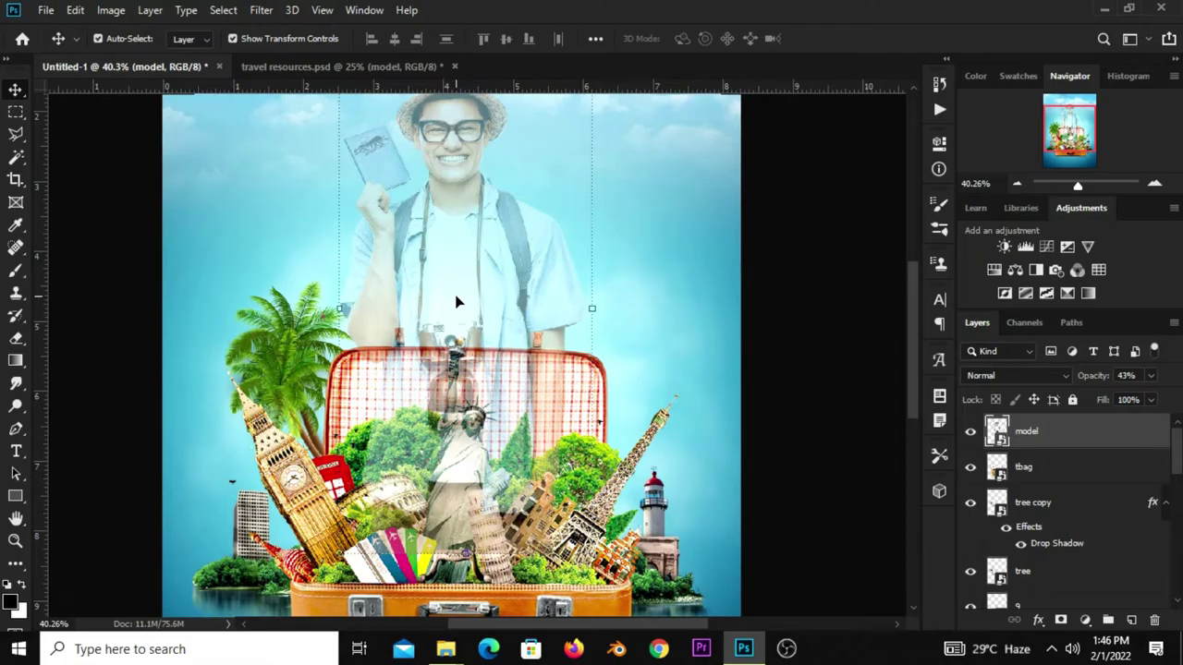
key(Down)
key(Down)
key(Down)
key(Down)
key(Down)
key(Down)
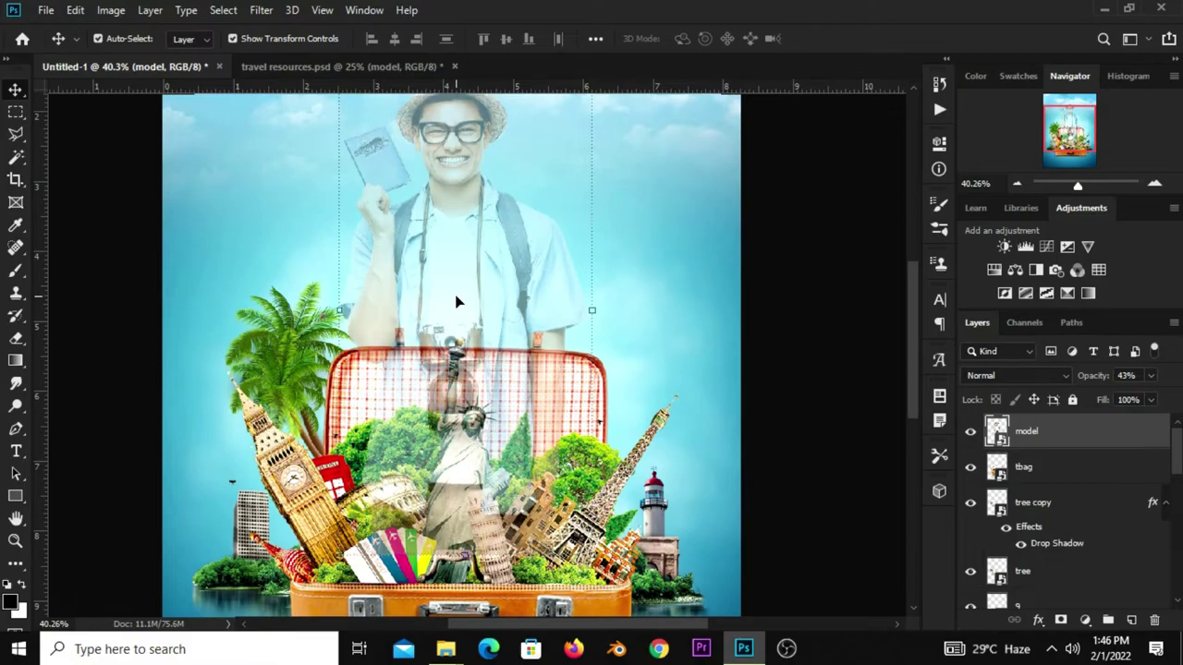
Compare the traveler layer with and without visibility, then set its opacity to 34%.
click(1150, 376)
mouse_move(1146, 398)
mouse_down()
mouse_move(1179, 397)
mouse_move(1123, 394)
mouse_up()
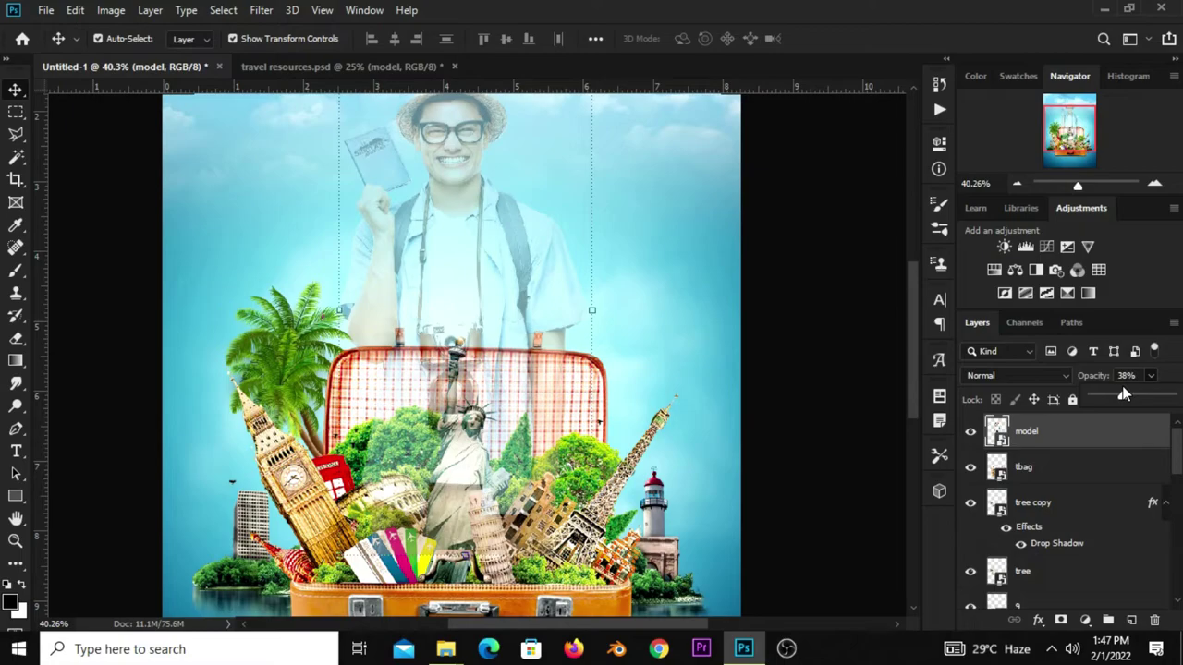
key(ctrl+minus)
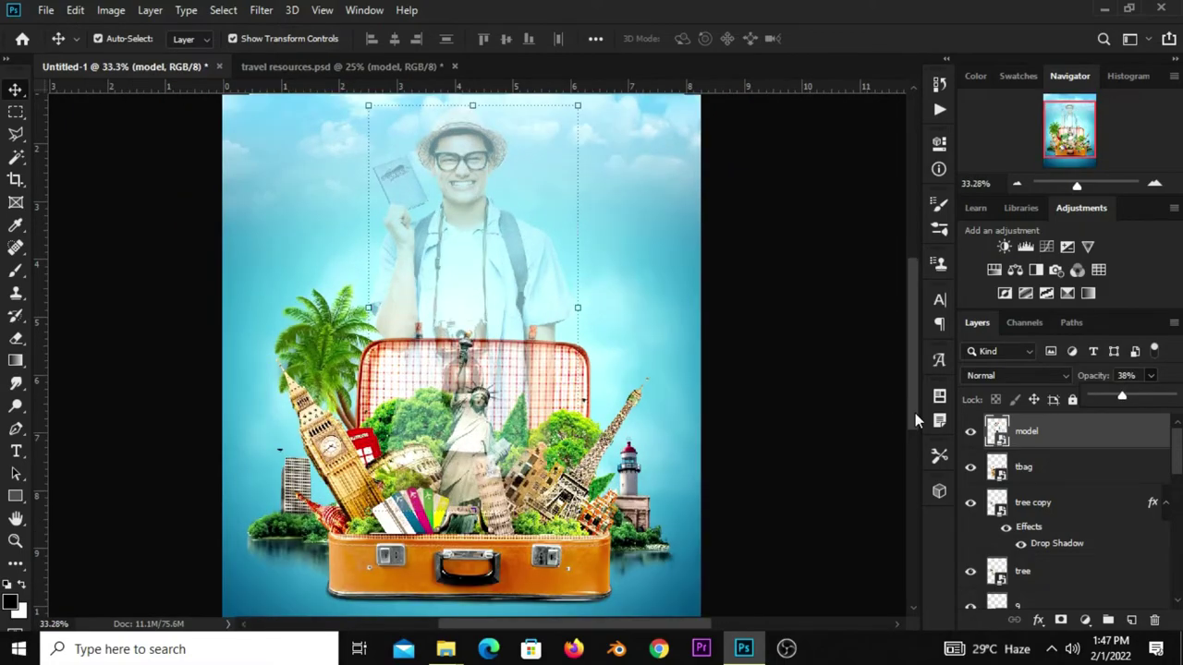
click(970, 436)
click(970, 436)
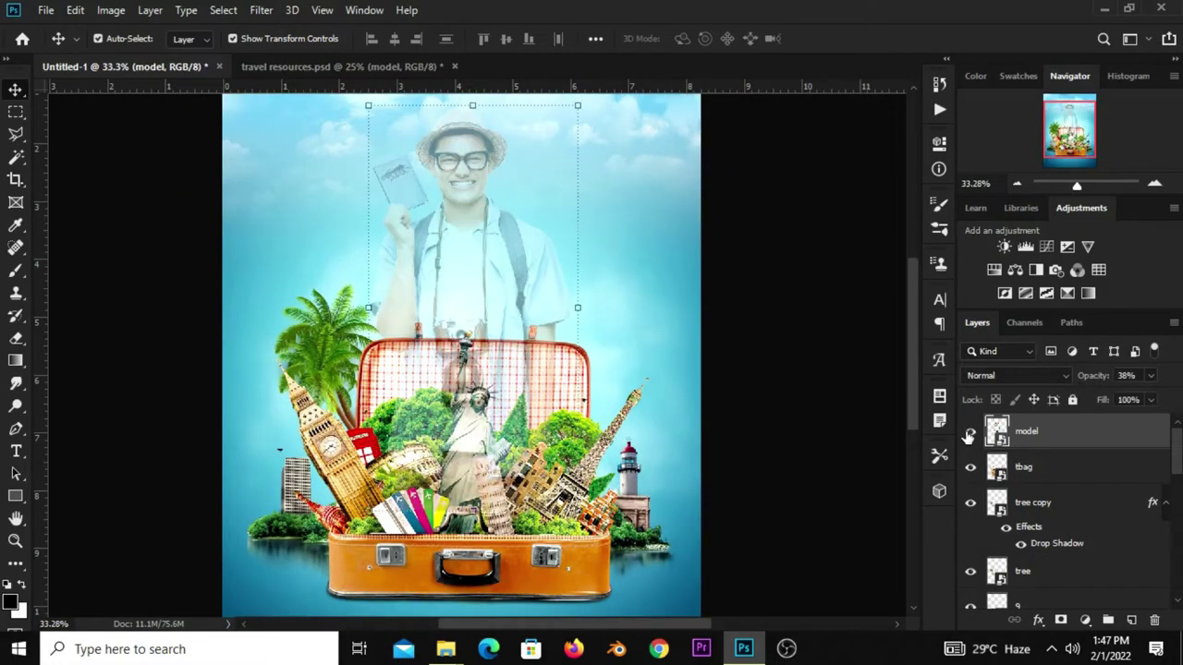
click(1150, 377)
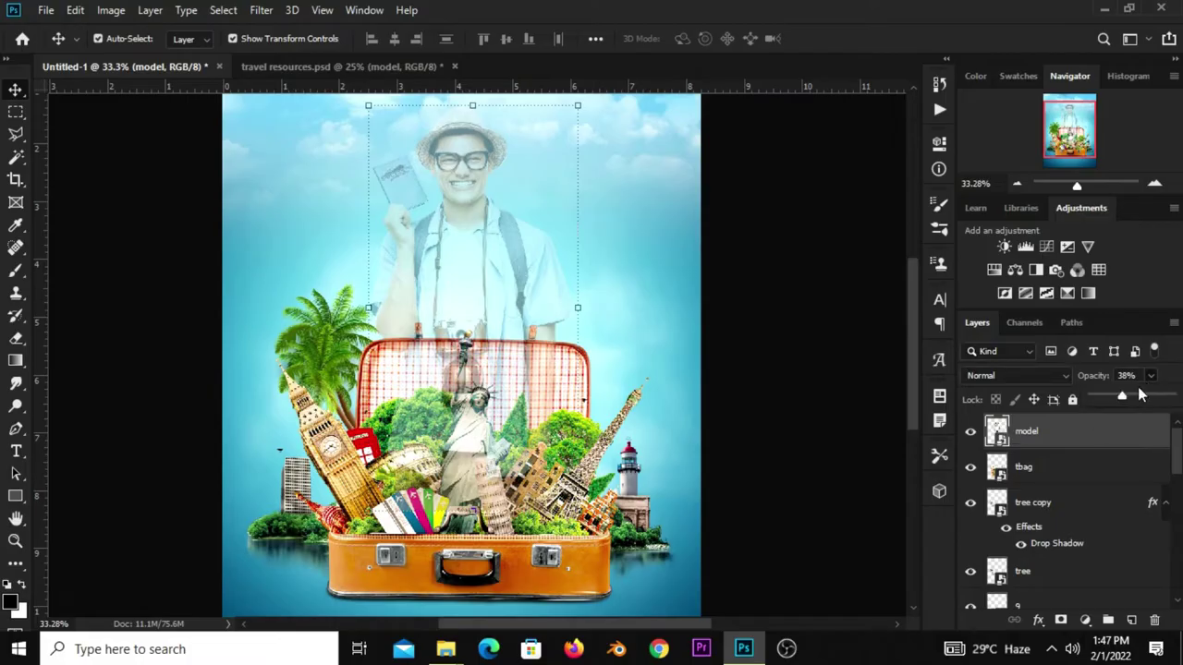
drag(1115, 397, 1120, 399)
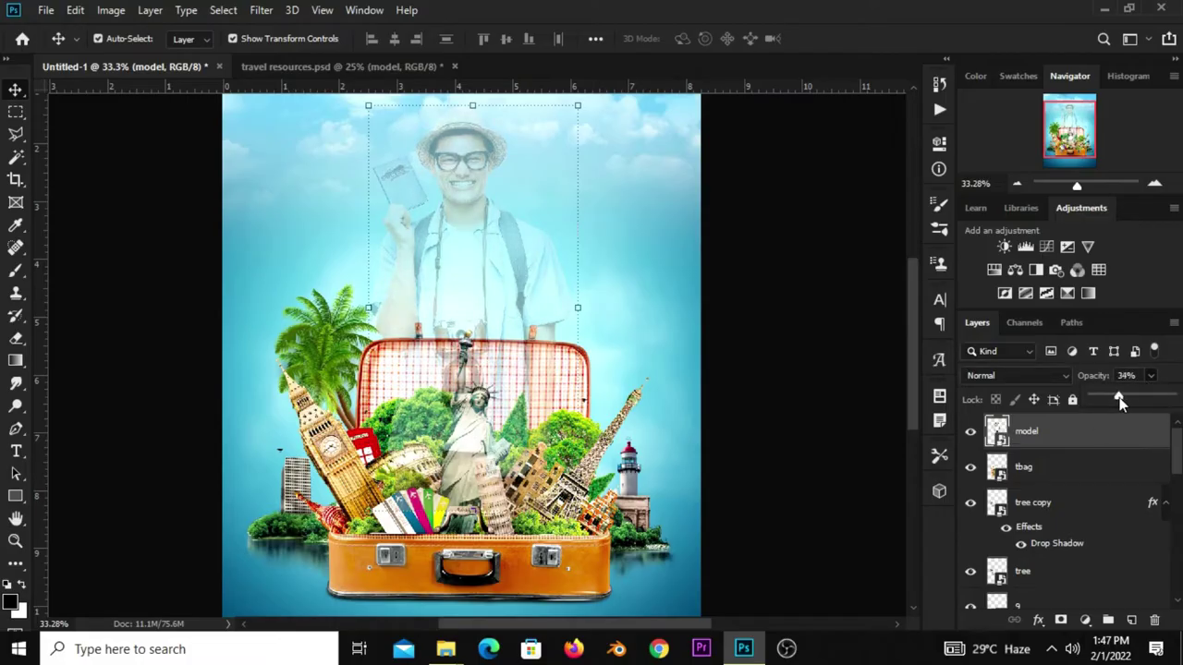
click(1094, 443)
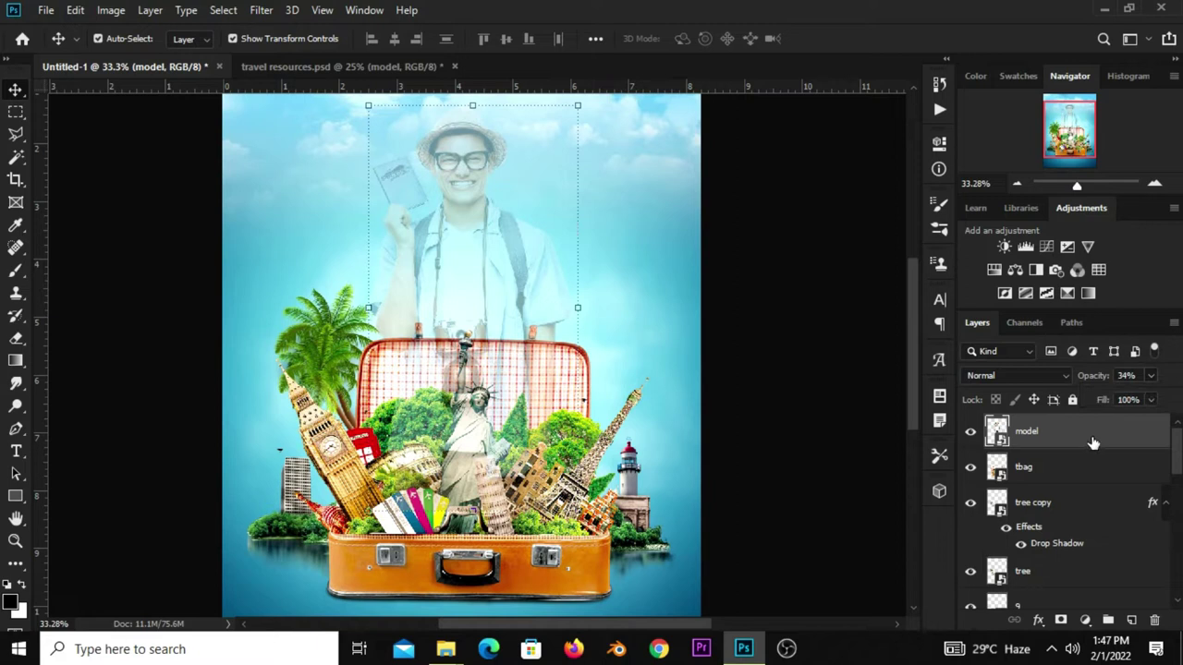
Add a layer mask to the traveler layer and start a pen path at the treetop edge.
click(1060, 619)
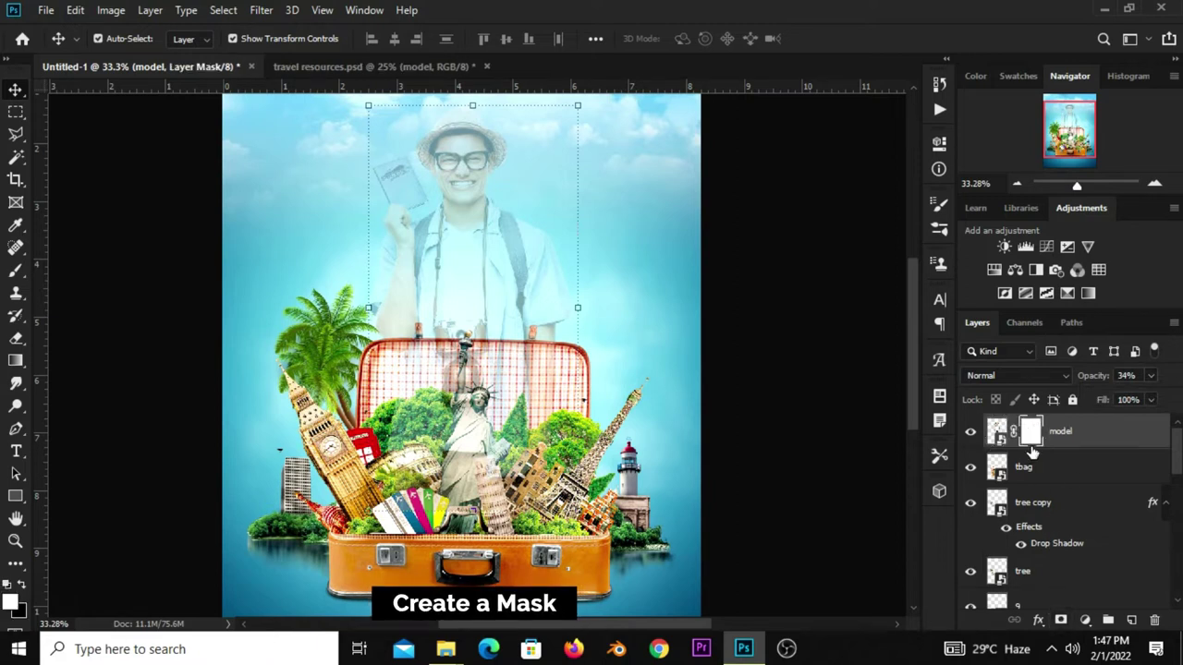
click(16, 430)
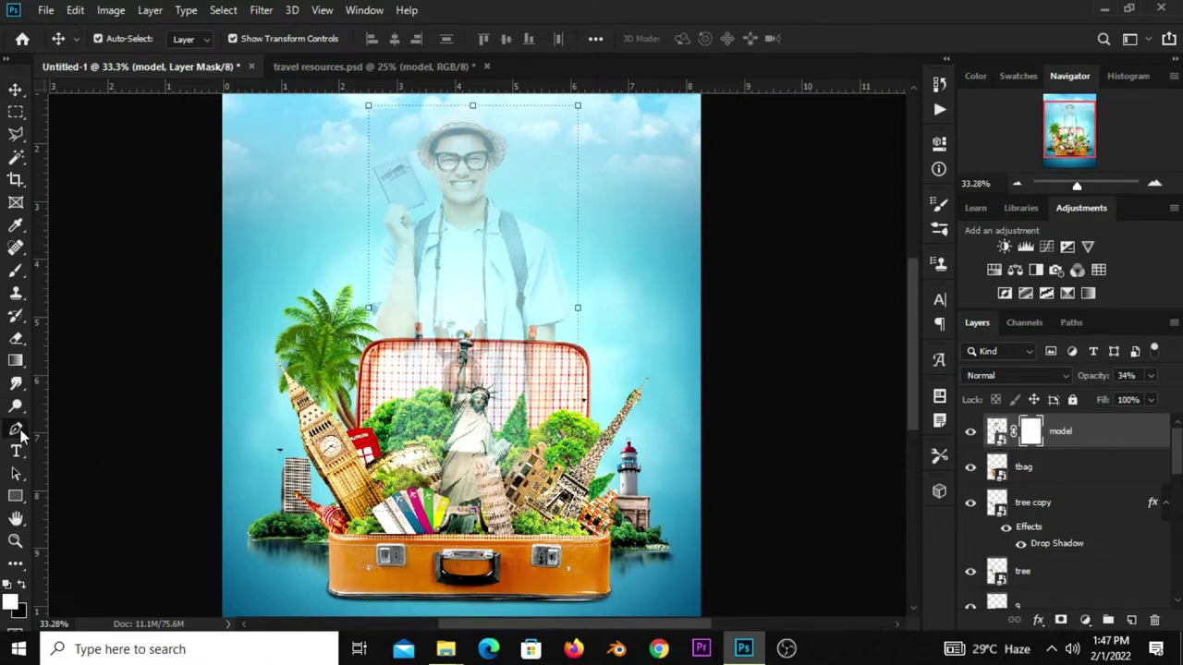
click(65, 431)
scroll(418, 337, up, 4)
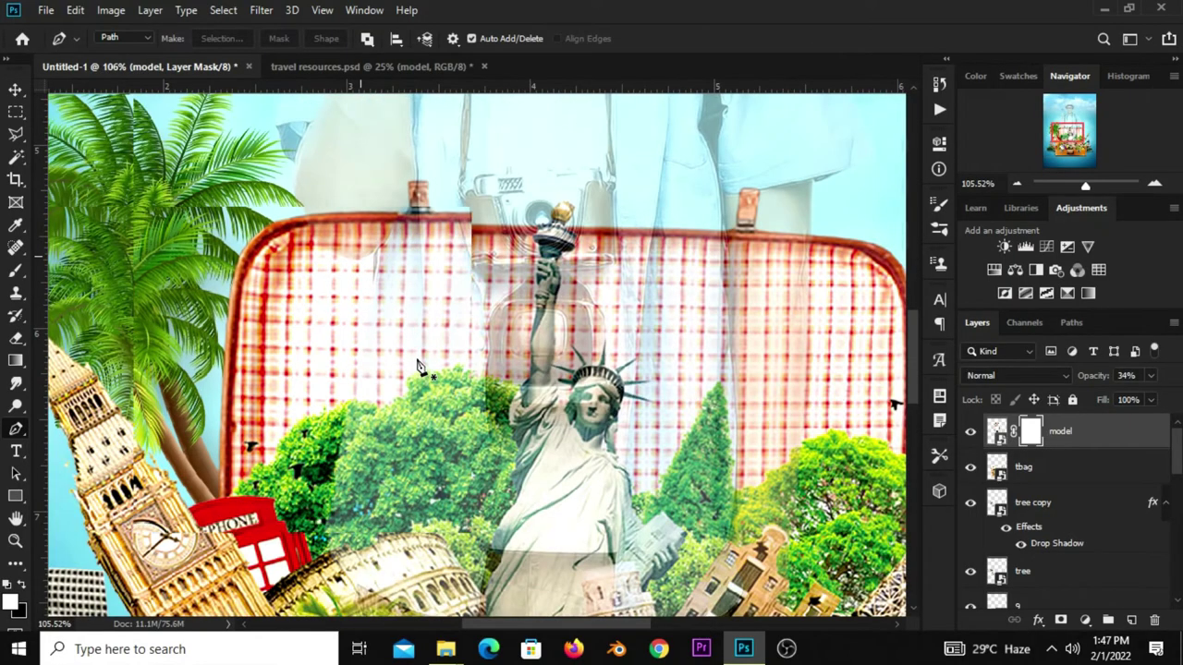
scroll(418, 360, up, 2)
scroll(329, 426, up, 1)
scroll(328, 430, up, 1)
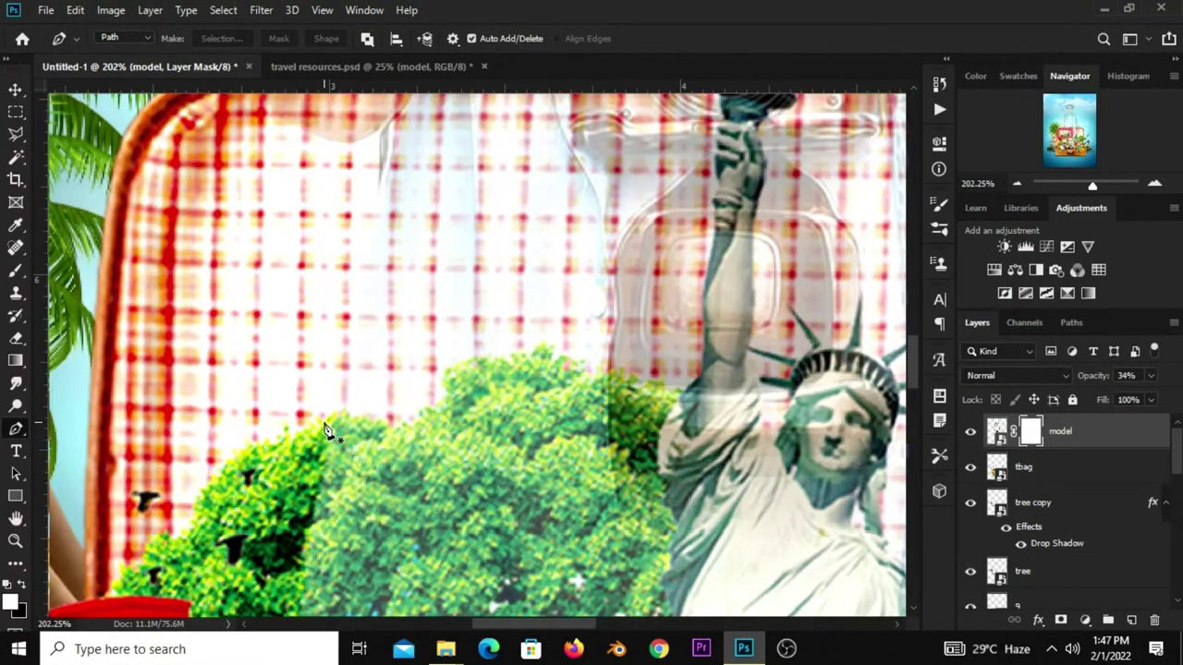
click(325, 421)
scroll(352, 416, up, 1)
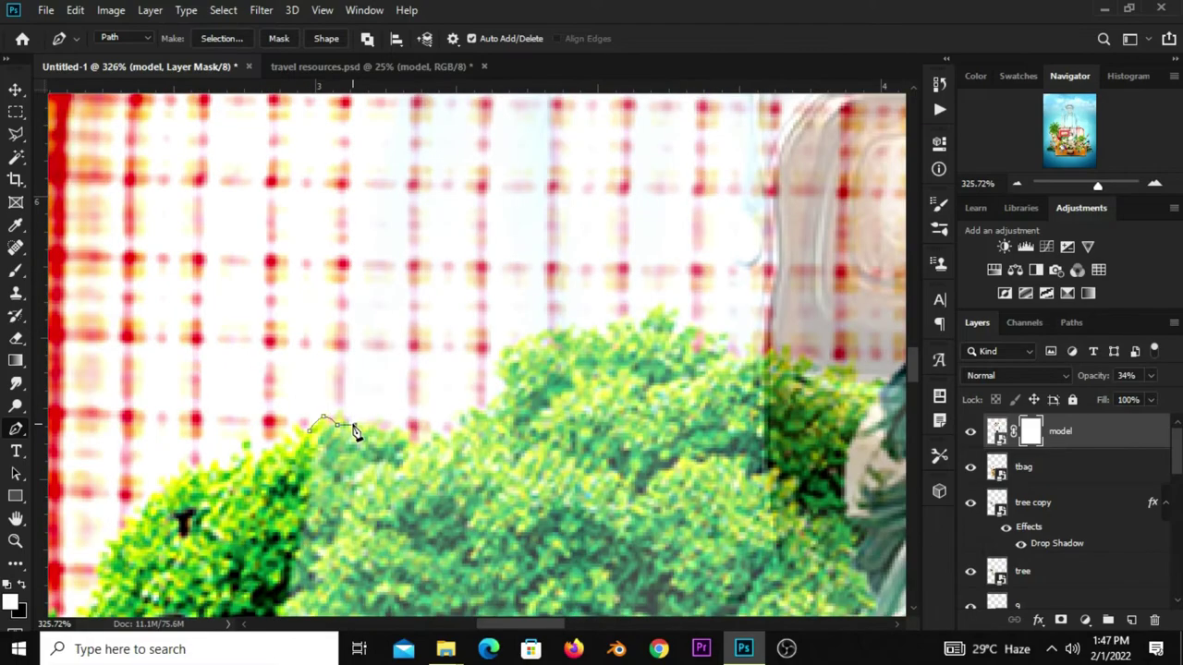
Trace the path along the treetop edge and up the tree's outline.
click(383, 425)
click(390, 432)
click(397, 432)
click(405, 438)
click(412, 442)
click(472, 412)
click(487, 410)
click(496, 393)
click(511, 380)
click(504, 360)
click(519, 344)
Extend the path rightward along the treetops.
click(524, 333)
click(533, 329)
click(547, 327)
click(560, 327)
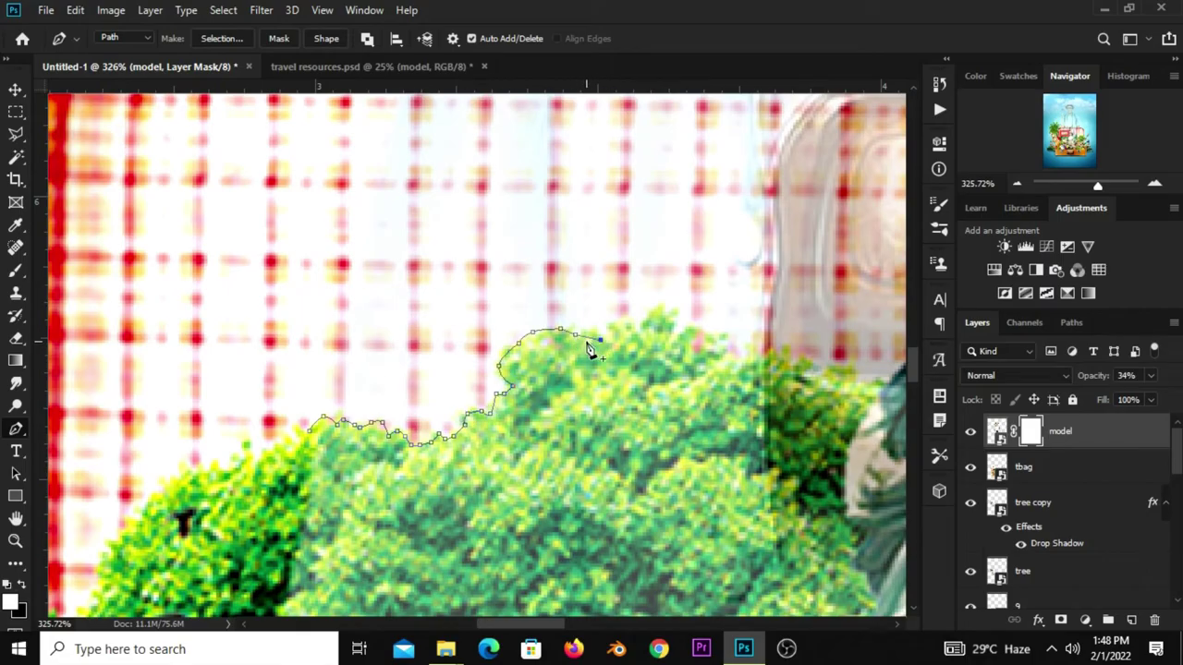
click(618, 325)
click(636, 325)
click(659, 315)
click(689, 331)
click(700, 351)
click(709, 358)
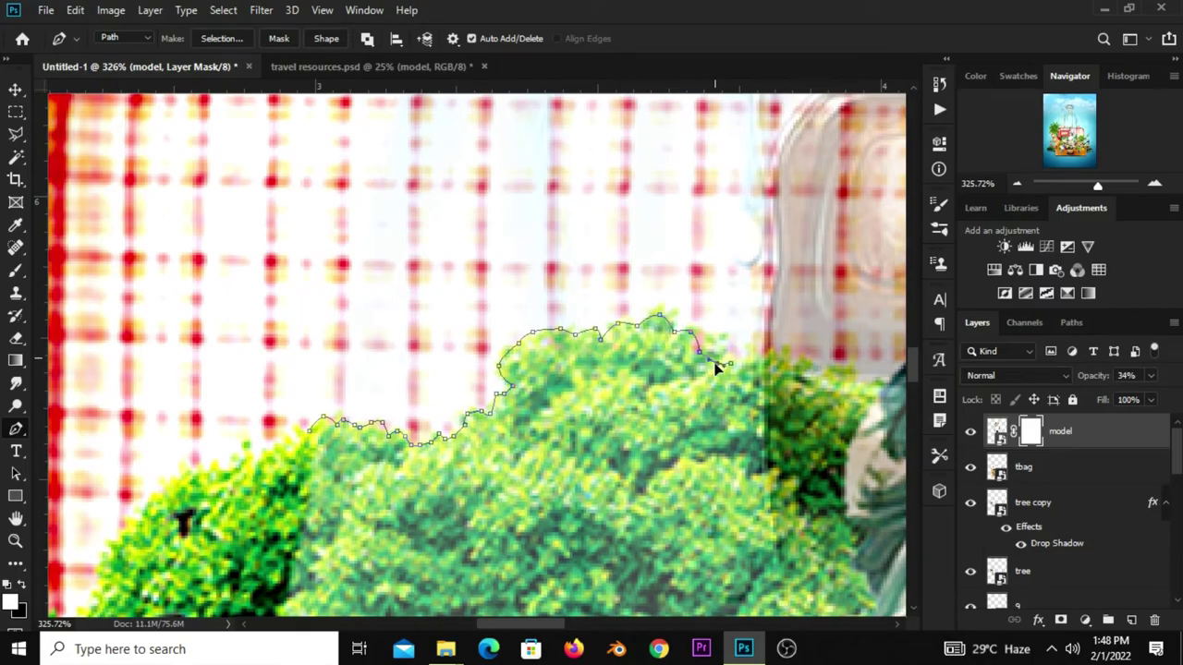
scroll(714, 368, down, 3)
scroll(702, 351, down, 2)
scroll(693, 367, up, 4)
Add more anchor points along the treetop and at the path's end.
click(659, 356)
click(674, 350)
click(685, 357)
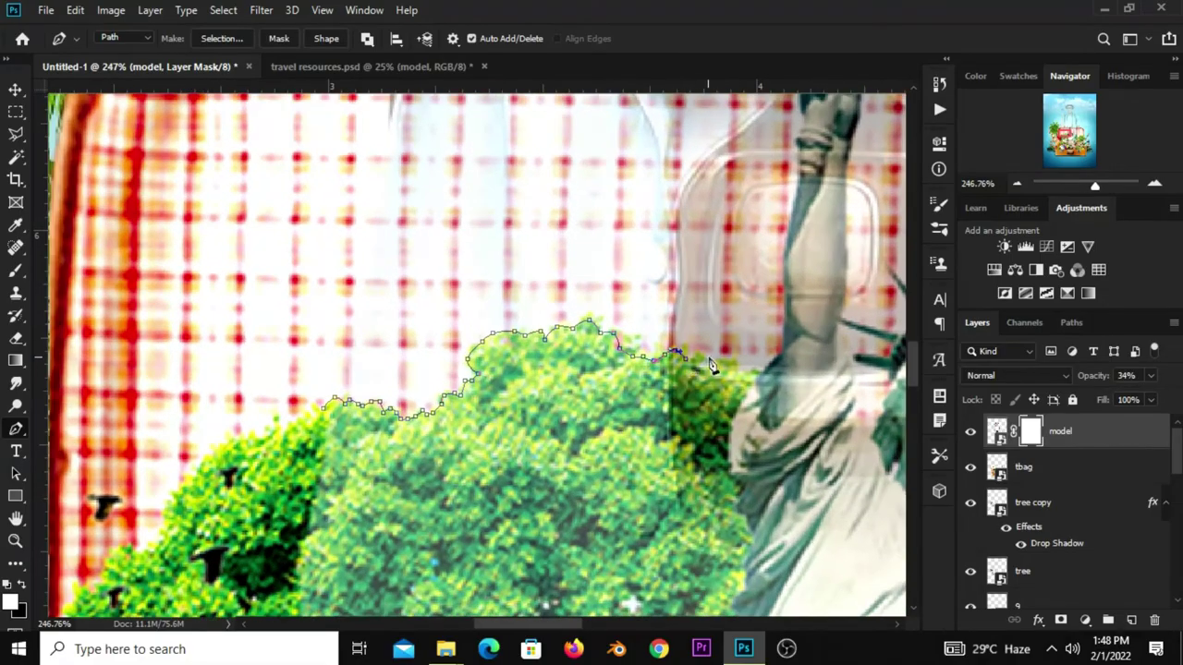
click(772, 365)
scroll(752, 356, down, 2)
scroll(767, 314, up, 1)
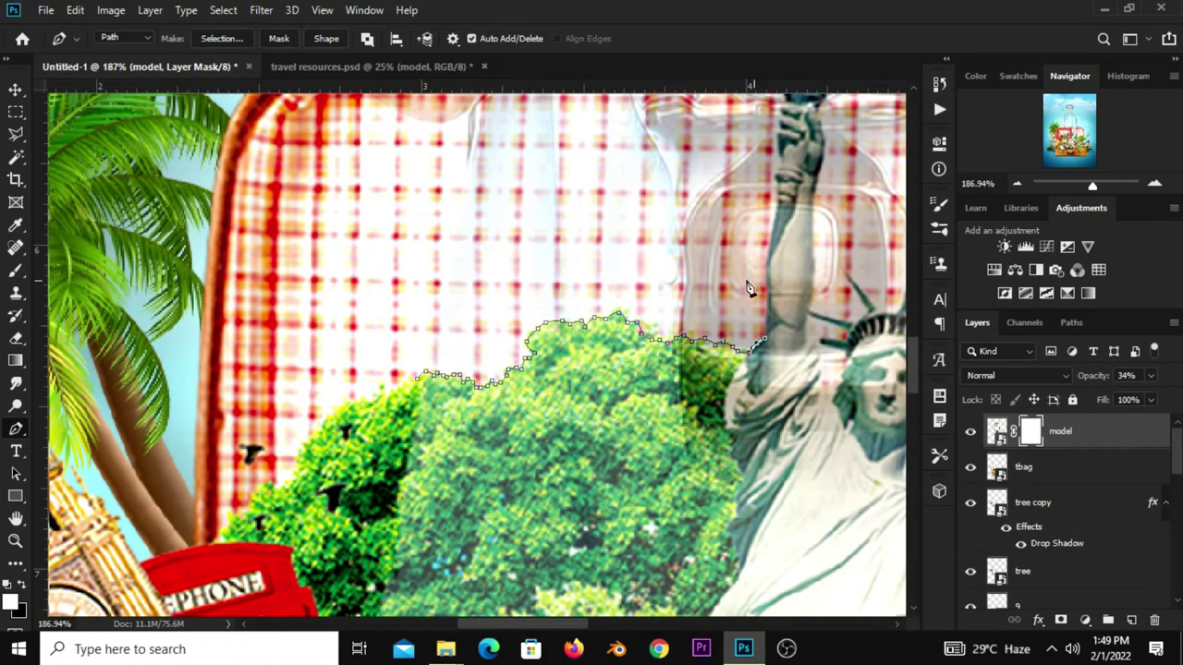
scroll(749, 288, up, 1)
Trace the path up the Statue of Liberty's raised arm.
click(769, 315)
click(774, 259)
scroll(761, 222, up, 1)
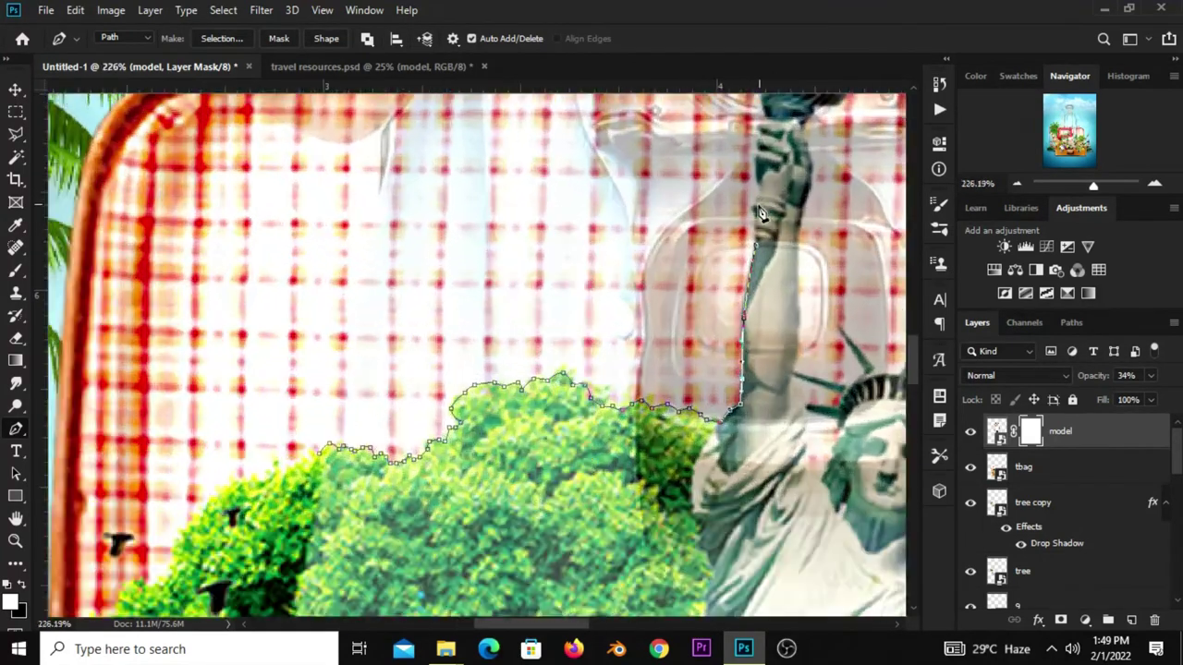
scroll(760, 213, up, 2)
scroll(756, 238, up, 1)
click(752, 192)
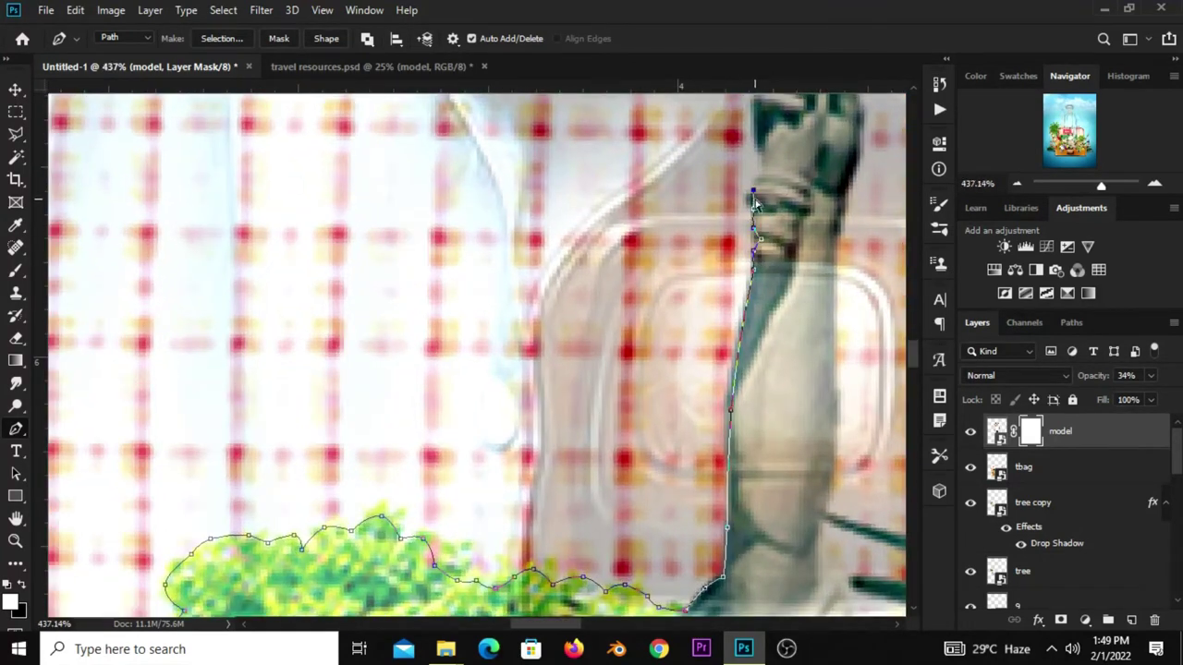
scroll(758, 176, up, 1)
scroll(752, 184, up, 1)
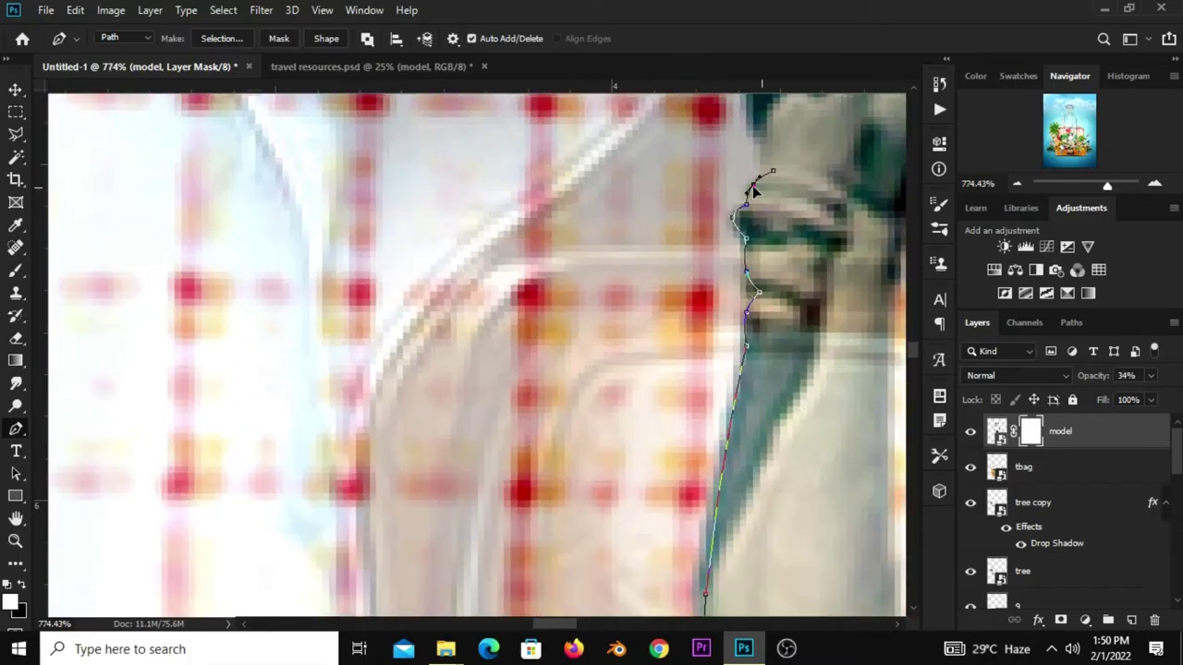
scroll(744, 189, down, 2)
scroll(747, 213, down, 2)
scroll(748, 226, up, 3)
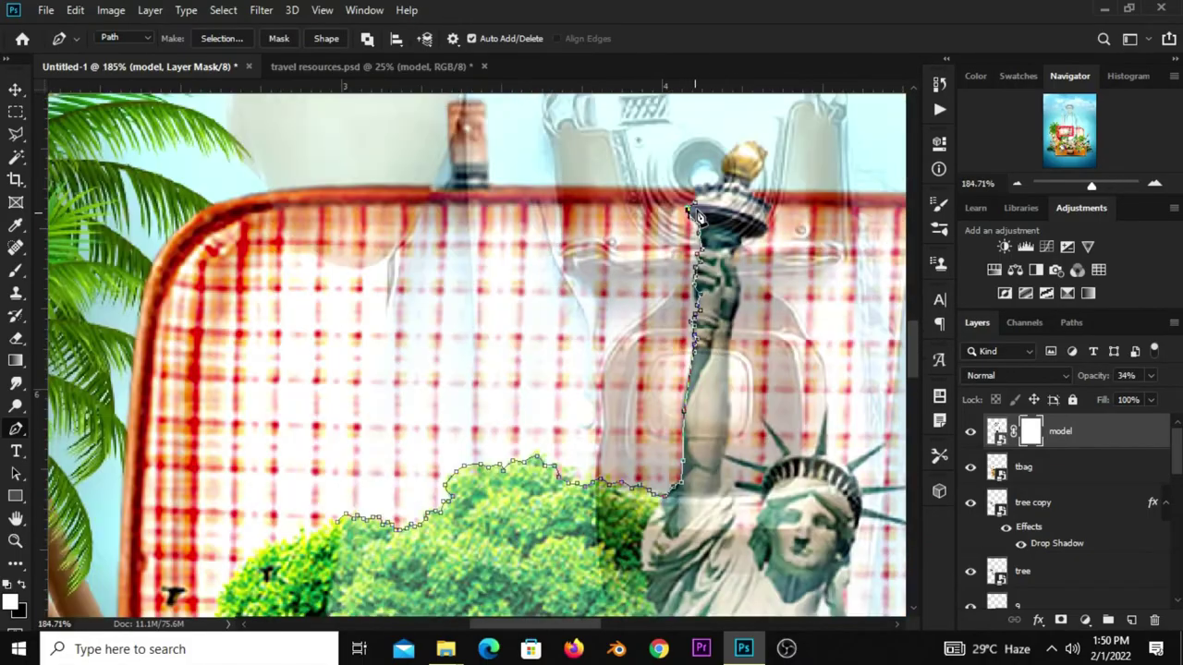
scroll(712, 214, down, 4)
scroll(693, 224, up, 3)
Outline the torch and flame, bringing the path down below the torch hand.
click(705, 213)
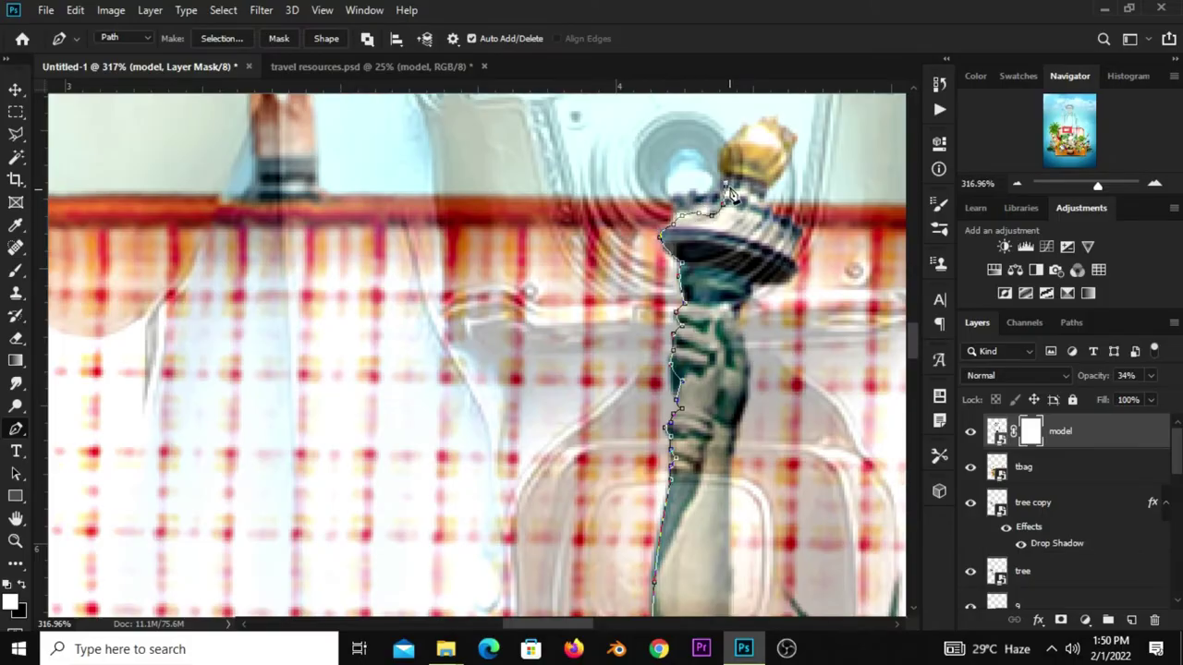
scroll(740, 176, up, 2)
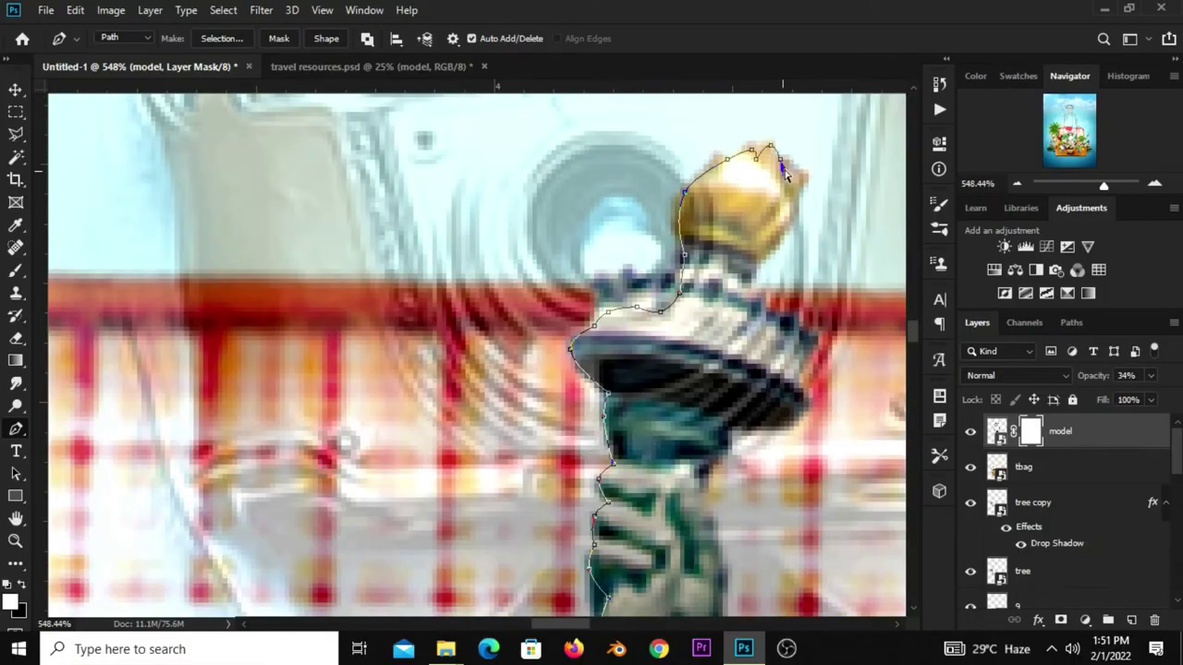
scroll(785, 175, up, 2)
click(805, 211)
click(737, 310)
click(721, 372)
click(758, 416)
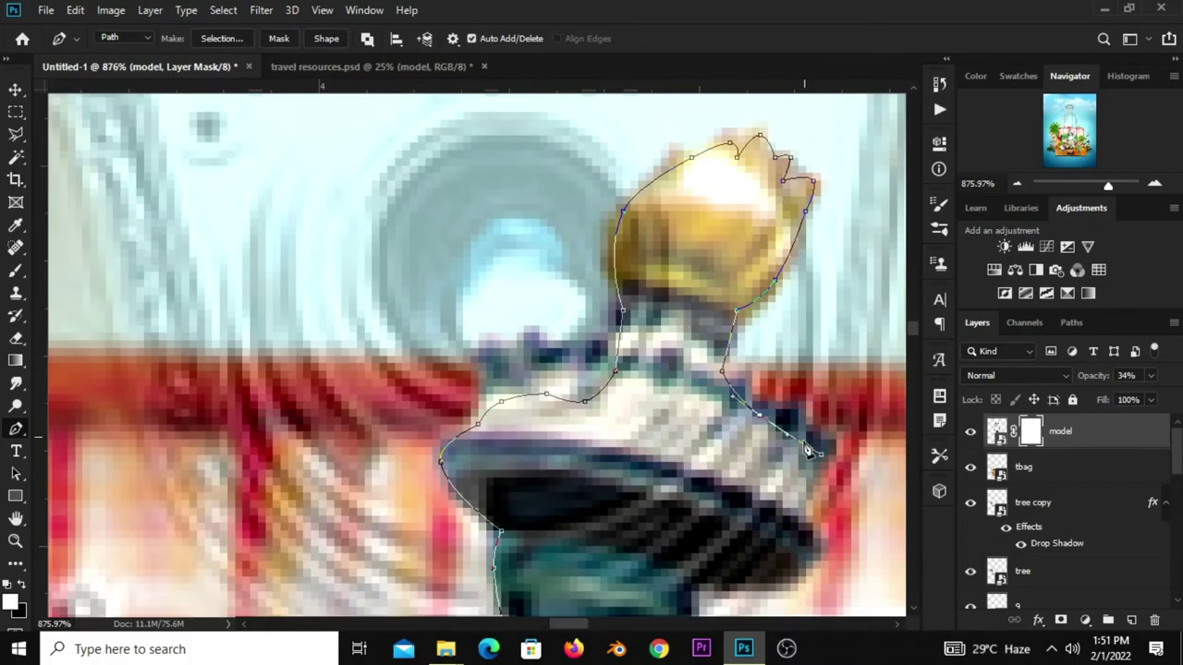
scroll(807, 450, down, 2)
click(764, 318)
click(694, 369)
scroll(739, 388, down, 1)
scroll(683, 416, down, 1)
scroll(694, 517, down, 1)
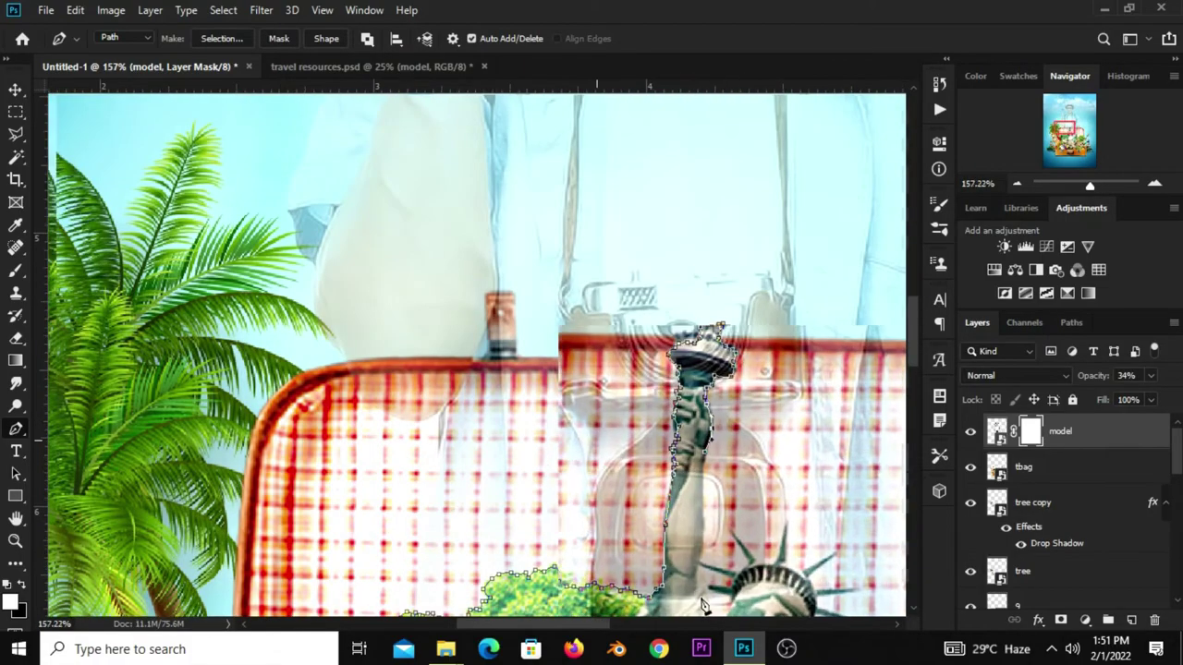
scroll(702, 601, up, 1)
scroll(700, 467, up, 1)
scroll(675, 504, up, 1)
drag(685, 508, 693, 520)
scroll(692, 549, down, 1)
click(713, 562)
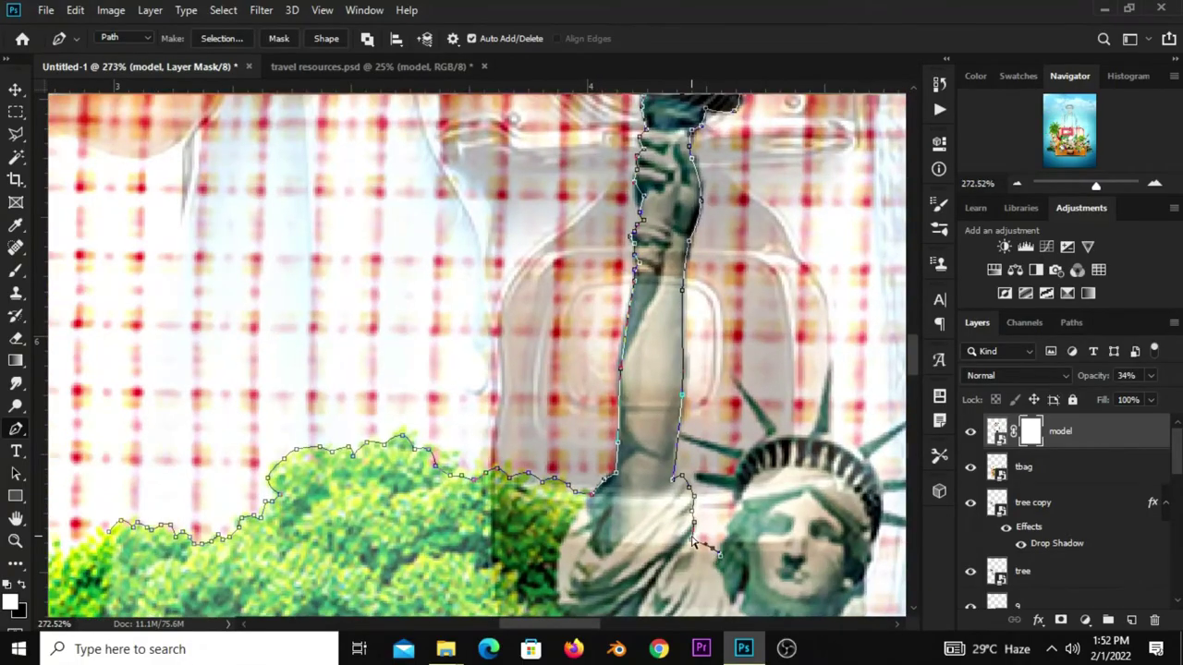
scroll(720, 545, up, 1)
Trace the path around the statue's head and its crown spikes.
click(724, 470)
click(658, 446)
click(725, 451)
click(735, 420)
click(636, 381)
click(722, 274)
click(803, 366)
scroll(787, 361, down, 1)
scroll(788, 361, up, 1)
click(830, 261)
click(837, 380)
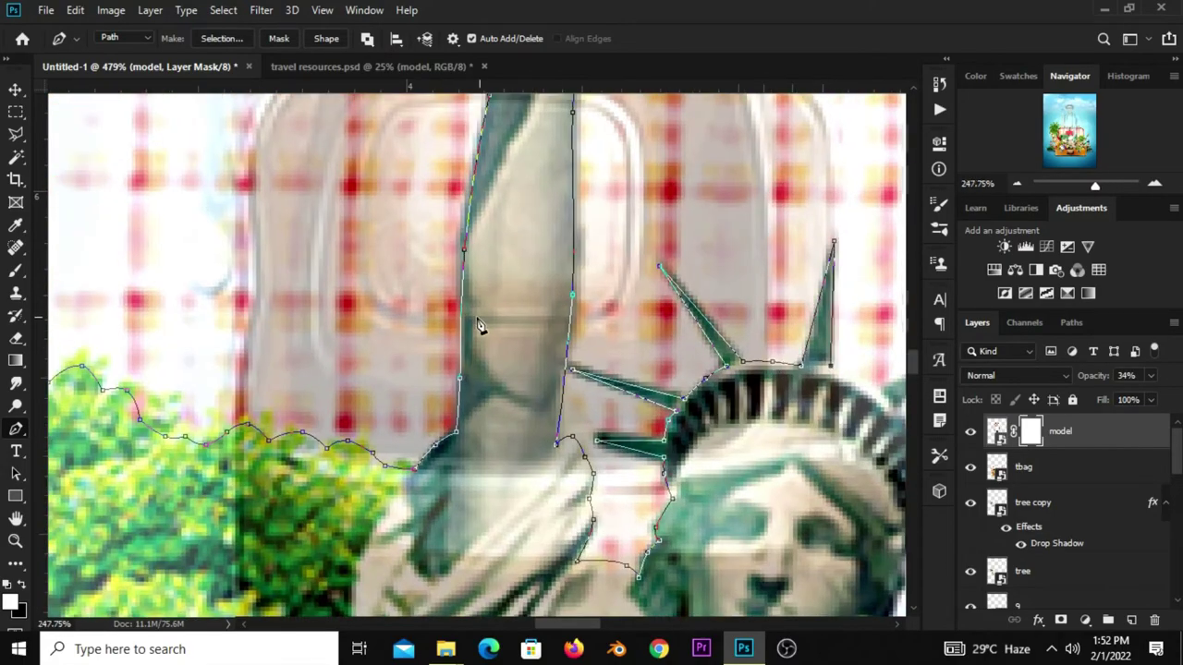
scroll(700, 388, down, 3)
scroll(596, 360, up, 3)
Outline the remaining crown edge and continue the path down the statue's right side.
click(596, 353)
click(715, 286)
click(608, 368)
click(638, 416)
click(798, 416)
click(648, 433)
click(642, 425)
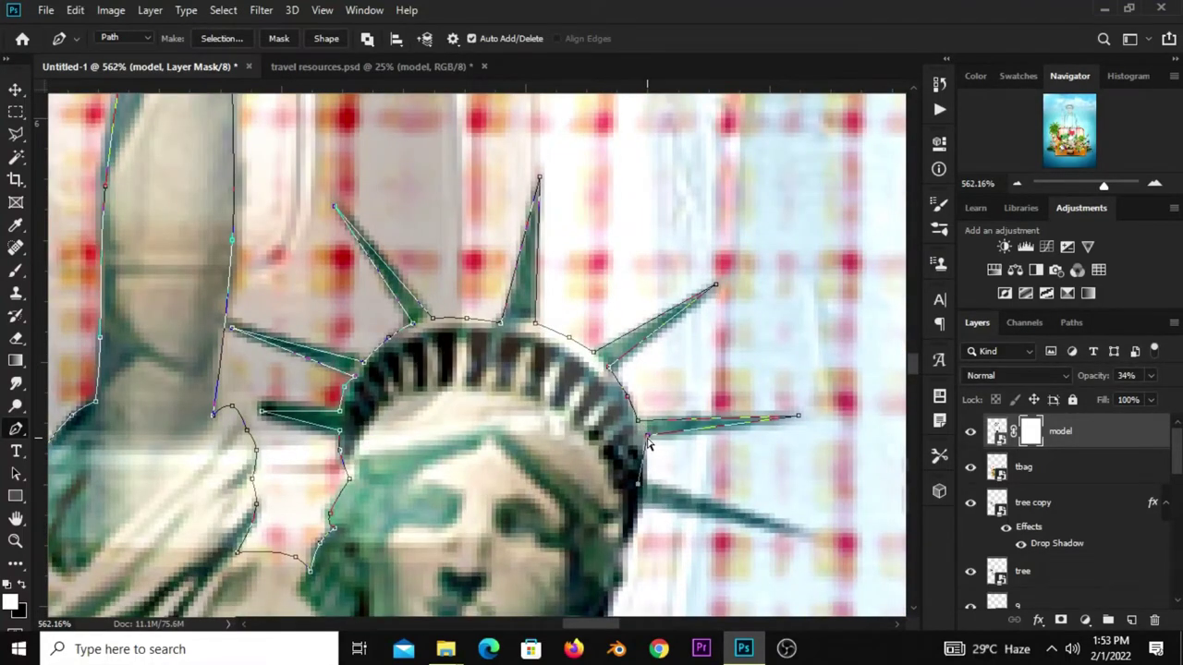
click(815, 533)
click(642, 515)
scroll(641, 515, down, 2)
click(645, 556)
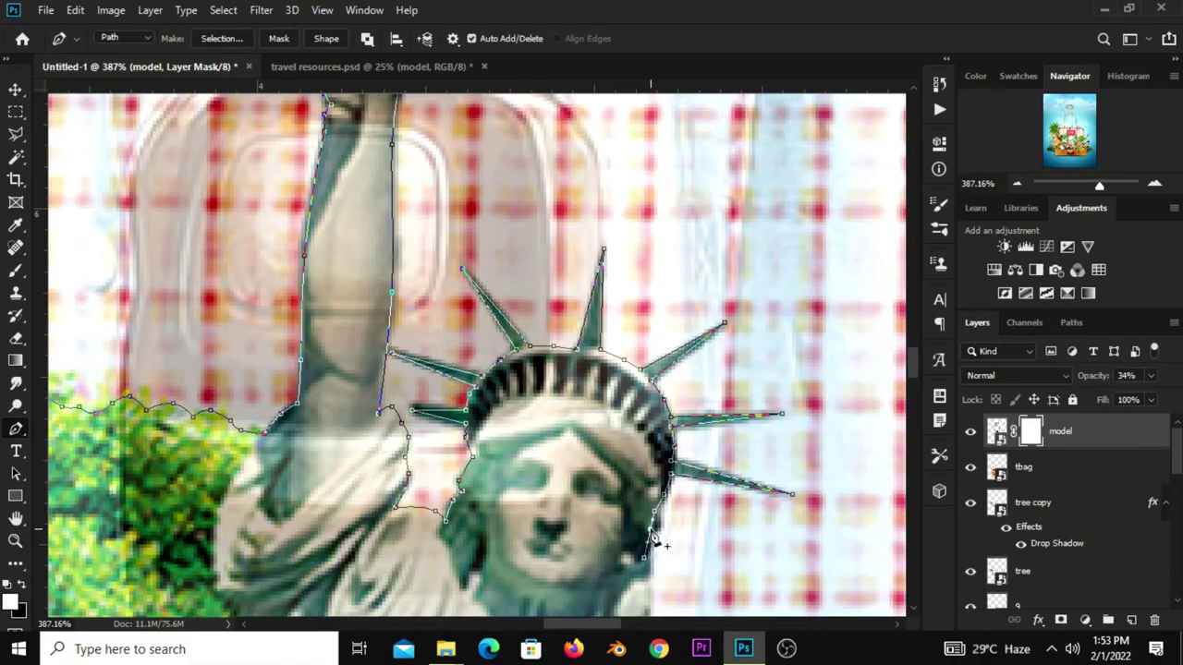
scroll(651, 539, down, 3)
click(649, 585)
scroll(650, 573, up, 1)
scroll(647, 517, up, 2)
click(635, 473)
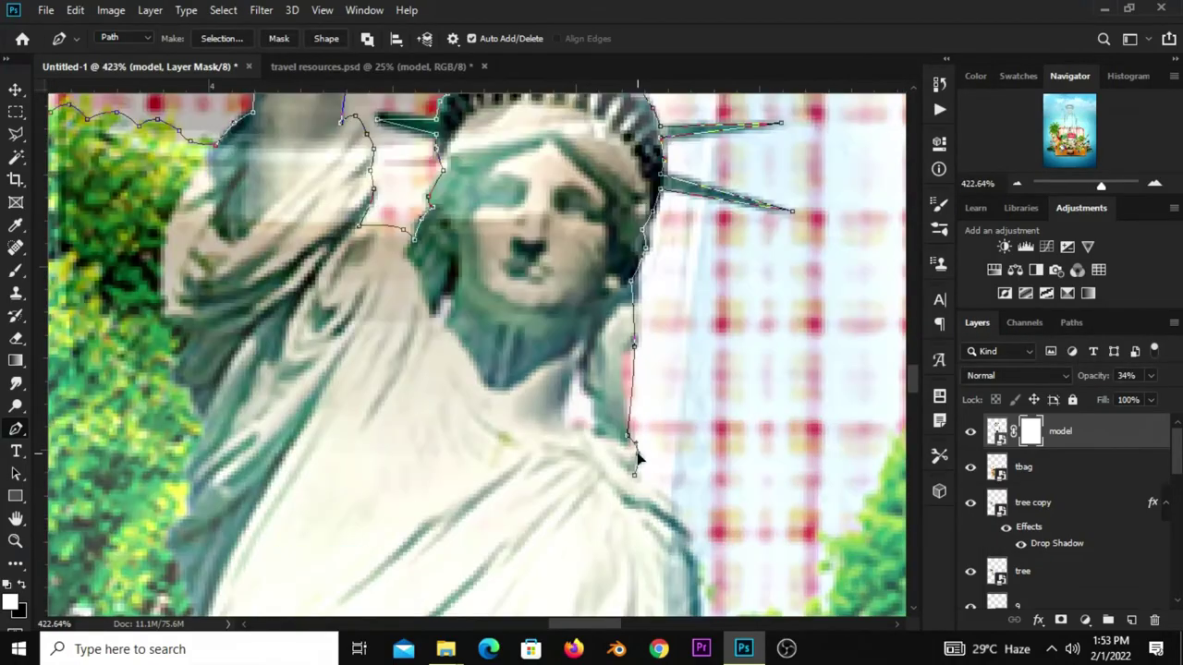
scroll(629, 481, down, 2)
scroll(647, 518, down, 3)
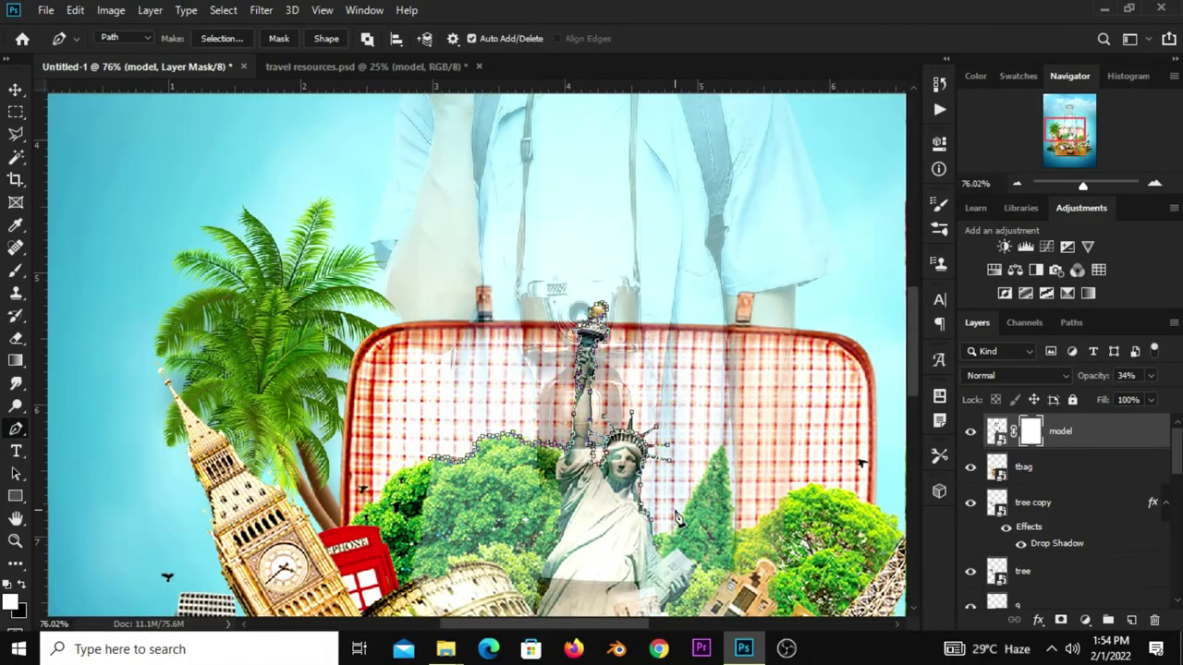
scroll(678, 519, down, 1)
scroll(684, 504, down, 1)
scroll(684, 499, up, 4)
scroll(555, 545, up, 1)
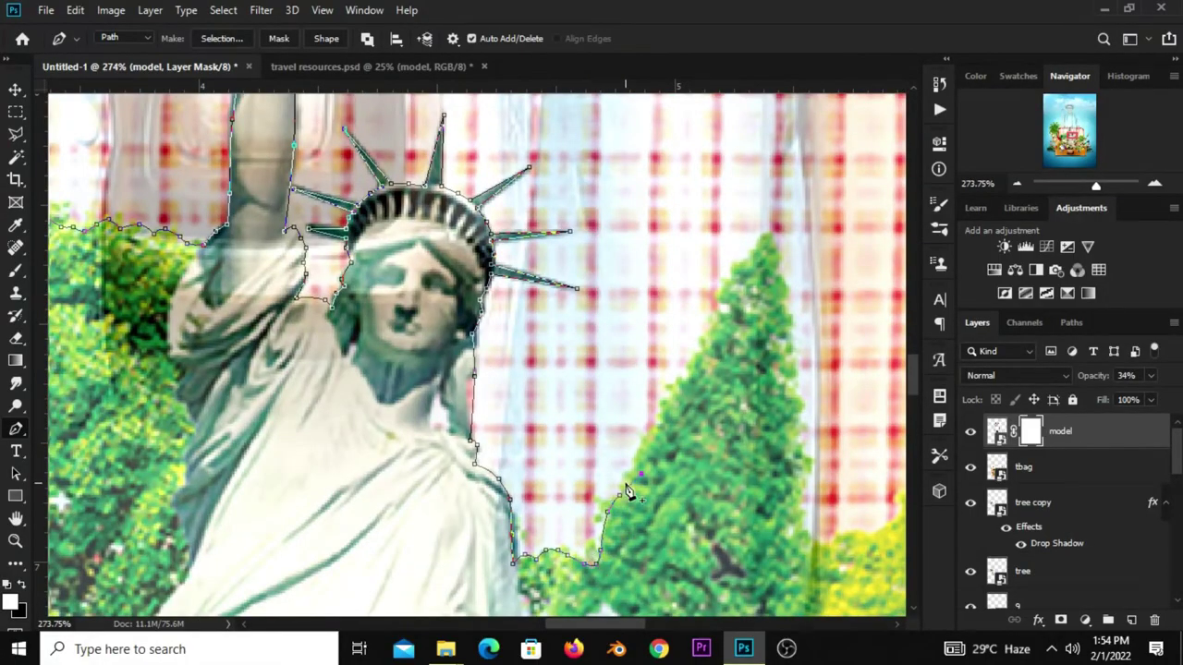
Trace the path up the tall tree's left edge and over its top.
click(665, 395)
click(682, 384)
click(697, 355)
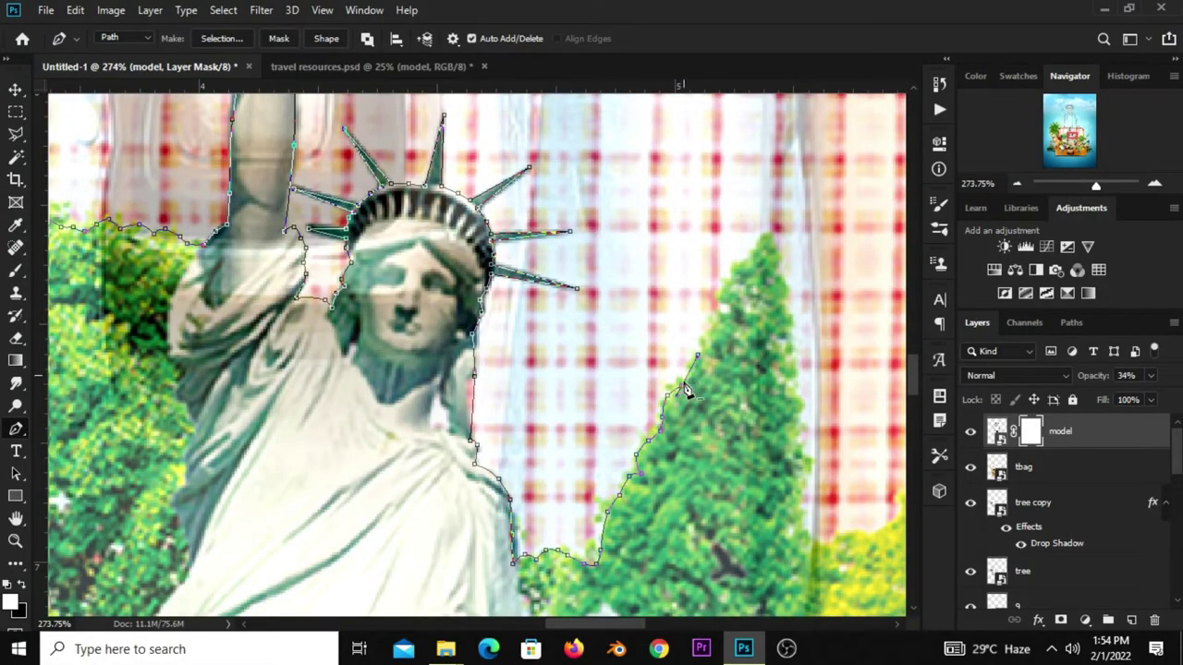
click(722, 297)
click(773, 236)
scroll(740, 290, down, 2)
scroll(739, 290, up, 3)
Run the path down the tree's right edge and back up, then zoom out to check it.
click(685, 284)
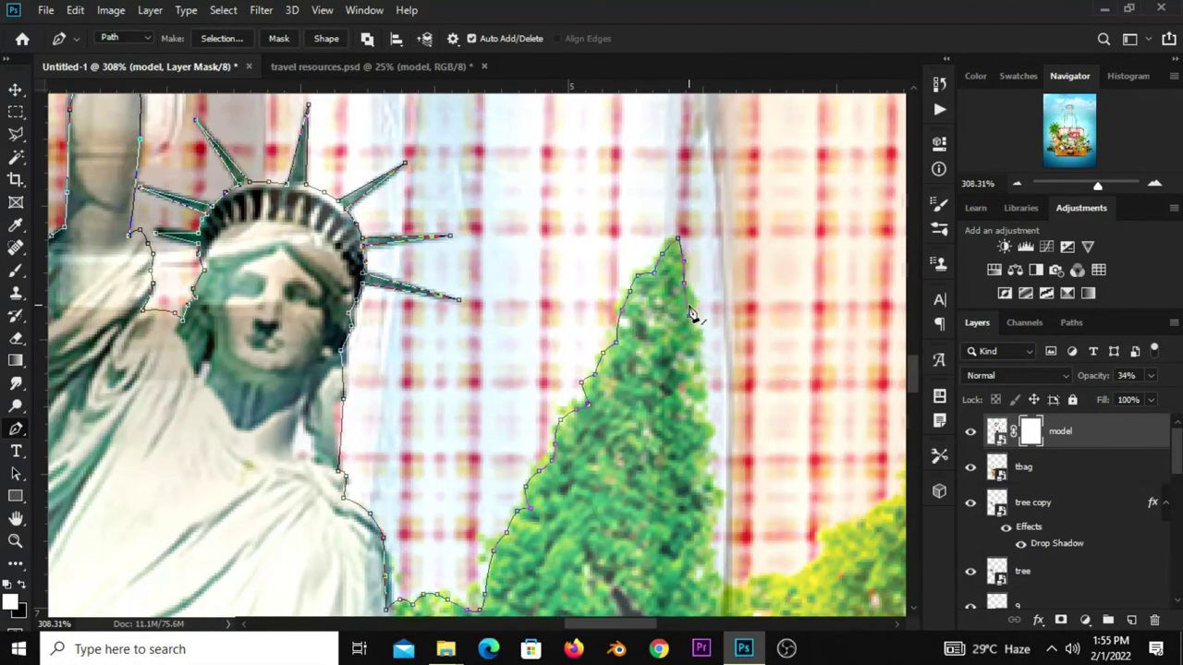
click(701, 373)
click(700, 406)
click(707, 476)
click(718, 501)
click(710, 536)
click(711, 559)
click(719, 581)
scroll(791, 582, down, 3)
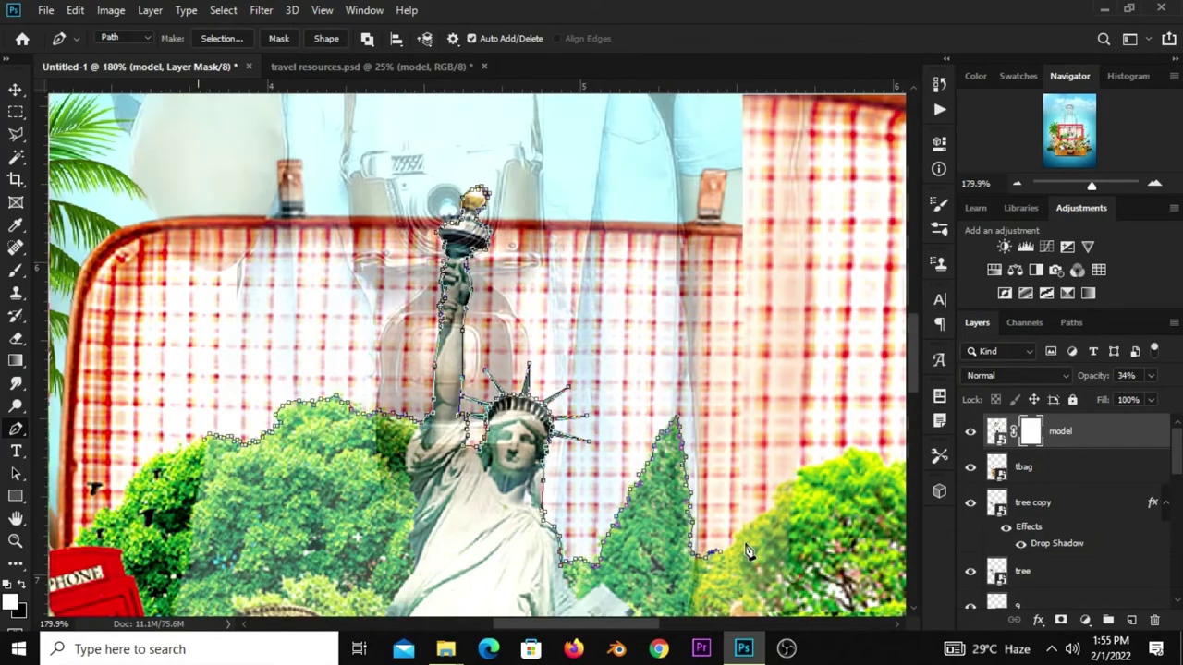
scroll(744, 538, up, 2)
click(776, 510)
click(798, 479)
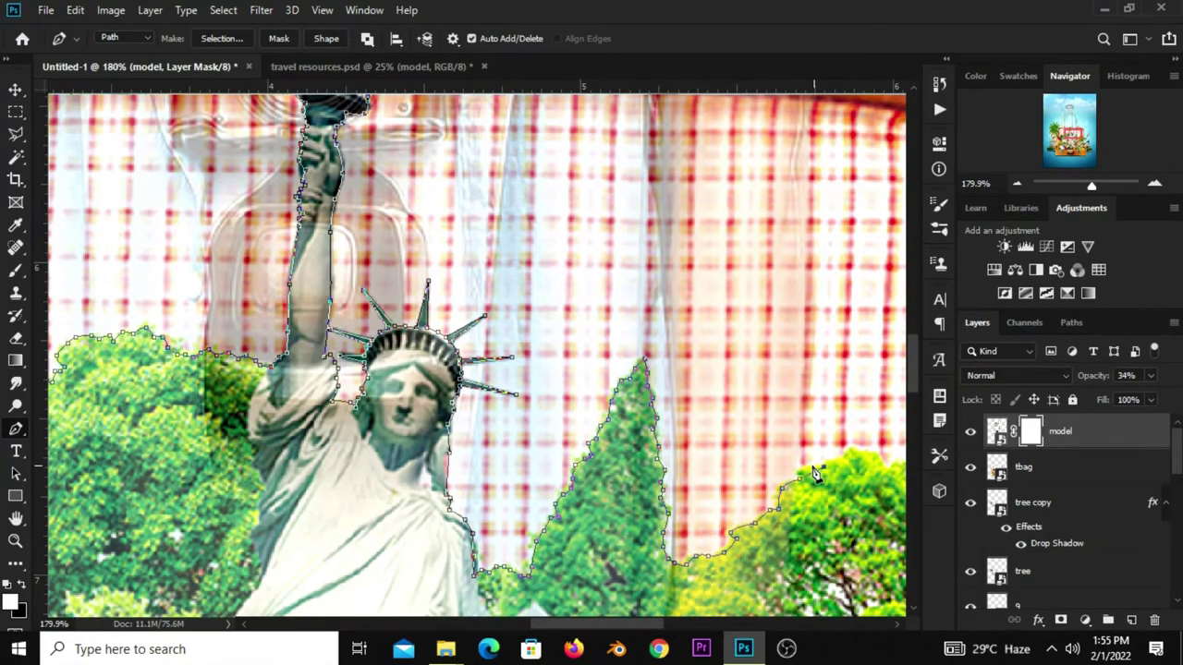
scroll(814, 473, down, 2)
scroll(790, 478, down, 3)
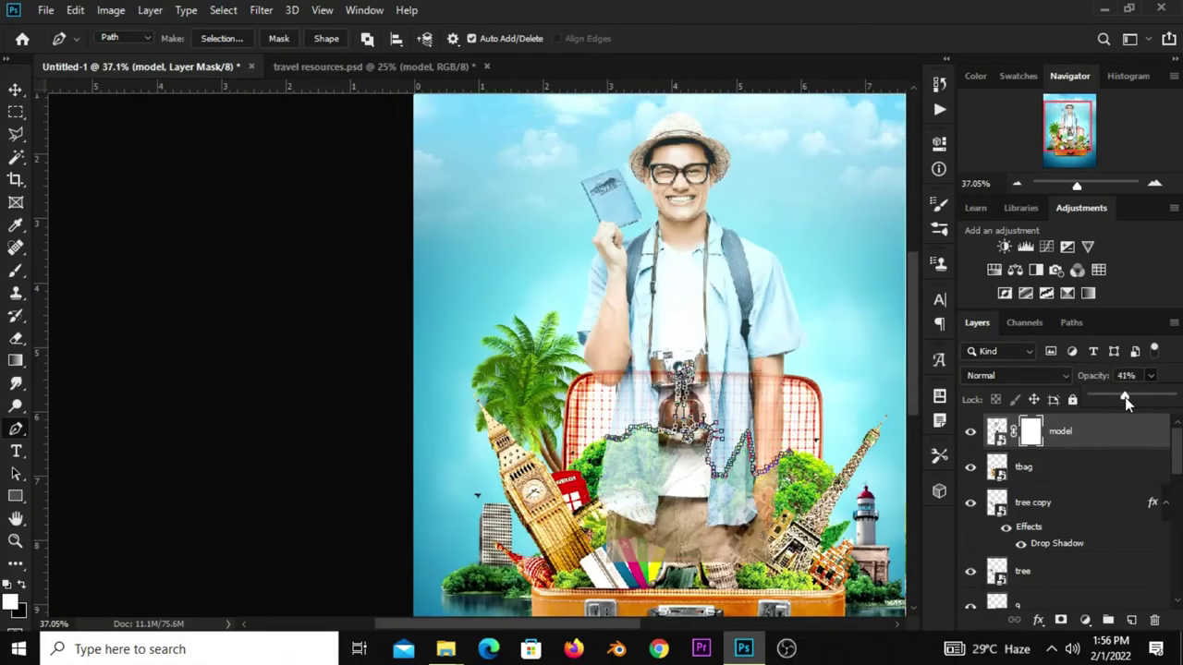
scroll(578, 514, down, 1)
scroll(448, 360, up, 3)
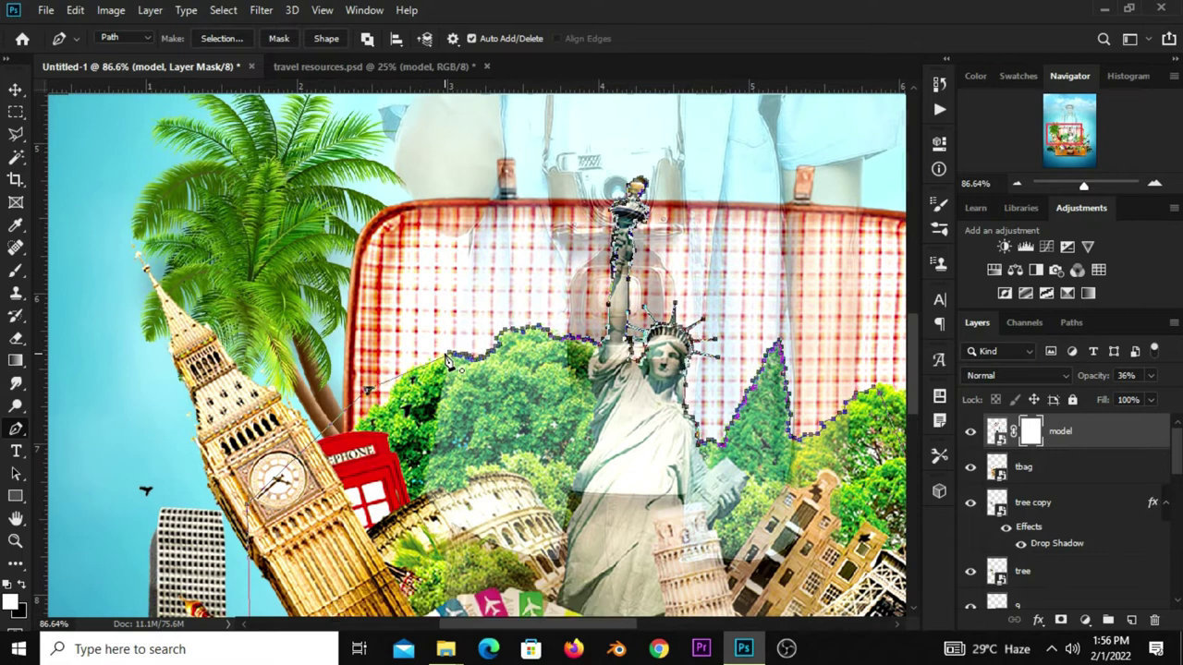
Turn the traced treetop and statue path into a selection.
right_click(503, 417)
click(554, 103)
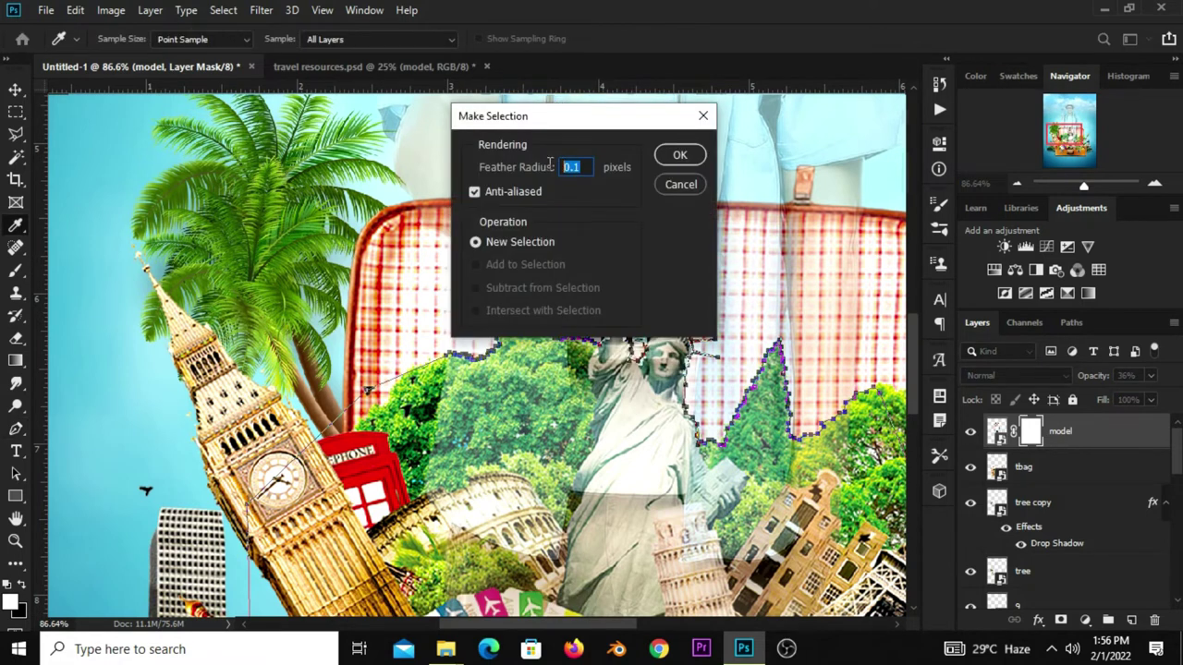
click(681, 156)
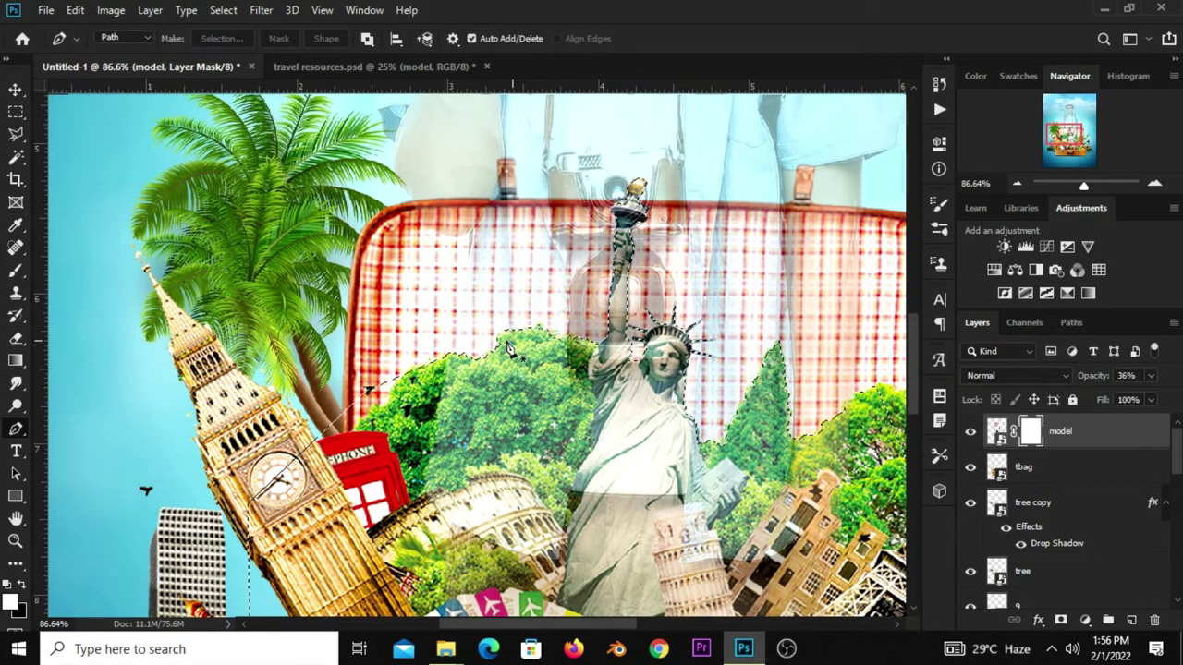
scroll(349, 292, down, 3)
Fill the selection on the traveler's mask with black foreground colour, then deselect.
click(16, 112)
click(61, 115)
click(20, 588)
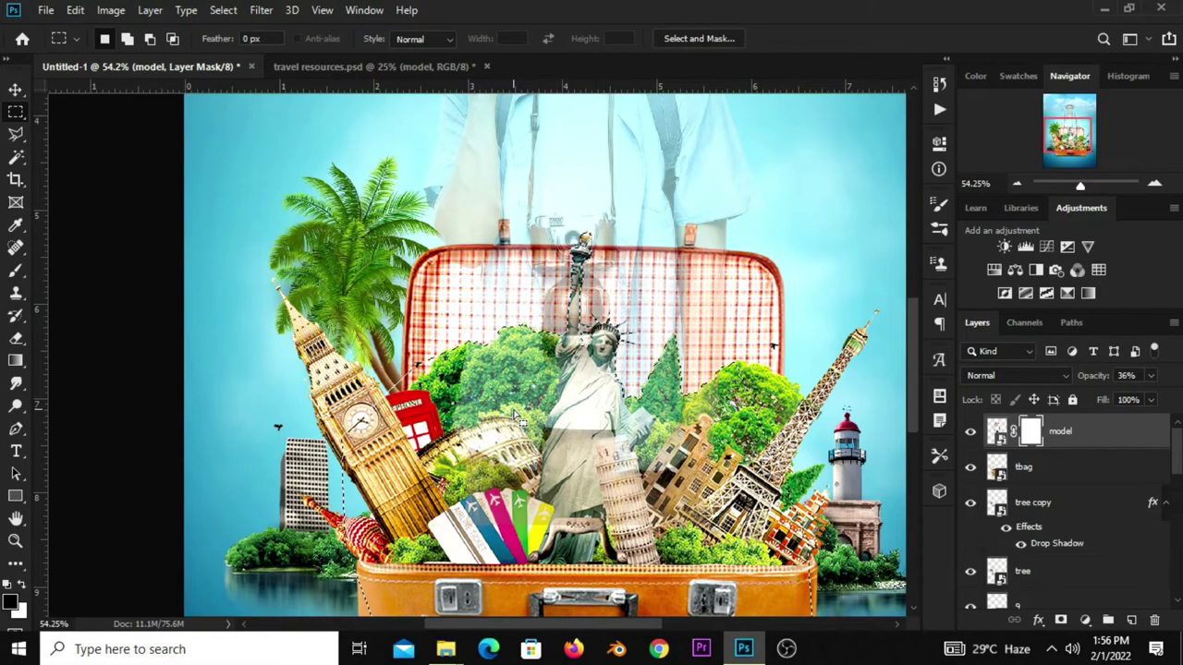
right_click(515, 409)
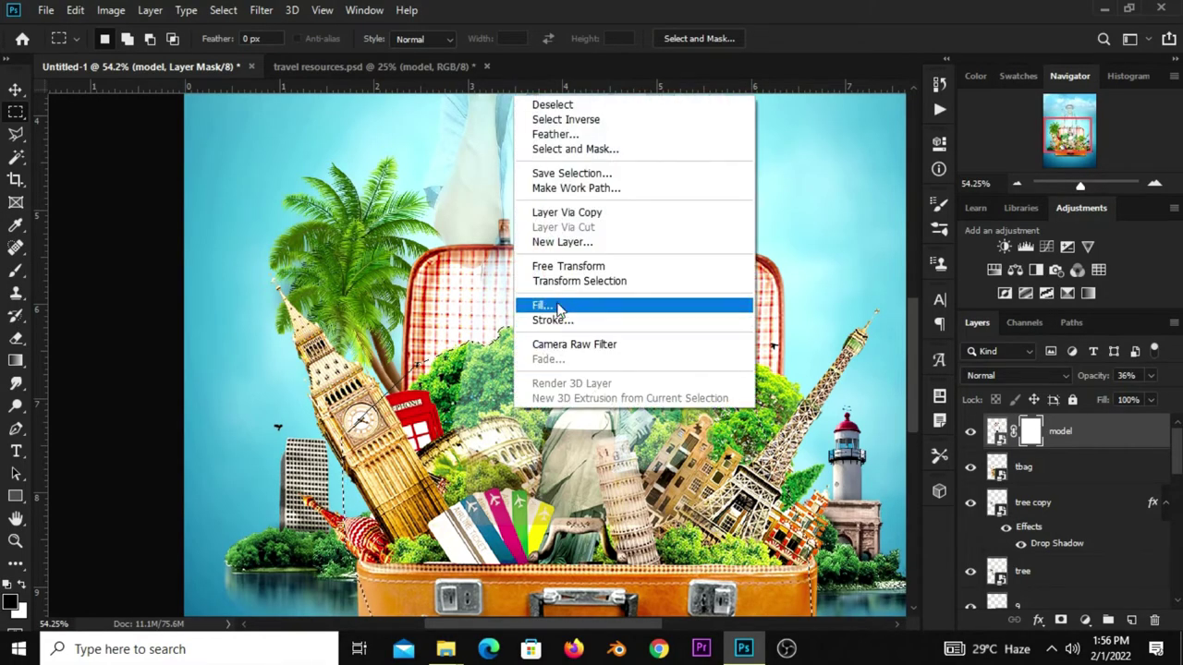
click(559, 307)
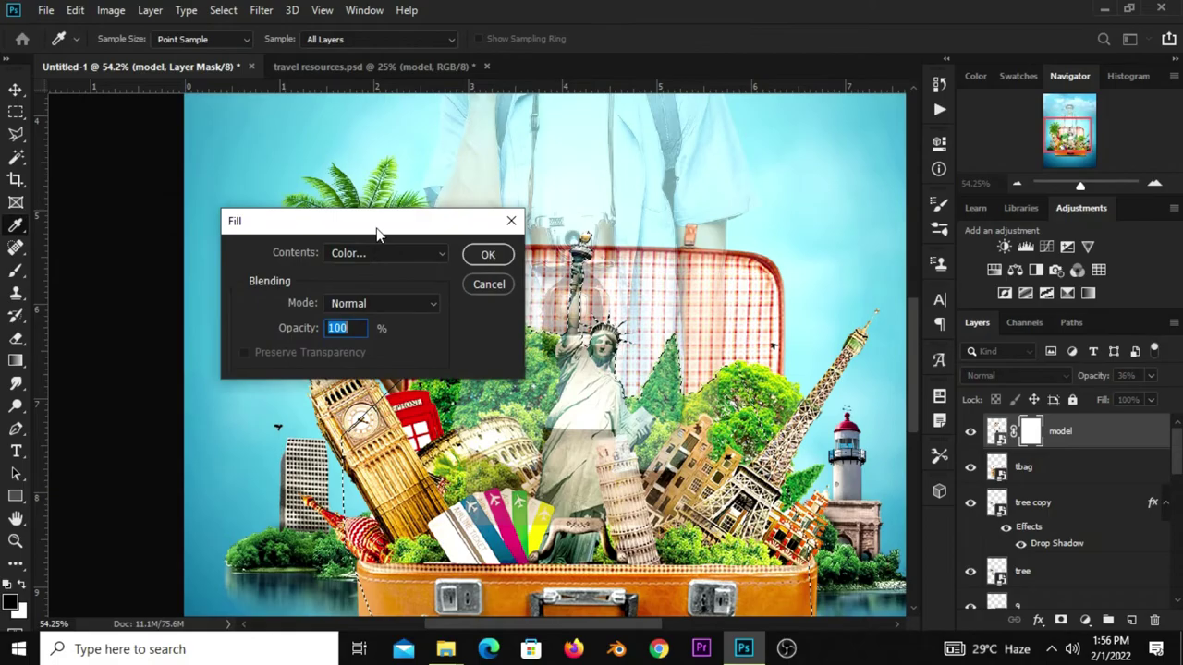
drag(251, 218, 419, 223)
click(421, 253)
click(406, 270)
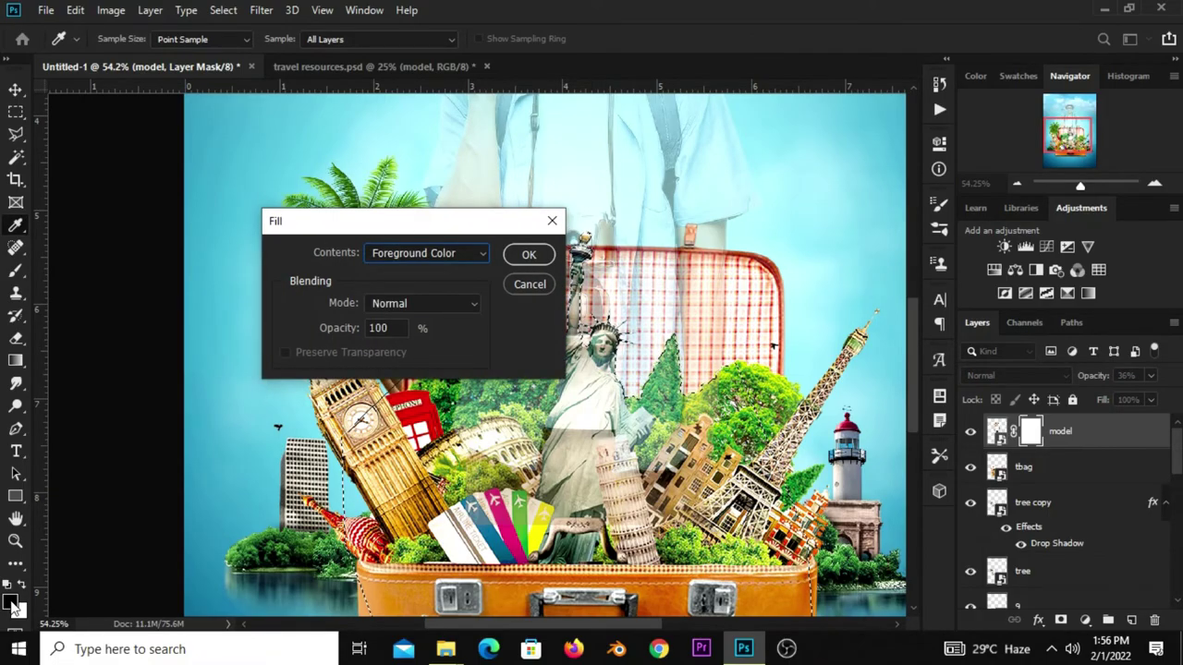
click(531, 262)
key(m)
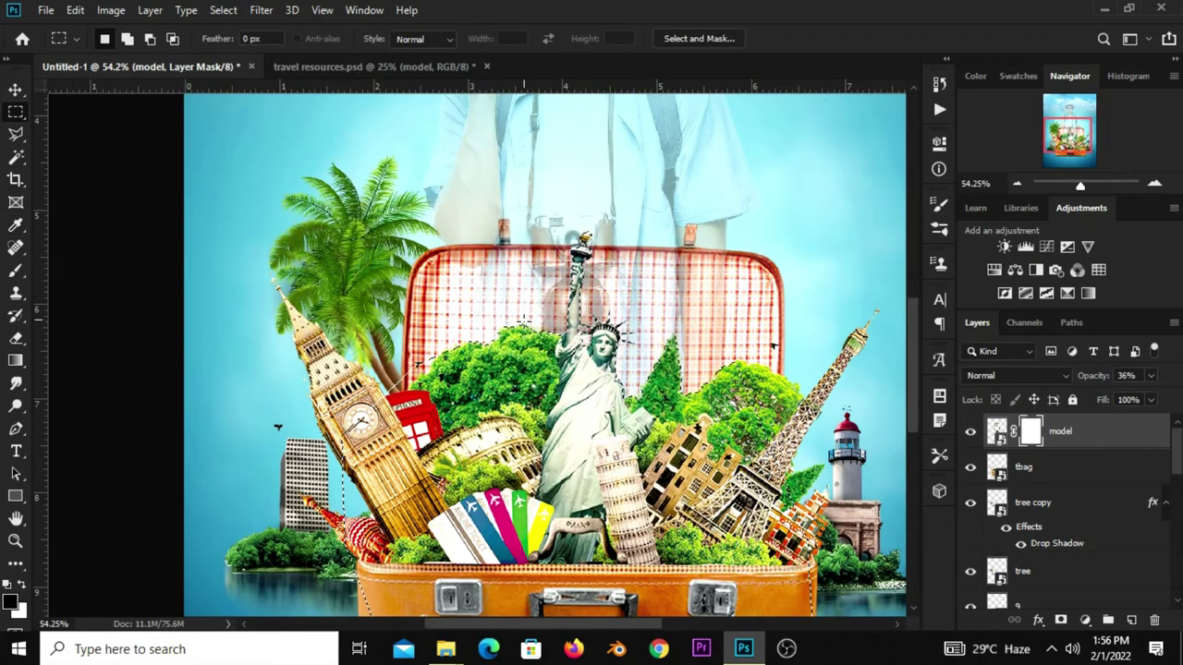
key(ctrl+d)
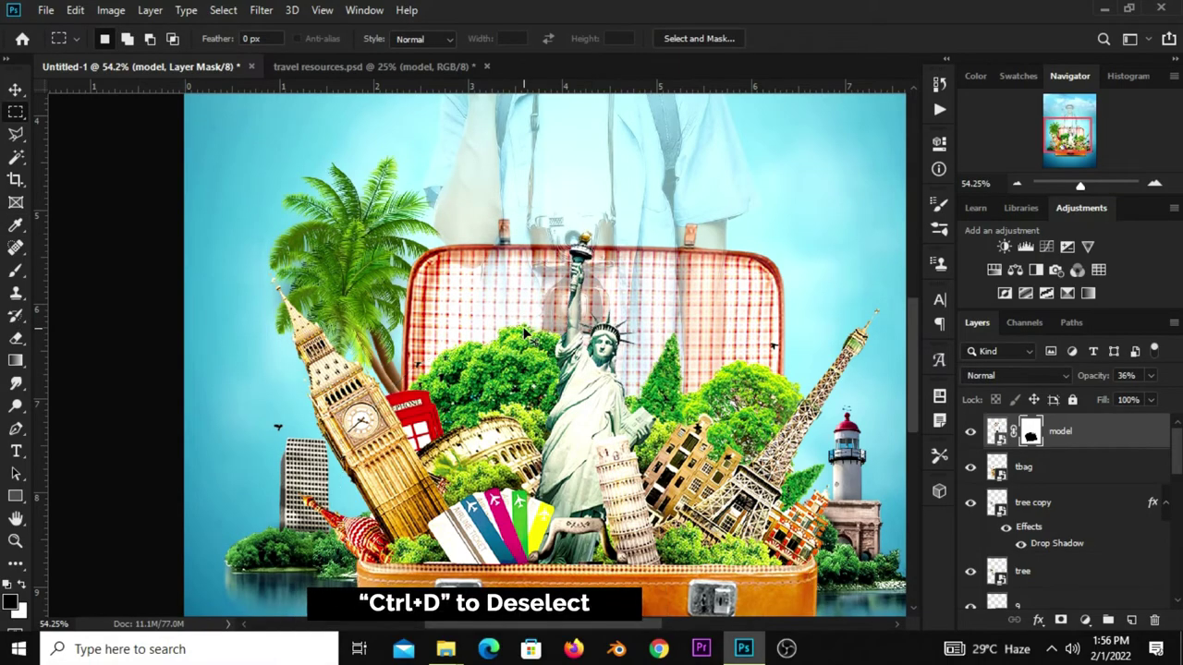
Raise the traveler layer's opacity to 100% and toggle its visibility to compare.
key(ctrl+0)
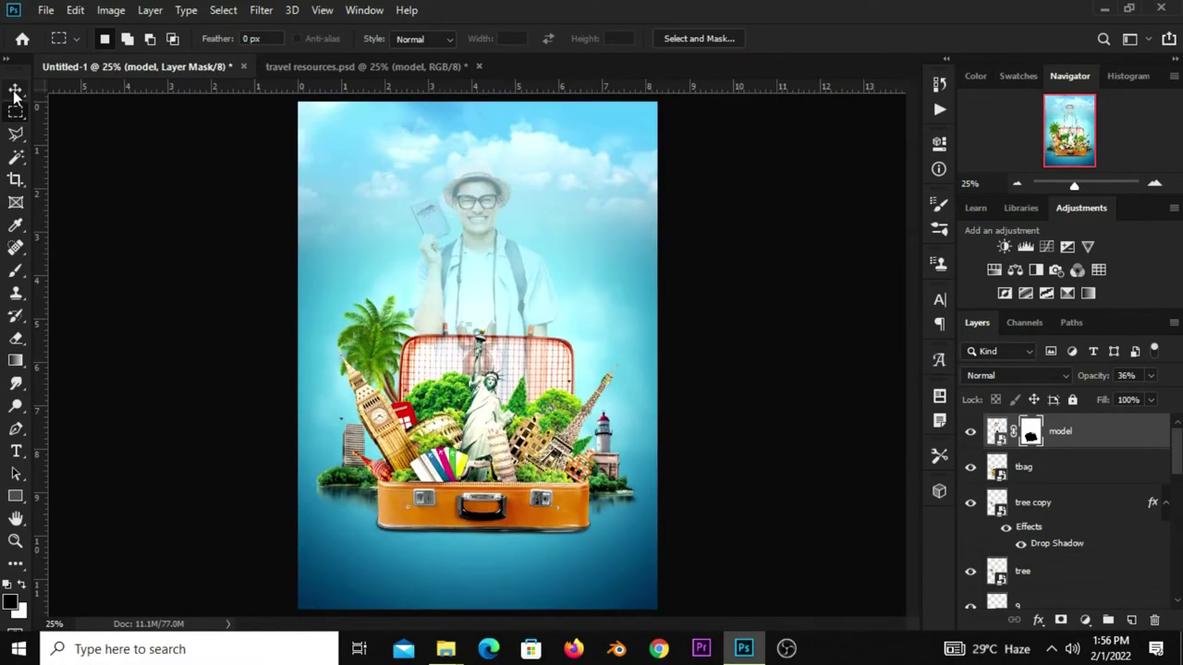
drag(16, 90, 66, 102)
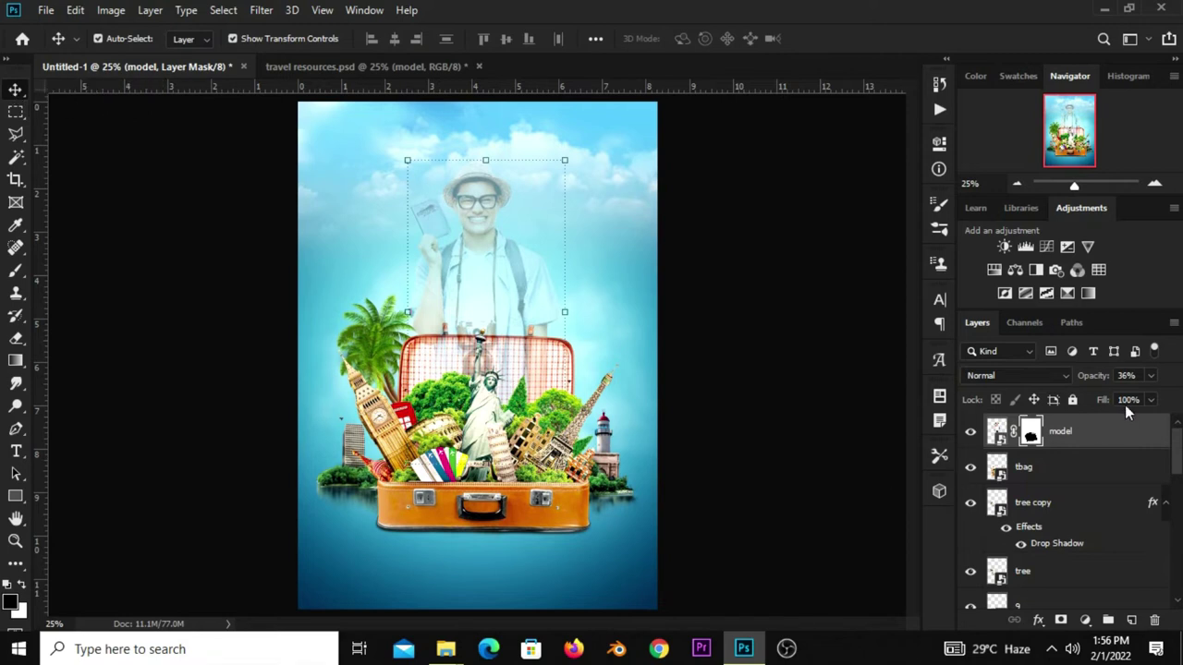
drag(1130, 396, 1172, 396)
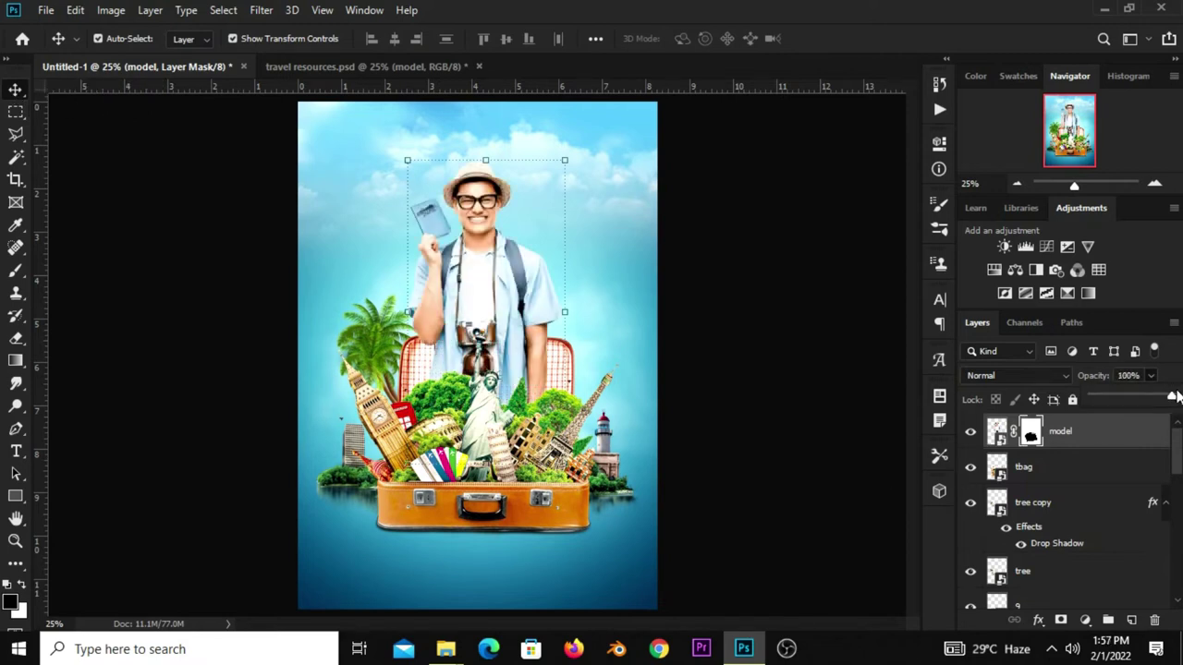
click(996, 430)
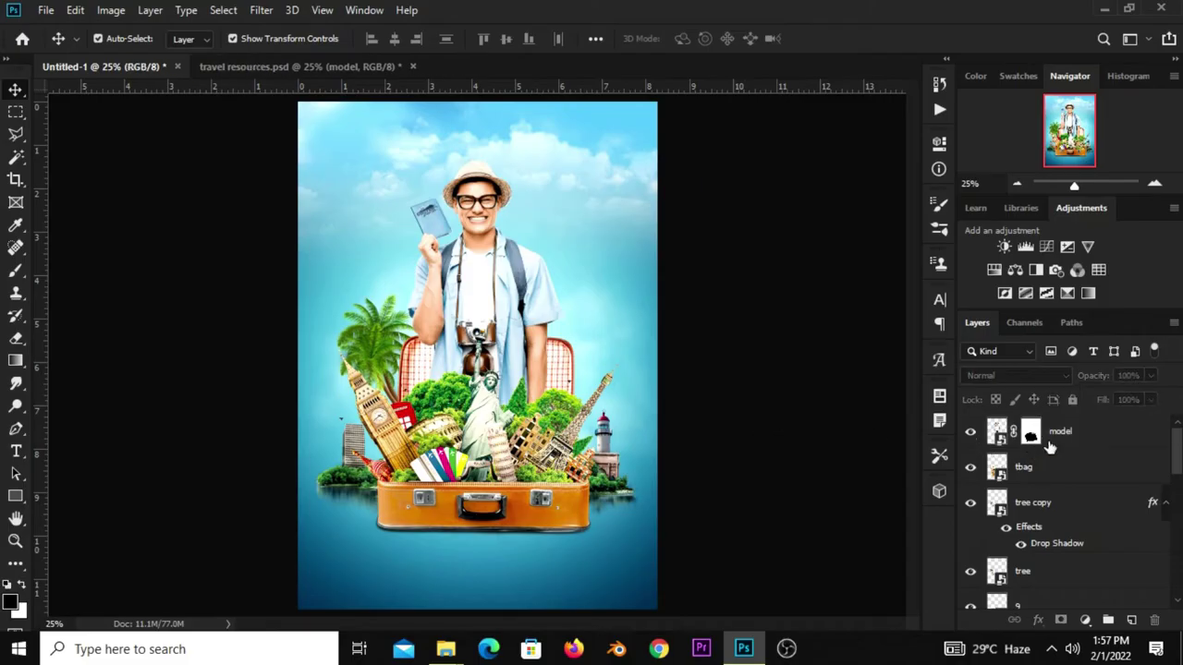
click(970, 431)
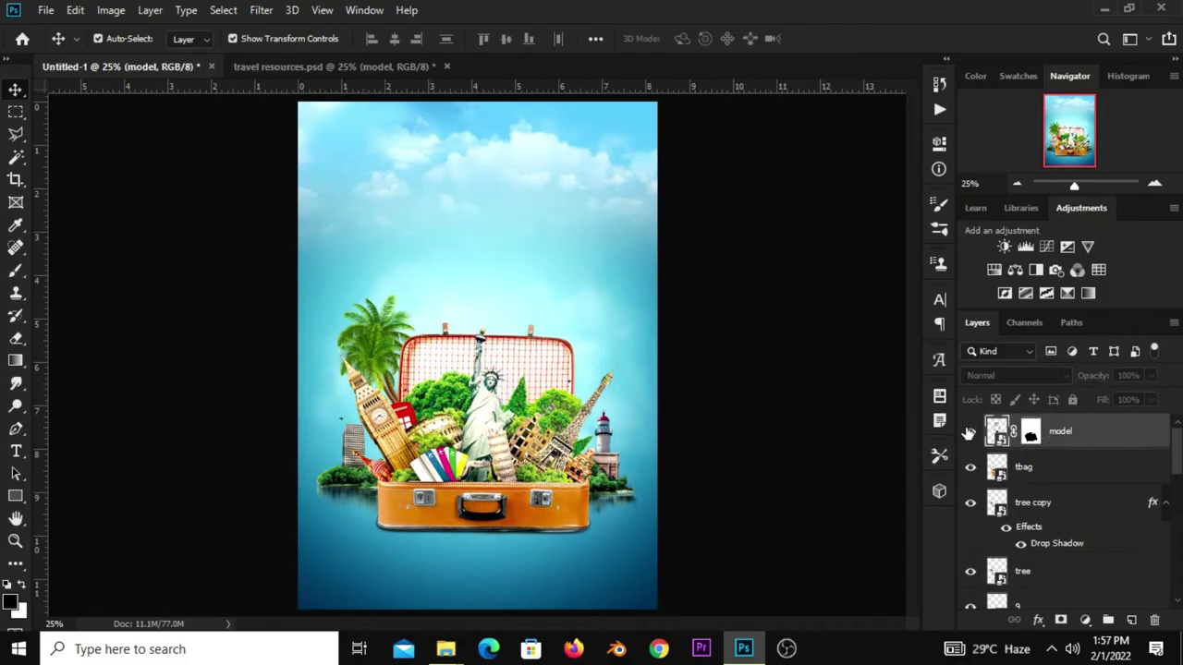
click(970, 432)
Add a Levels adjustment clipped to the traveler with output white lowered to 89.
click(1087, 622)
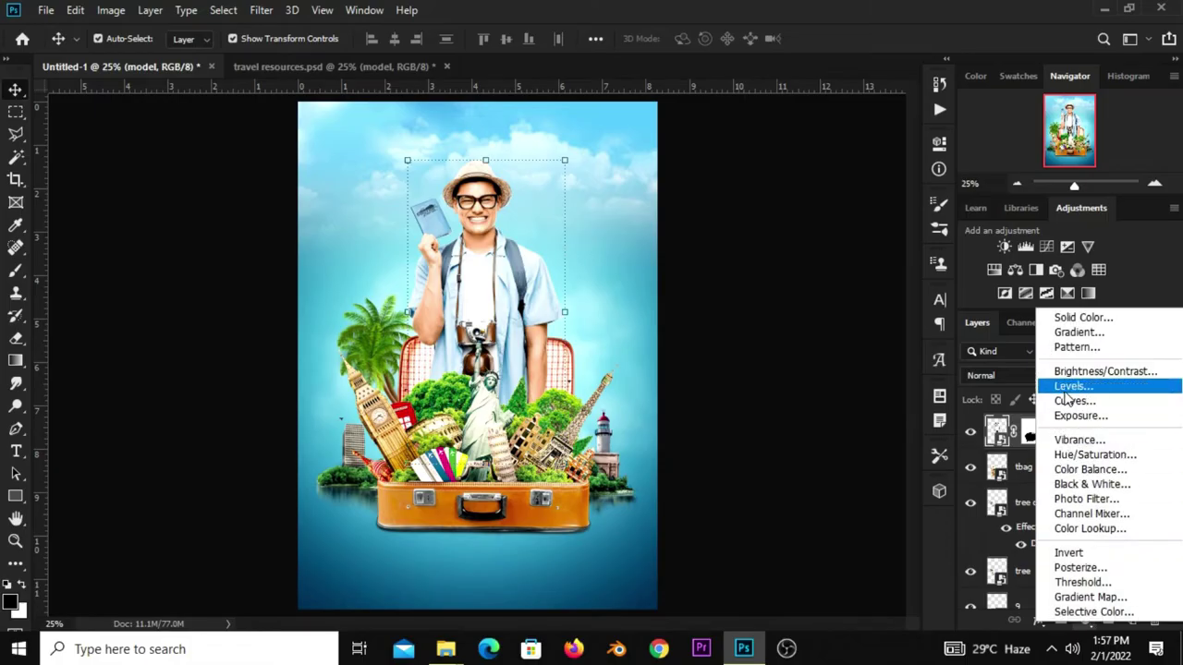
click(1072, 387)
click(787, 432)
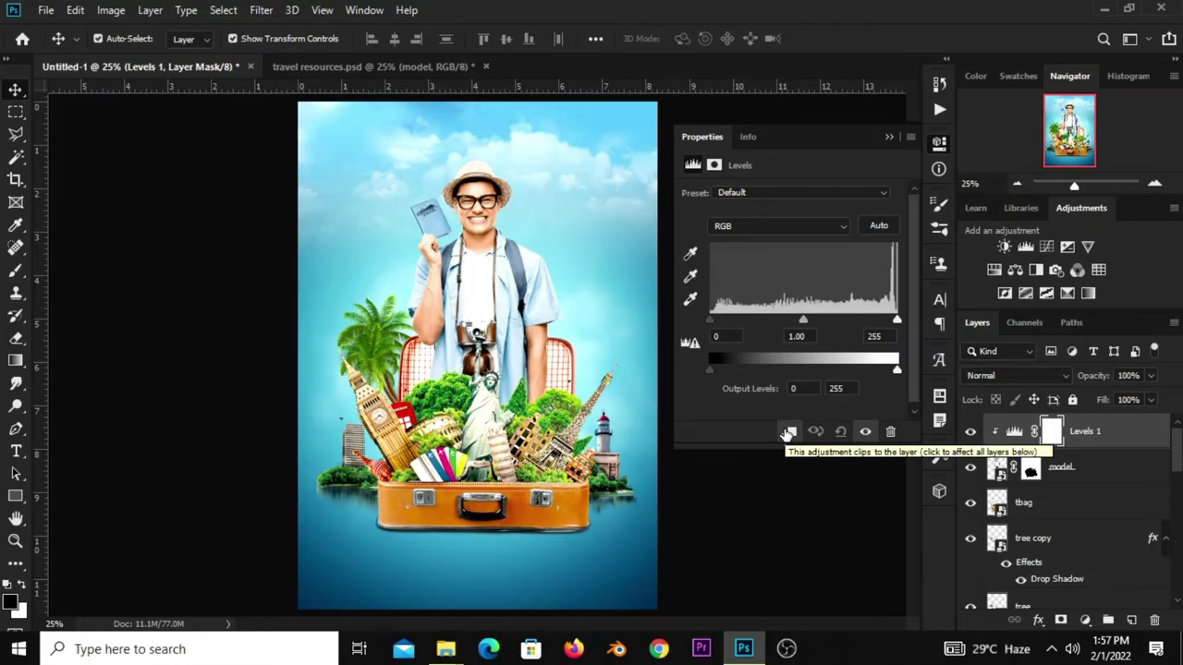
drag(893, 368, 804, 369)
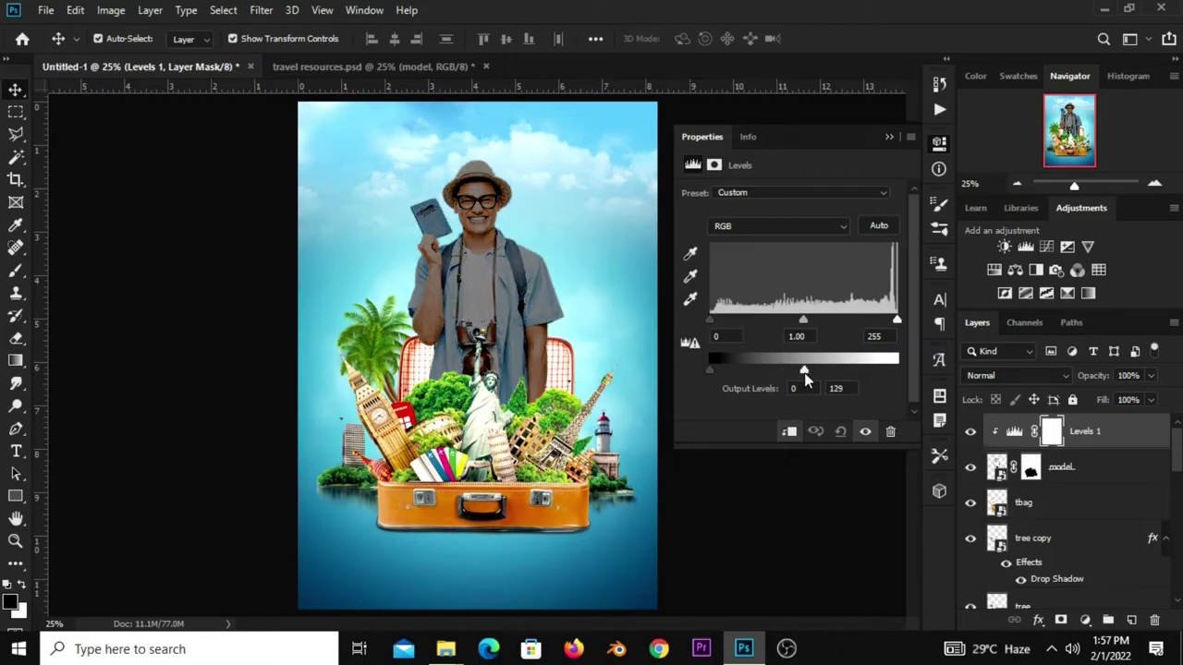
drag(804, 371, 774, 372)
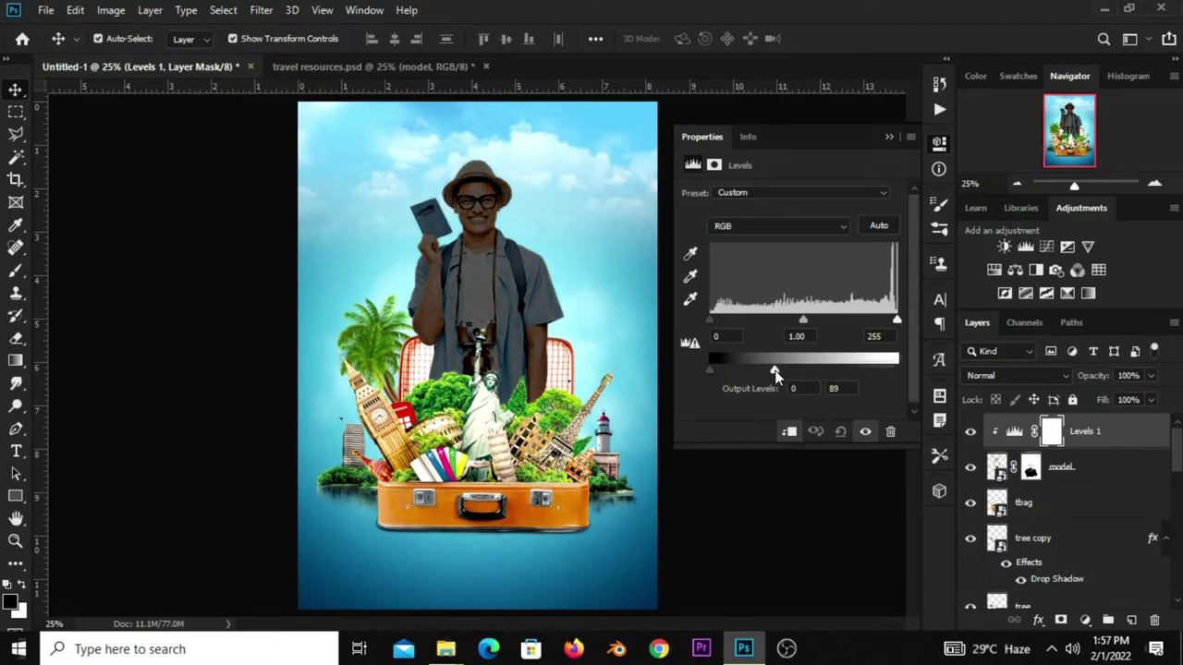
click(826, 387)
click(889, 137)
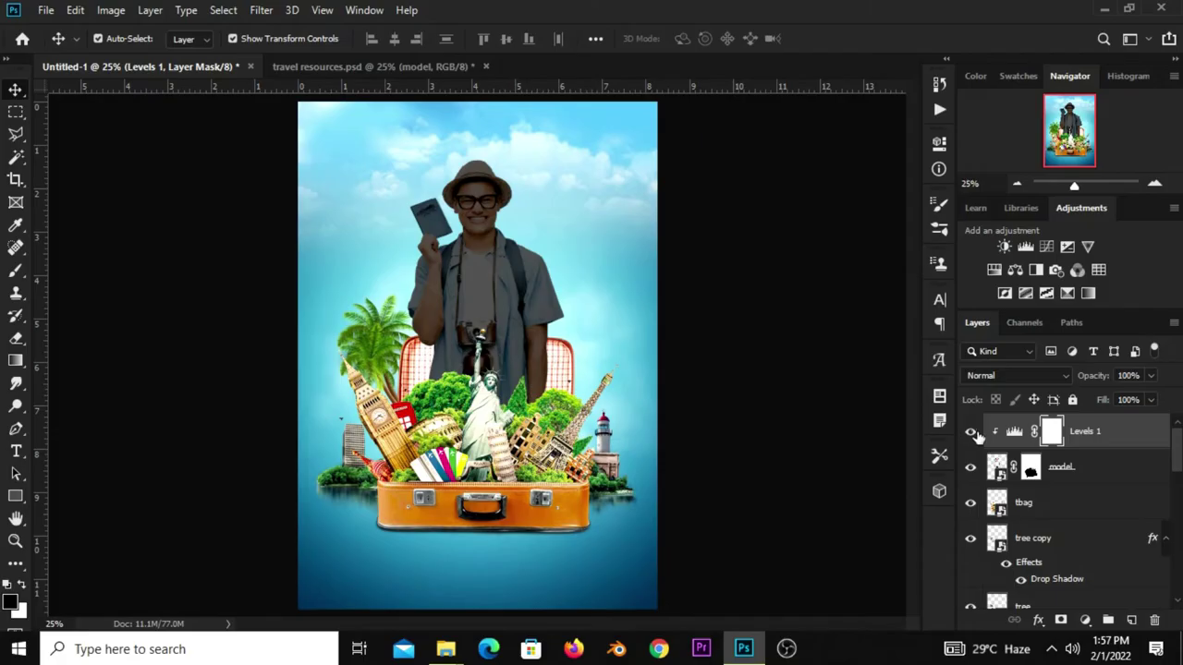
click(971, 432)
click(970, 432)
click(970, 431)
click(970, 432)
Set the Levels layer opacity to 53% and invert its mask to black.
click(1153, 399)
drag(1108, 400, 1112, 399)
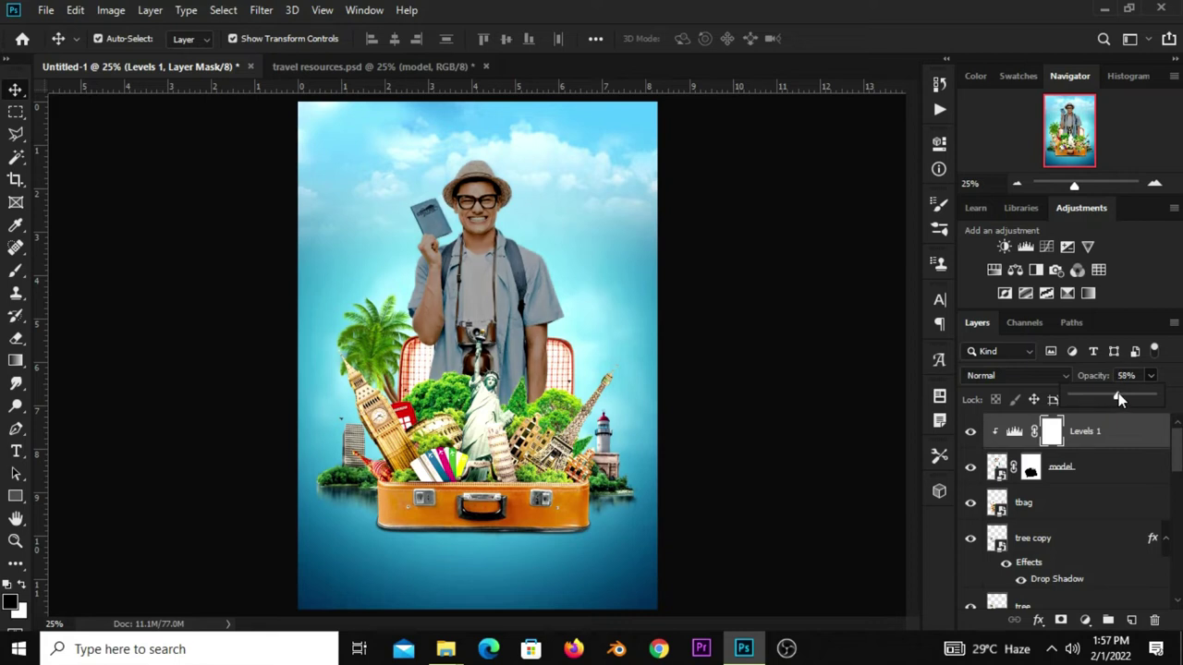
click(971, 431)
click(971, 432)
click(971, 432)
click(971, 432)
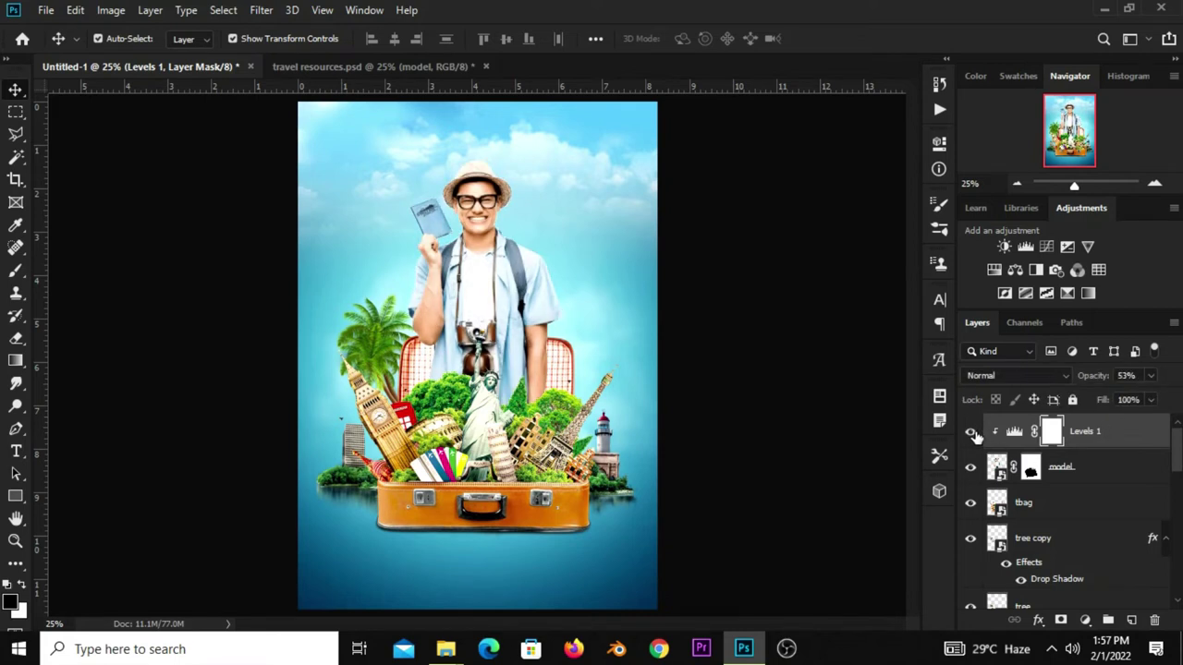
key(ctrl+2)
click(1048, 437)
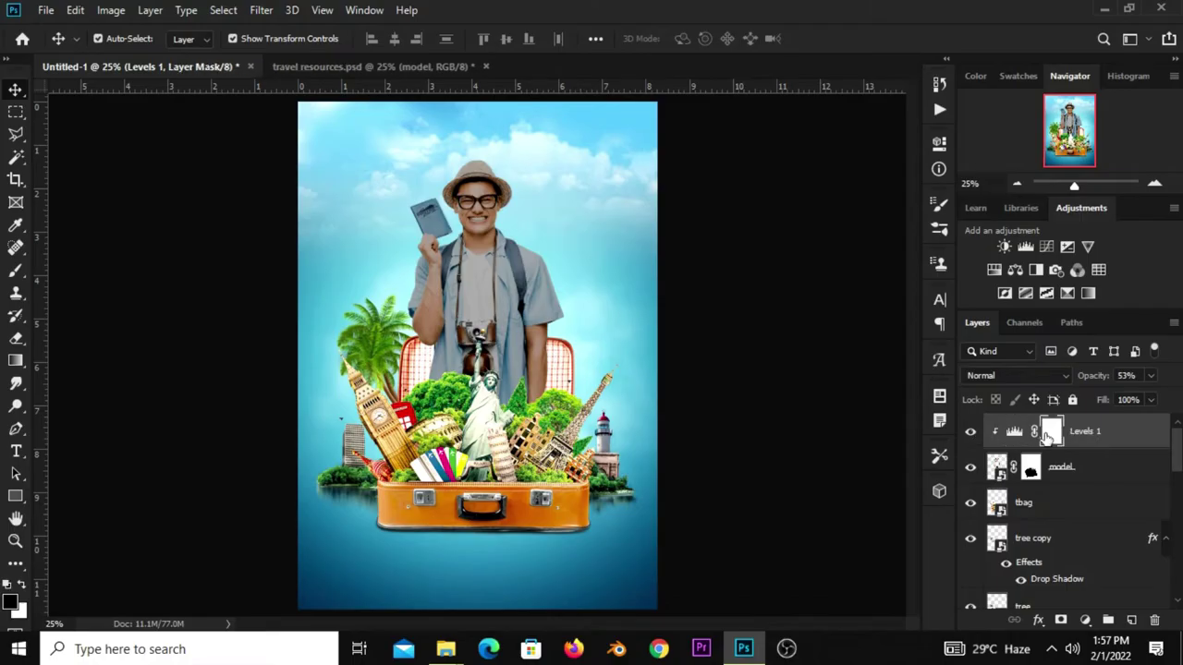
key(ctrl+i)
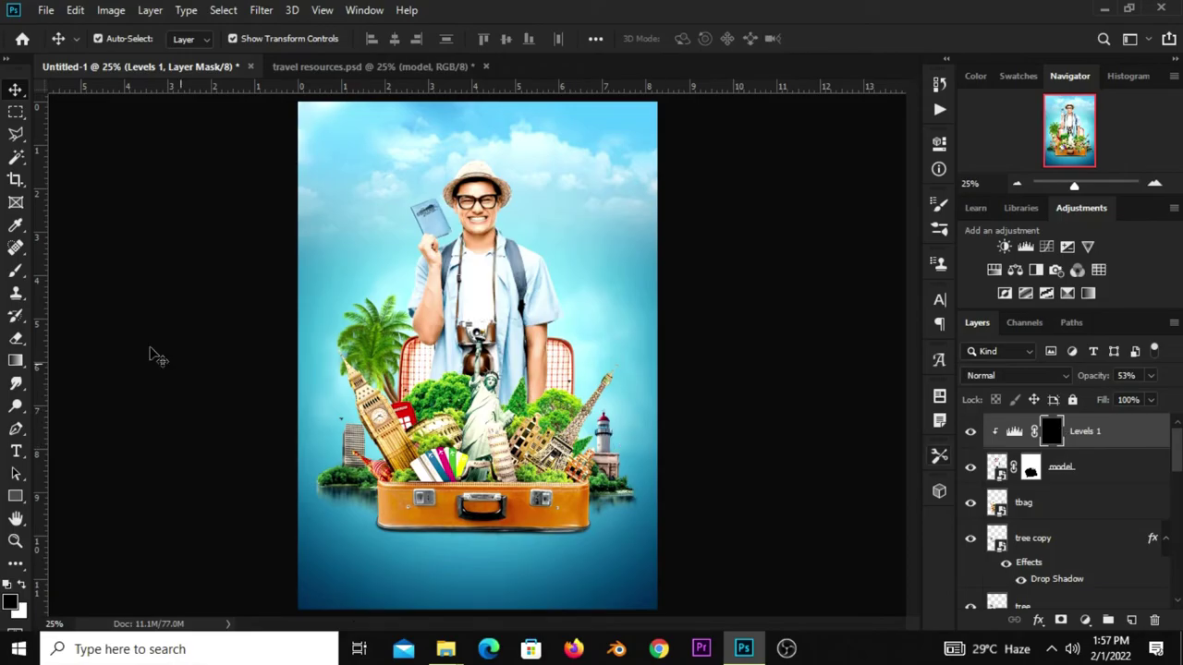
Set up a white brush at size 100 with 100% opacity.
click(16, 270)
click(98, 275)
click(19, 589)
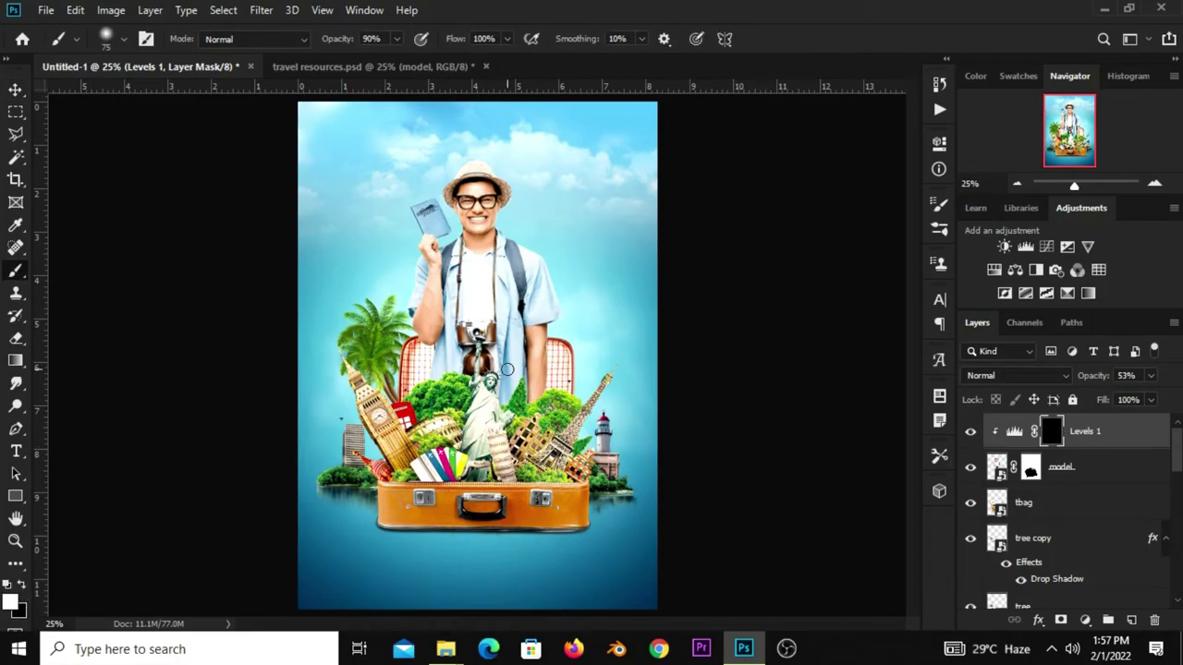
key(bracketright)
click(397, 39)
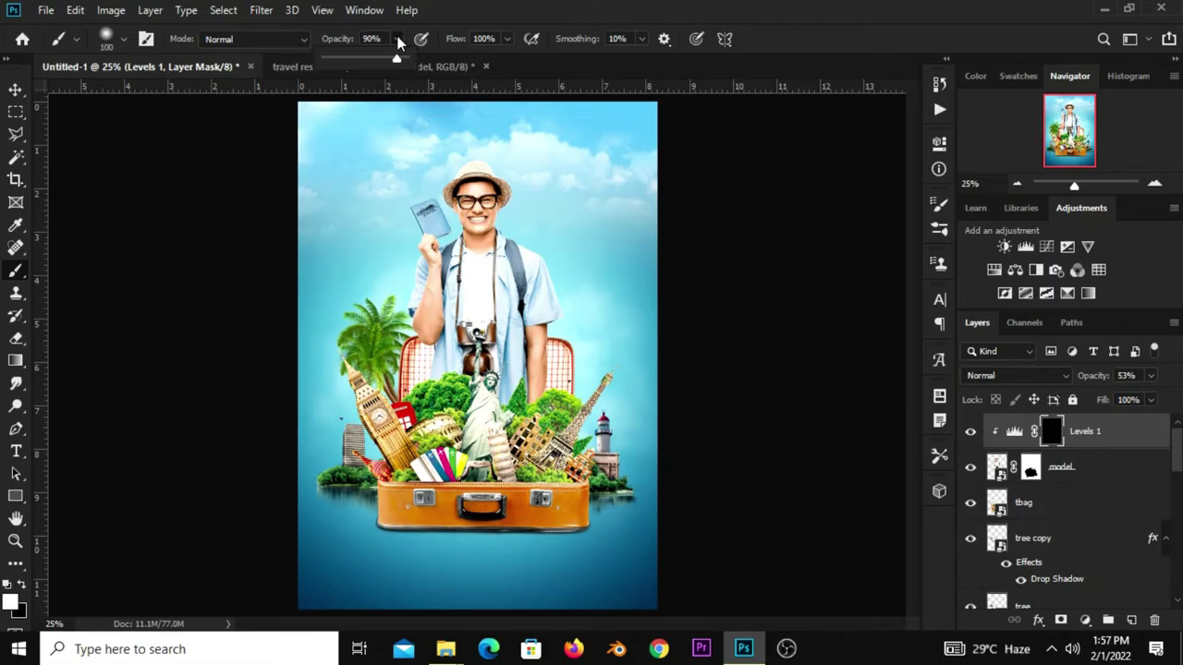
drag(409, 52, 442, 11)
scroll(447, 369, up, 3)
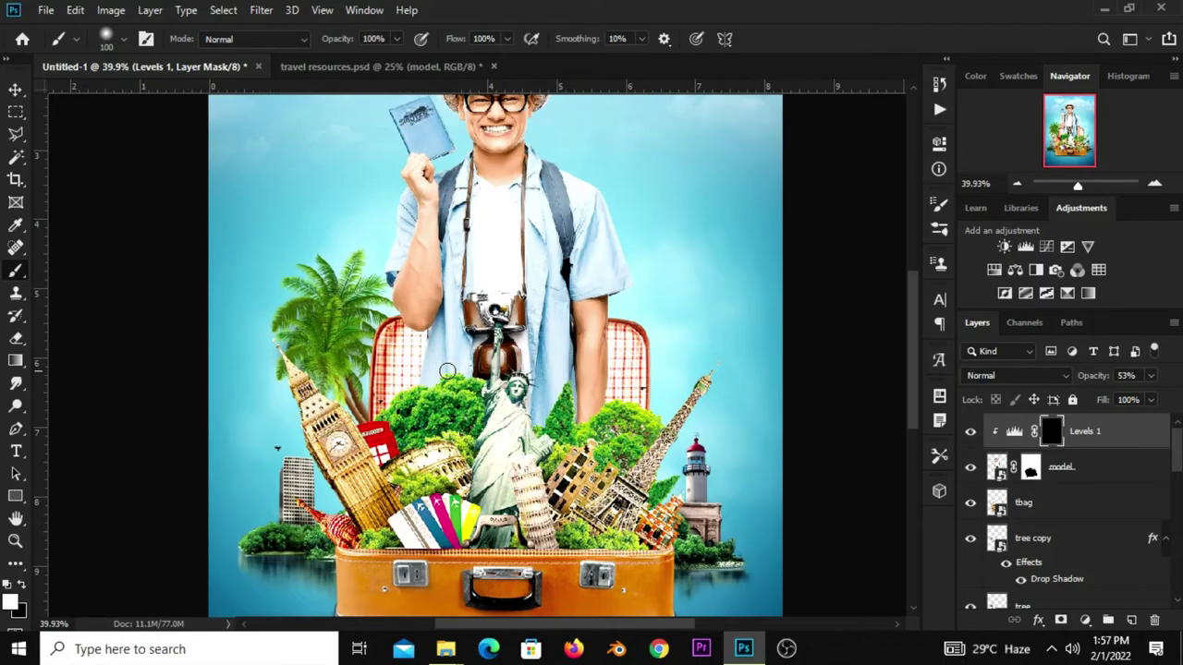
Paint white on the Levels 1 mask along the foliage line and around the statue.
drag(431, 399, 453, 385)
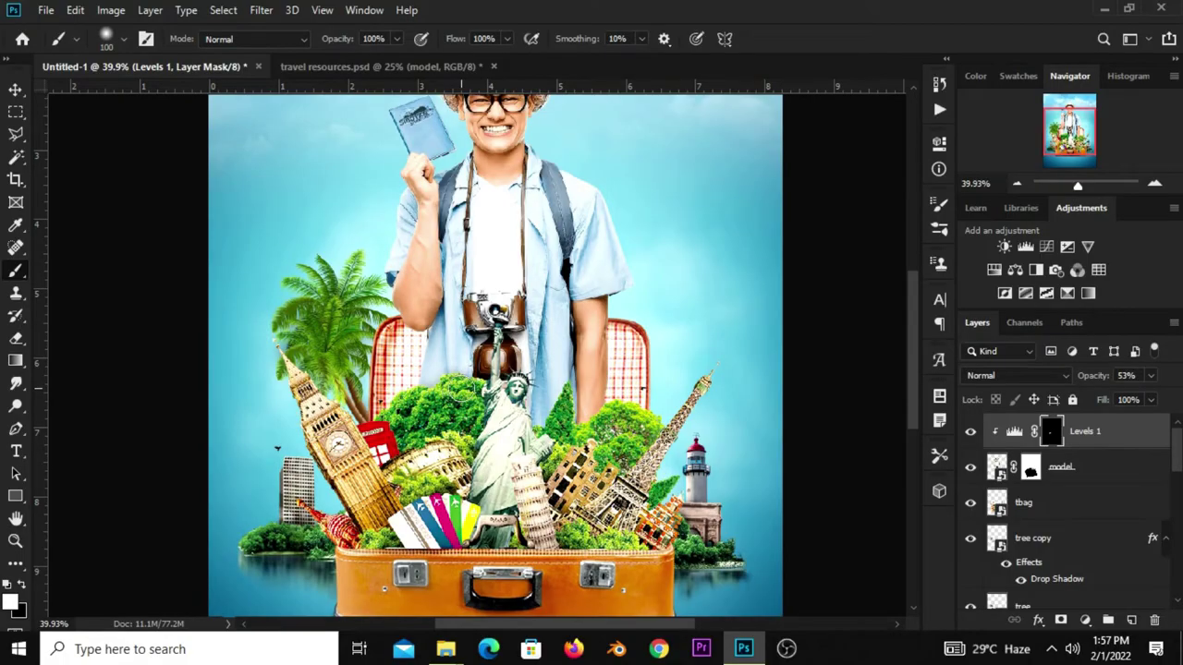
mouse_move(453, 390)
mouse_down()
mouse_move(535, 436)
mouse_move(555, 433)
mouse_move(561, 406)
mouse_up()
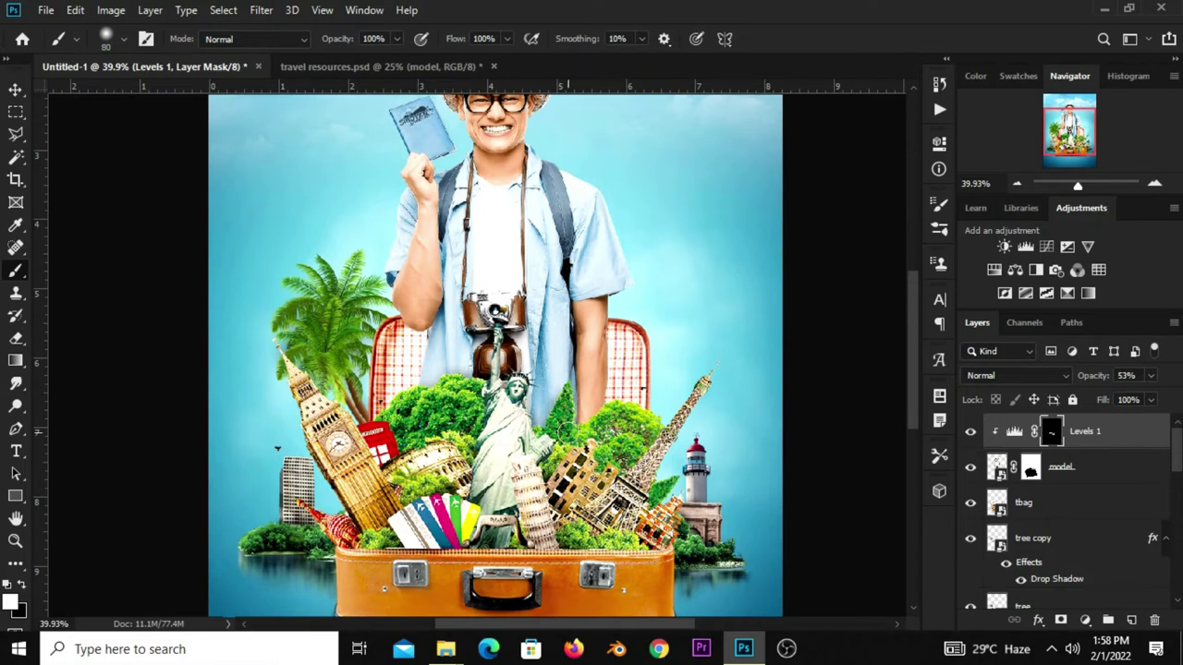
mouse_move(584, 431)
mouse_down()
mouse_move(605, 423)
mouse_move(596, 431)
mouse_move(581, 405)
mouse_move(576, 445)
mouse_move(571, 400)
mouse_up()
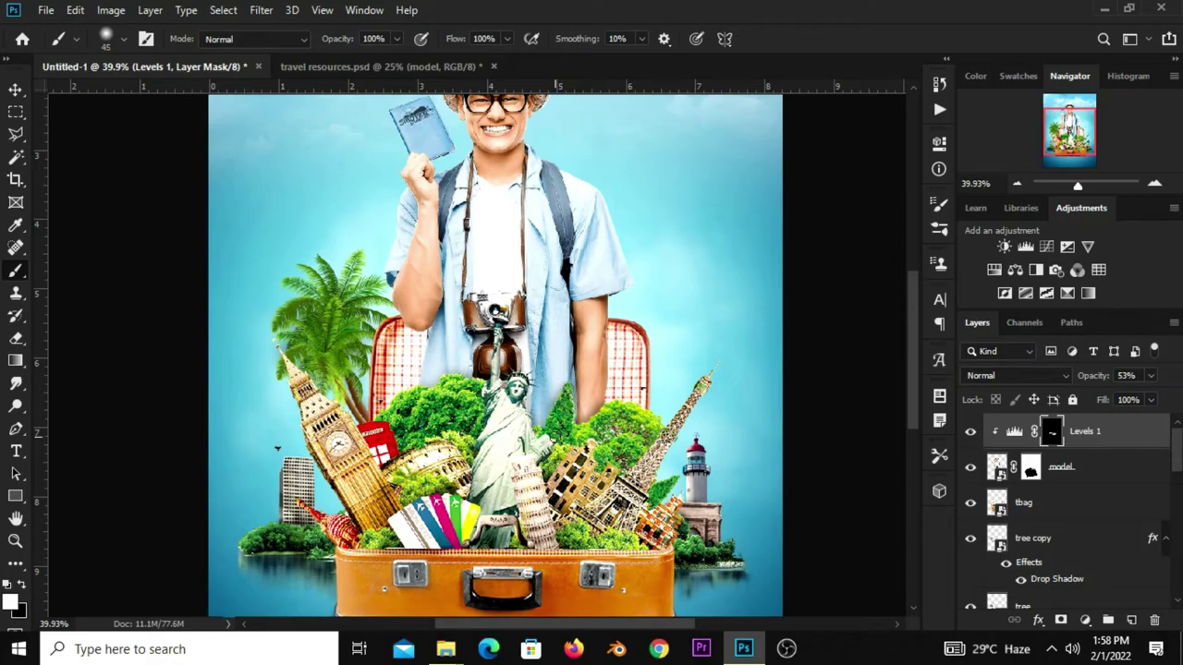
key(bracketright)
key(bracketright)
key(bracketright)
mouse_move(534, 437)
mouse_down()
mouse_move(493, 442)
mouse_move(492, 407)
mouse_up()
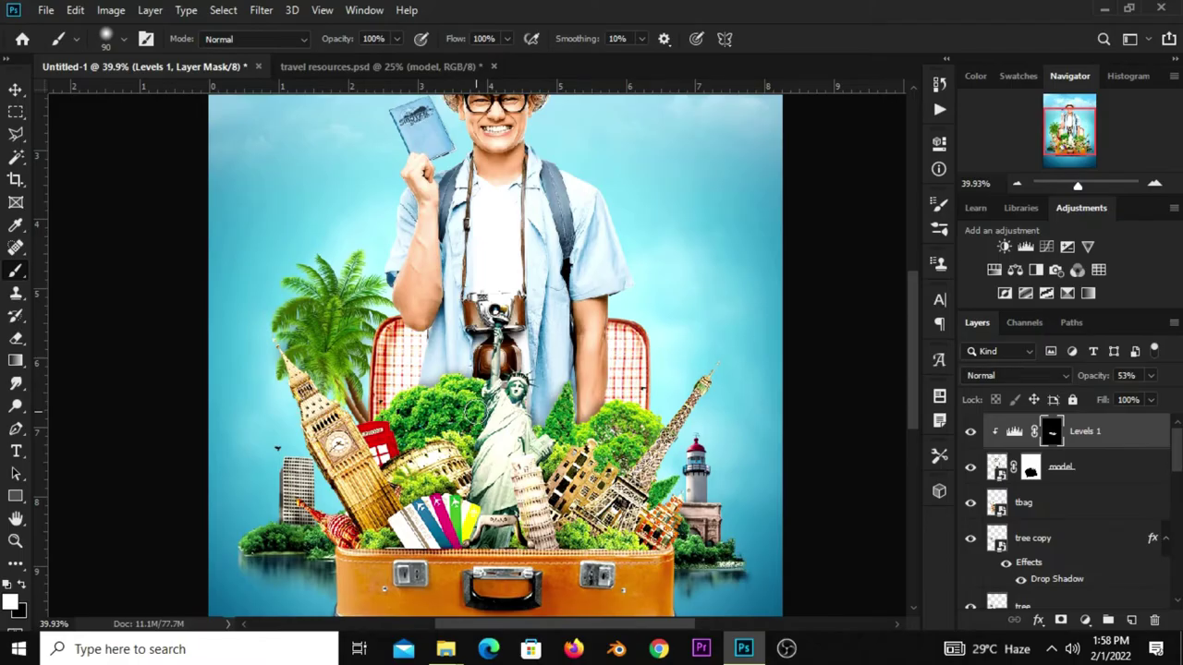
Compare the model with and without Levels 1, then fit the whole poster on screen.
click(16, 90)
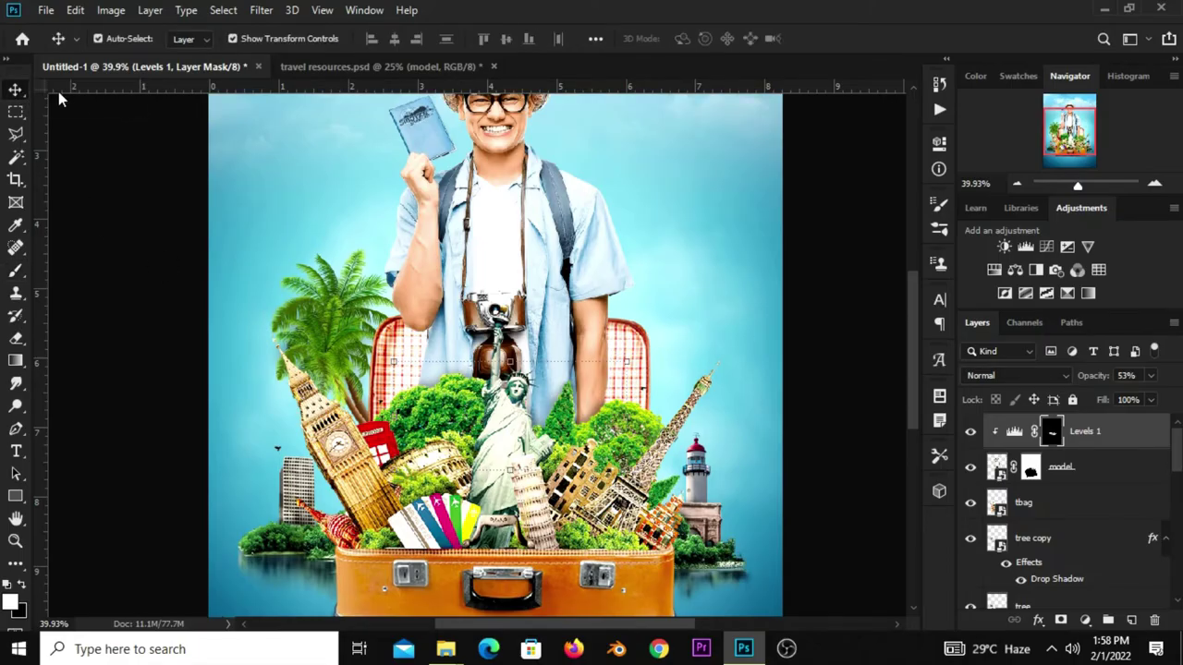
click(970, 432)
click(970, 432)
click(823, 425)
key(ctrl+0)
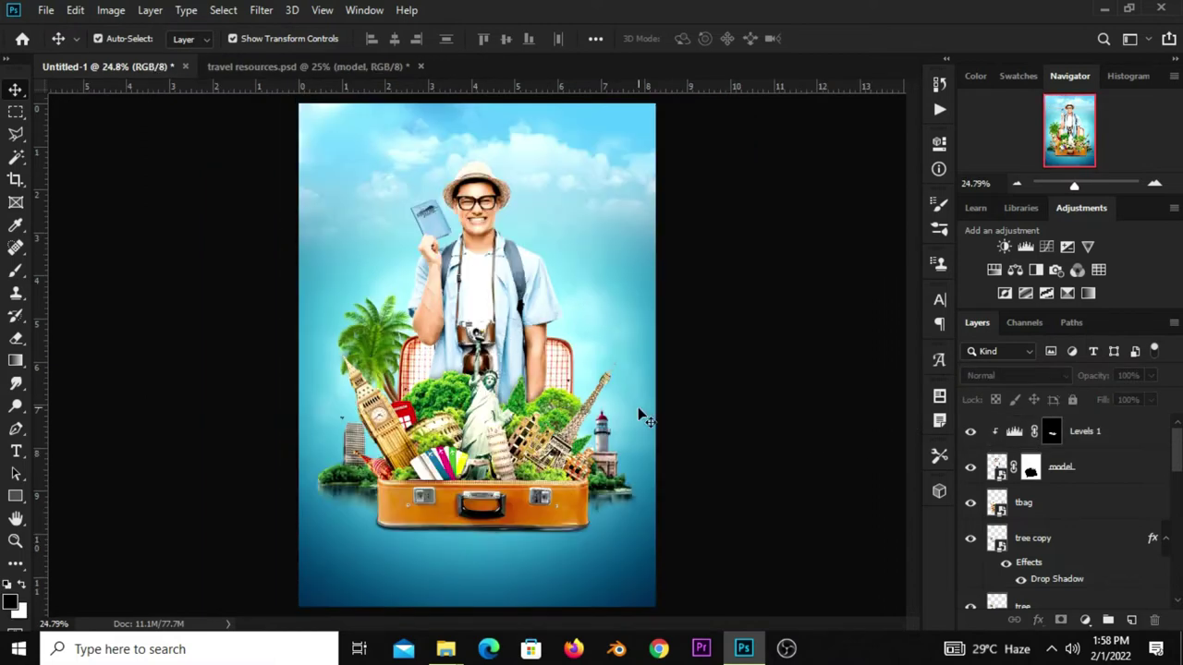
Lower the Levels 1 adjustment's opacity to 48%.
click(1052, 427)
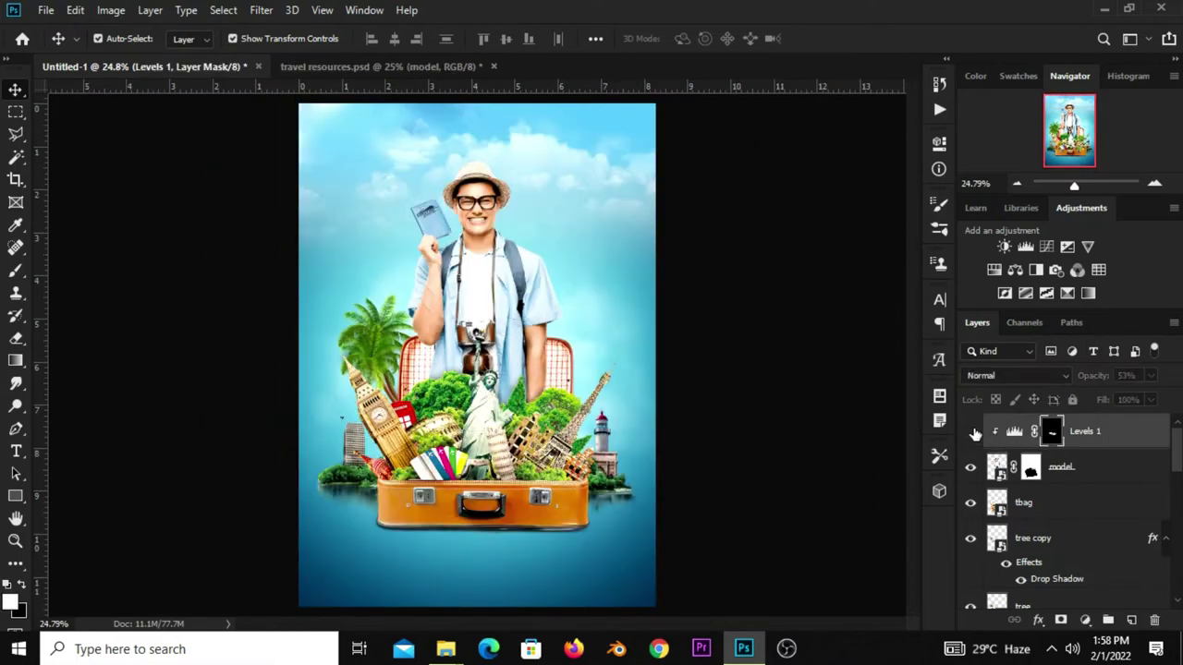
click(1152, 376)
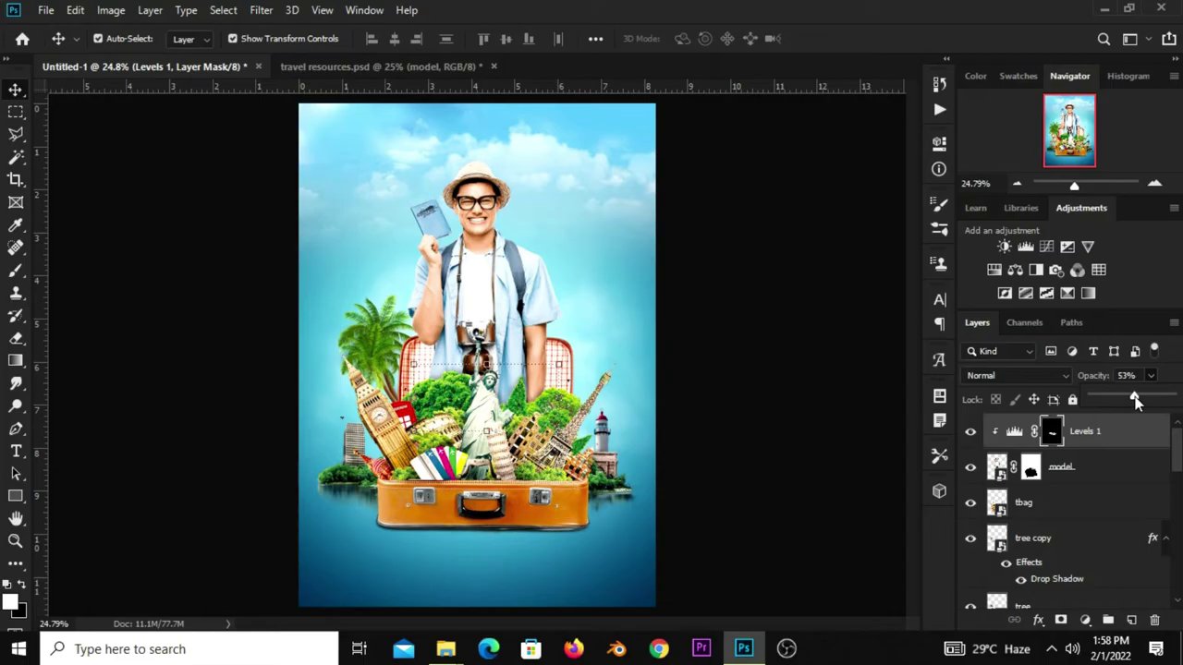
click(966, 446)
click(719, 425)
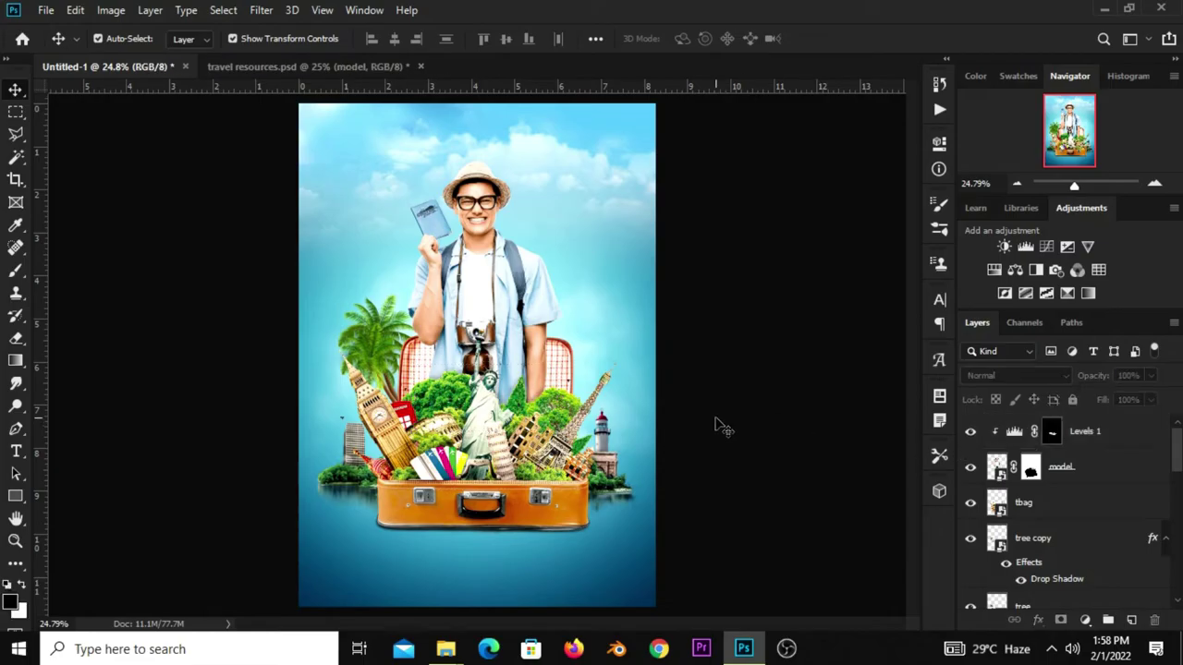
Select the tbag suitcase layer and discard an unwanted Curves 1 adjustment.
click(622, 496)
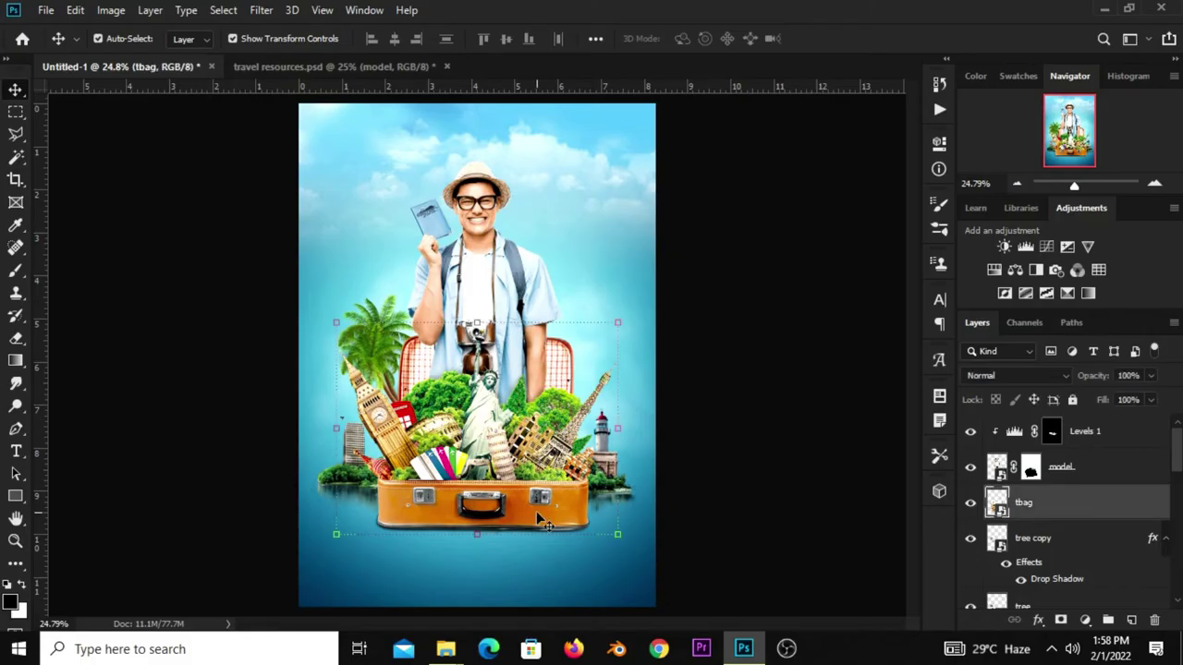
click(970, 503)
click(970, 503)
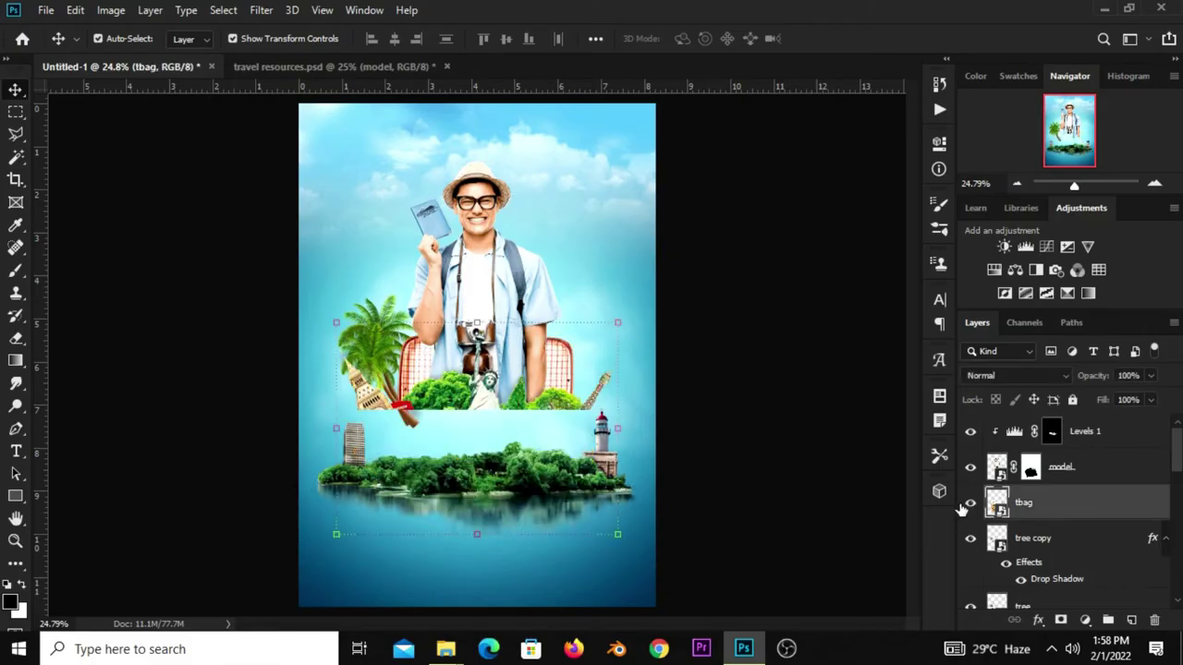
click(1086, 621)
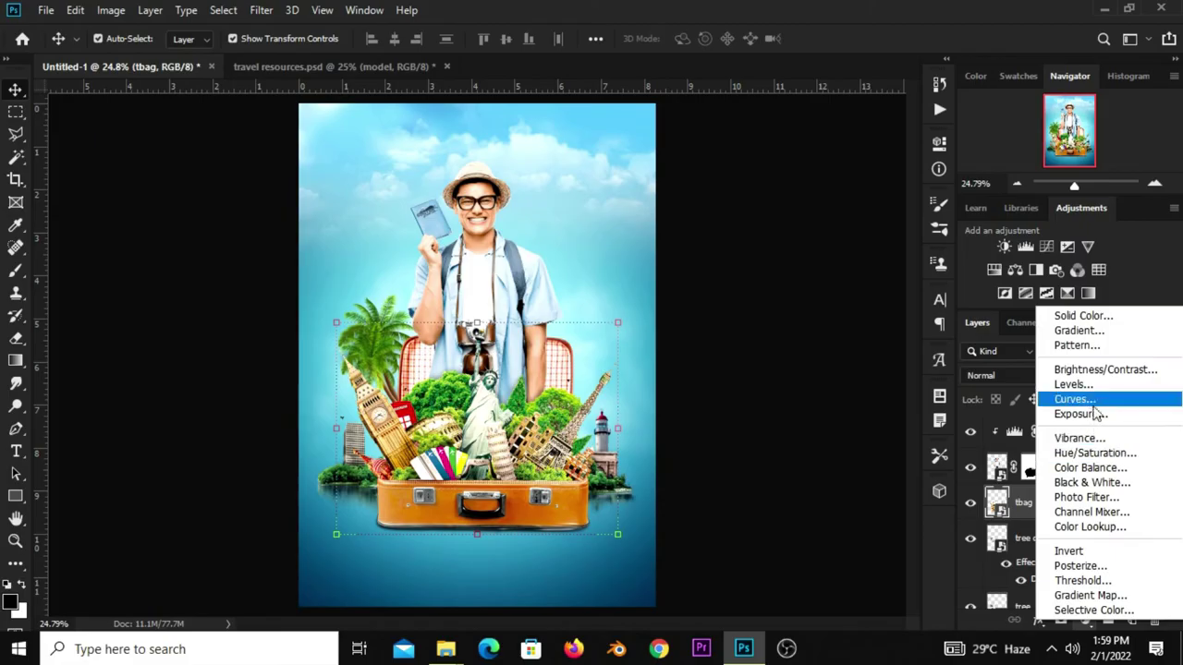
click(1091, 386)
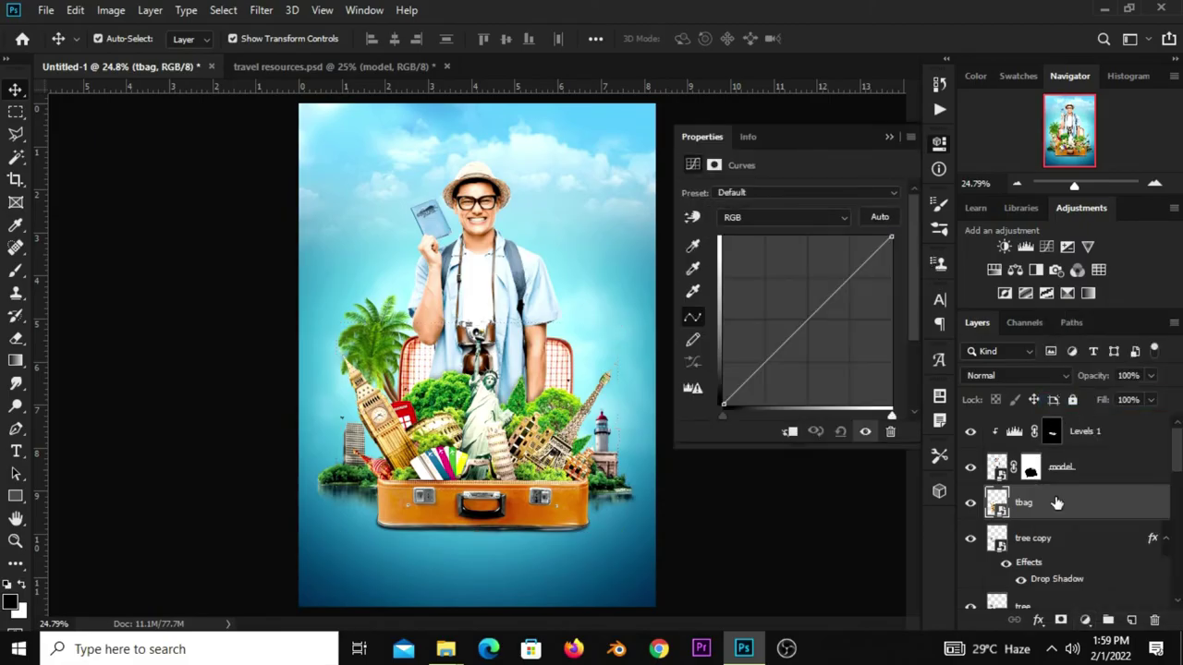
click(1154, 620)
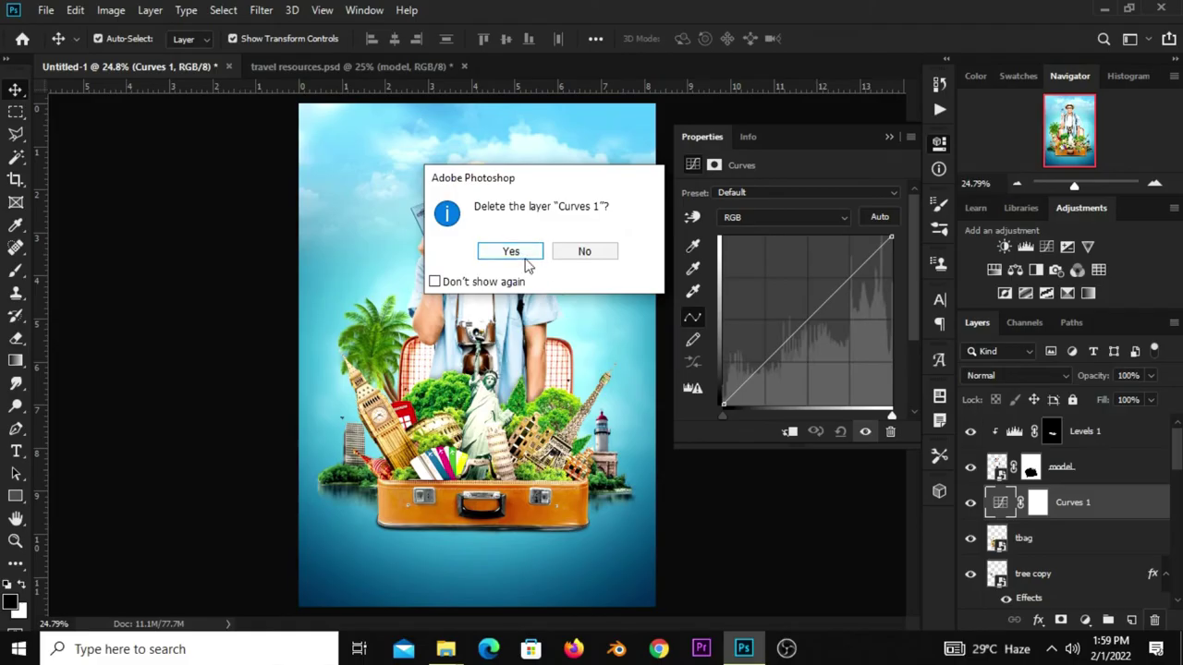
click(523, 257)
Add a Levels 2 adjustment clipped to tbag, lowering output white to darken the suitcase.
click(1085, 620)
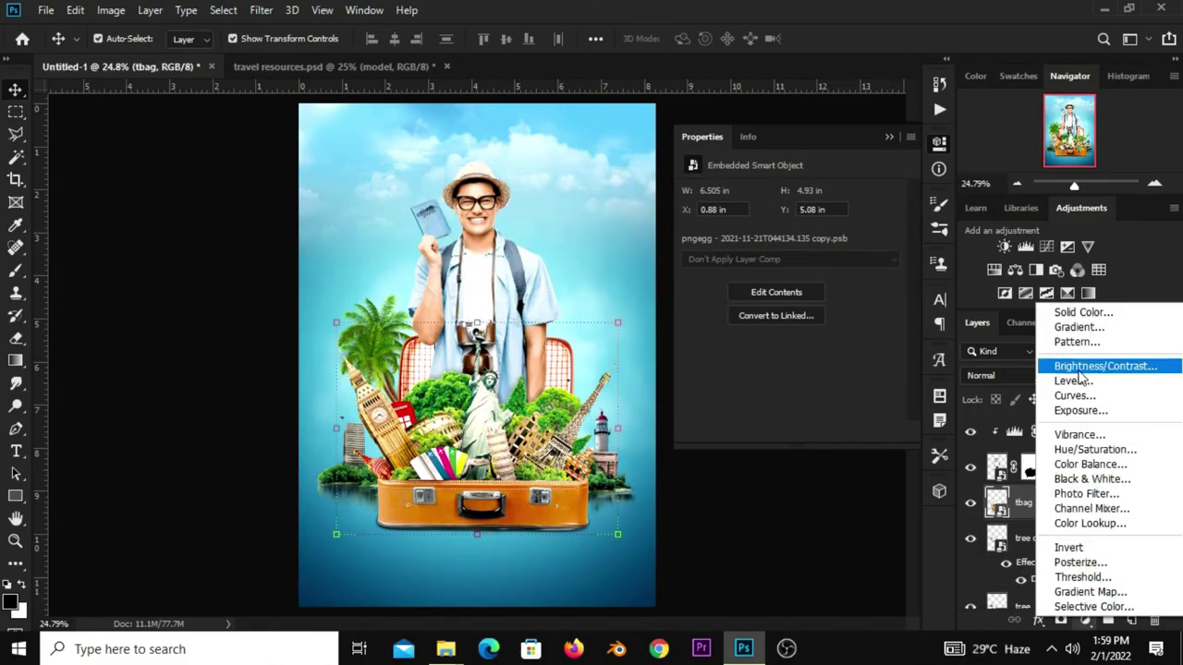
click(1077, 385)
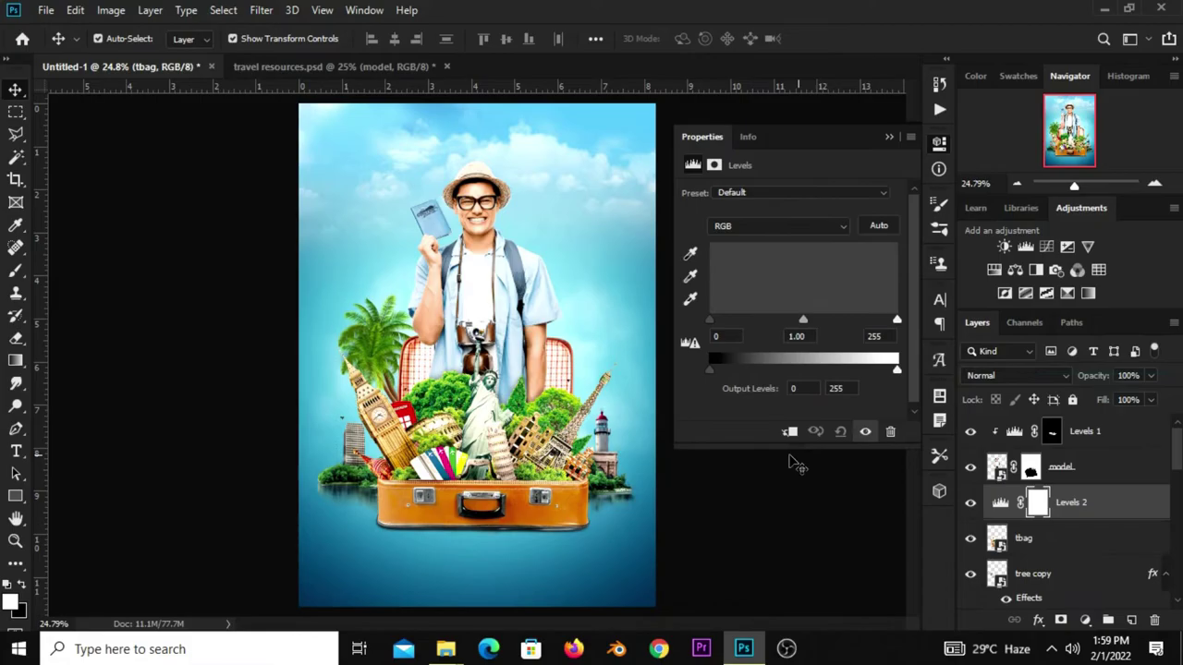
click(791, 432)
drag(895, 370, 772, 370)
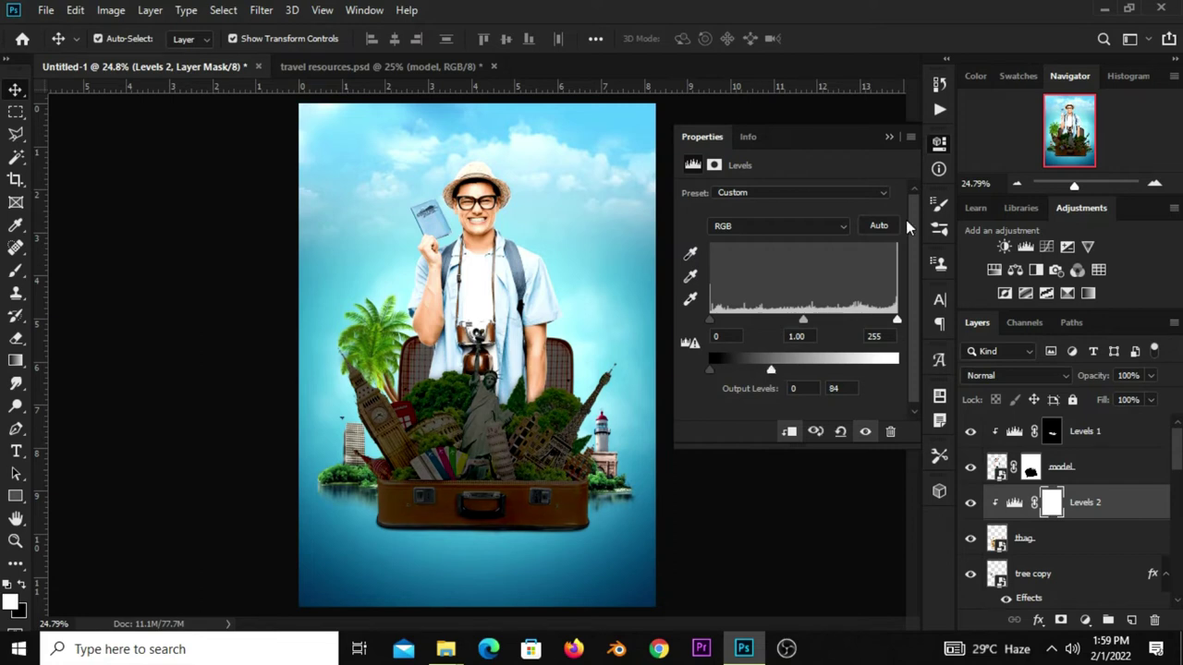
click(889, 137)
click(970, 502)
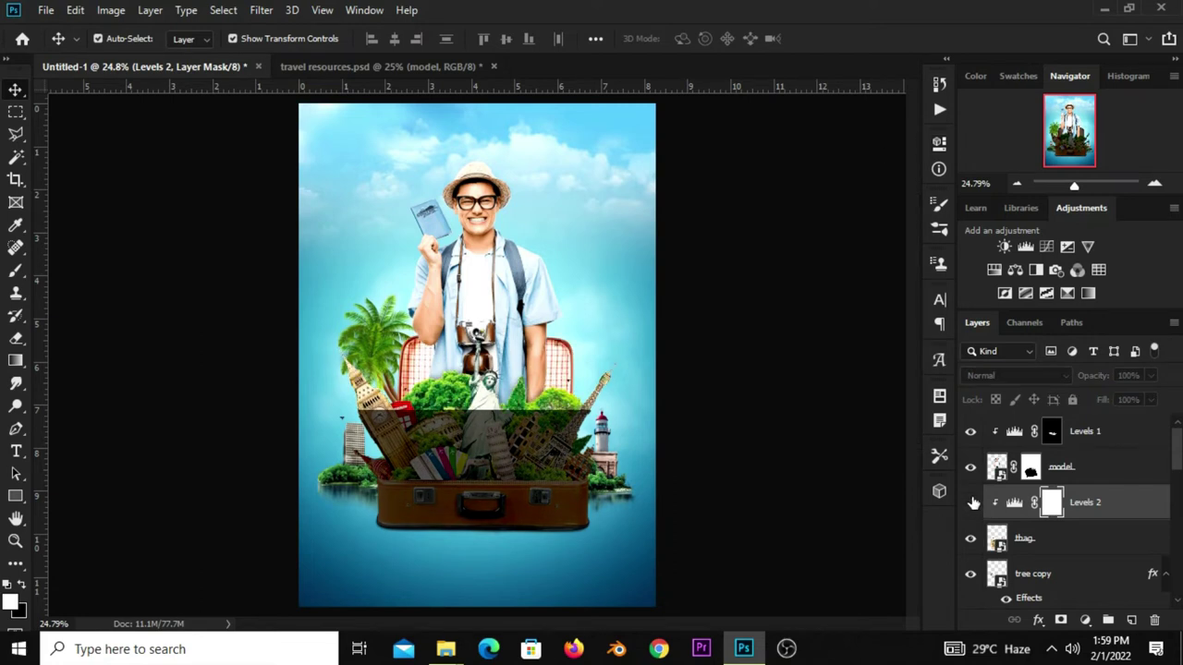
click(970, 503)
Set Levels 2 to 55% opacity and invert its mask to black.
click(1150, 375)
mouse_move(1153, 399)
mouse_down()
mouse_move(1104, 399)
mouse_move(1118, 397)
mouse_up()
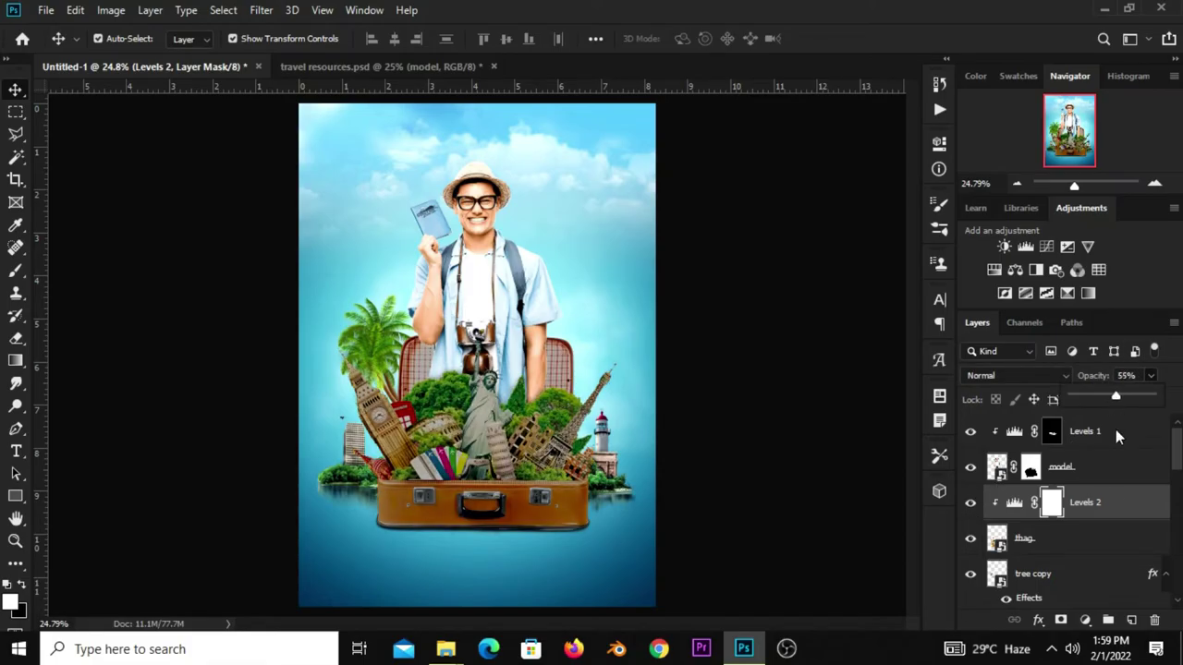
click(1057, 508)
click(1052, 502)
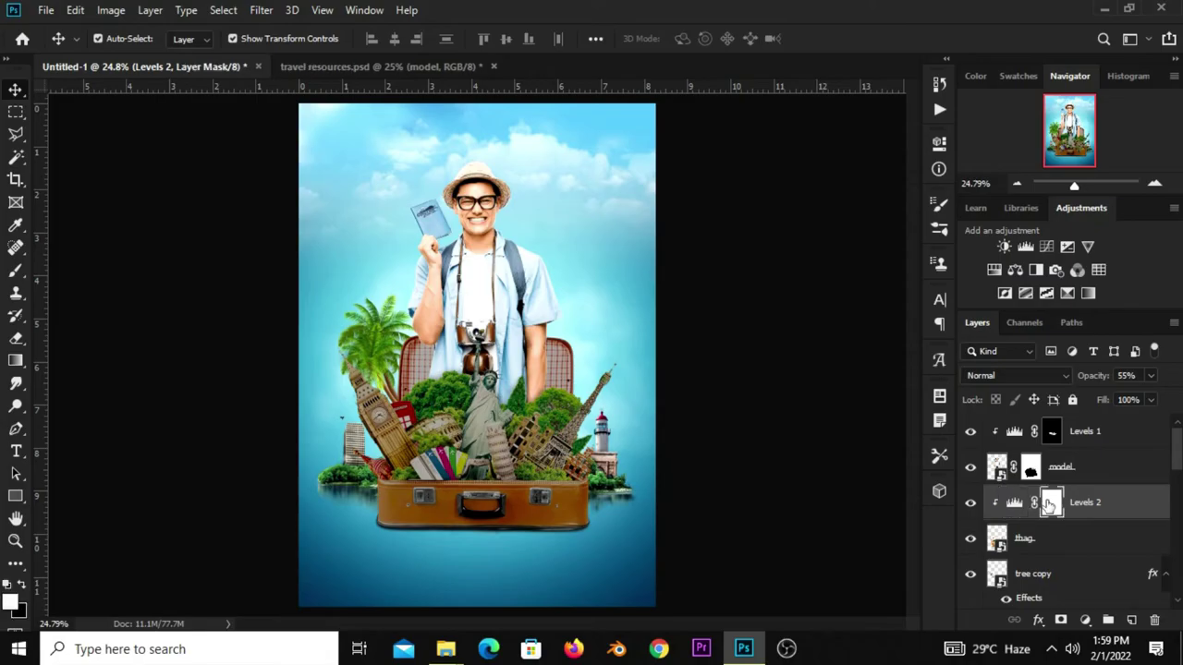
key(ctrl+i)
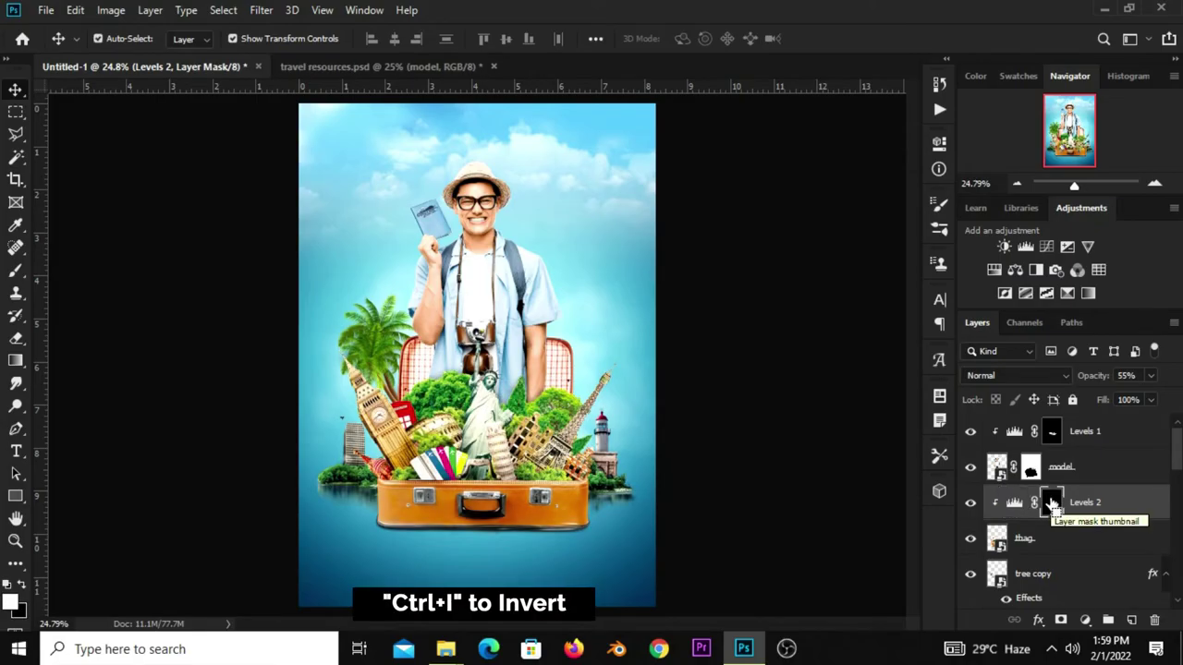
Choose the Brush tool with white as the foreground colour.
click(16, 270)
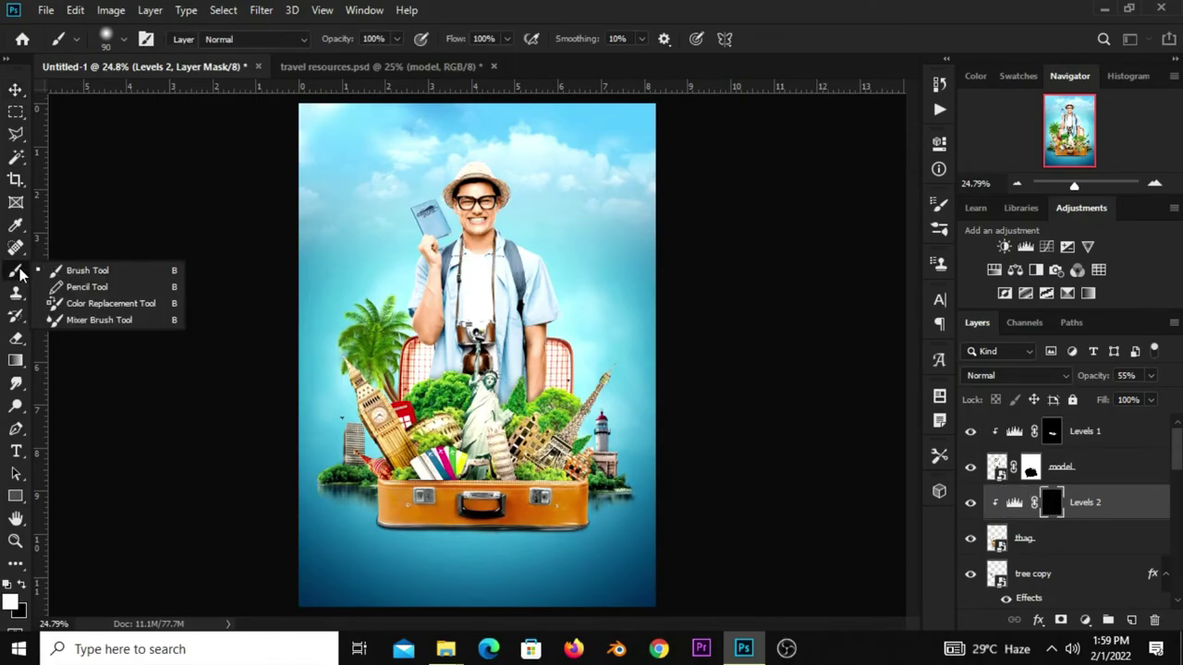
click(75, 274)
click(10, 603)
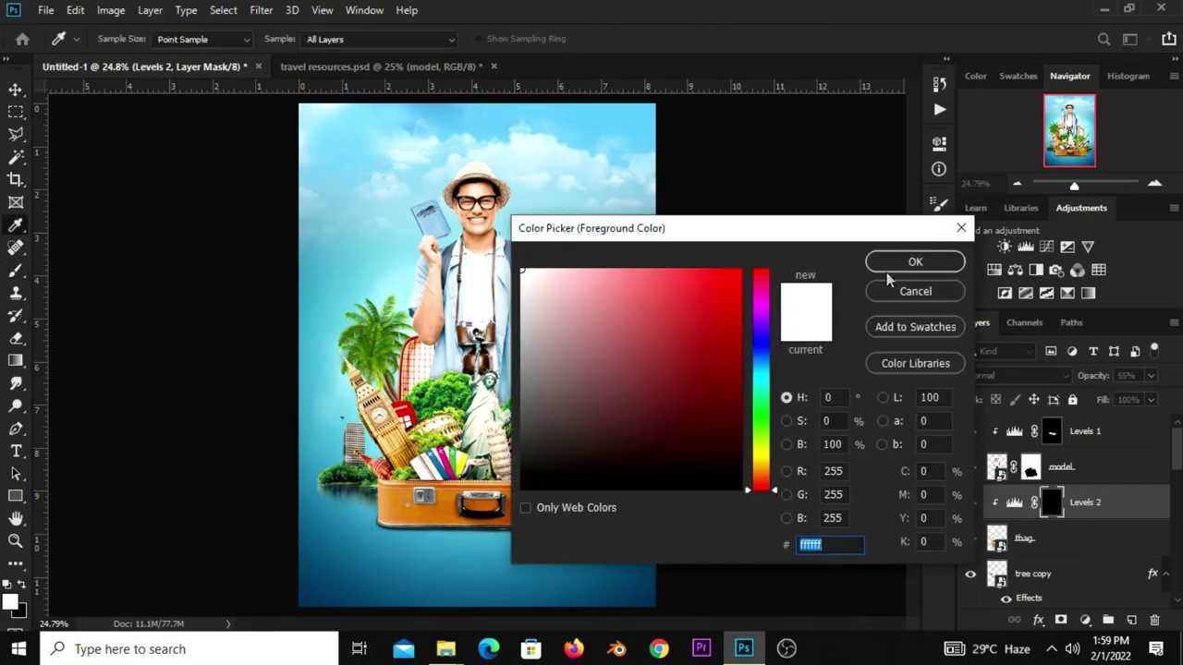
click(891, 265)
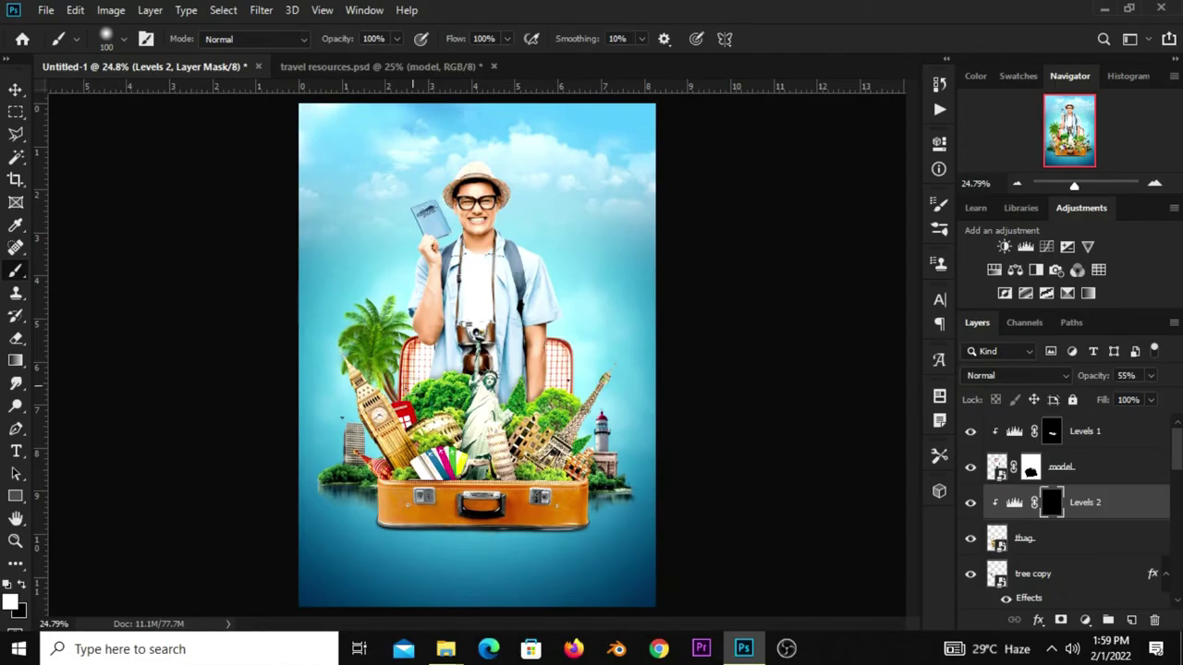
Paint white on the Levels 2 mask along the right arm's edge and left elbow.
scroll(412, 379, up, 5)
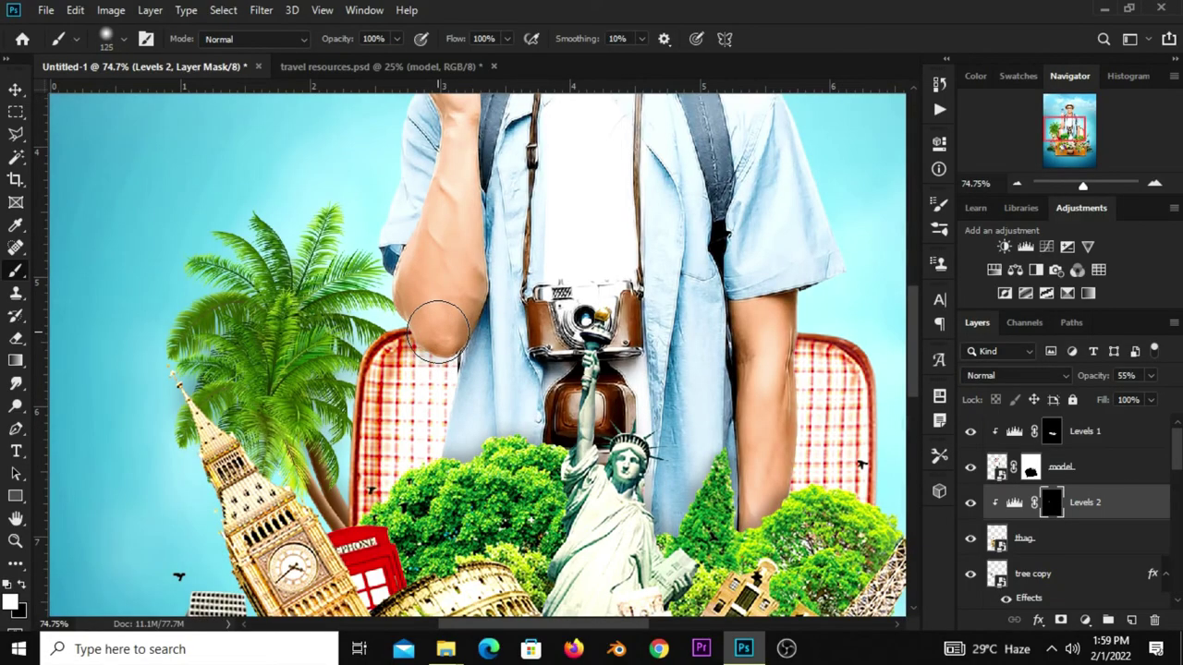
key(bracketleft)
key(bracketleft)
key(bracketright)
mouse_move(468, 450)
mouse_down()
mouse_move(471, 386)
mouse_move(454, 428)
mouse_up()
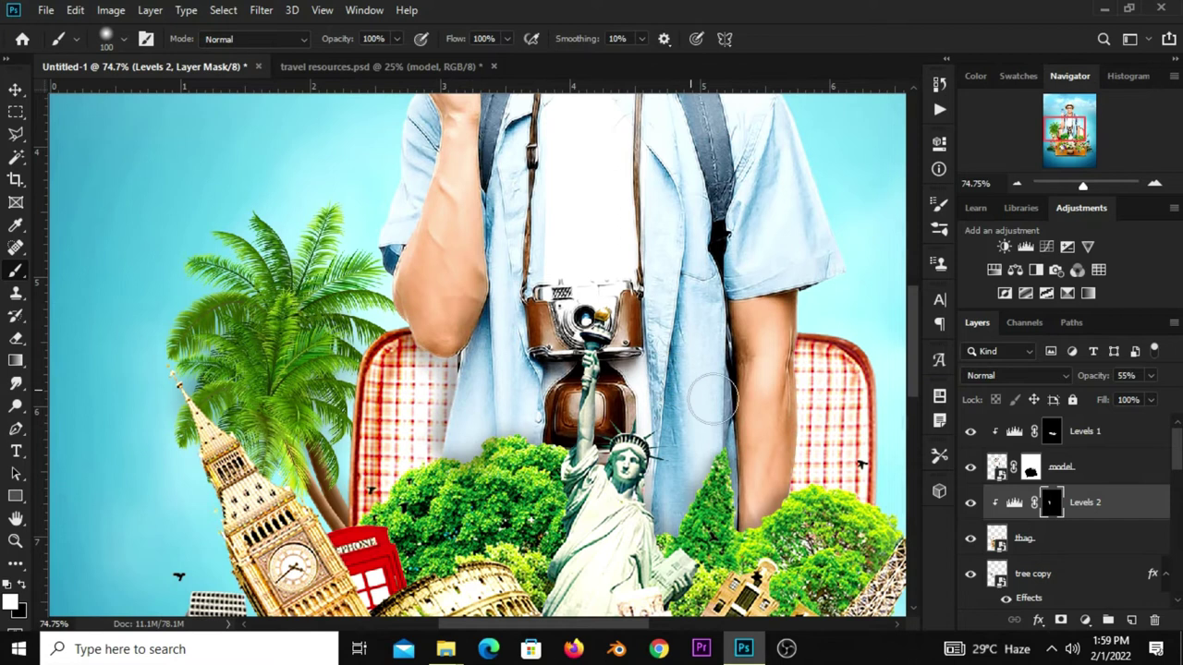
mouse_move(770, 407)
mouse_down()
mouse_move(766, 477)
mouse_move(769, 353)
mouse_move(770, 476)
mouse_move(766, 422)
mouse_up()
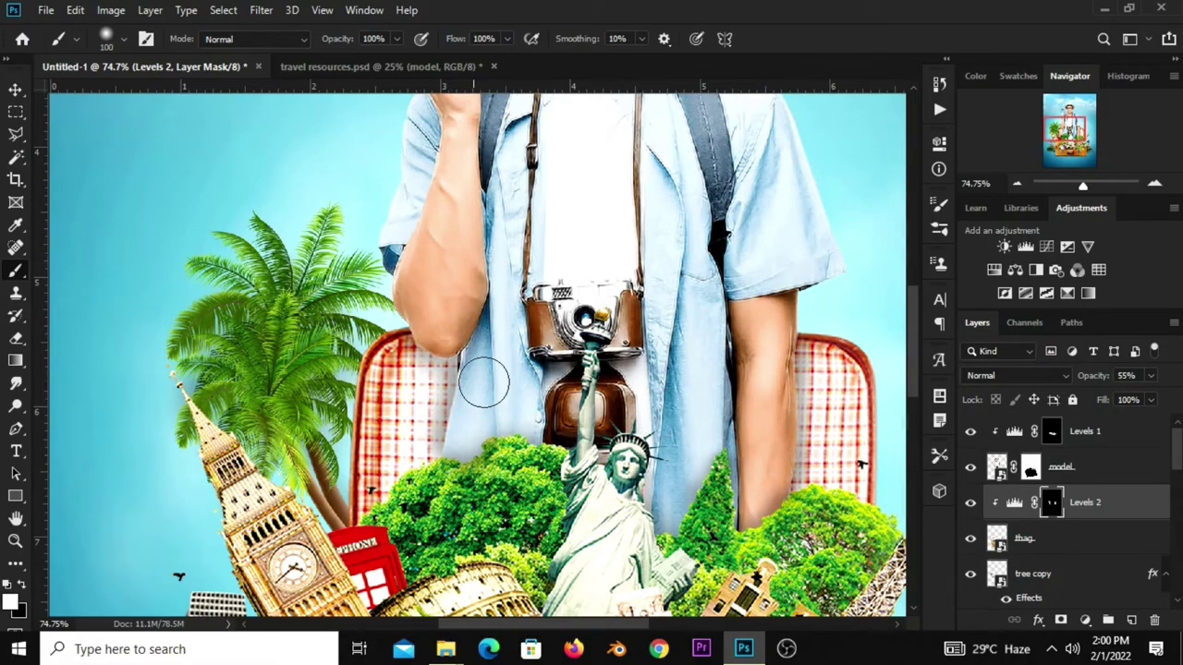
drag(431, 323, 451, 343)
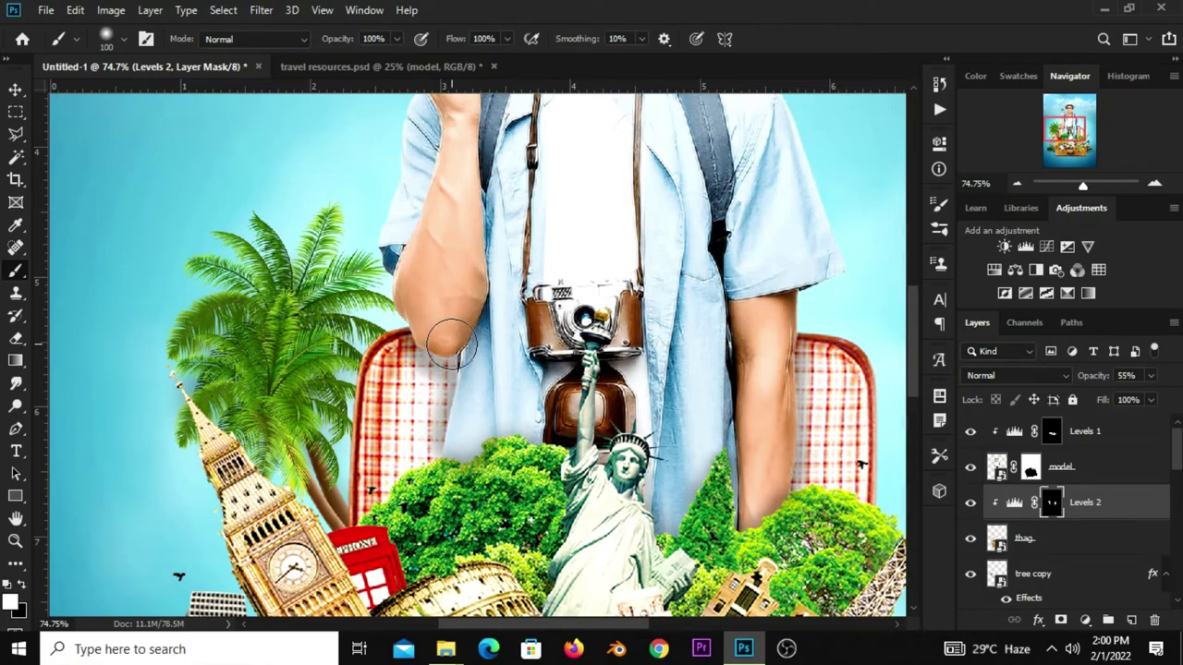
Raise Levels 2 opacity to 75% and compare it on and off.
scroll(452, 344, down, 2)
scroll(467, 365, down, 2)
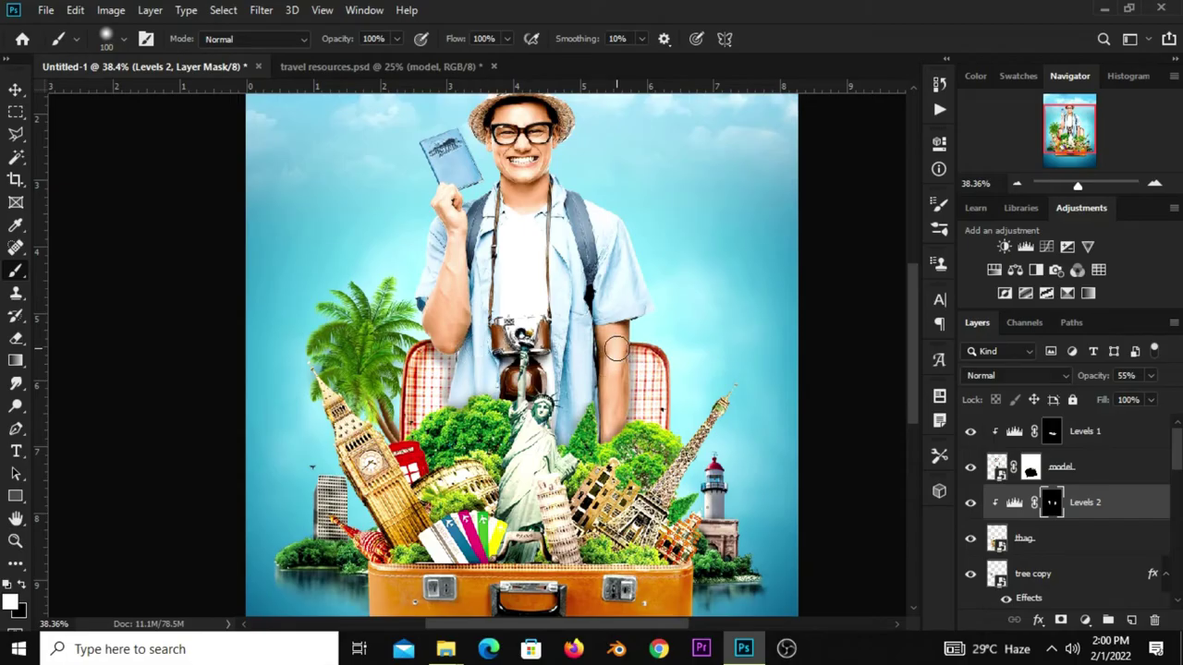
click(1151, 375)
drag(1135, 399, 1156, 409)
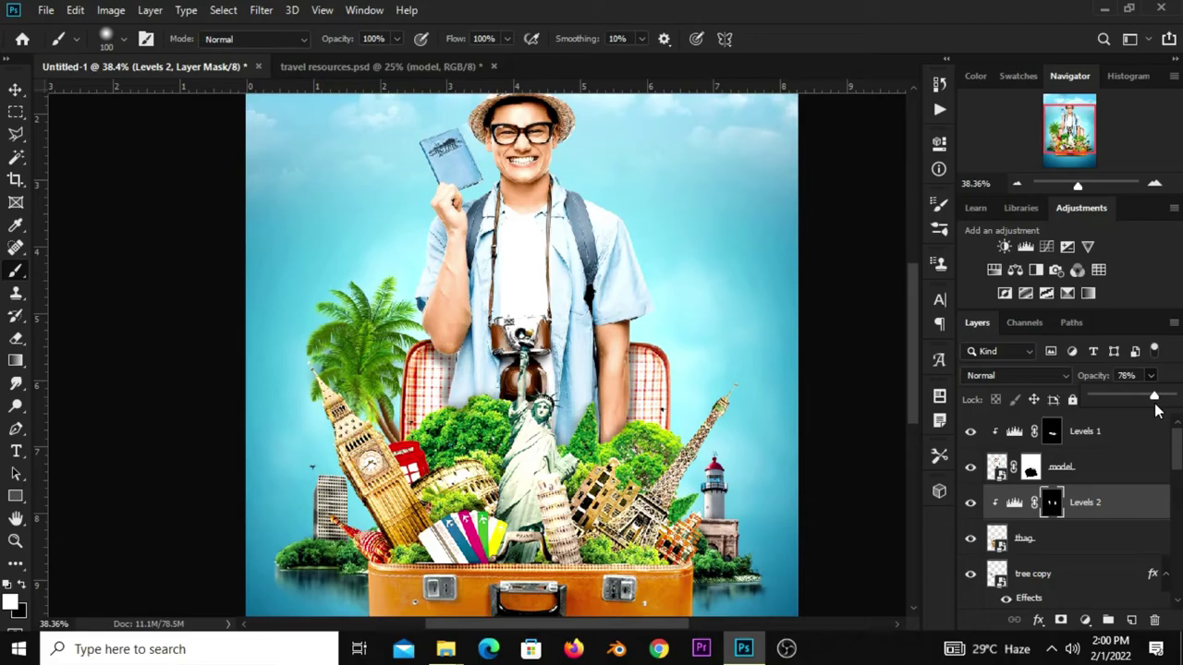
scroll(425, 369, up, 3)
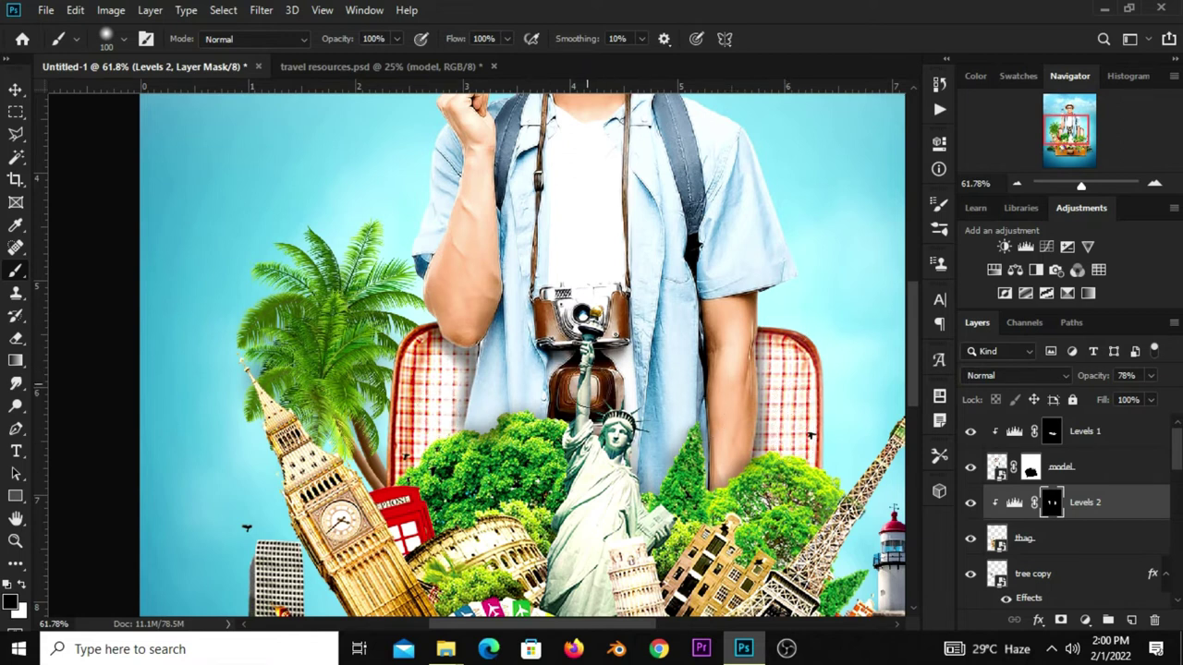
scroll(592, 387, down, 1)
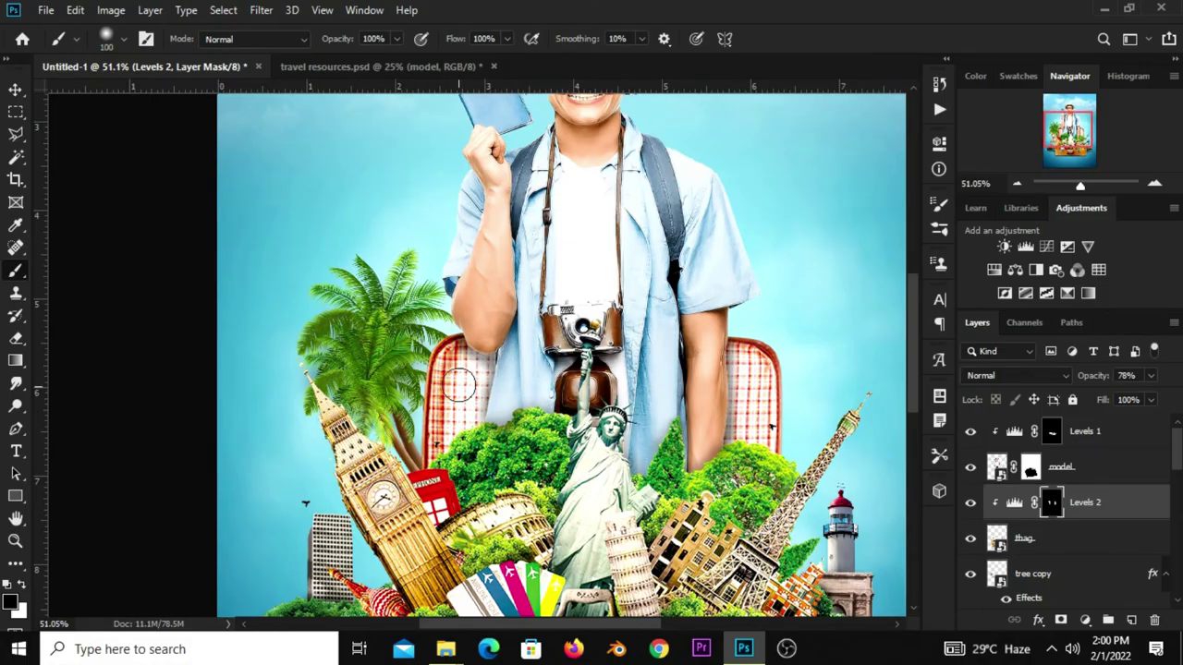
click(971, 502)
click(970, 502)
Lower Levels 2 opacity to 62% and check the result against the hidden layer.
click(1149, 376)
drag(1146, 397, 1141, 399)
click(970, 502)
click(970, 502)
click(970, 502)
scroll(398, 341, down, 5)
scroll(399, 341, up, 1)
scroll(398, 341, down, 1)
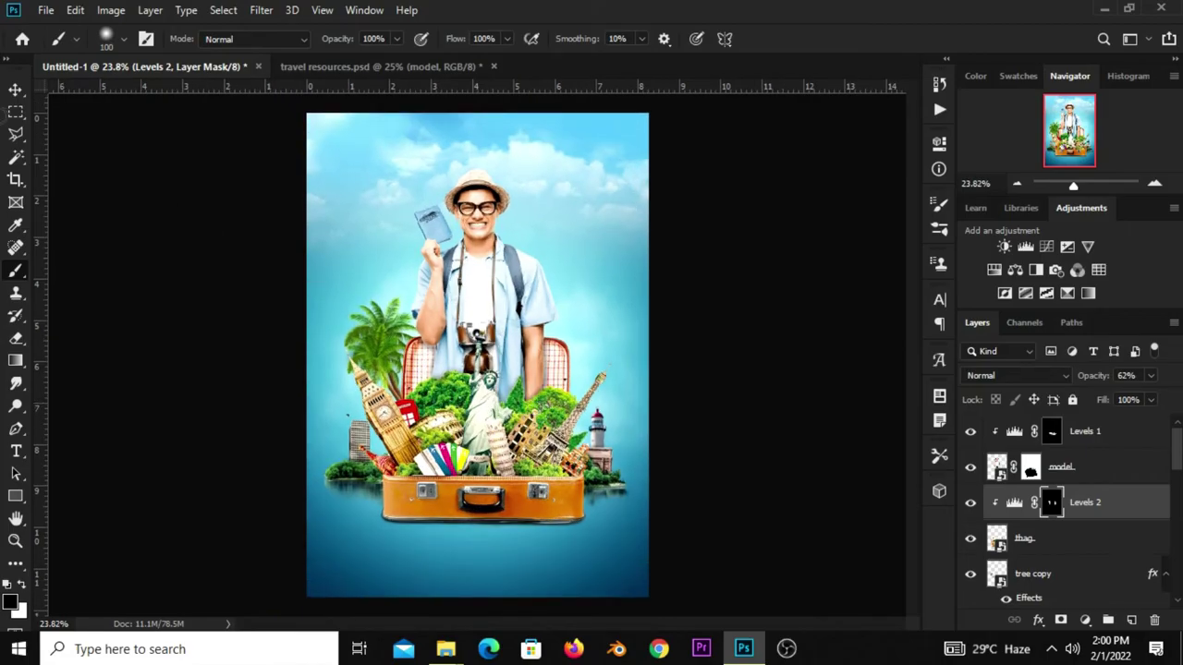
click(15, 89)
click(164, 257)
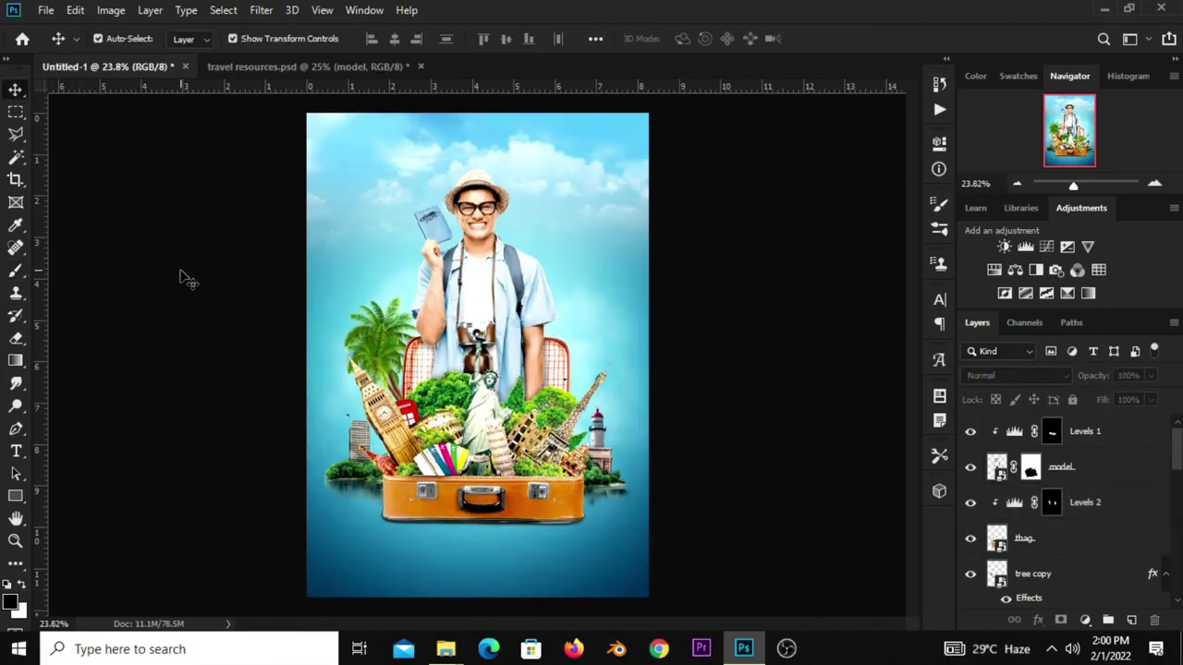
Bring the Lorem ipsum text layer from travel resources.psd and centre it below the suitcase.
click(287, 70)
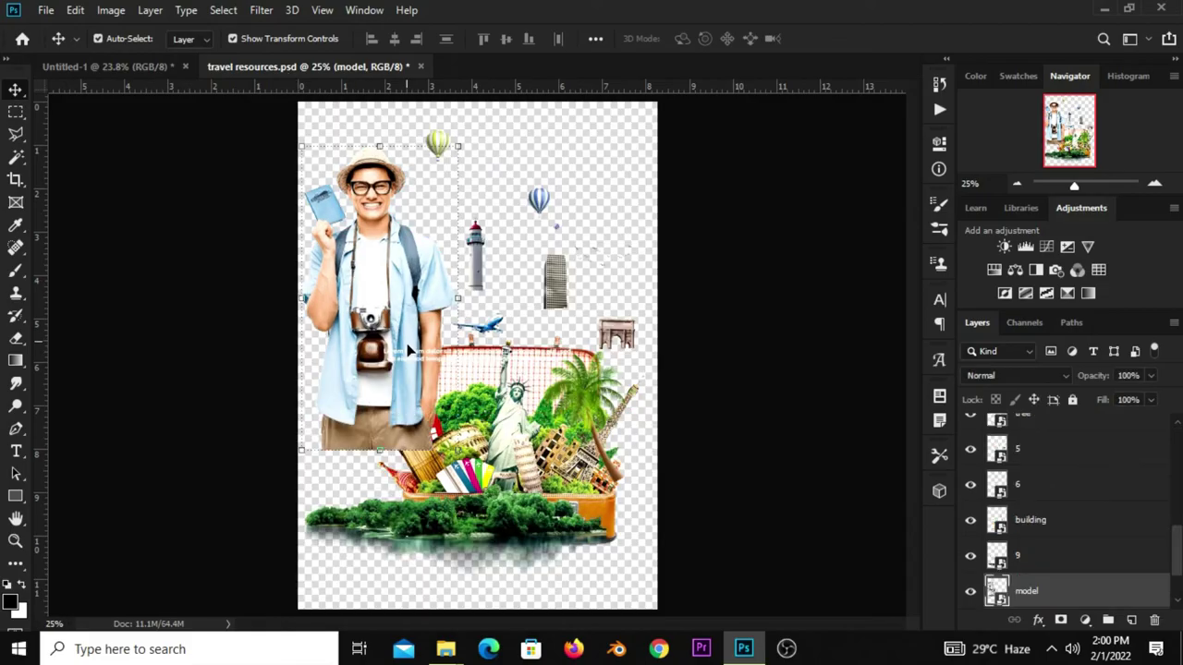
drag(414, 356, 500, 330)
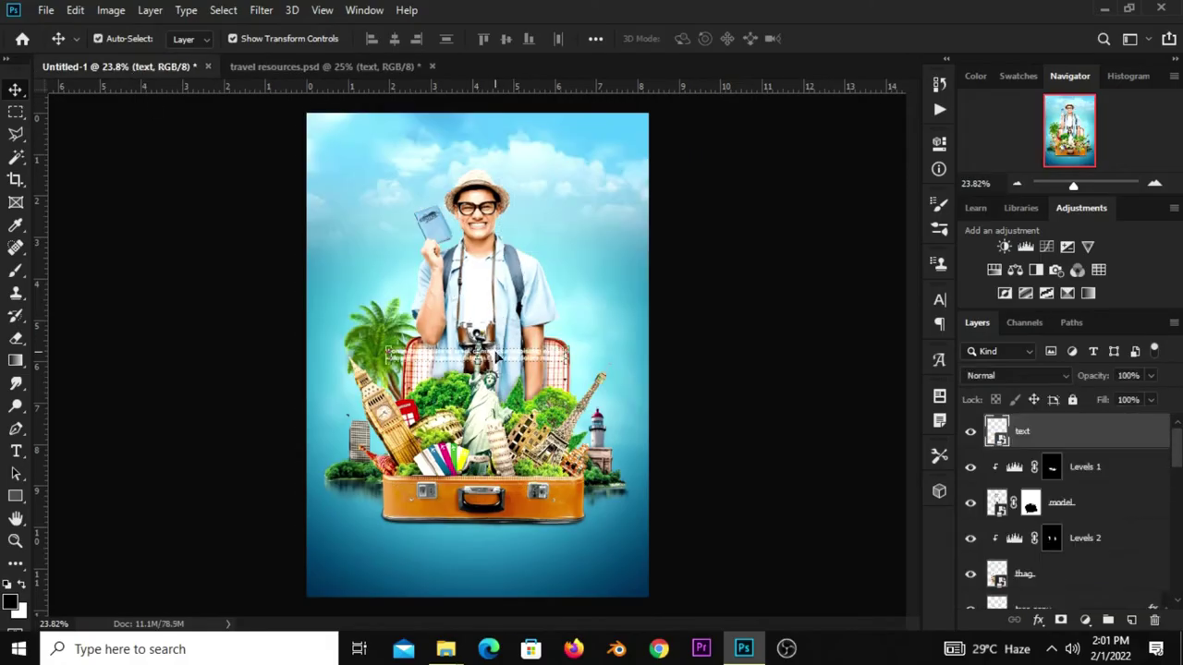
drag(518, 368, 520, 568)
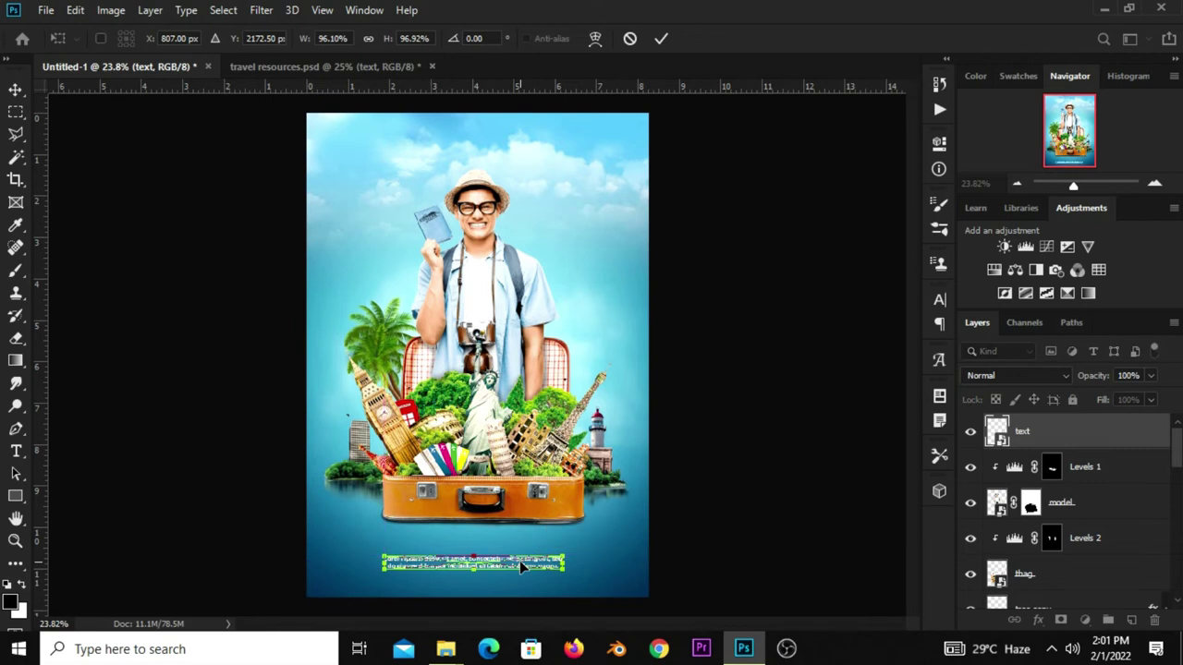
key(Return)
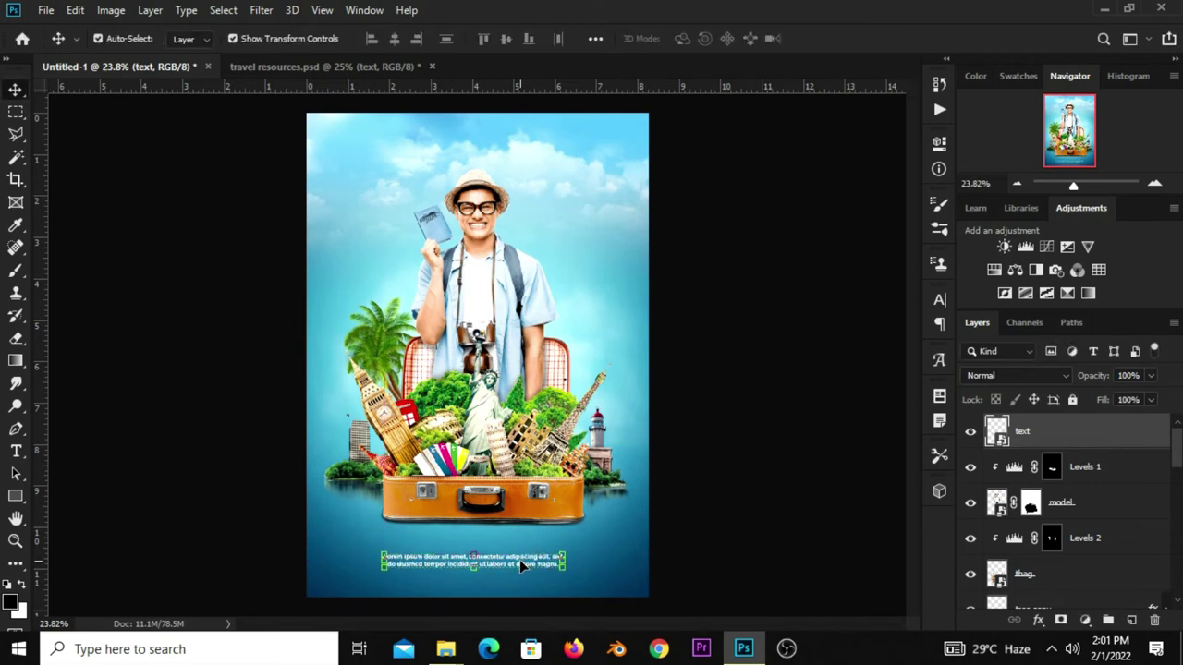
click(700, 528)
click(546, 508)
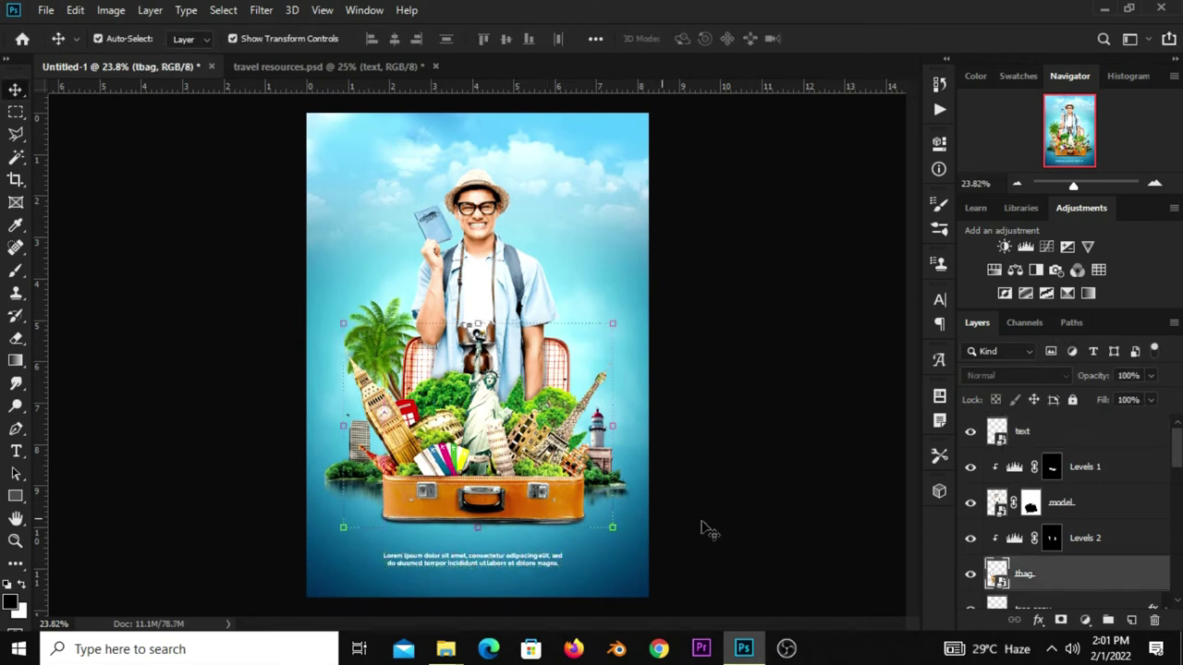
Add a new empty Layer 5 above tree copy, beneath the bag collage.
click(970, 574)
click(971, 574)
scroll(1040, 563, down, 2)
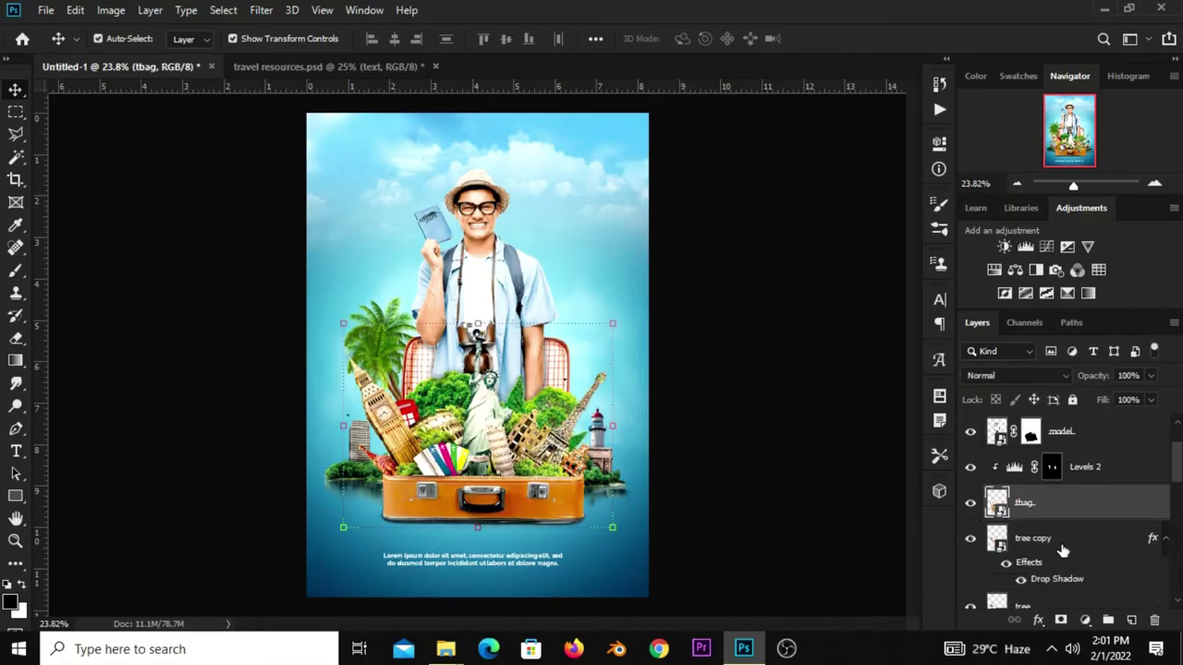
click(1049, 537)
click(1133, 620)
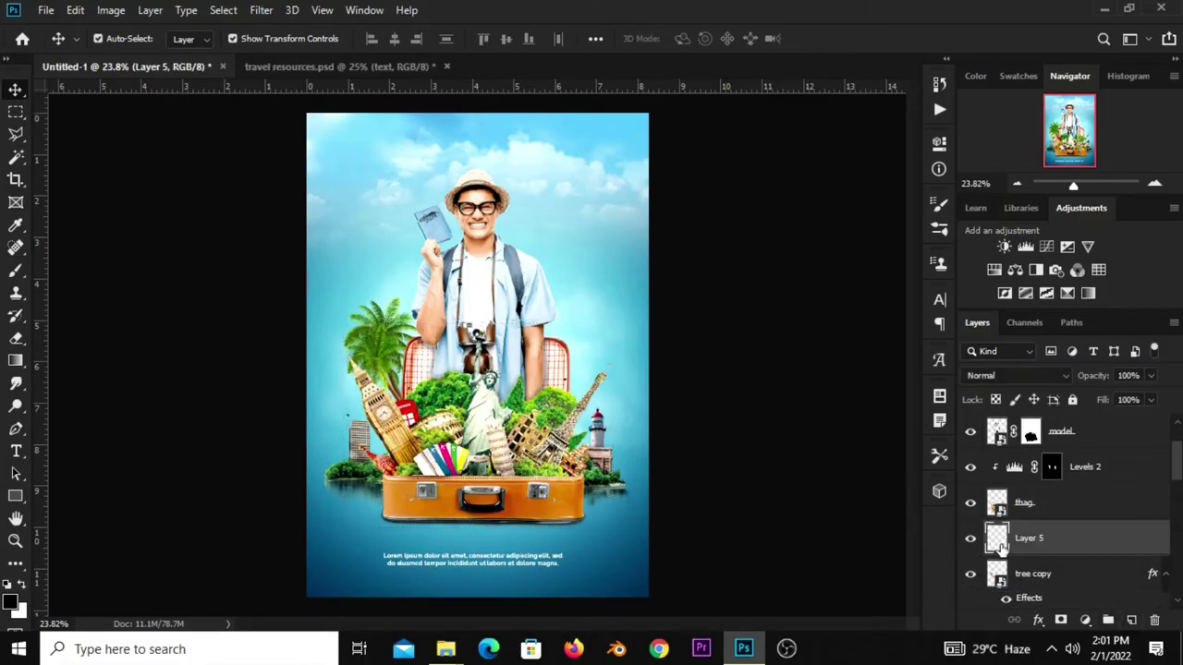
Set up a black Brush with its tip flattened to 14% roundness.
right_click(18, 273)
click(89, 272)
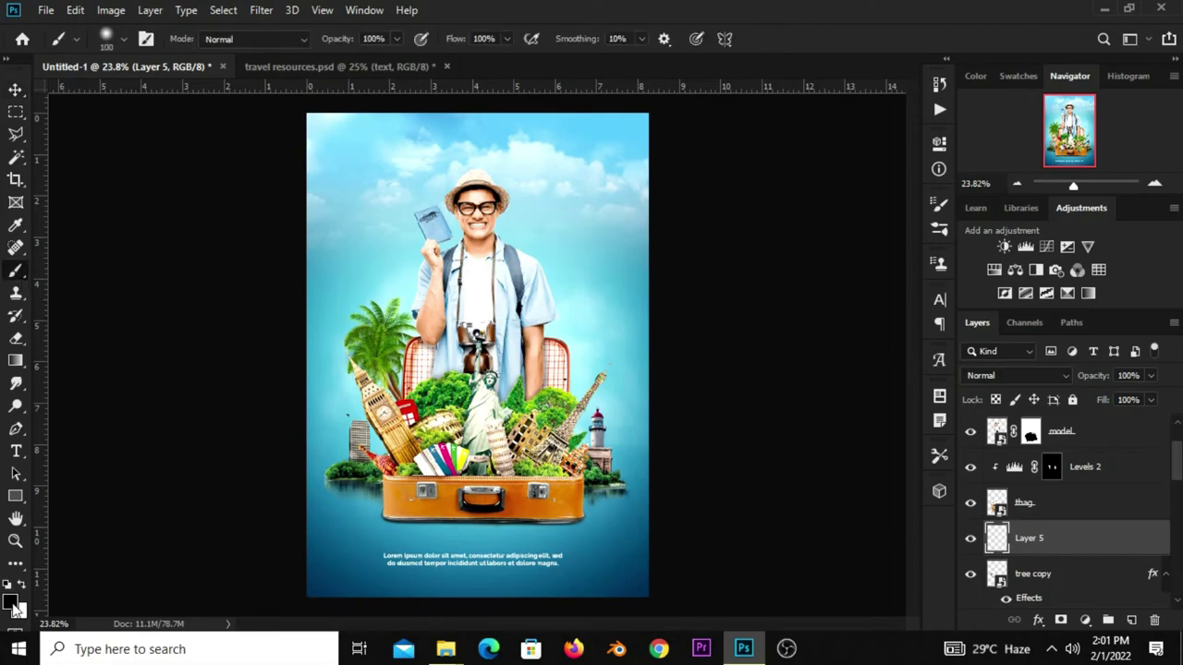
click(11, 601)
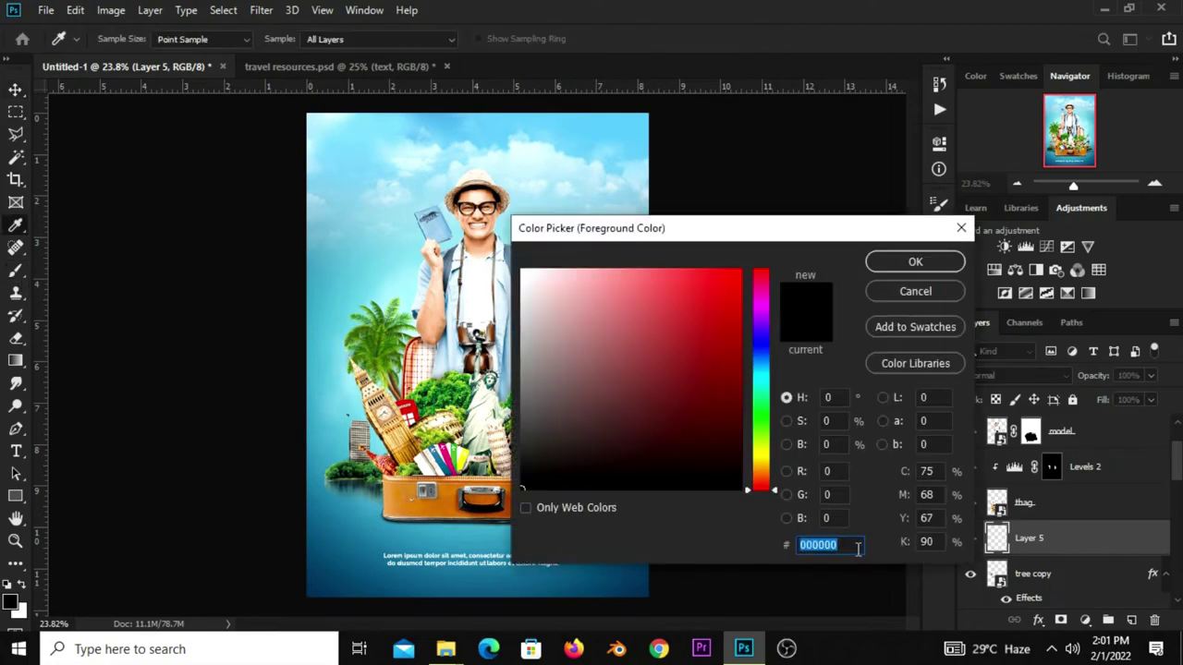
click(885, 261)
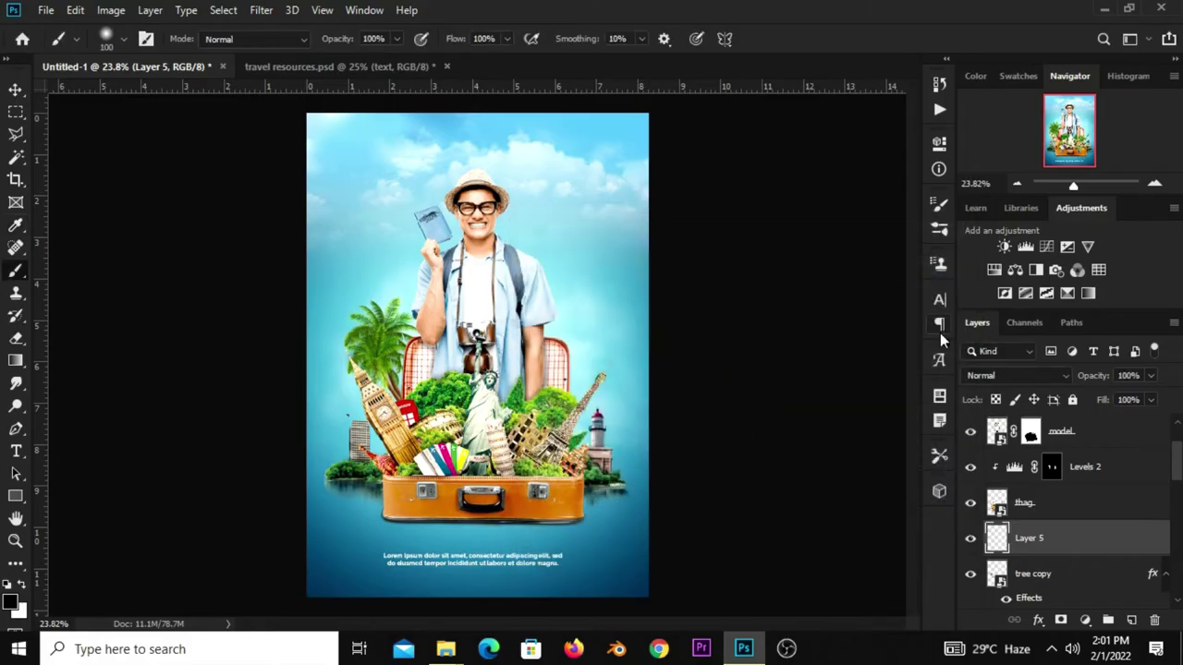
click(941, 205)
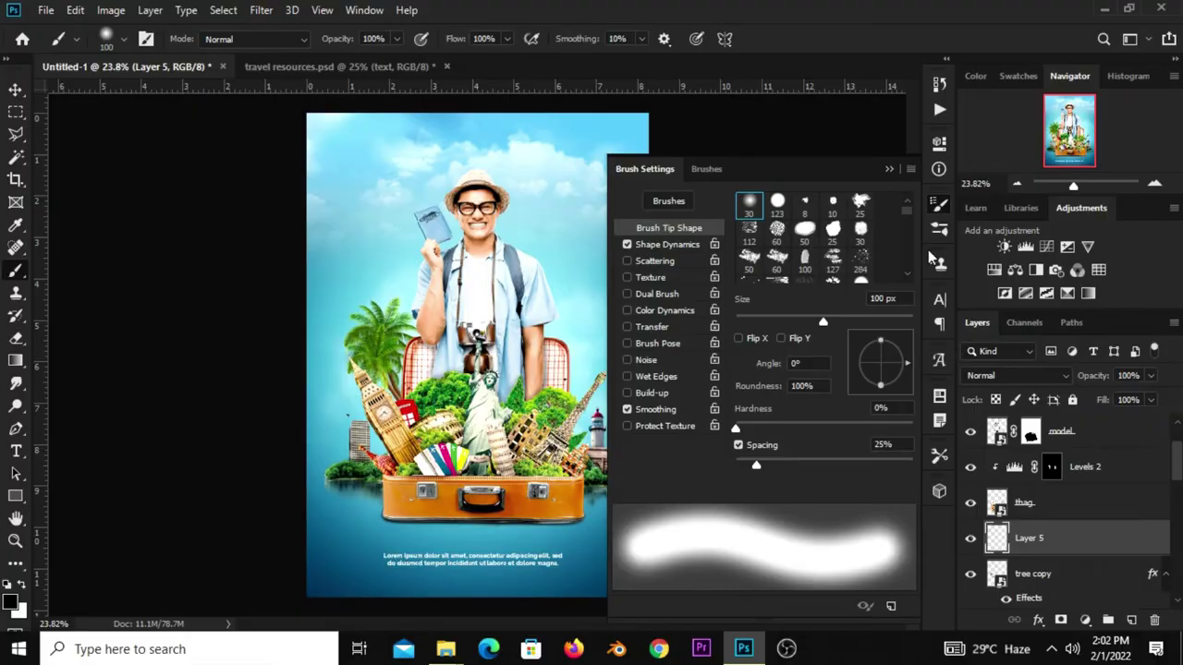
drag(880, 386, 881, 370)
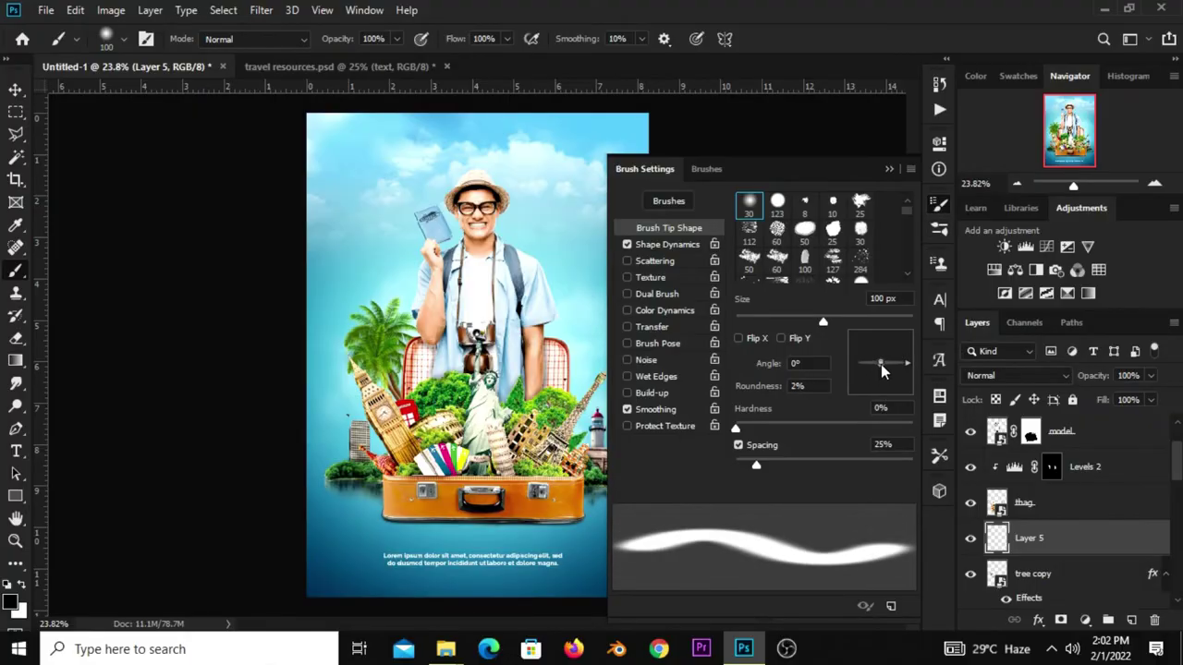
click(890, 171)
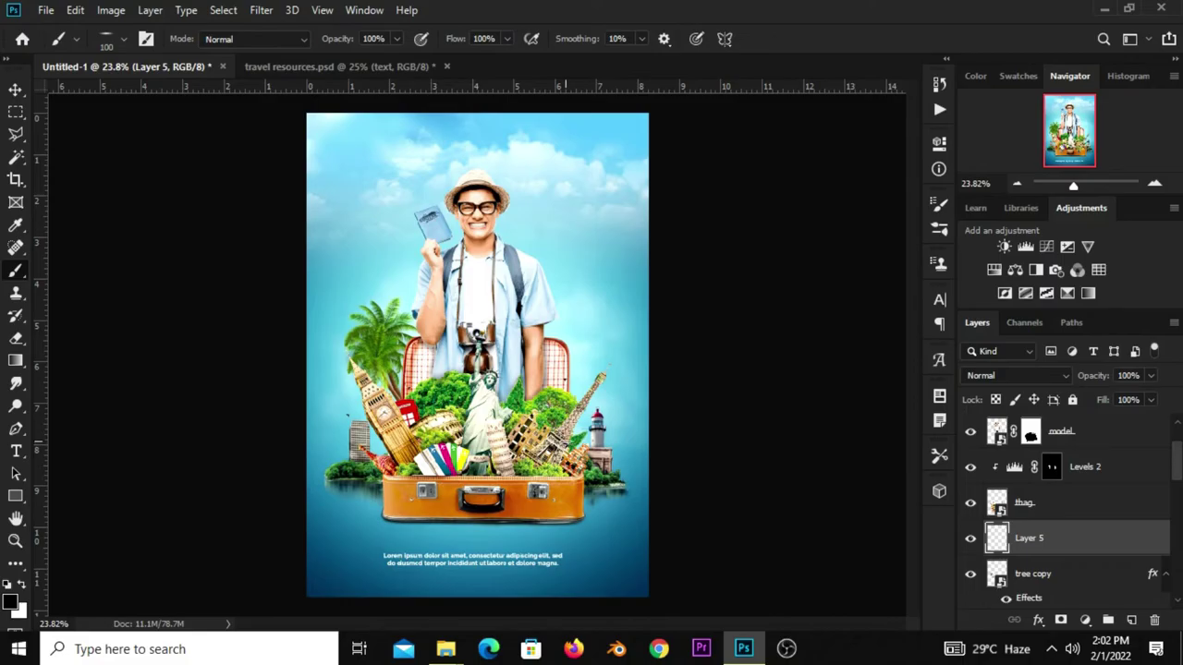
Flatten the brush to 9% roundness at 1200 px and stamp a shadow under the suitcase.
key(bracketright)
key(bracketright)
key(bracketright)
click(940, 206)
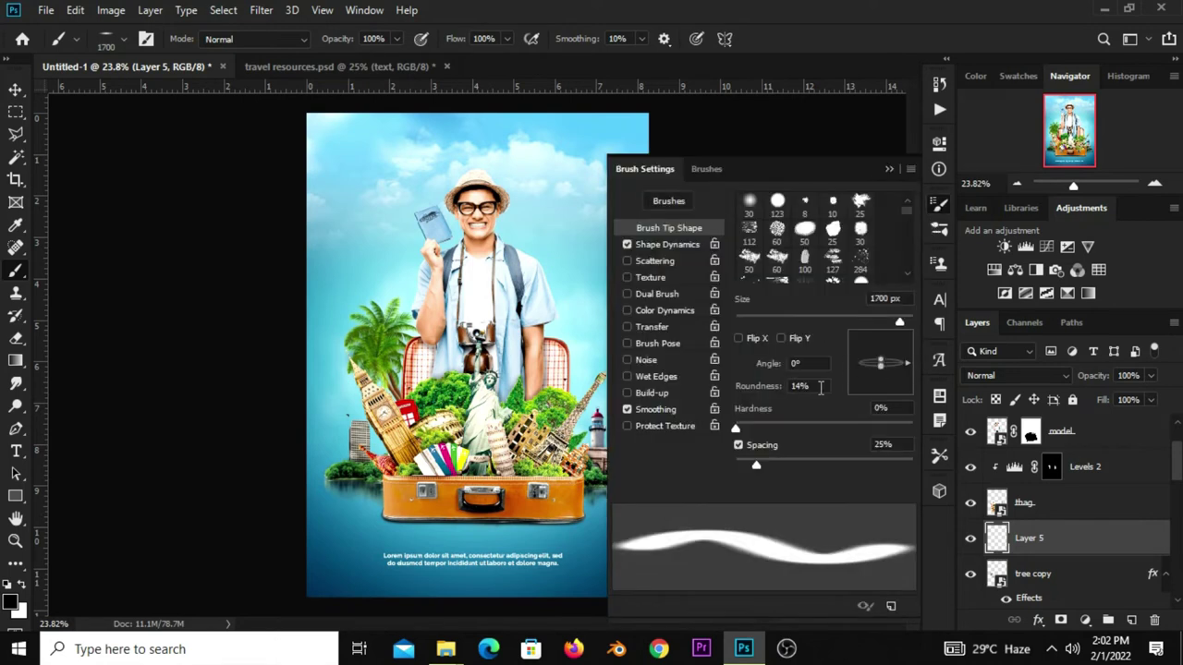
drag(772, 393, 767, 393)
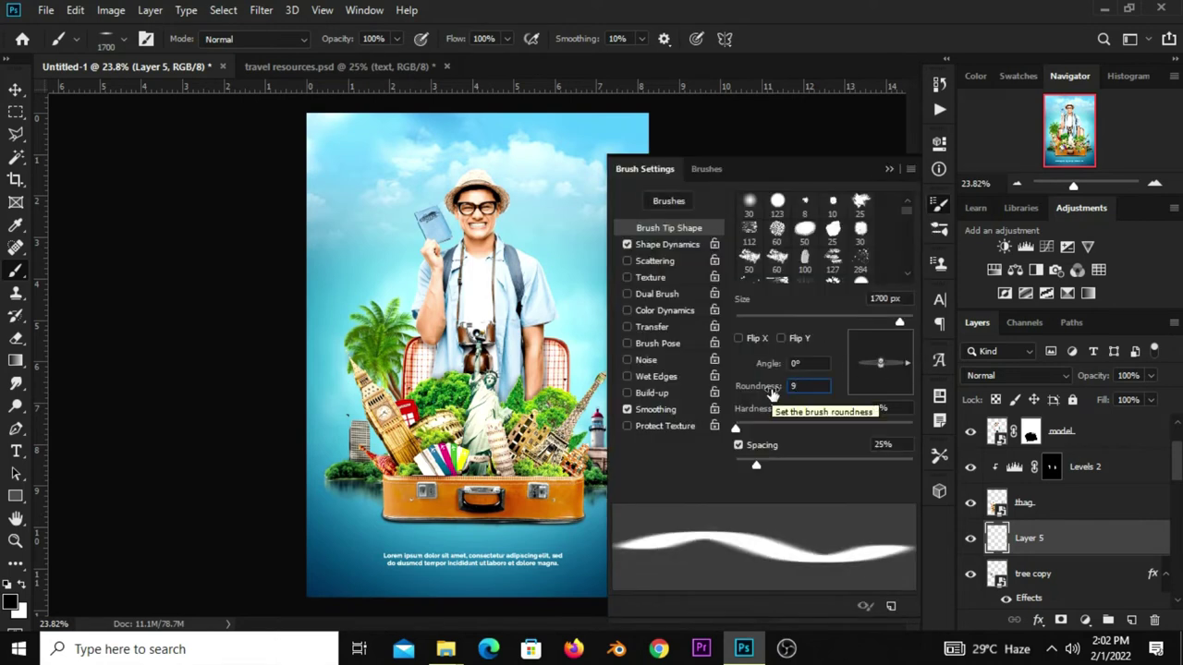
click(887, 170)
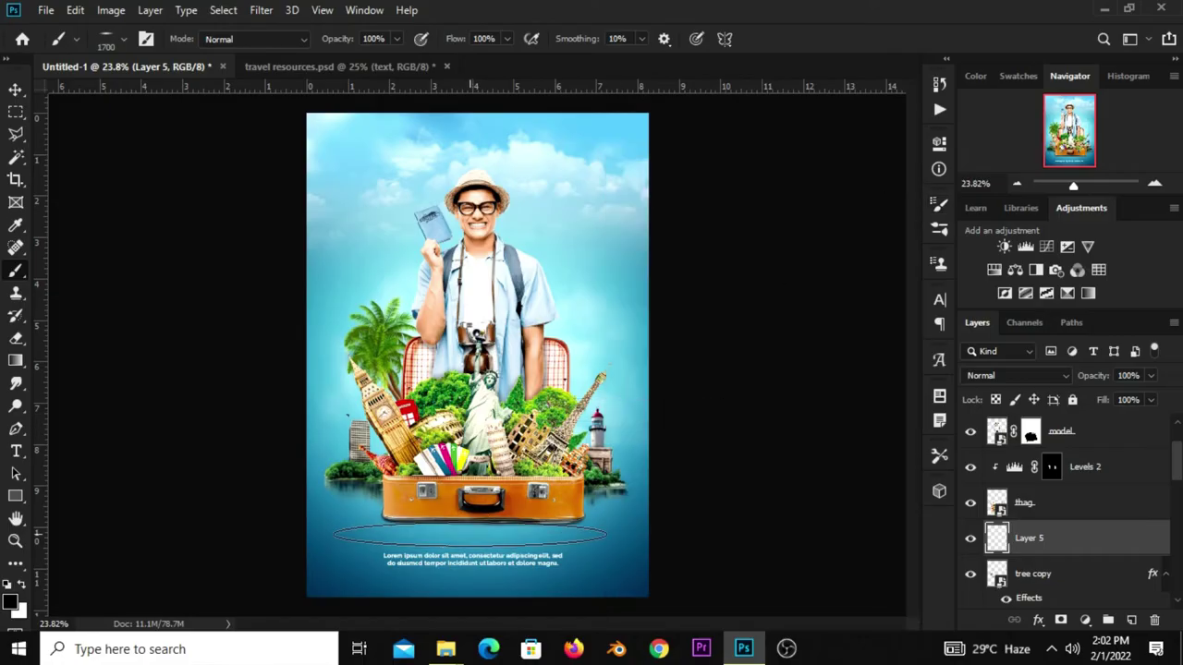
key(bracketleft)
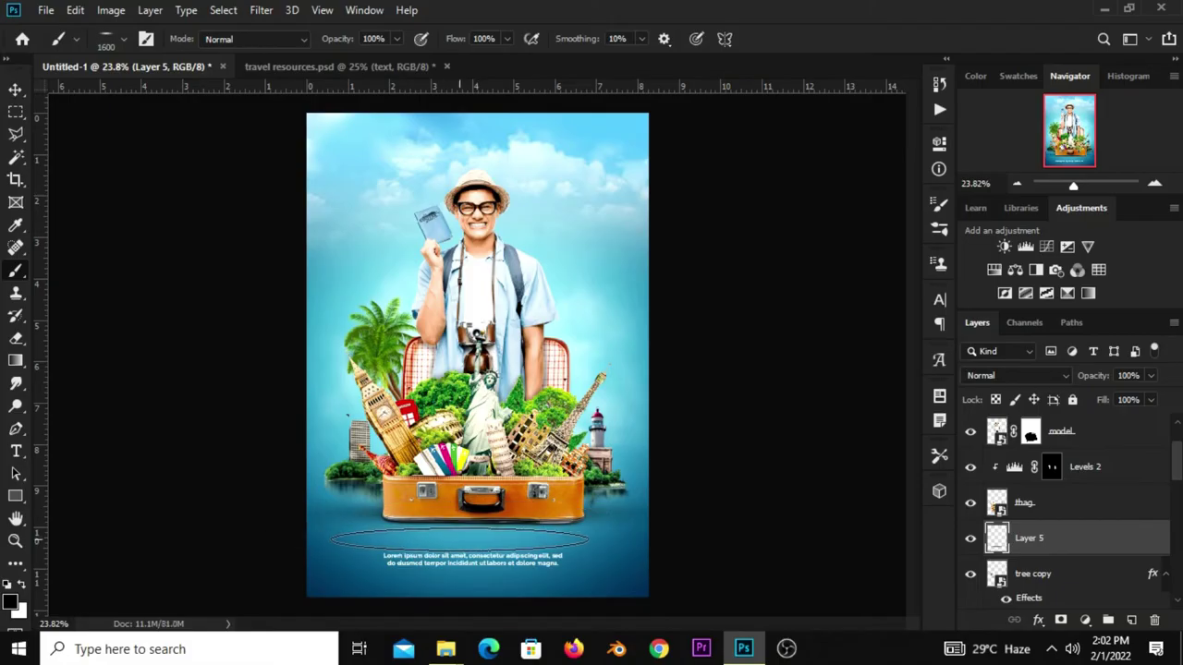
key(bracketleft)
key(bracketleft)
key(bracketleft)
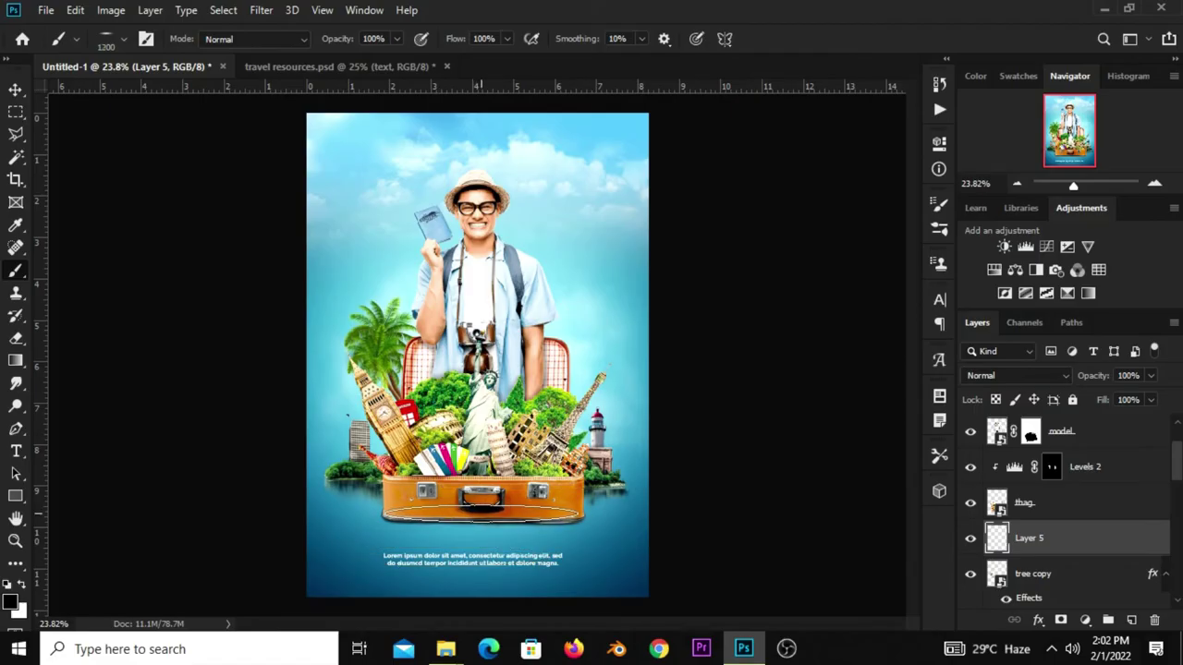
click(482, 514)
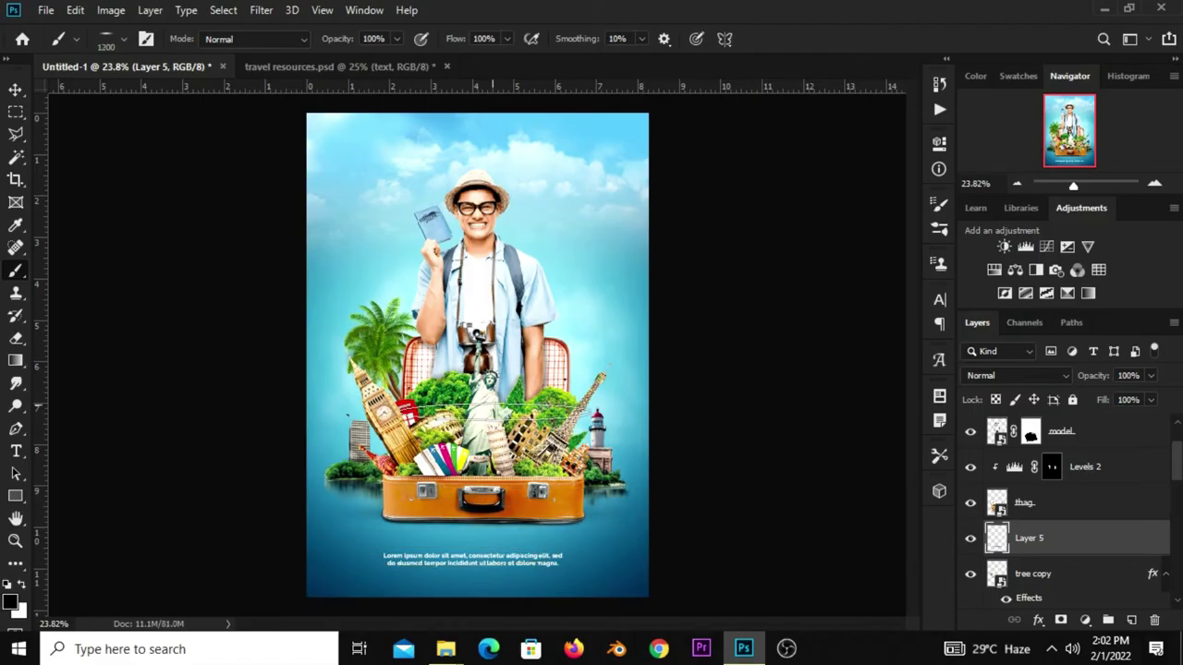
click(15, 90)
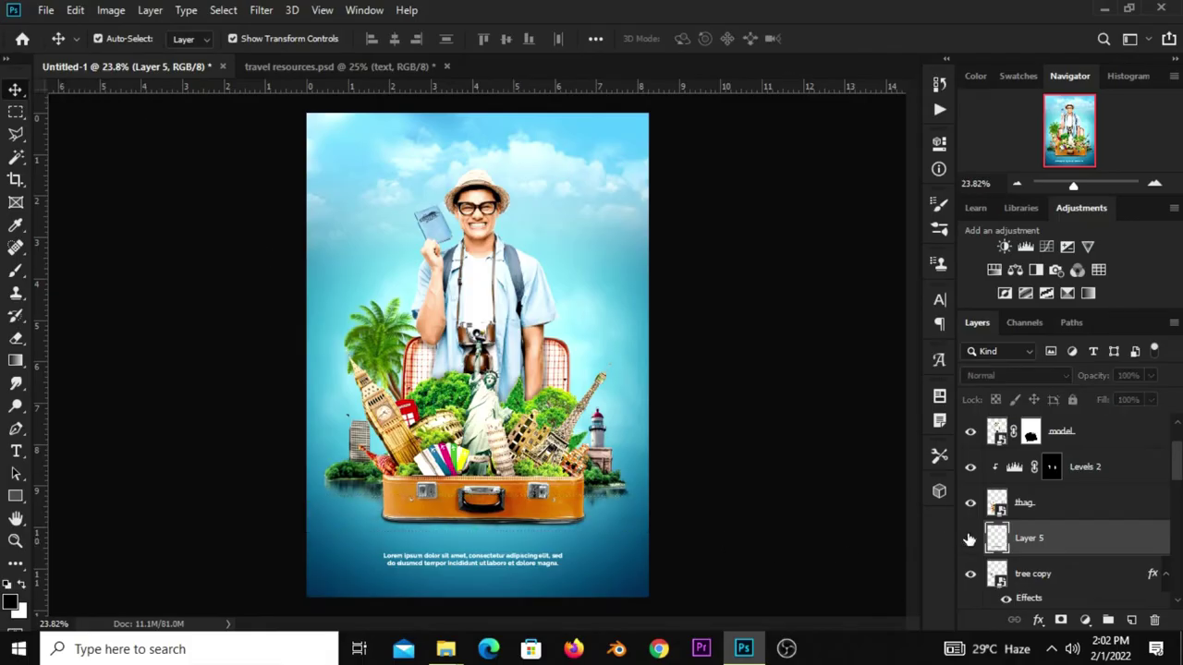
Add a Curves 1 adjustment that pulls the curve down to darken the poster.
click(753, 428)
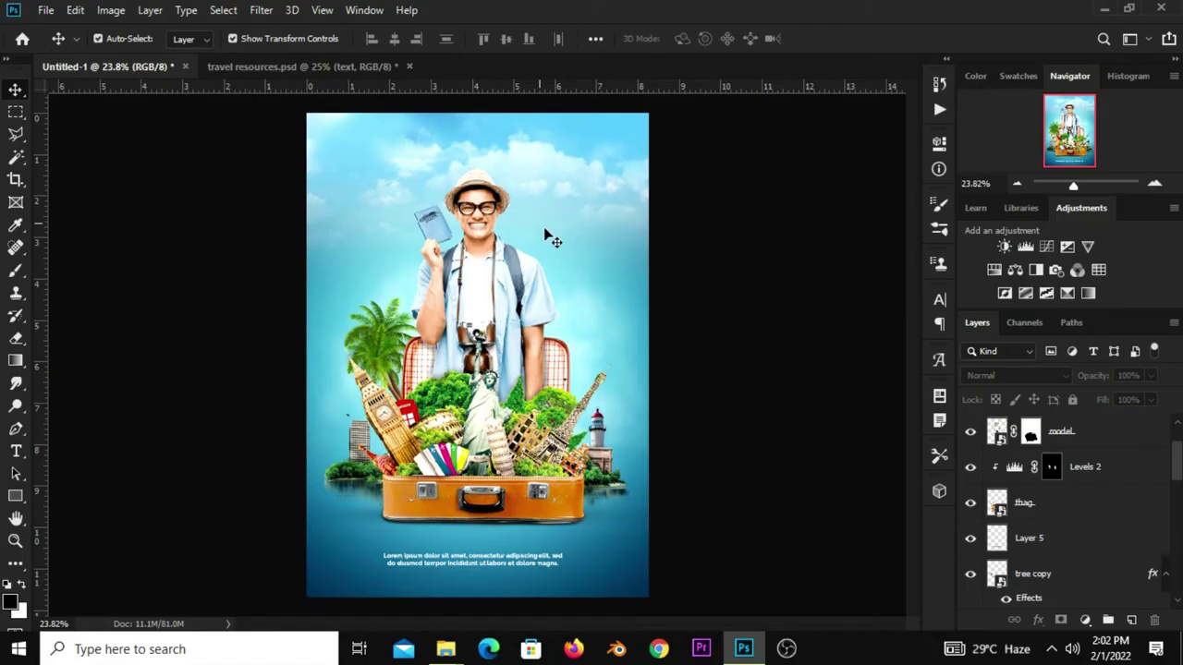
click(1083, 618)
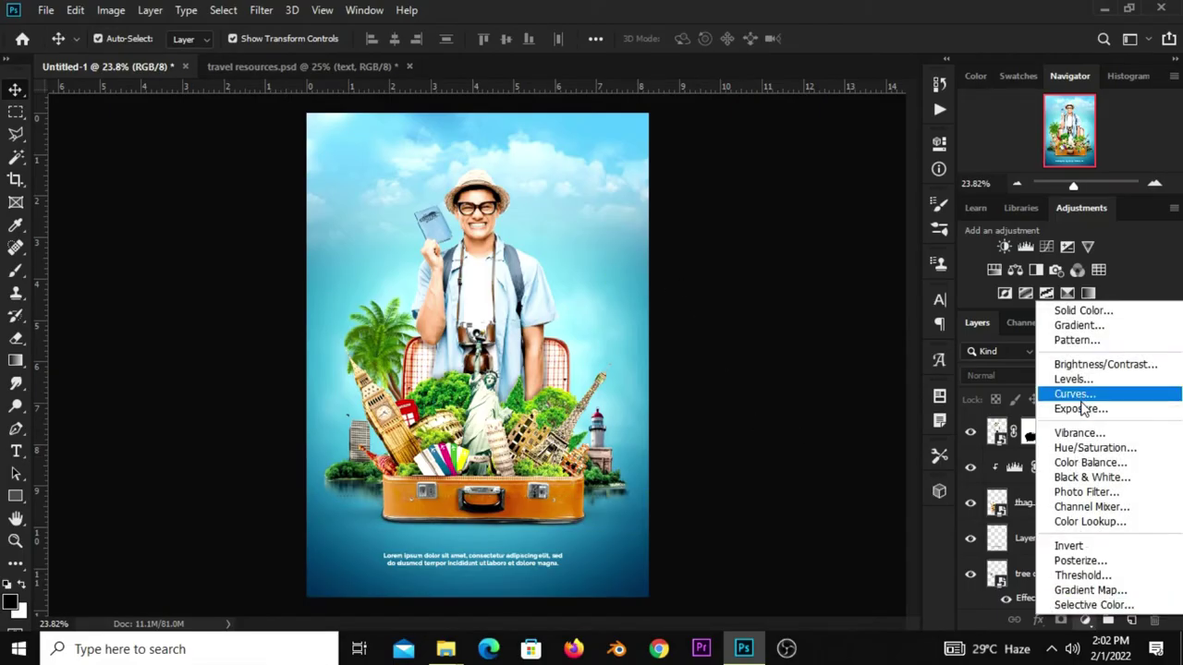
click(1080, 400)
drag(784, 385, 781, 361)
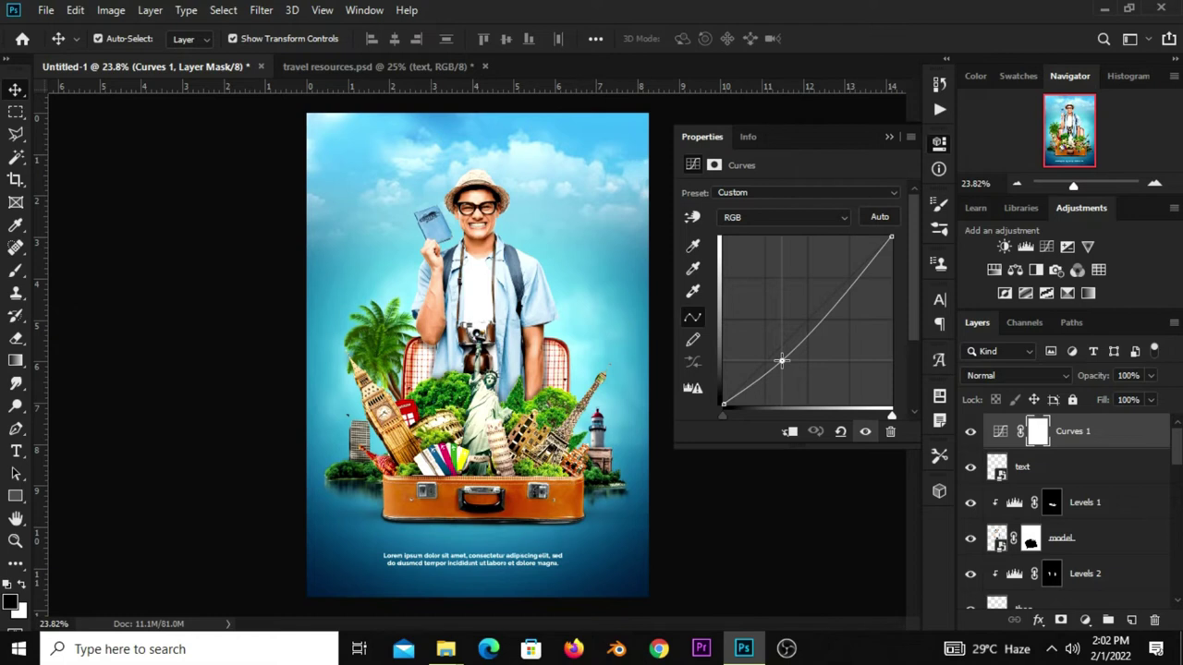
click(889, 136)
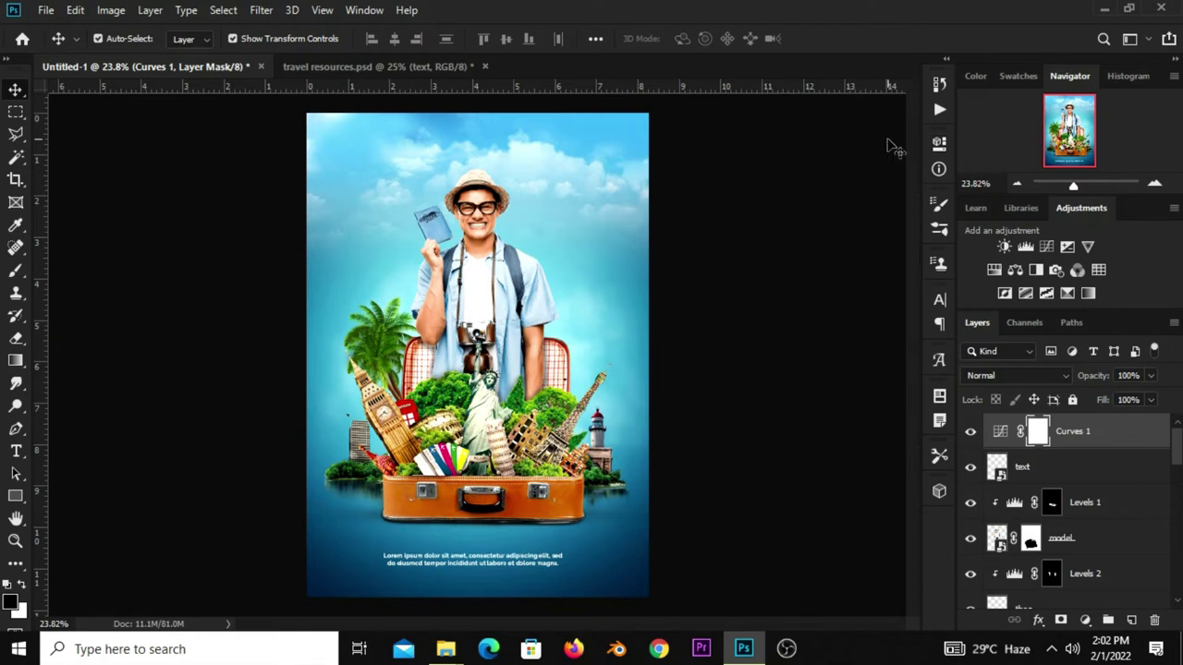
click(969, 433)
click(969, 432)
Add Curves 2 with two raised points brightening the midtones and highlights.
click(1085, 620)
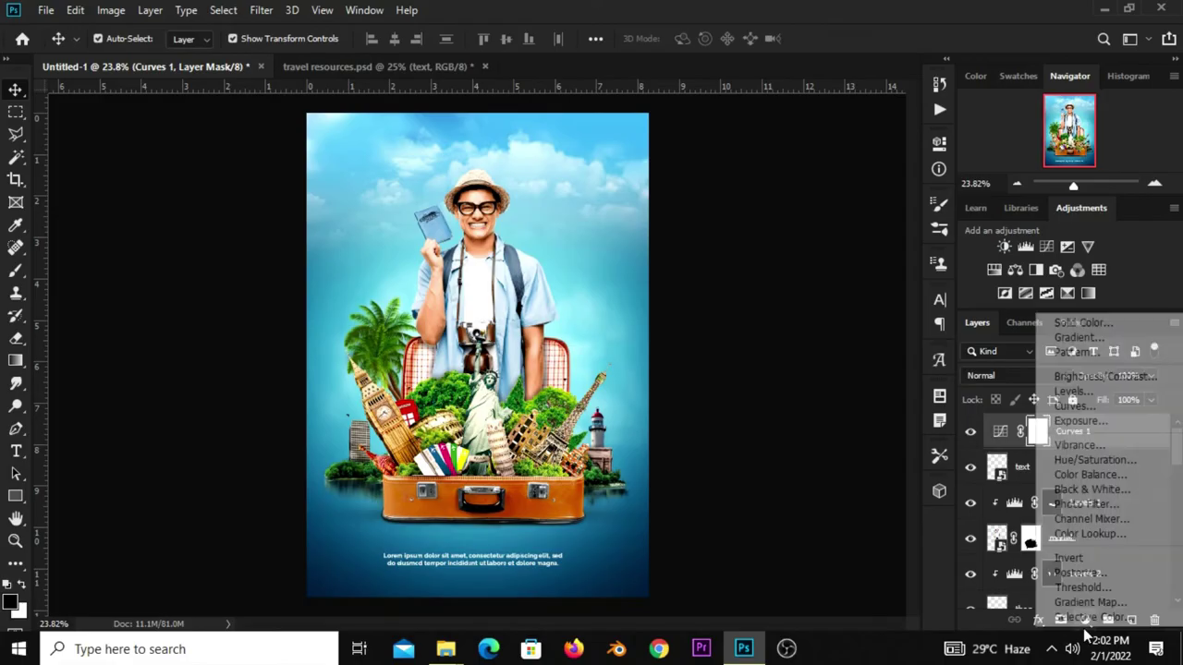
click(1072, 407)
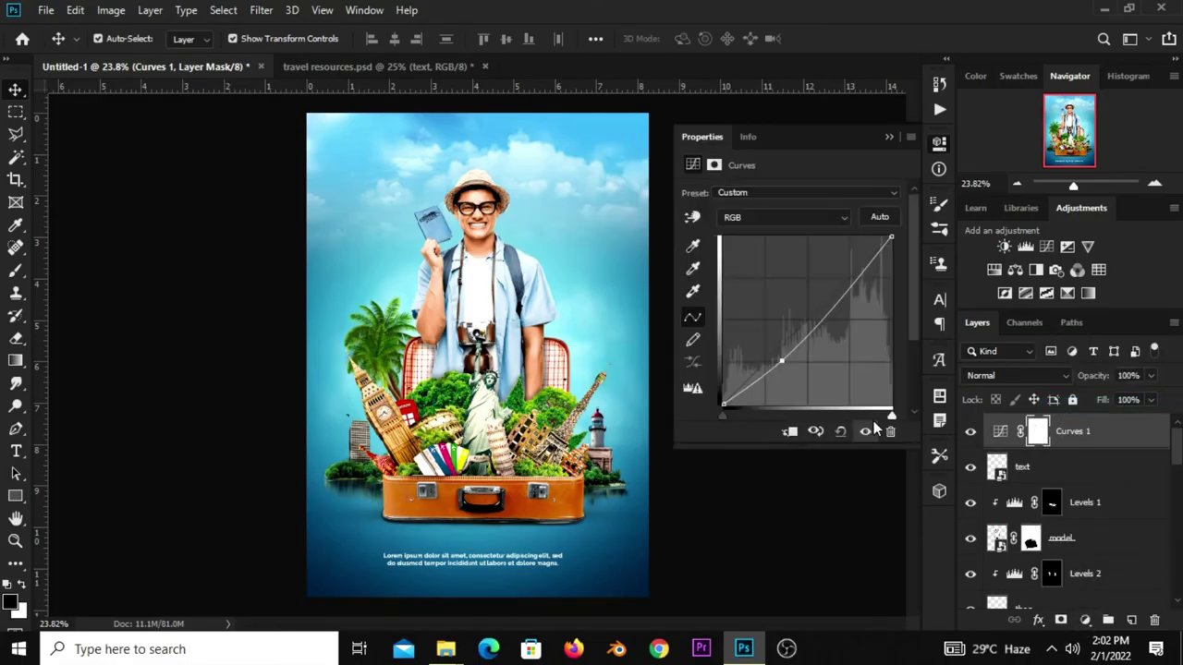
click(786, 360)
drag(786, 360, 775, 362)
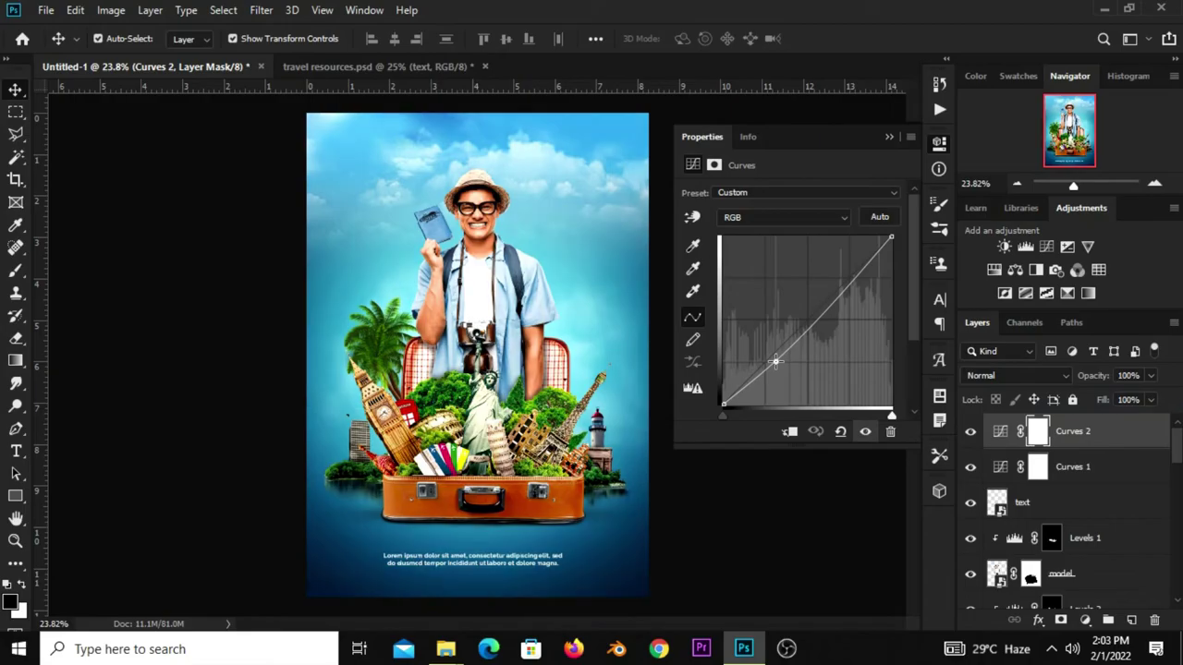
drag(845, 287, 852, 275)
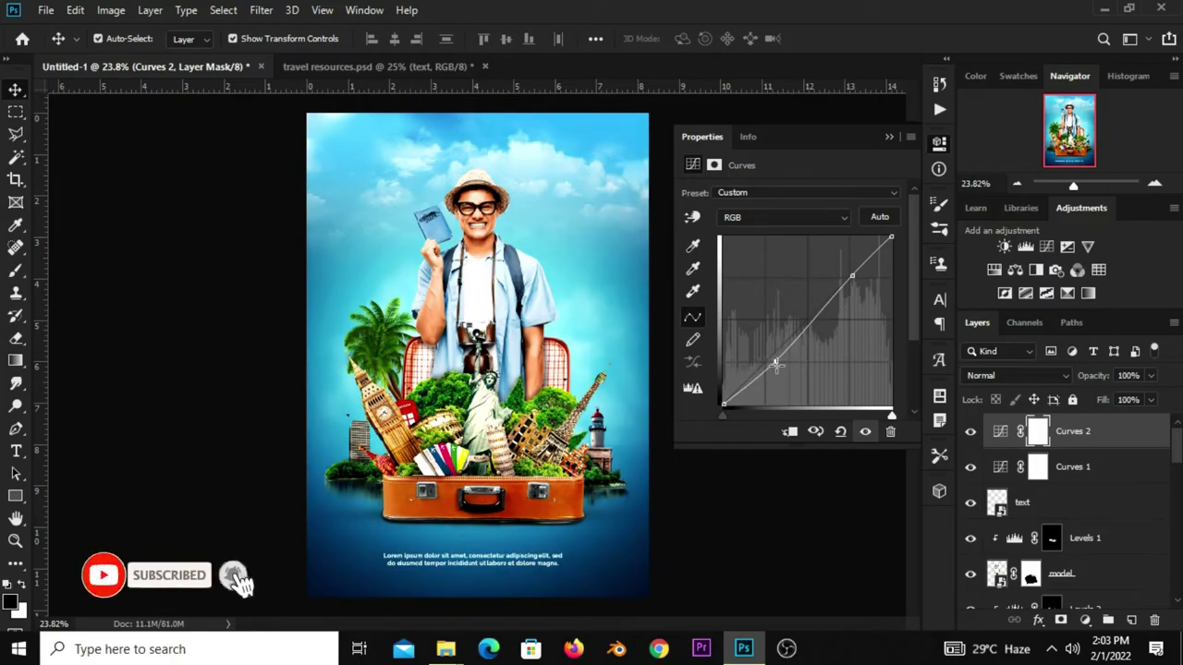
click(862, 431)
click(862, 432)
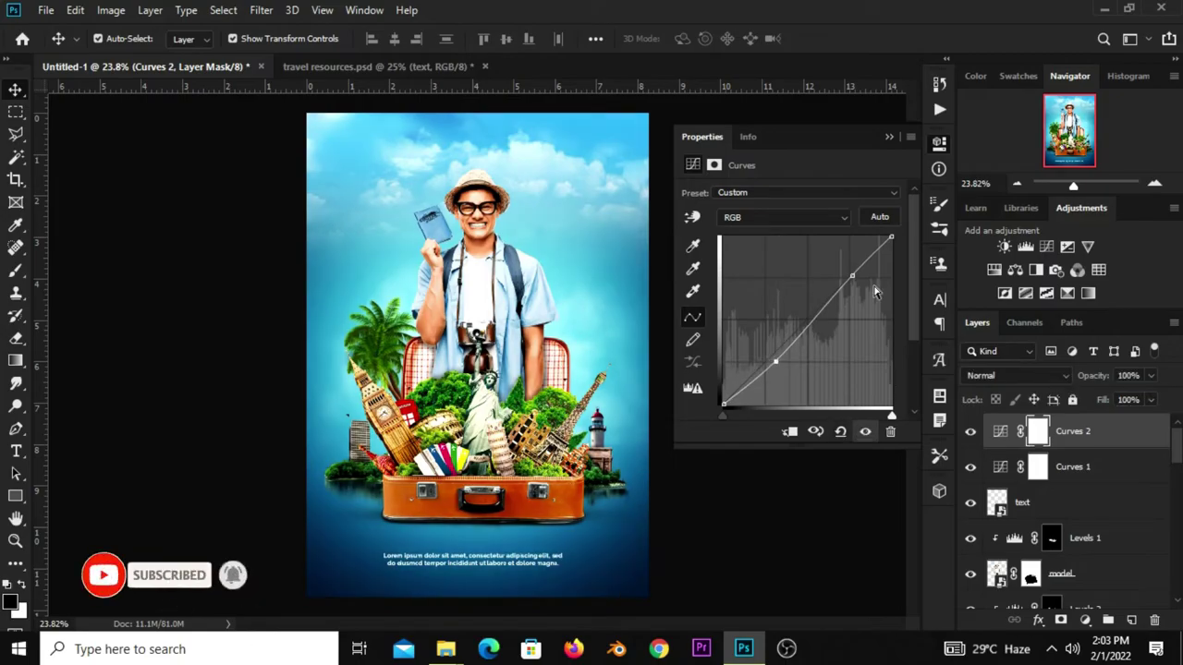
click(889, 136)
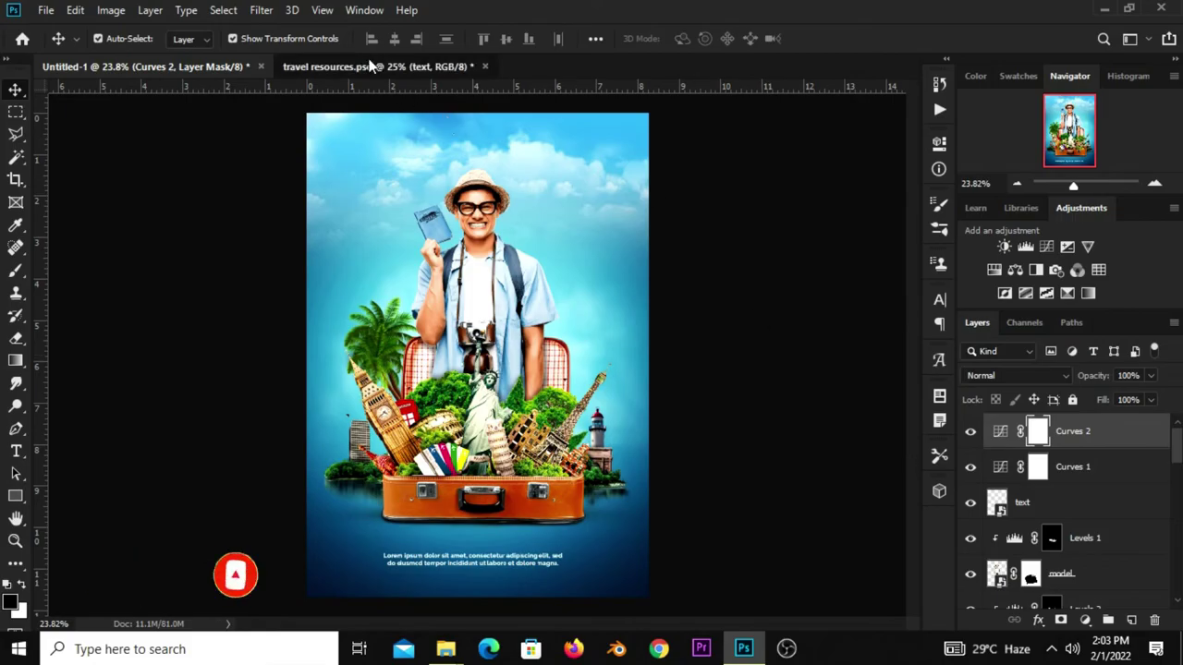
Bring the blue hot-air balloon from travel resources.psd into the poster sky.
click(379, 67)
drag(543, 206, 527, 208)
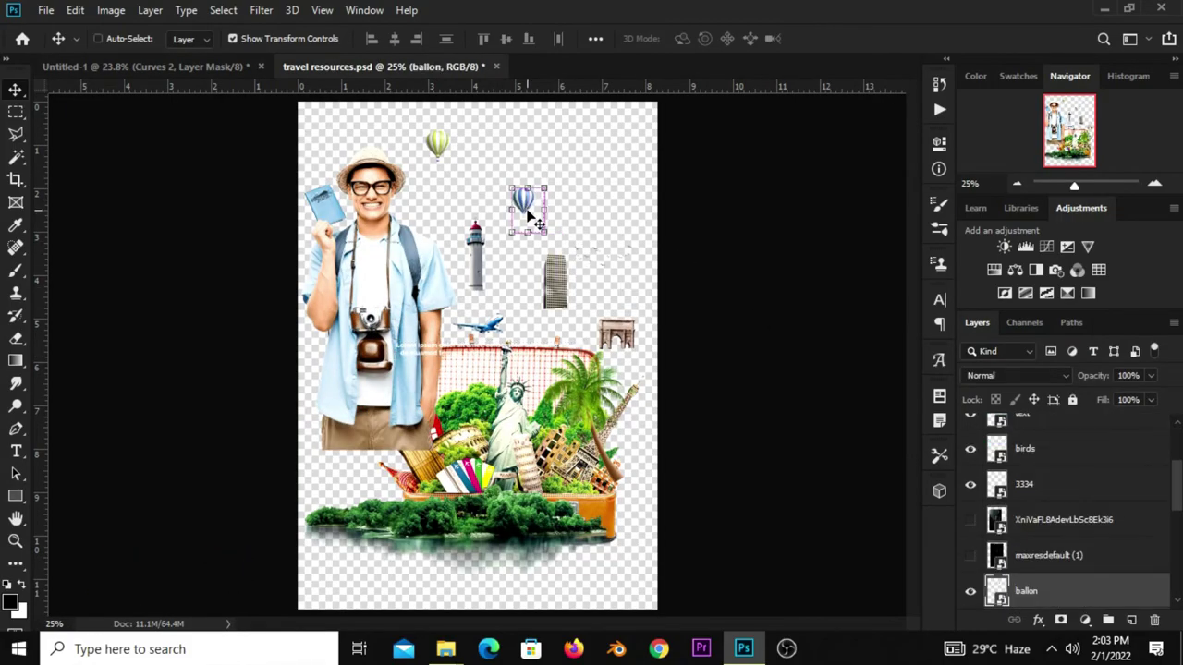
click(158, 62)
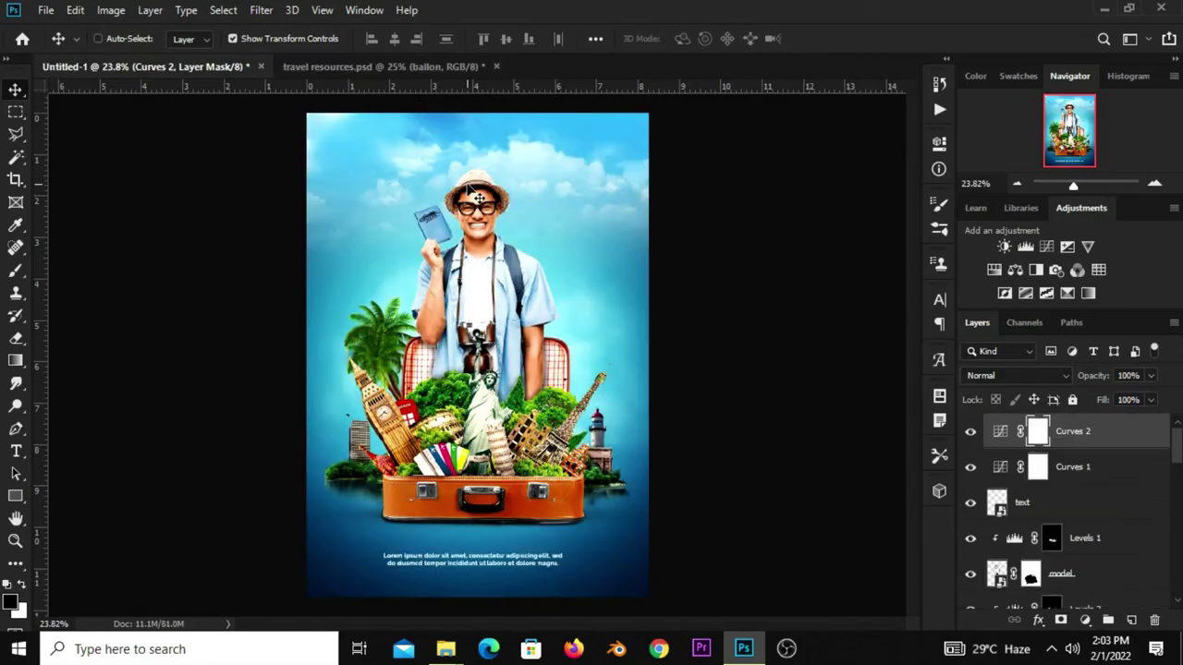
mouse_move(474, 198)
mouse_down()
mouse_move(496, 319)
mouse_move(362, 161)
mouse_move(373, 155)
mouse_up()
key(ctrl+t)
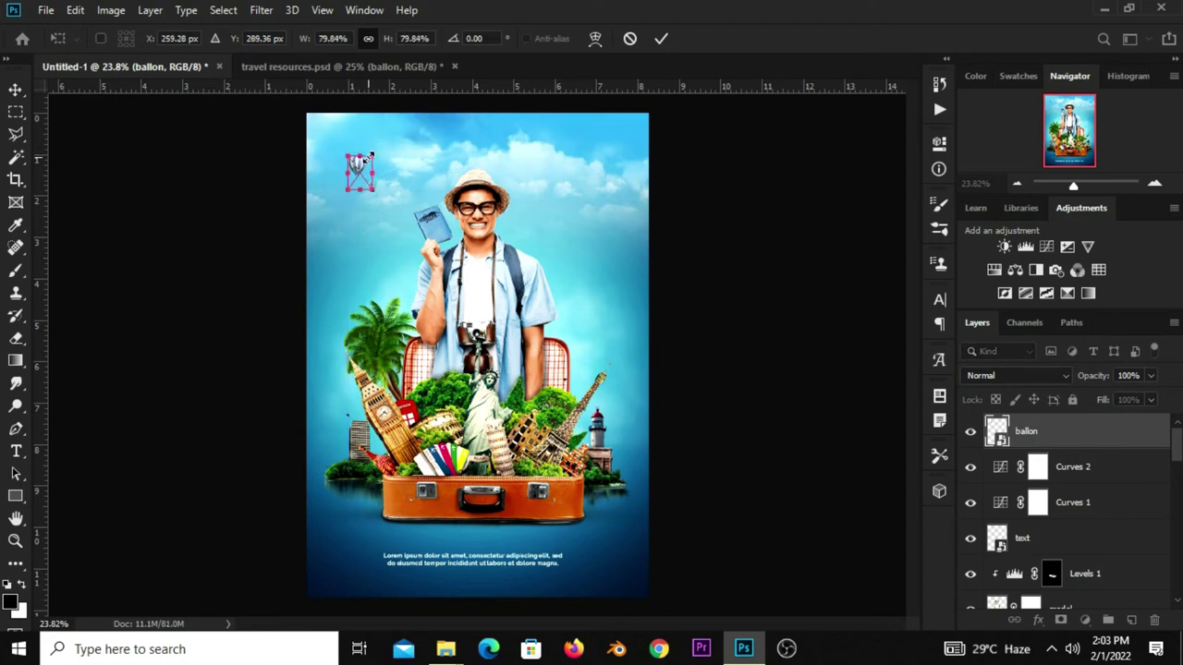
key(Return)
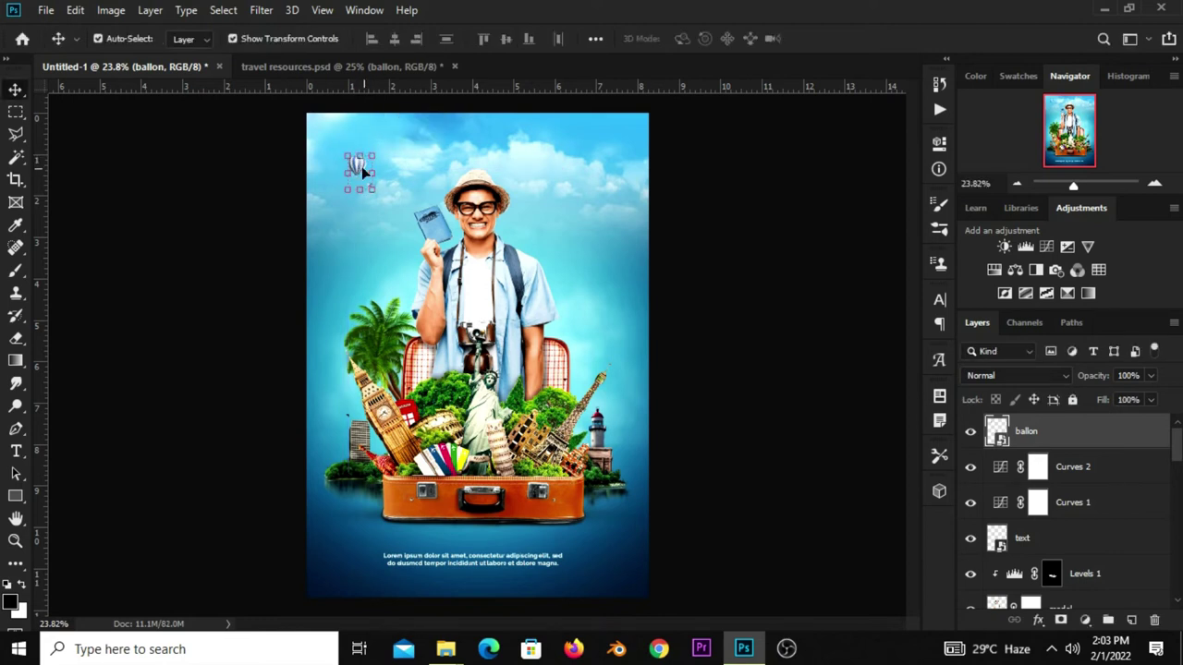
Drag the yellow balloon into the poster and position it beside the man's head.
click(729, 238)
click(359, 162)
drag(340, 77, 453, 154)
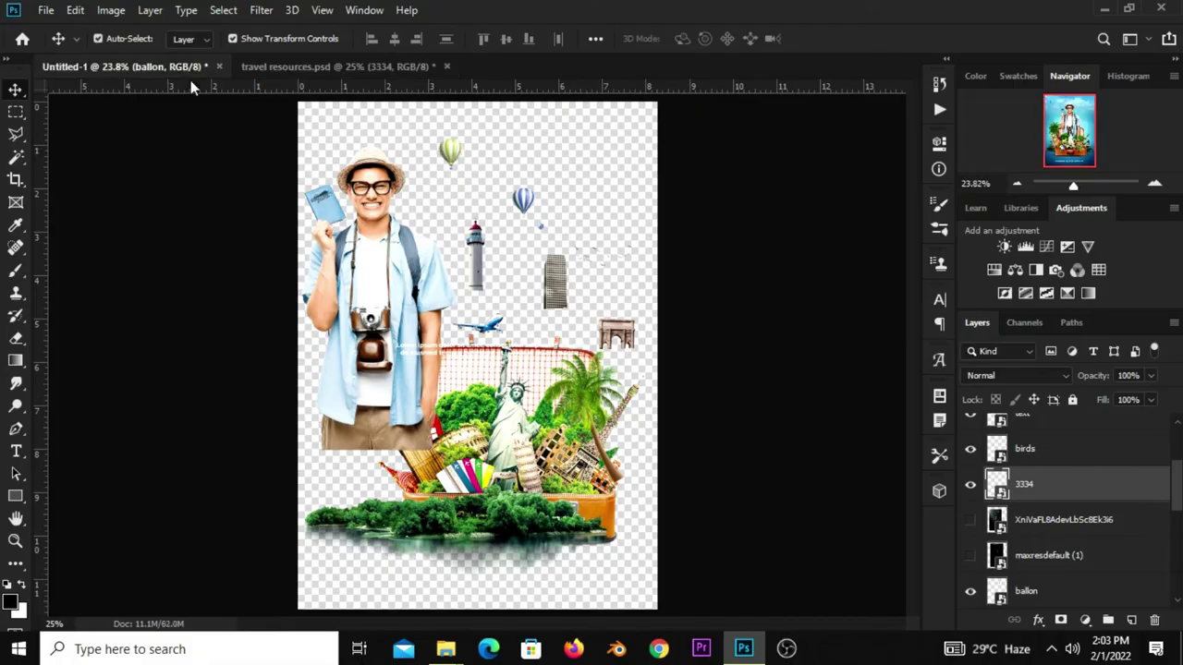
drag(453, 153, 354, 228)
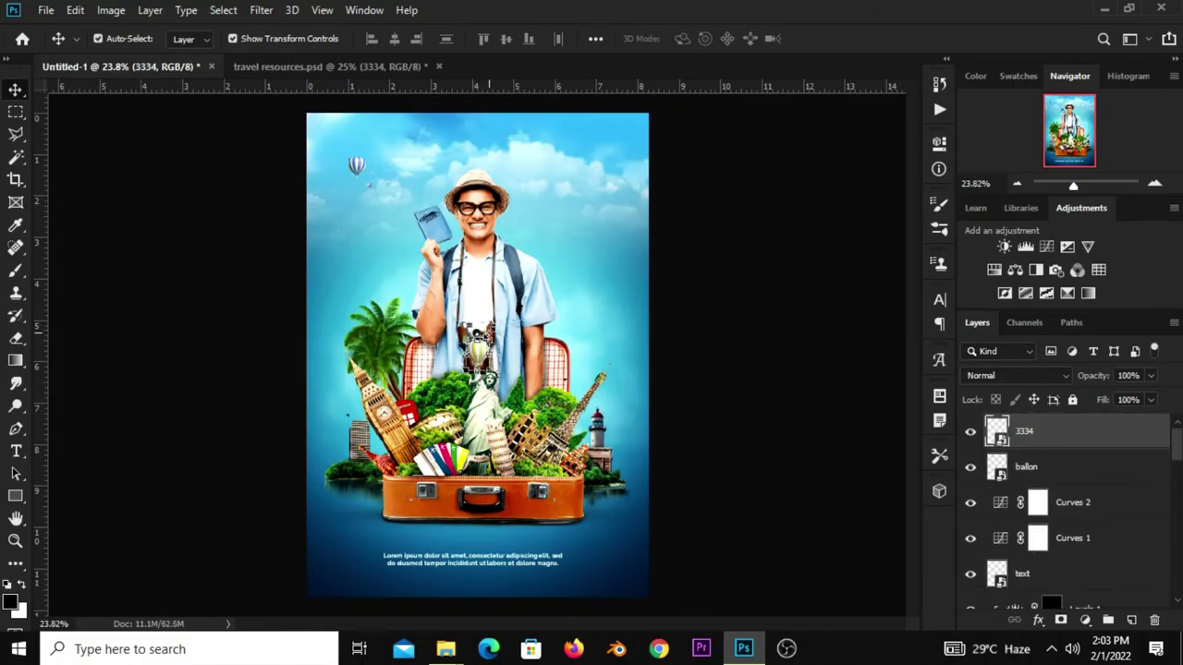
key(ctrl+t)
drag(479, 343, 513, 199)
click(661, 38)
Convert yellow balloon layer 3334 to a Smart Object, move it up and scale to about 69%.
right_click(1038, 438)
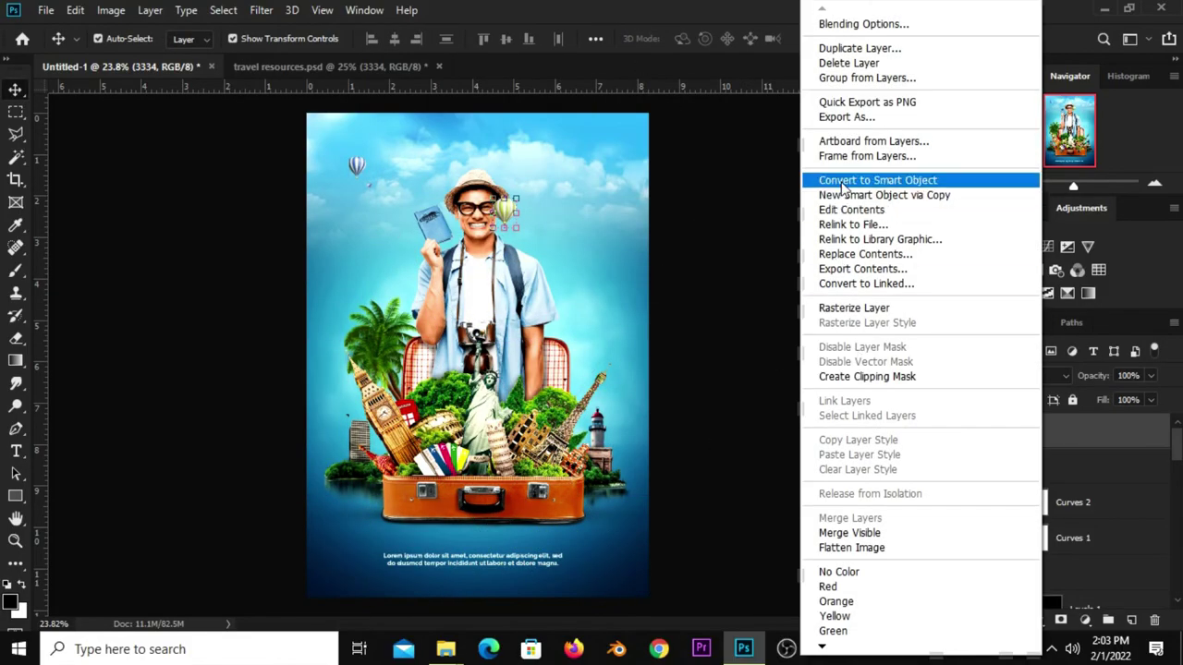
click(836, 181)
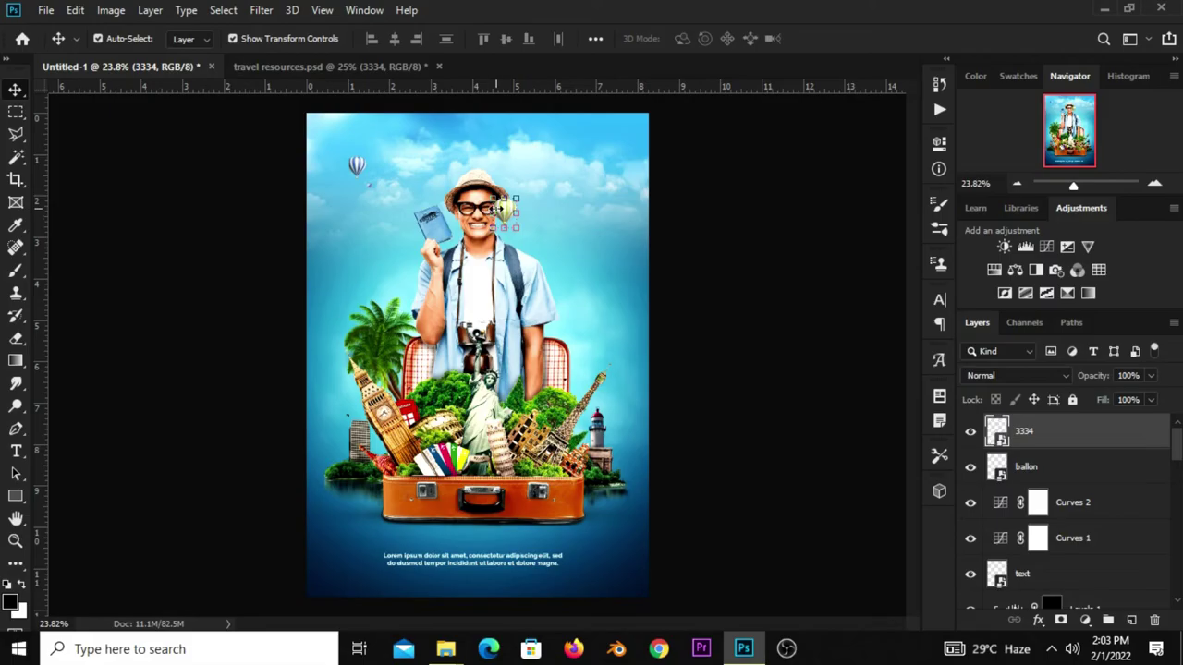
drag(506, 217, 551, 134)
key(ctrl+t)
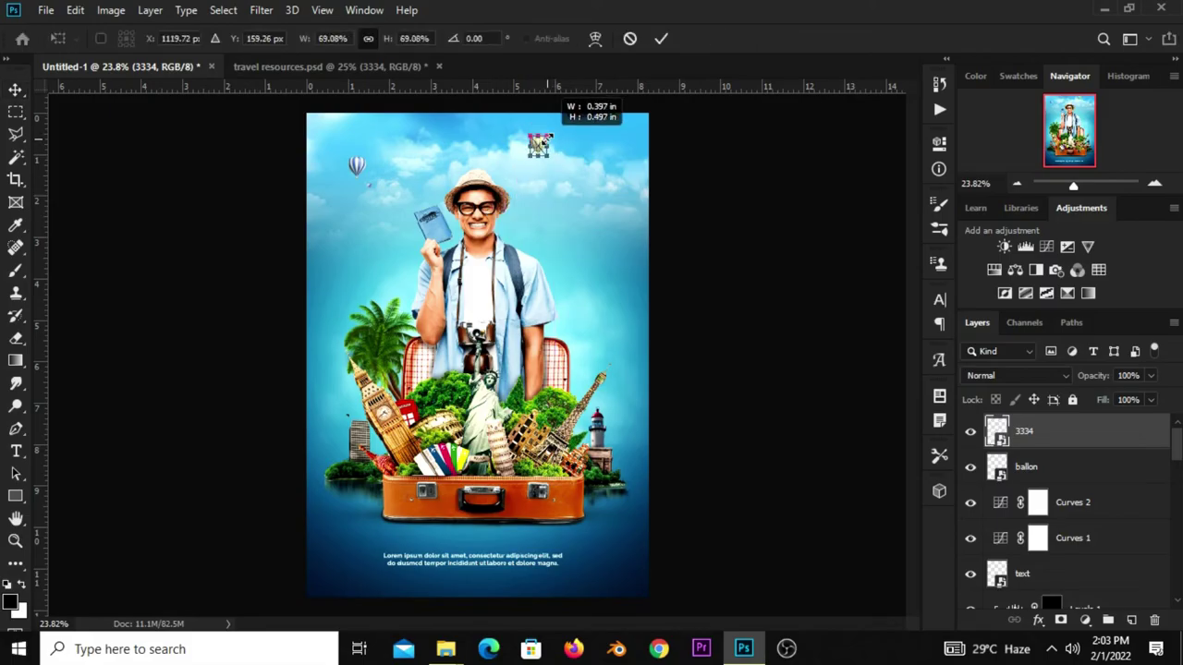
key(Return)
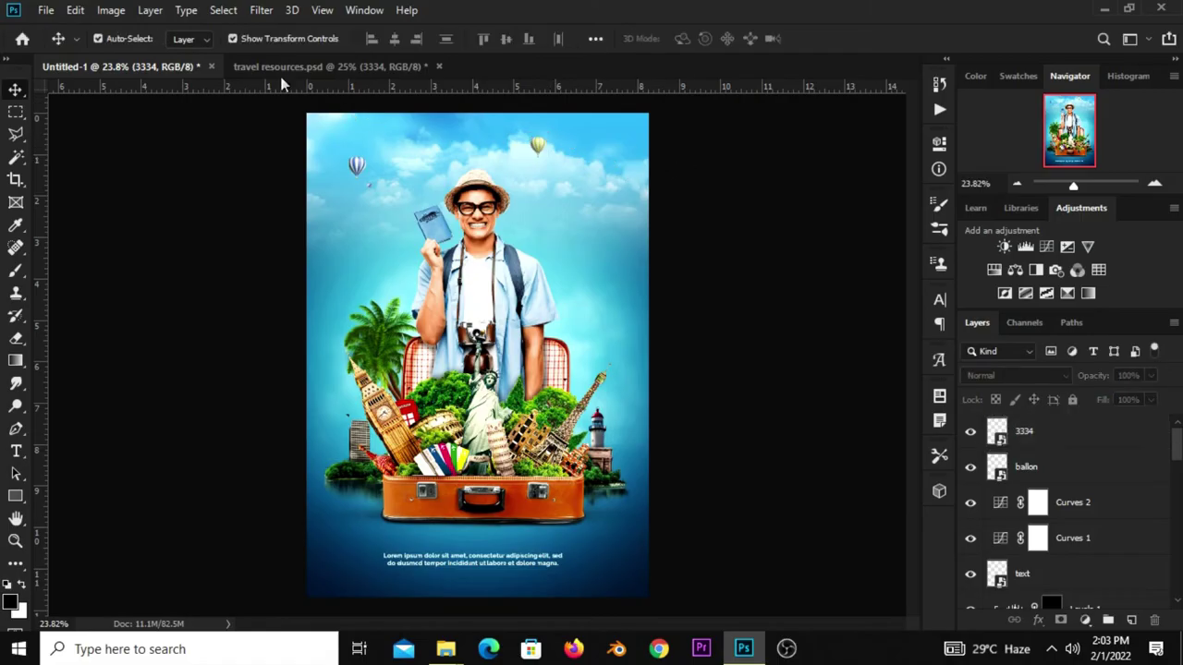
click(283, 68)
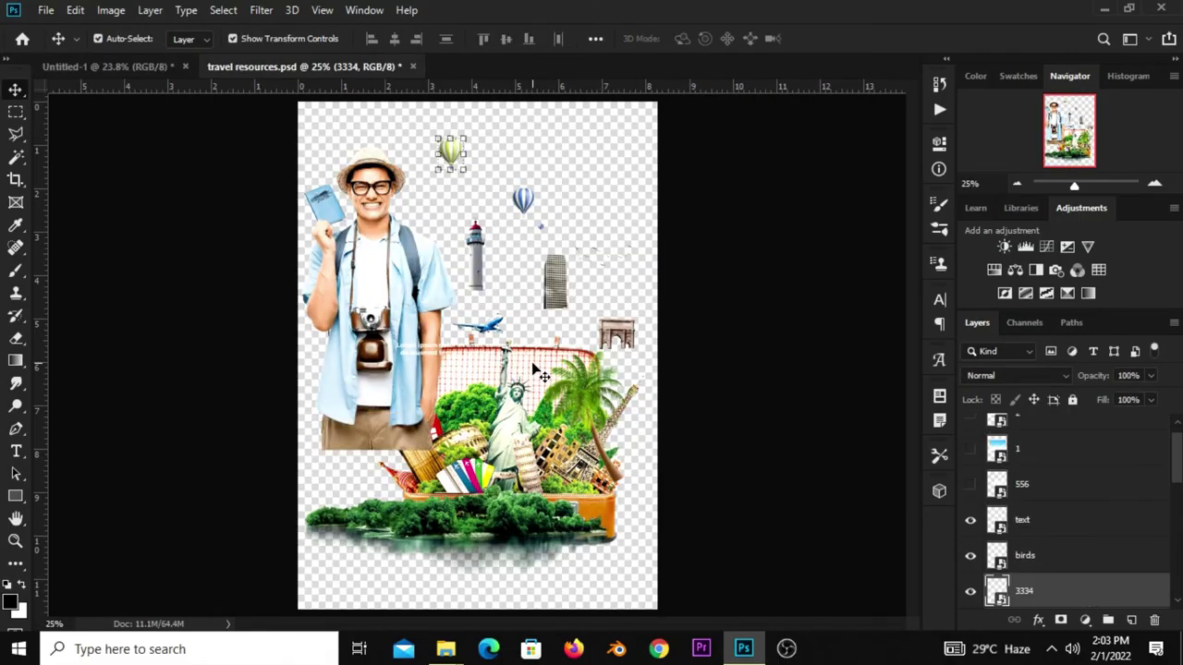
Drag the flock of birds layer into the poster and place it in the upper right sky.
click(608, 270)
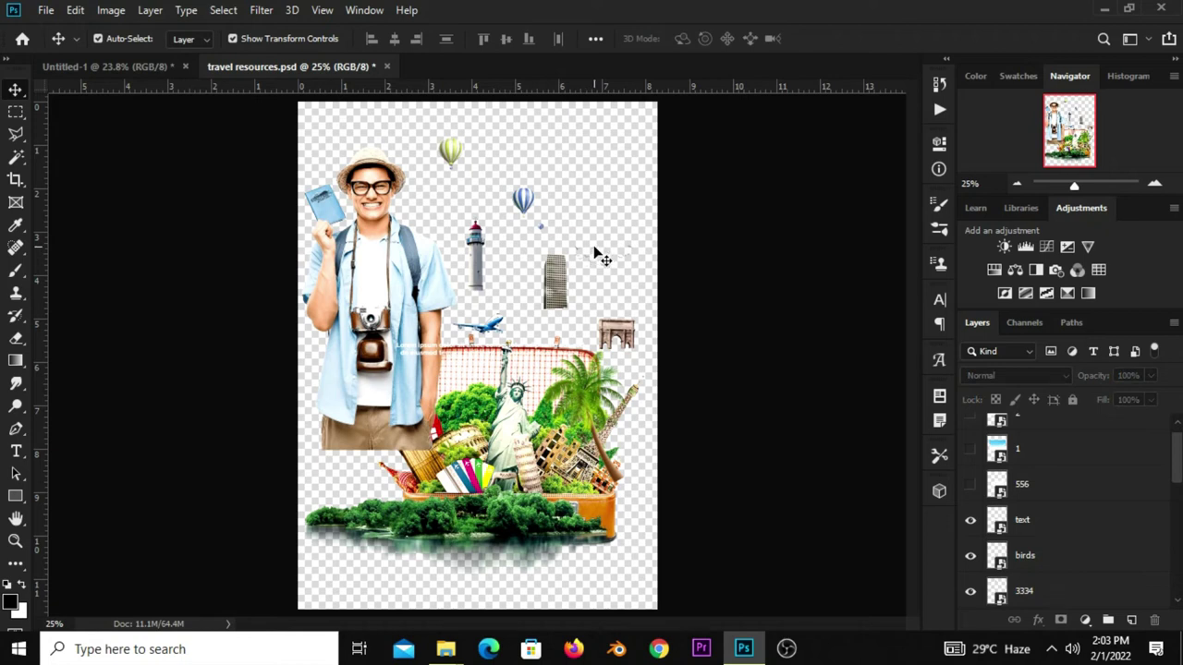
scroll(605, 264, up, 2)
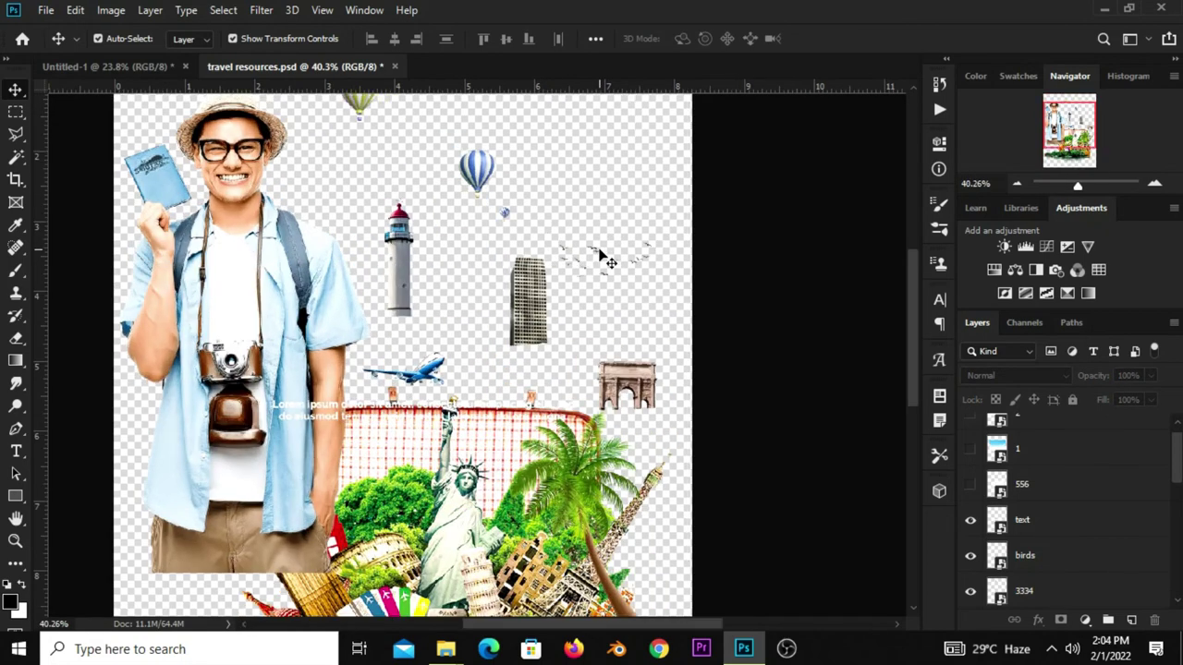
click(600, 259)
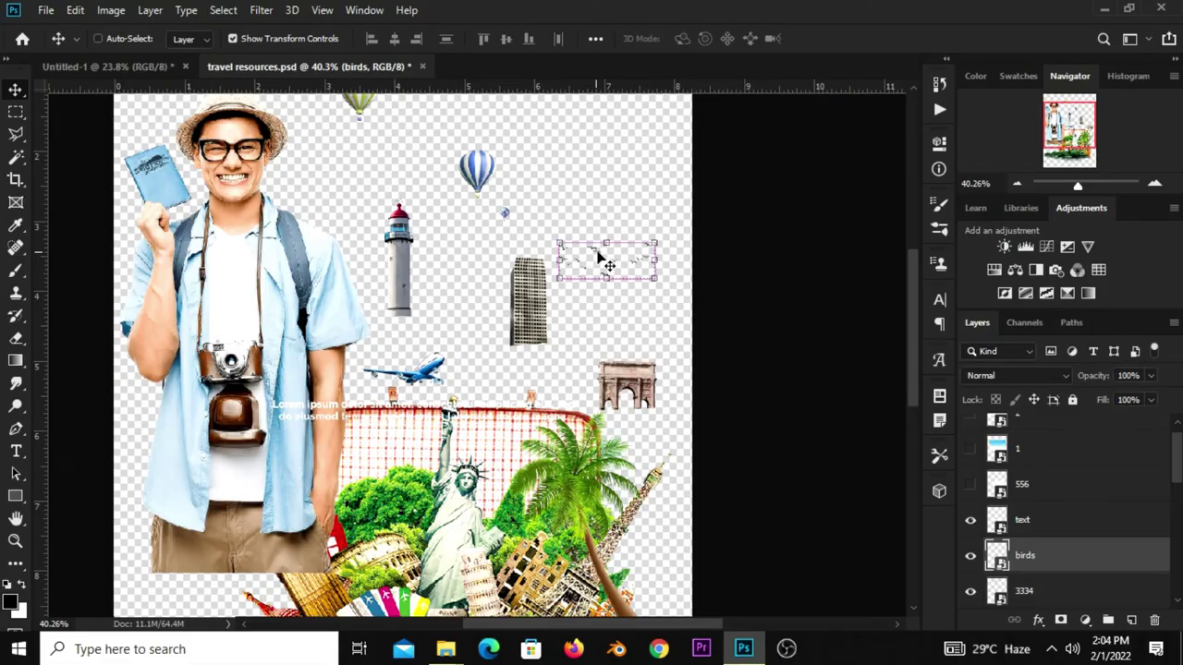
click(118, 68)
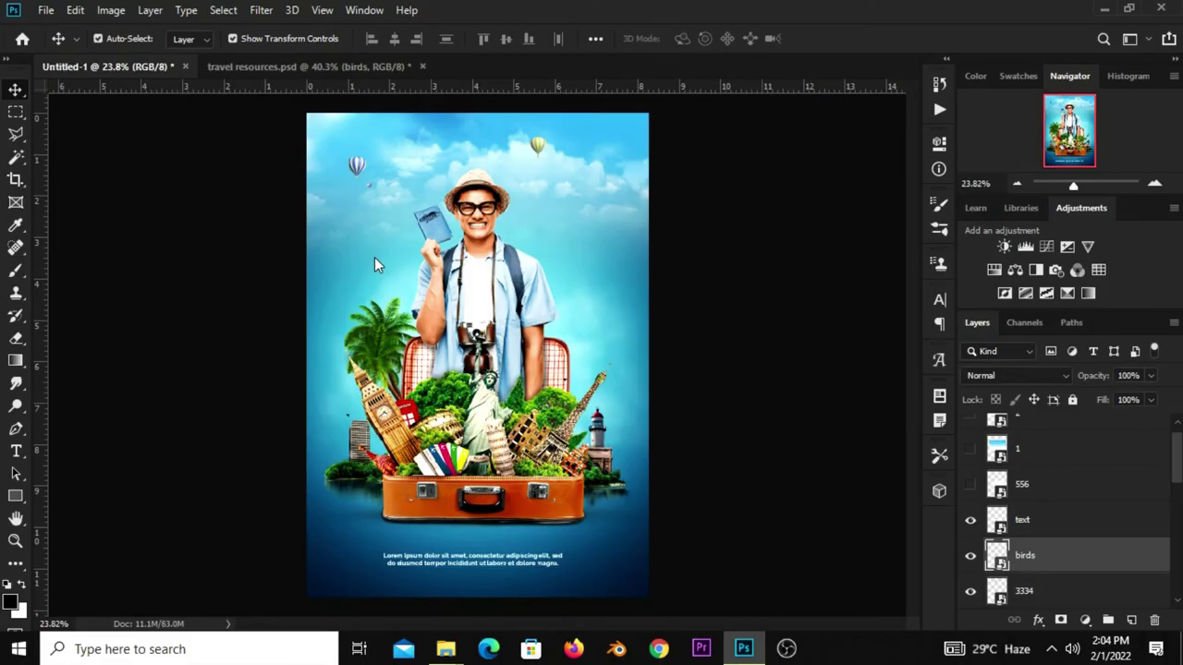
drag(390, 279, 391, 275)
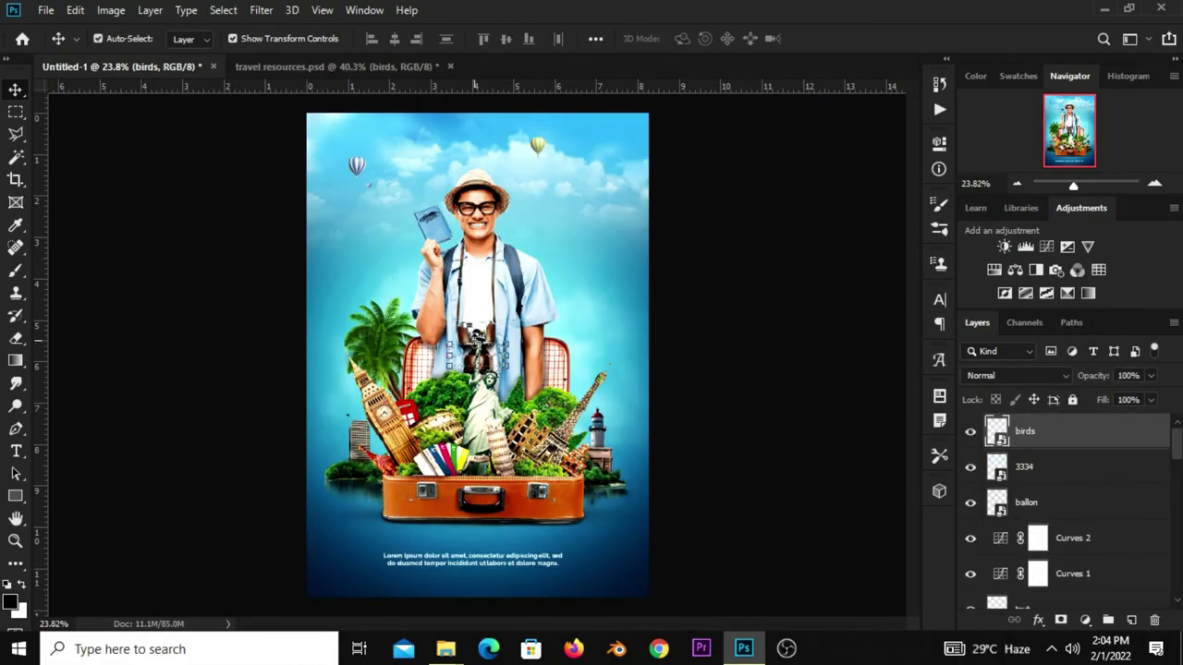
drag(476, 351, 584, 203)
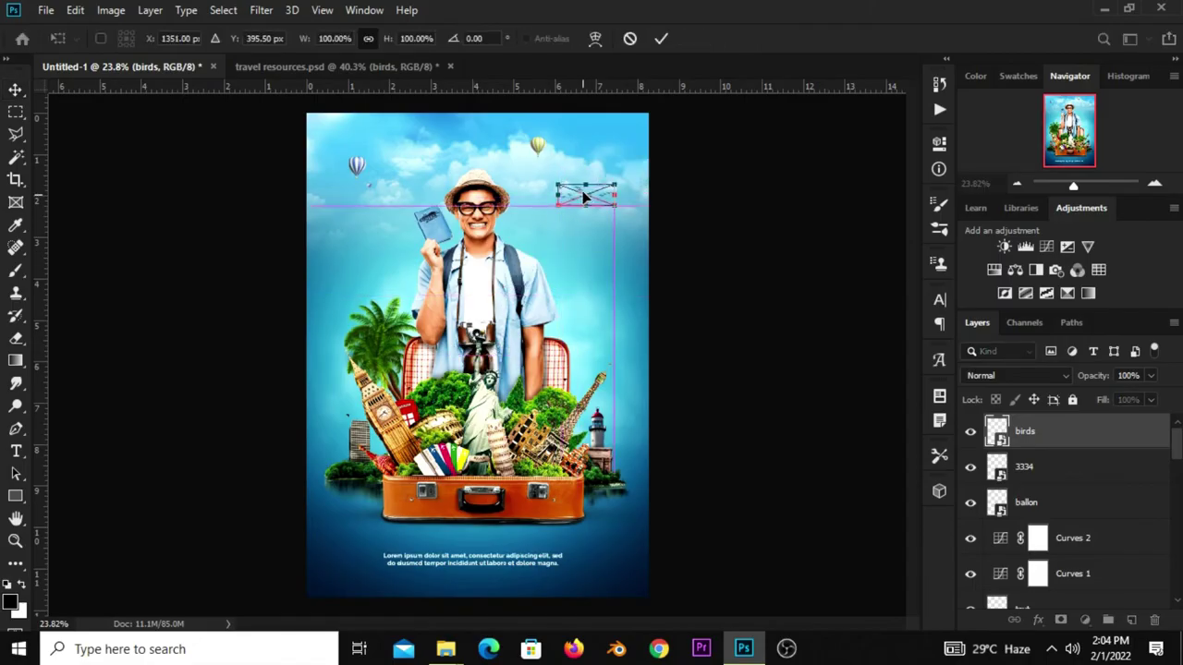
drag(584, 203, 582, 190)
click(662, 39)
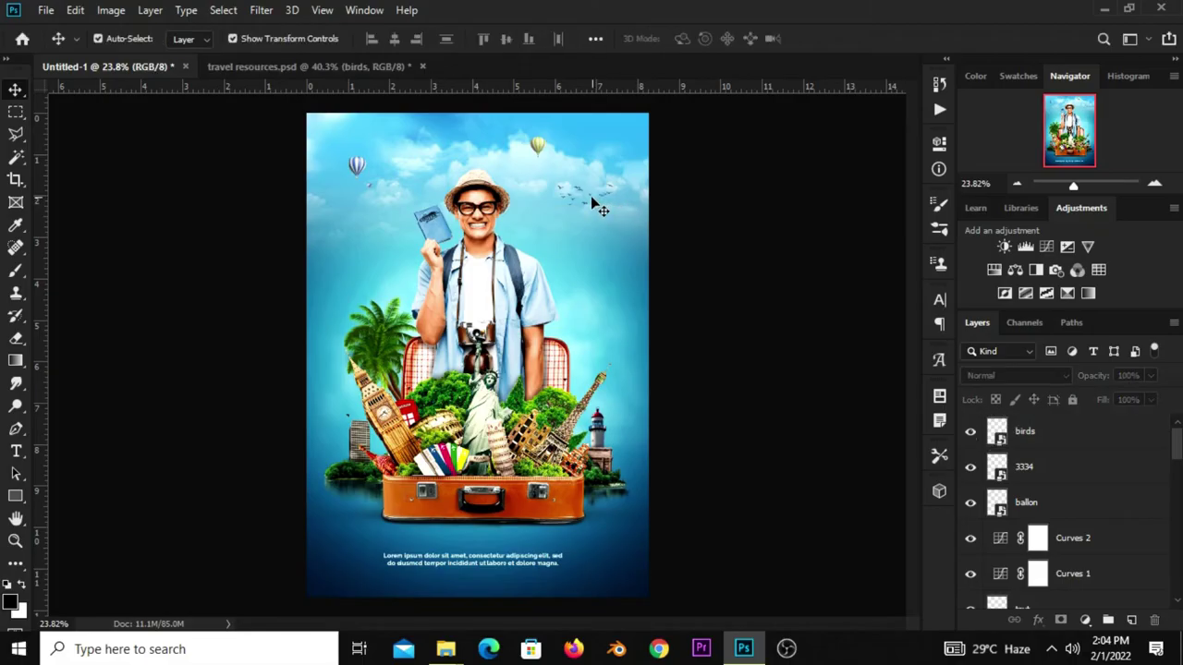
click(1024, 430)
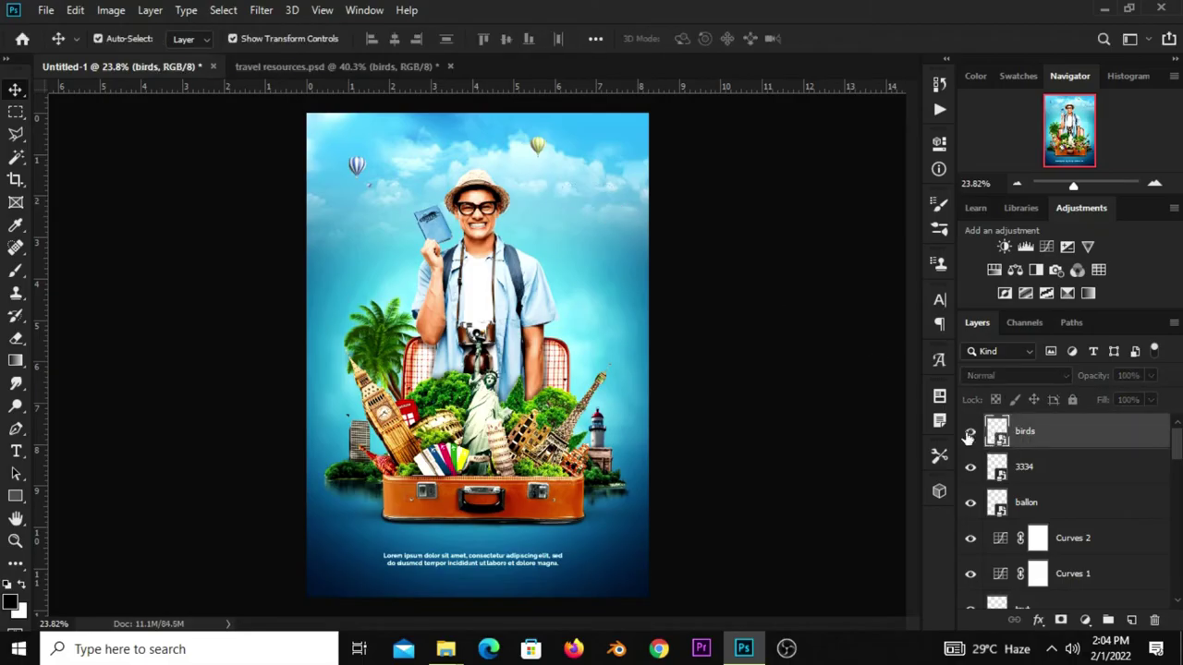
scroll(607, 176, up, 3)
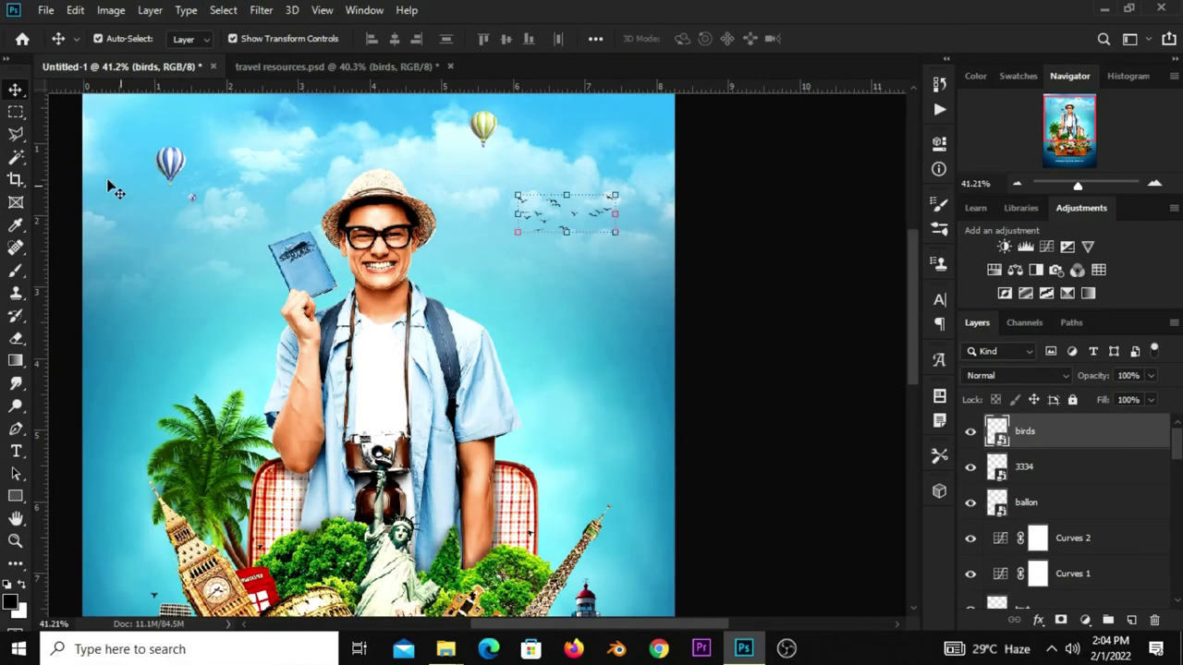
Polygonal-lasso part of the flock of birds and copy it to a new Layer 6.
click(16, 134)
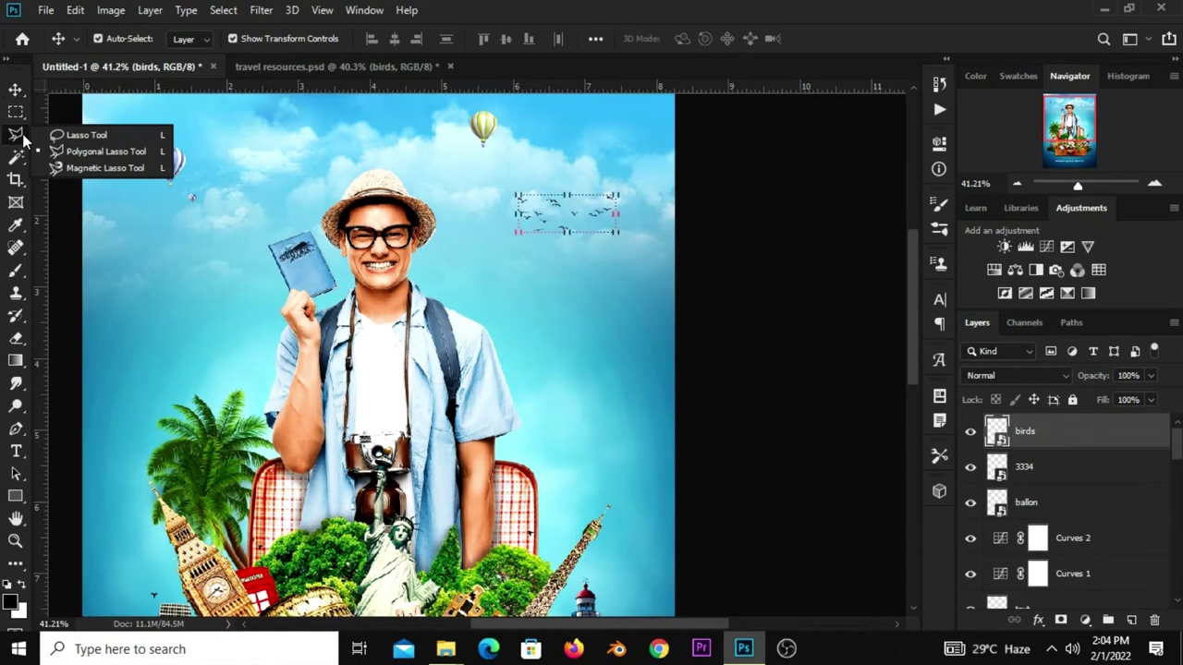
click(106, 151)
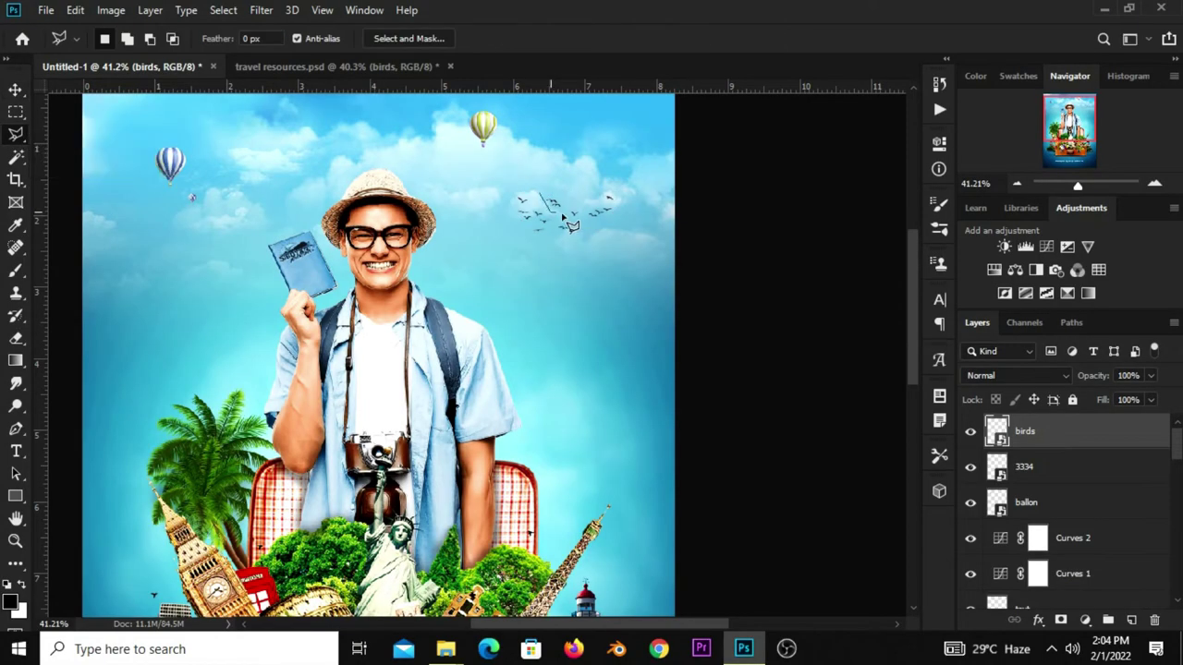
click(630, 174)
click(584, 171)
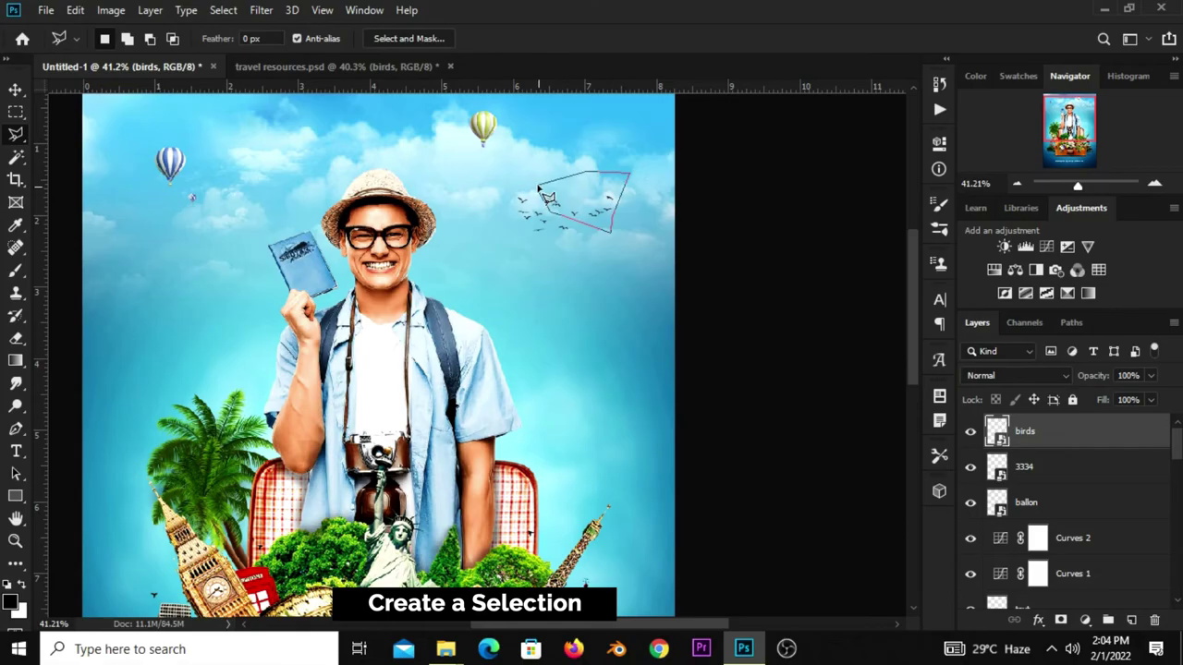
click(547, 202)
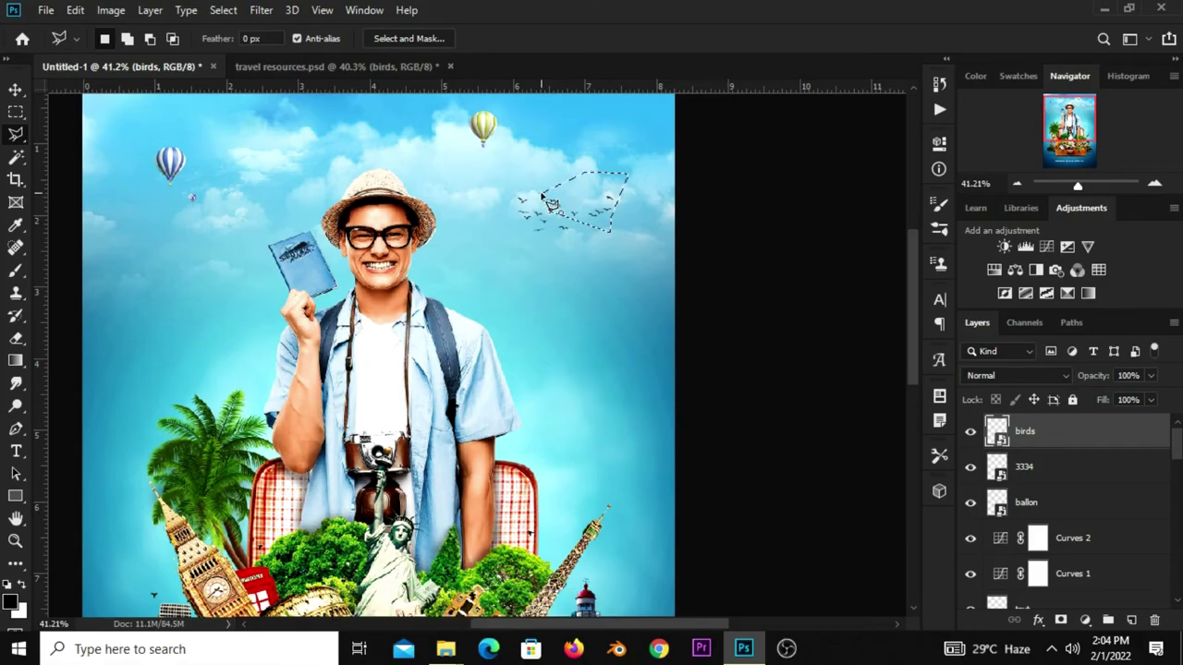
key(ctrl+j)
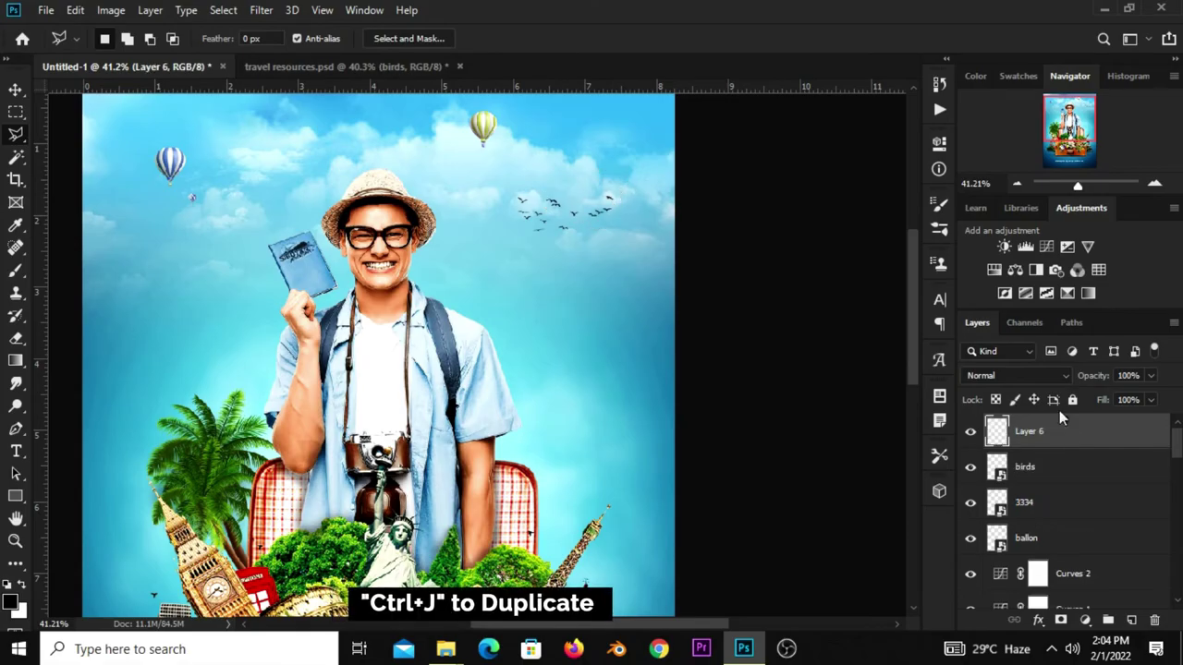
Scale the bird copy to 68% and place it below the blue balloon on the left.
click(15, 90)
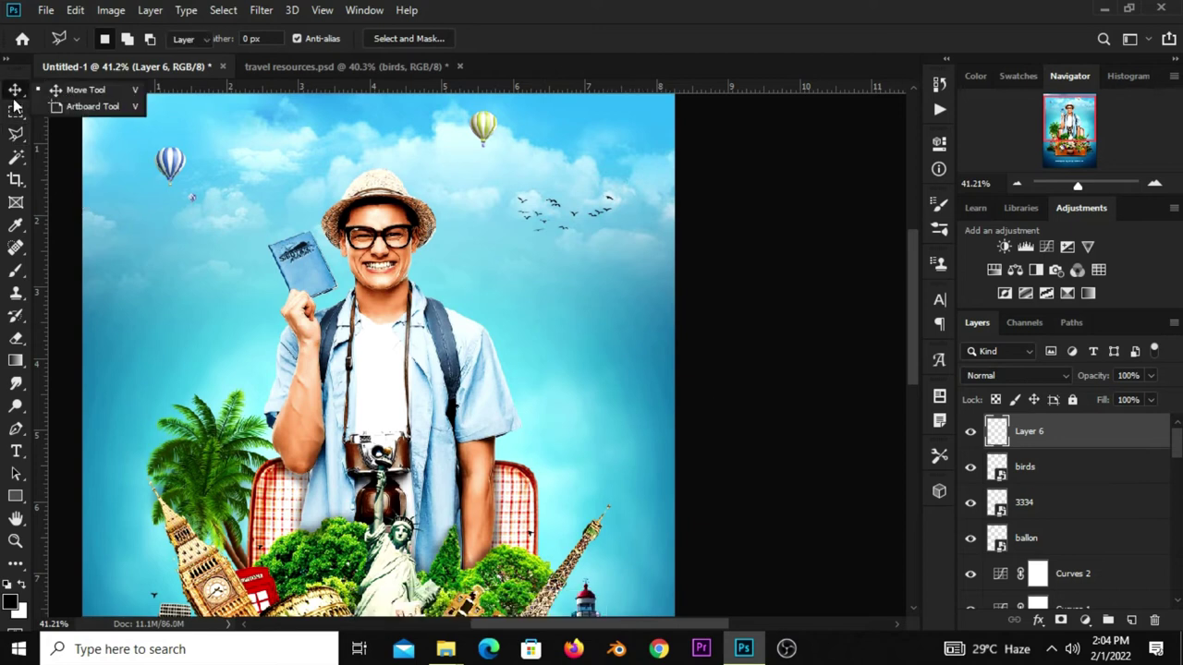
key(ctrl+t)
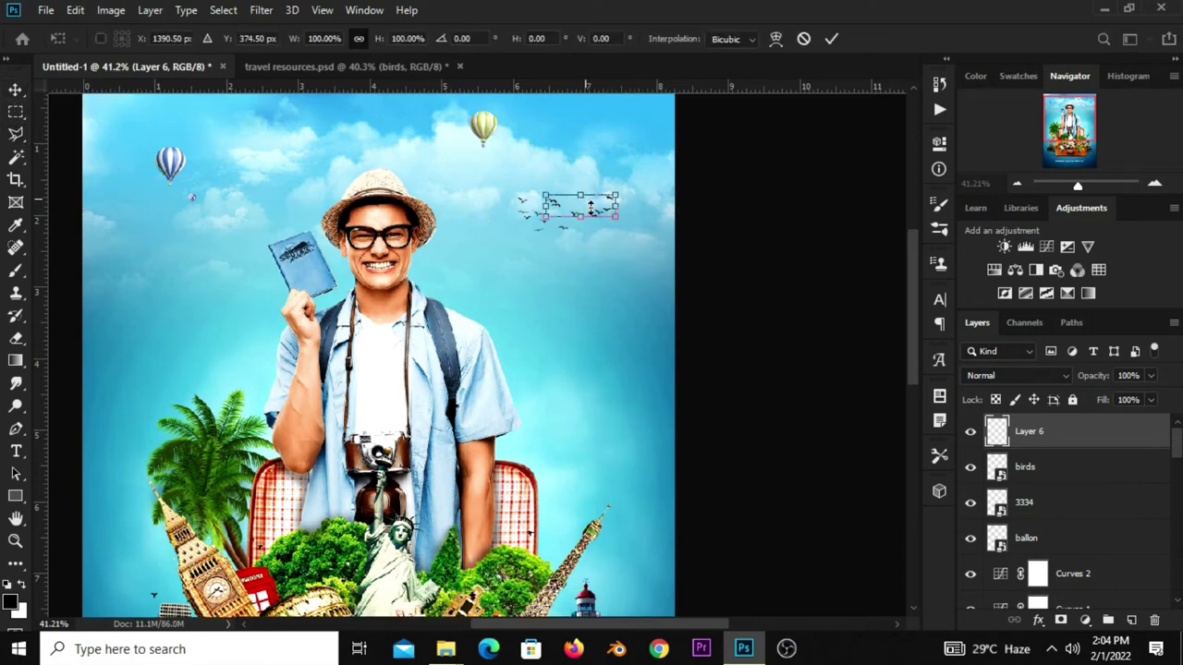
mouse_move(599, 214)
mouse_down()
mouse_move(214, 236)
mouse_move(211, 226)
mouse_up()
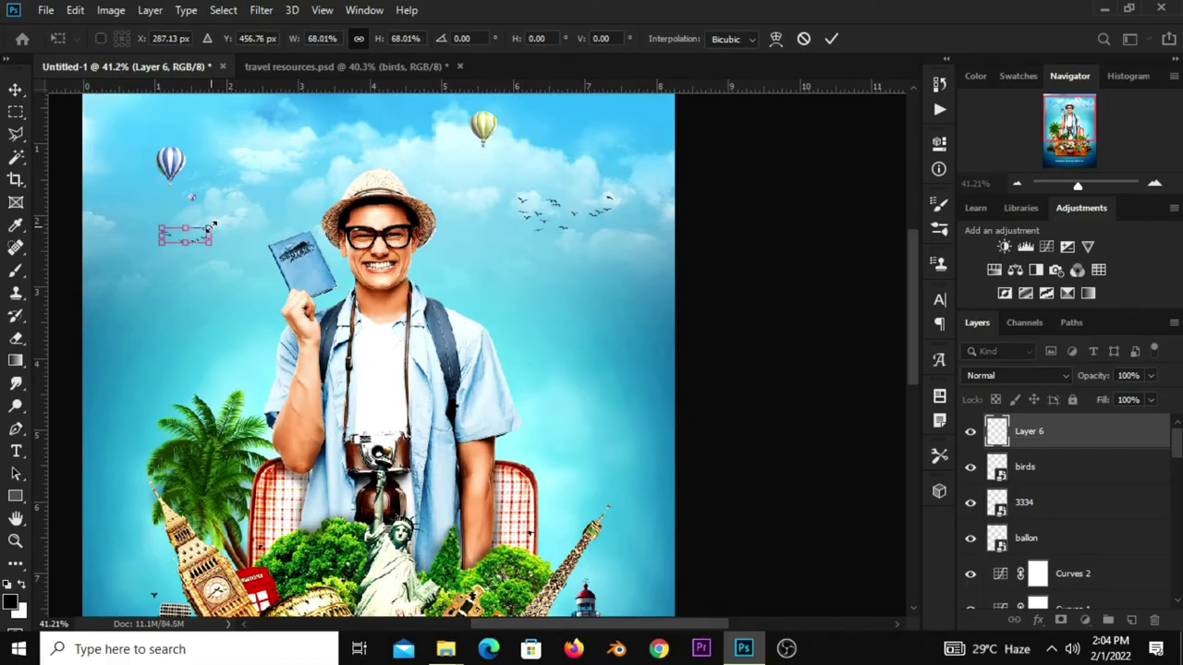
key(Return)
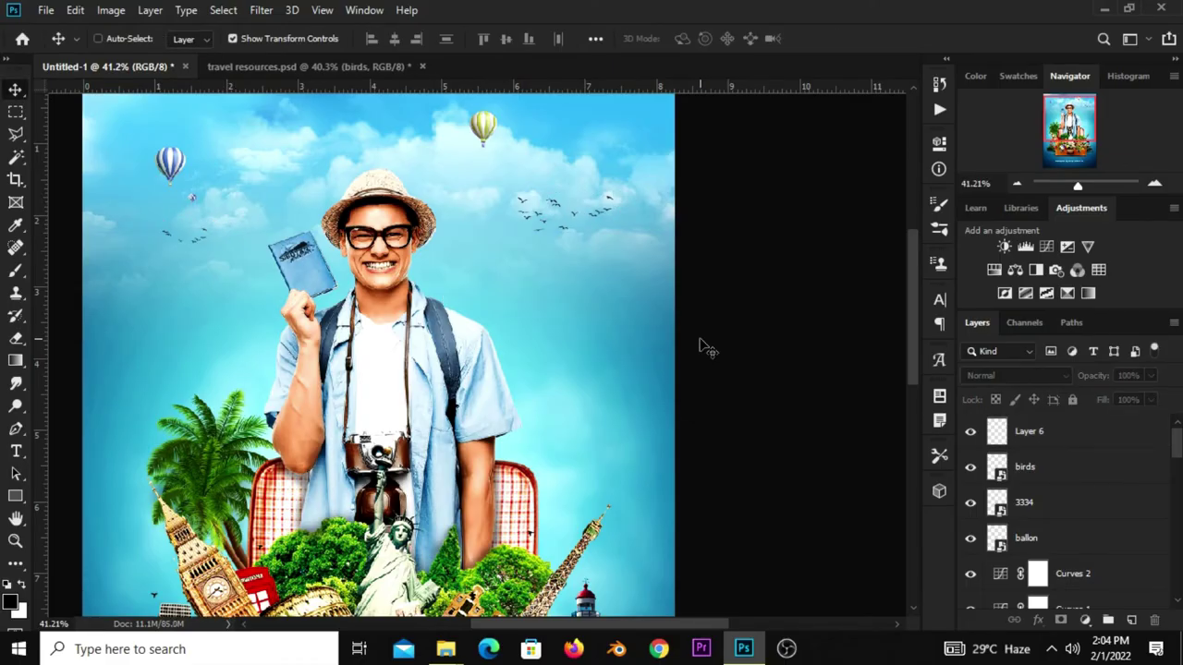
key(ctrl+0)
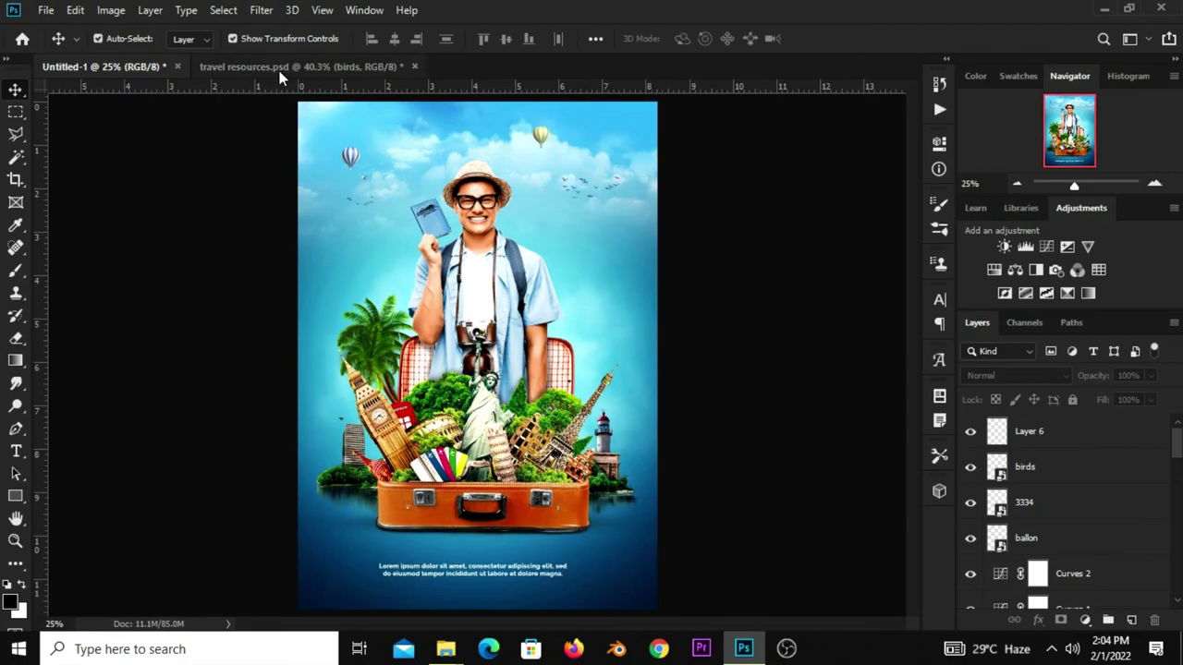
Bring the airplane from travel resources.psd into the poster's upper-left sky.
click(280, 68)
scroll(421, 213, down, 2)
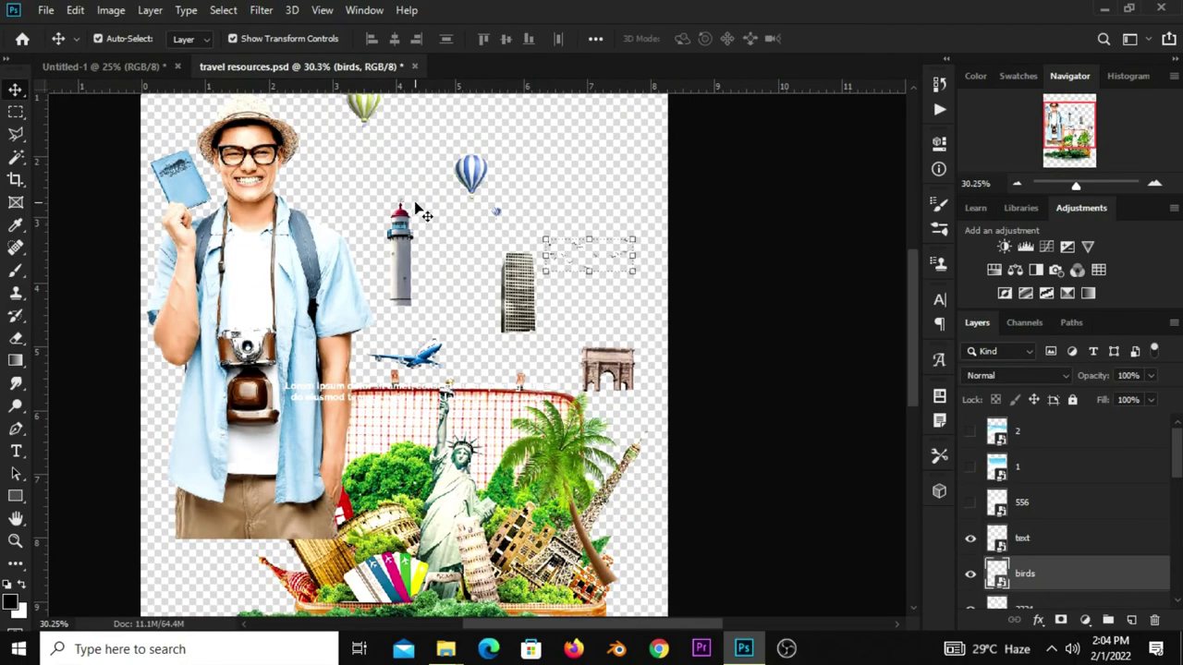
scroll(420, 213, down, 1)
click(425, 324)
drag(429, 329, 436, 322)
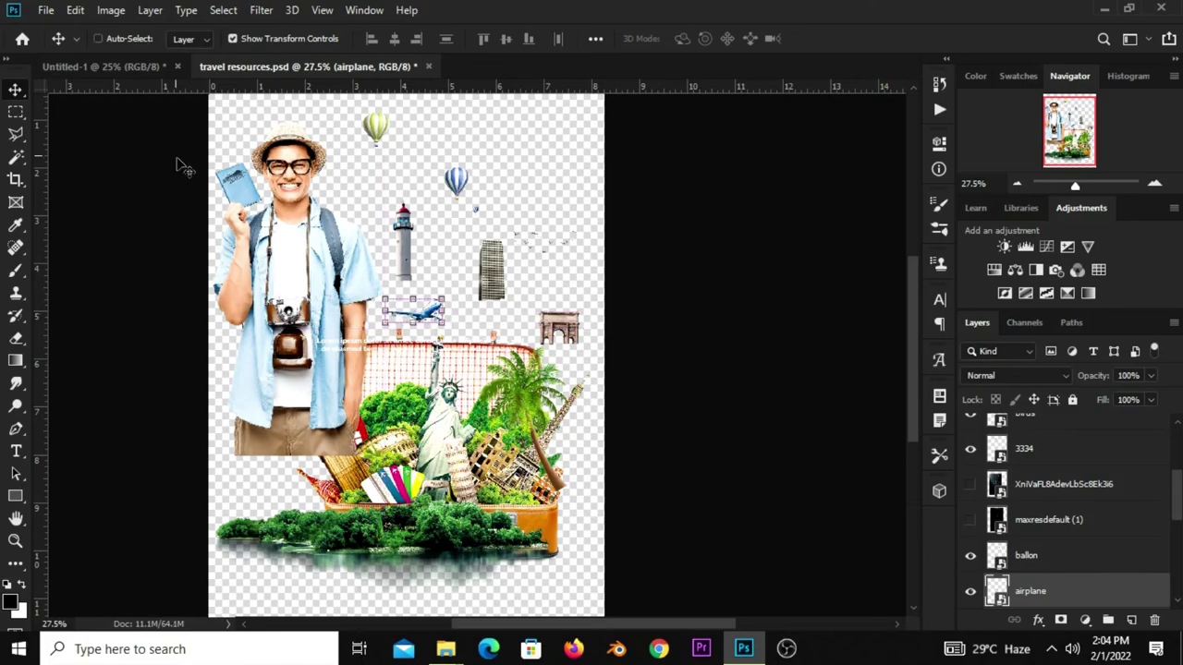
drag(181, 167, 121, 92)
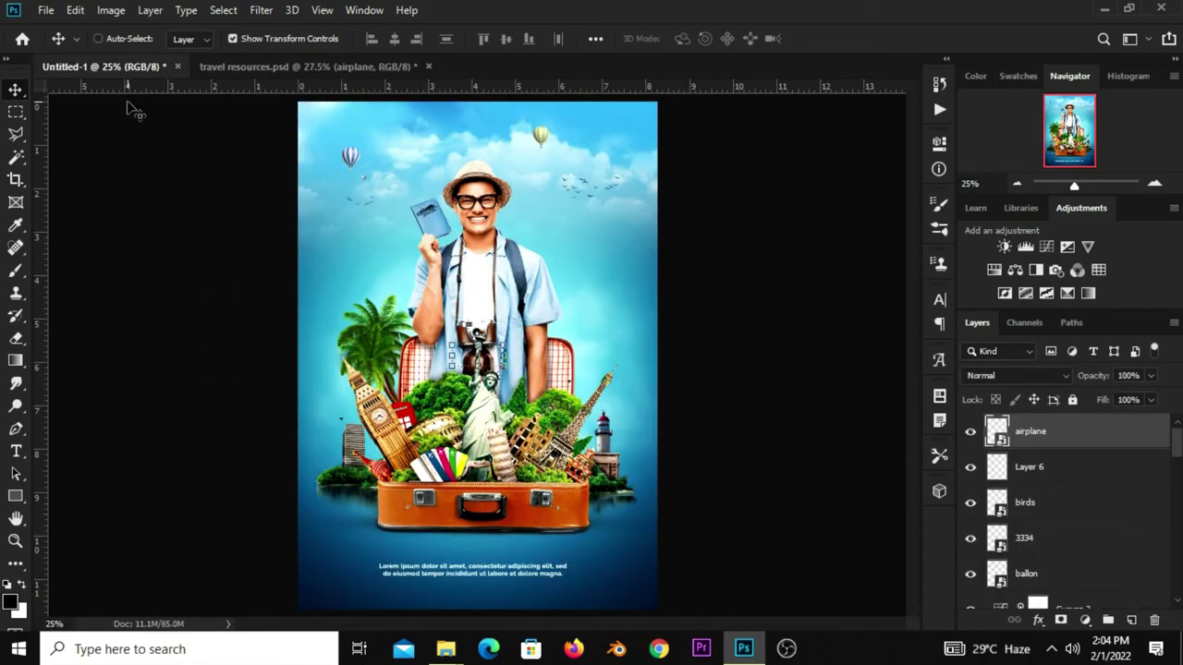
key(ctrl)
drag(480, 356, 420, 154)
Shrink the left balloon and the airplane slightly, then nudge the airplane left.
click(349, 156)
key(ctrl+t)
drag(340, 145, 344, 152)
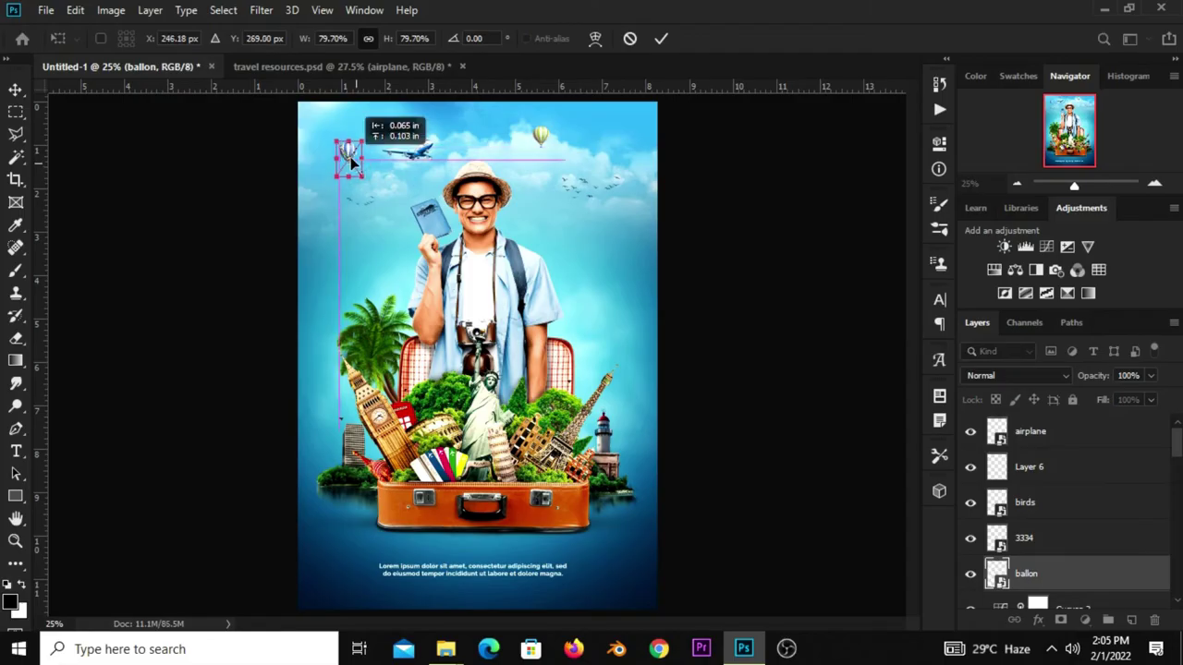
click(414, 143)
mouse_move(414, 143)
mouse_down()
mouse_move(411, 162)
mouse_move(369, 142)
mouse_up()
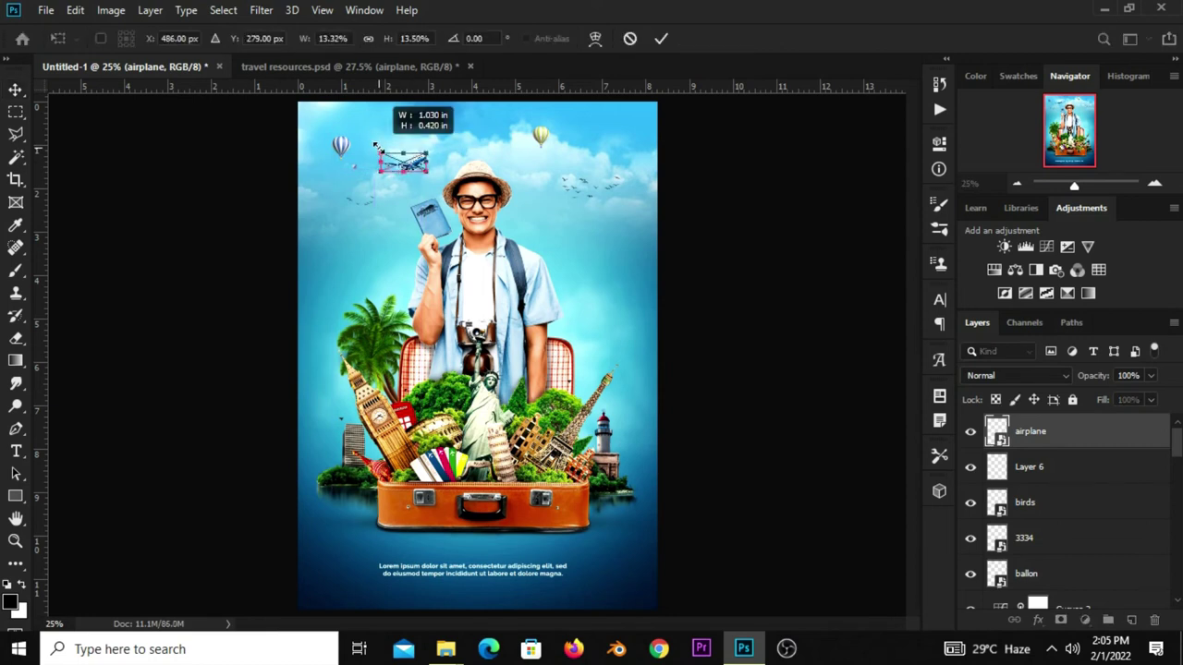
drag(376, 145, 382, 153)
key(Return)
key(Left)
key(Left)
key(Left)
key(Left)
key(Left)
key(Left)
key(Left)
key(Left)
key(Left)
key(Left)
key(Left)
key(Left)
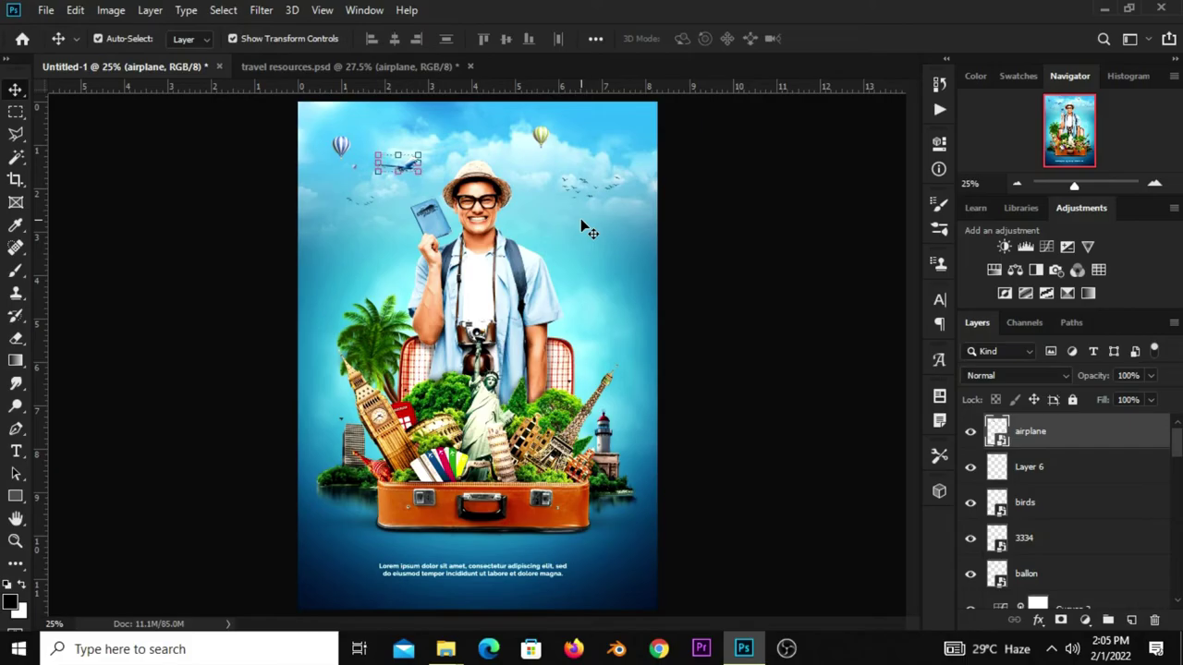
click(693, 230)
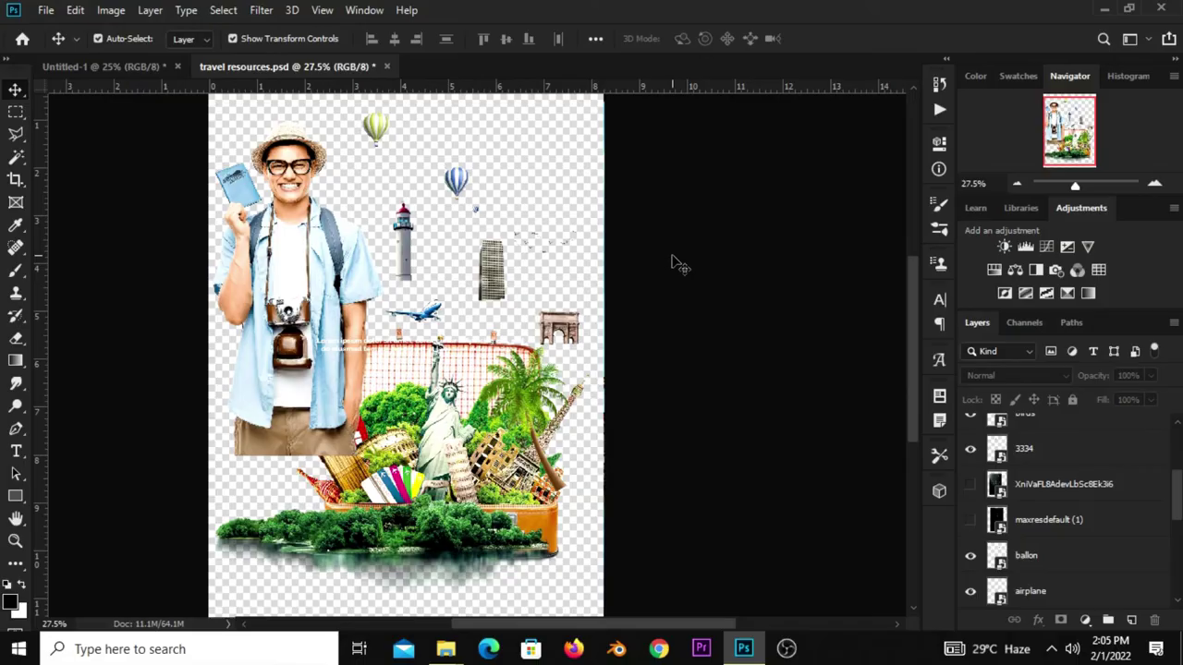
Show and select the maxresdefault (1) dust layer in travel resources.psd.
scroll(680, 265, down, 2)
click(153, 67)
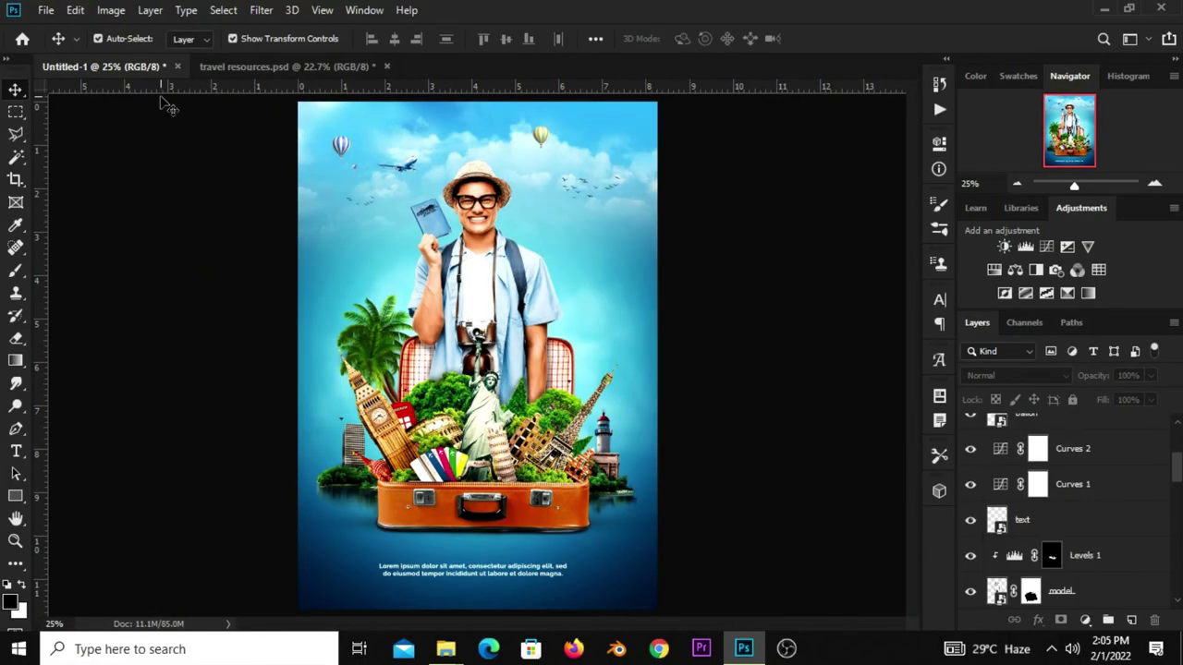
click(239, 66)
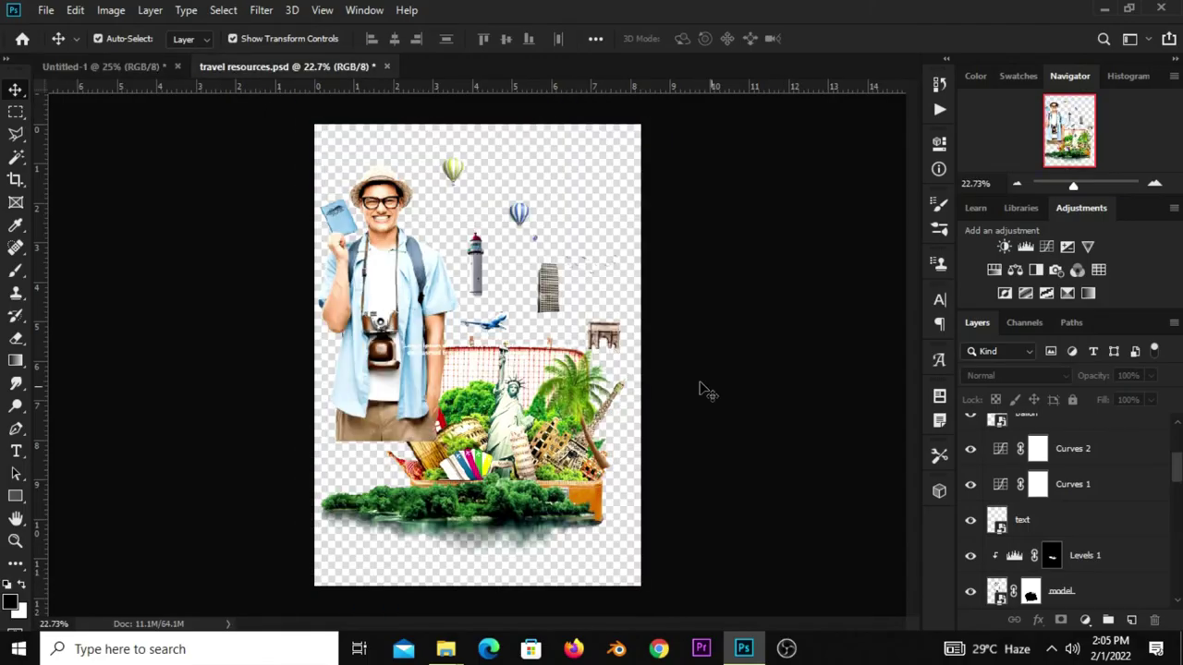
scroll(1096, 543, up, 3)
scroll(1096, 542, up, 1)
scroll(1096, 540, down, 3)
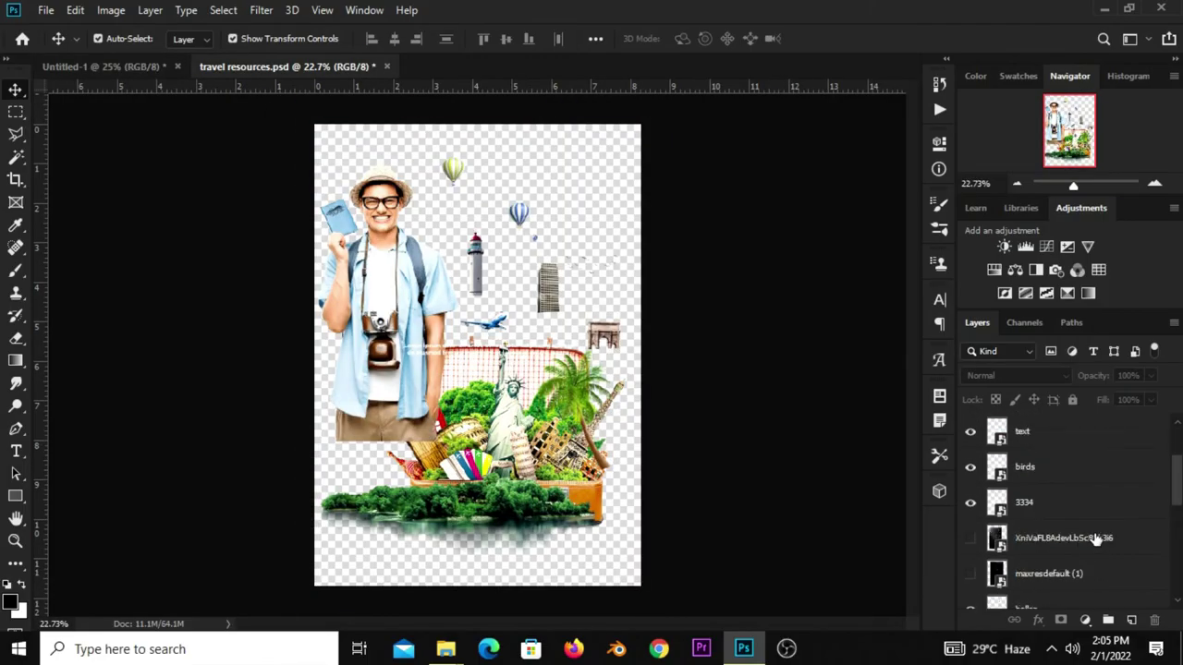
scroll(1096, 540, down, 1)
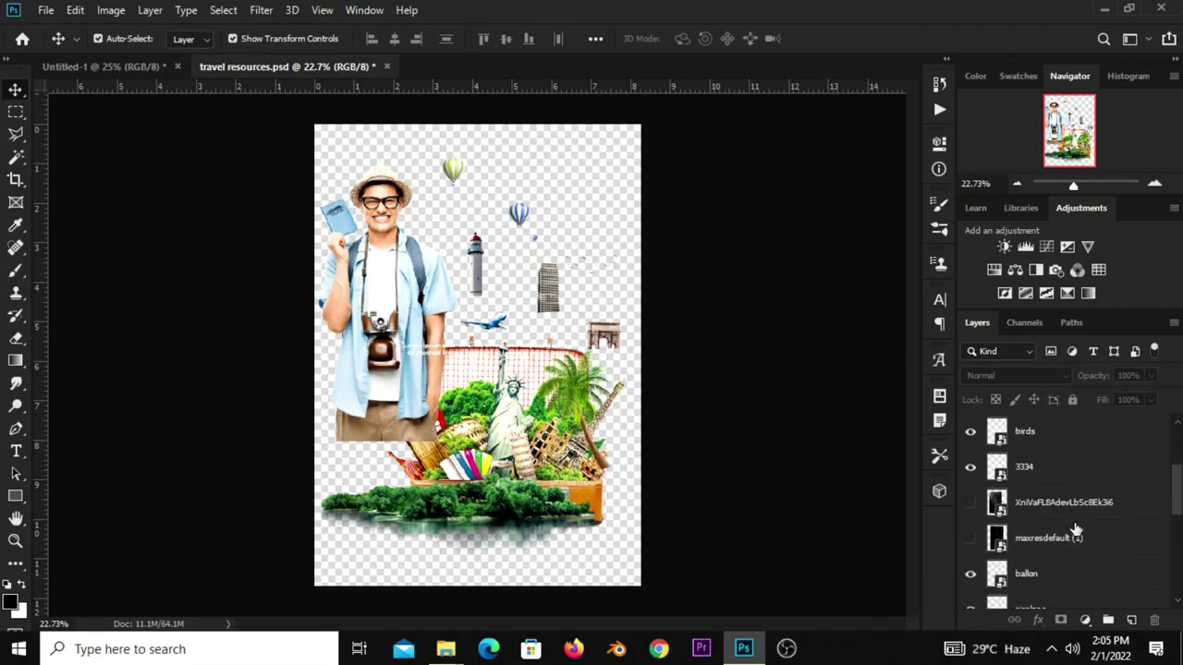
click(1045, 479)
scroll(1054, 517, down, 1)
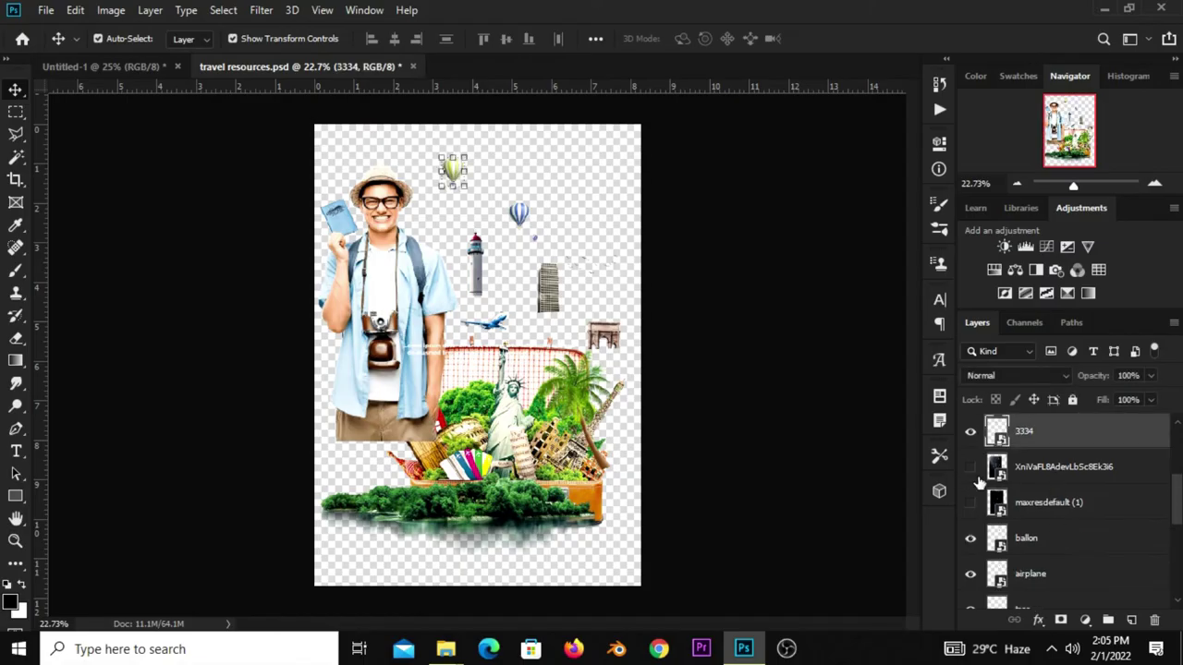
click(971, 504)
click(1048, 502)
Bring the dust image into the poster and stretch it to about 159% to cover the canvas.
mouse_move(456, 444)
mouse_down()
mouse_move(473, 450)
mouse_move(398, 305)
mouse_move(444, 354)
mouse_move(573, 374)
mouse_move(652, 353)
mouse_move(661, 375)
mouse_move(691, 353)
mouse_up()
drag(466, 334, 467, 382)
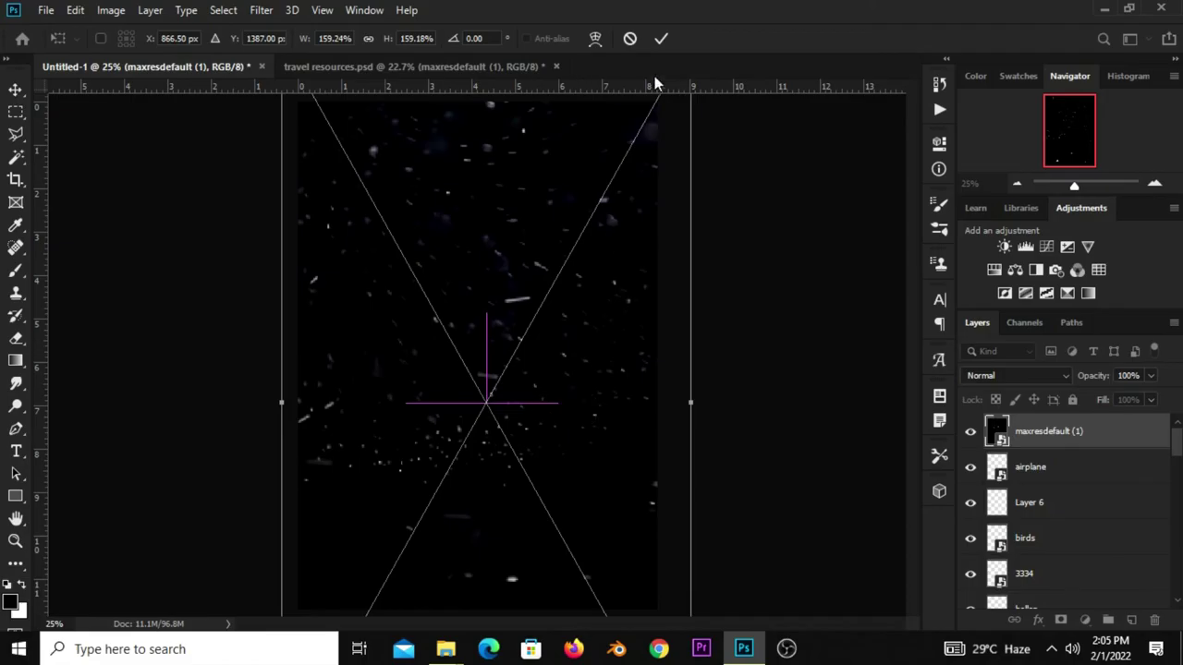
click(660, 38)
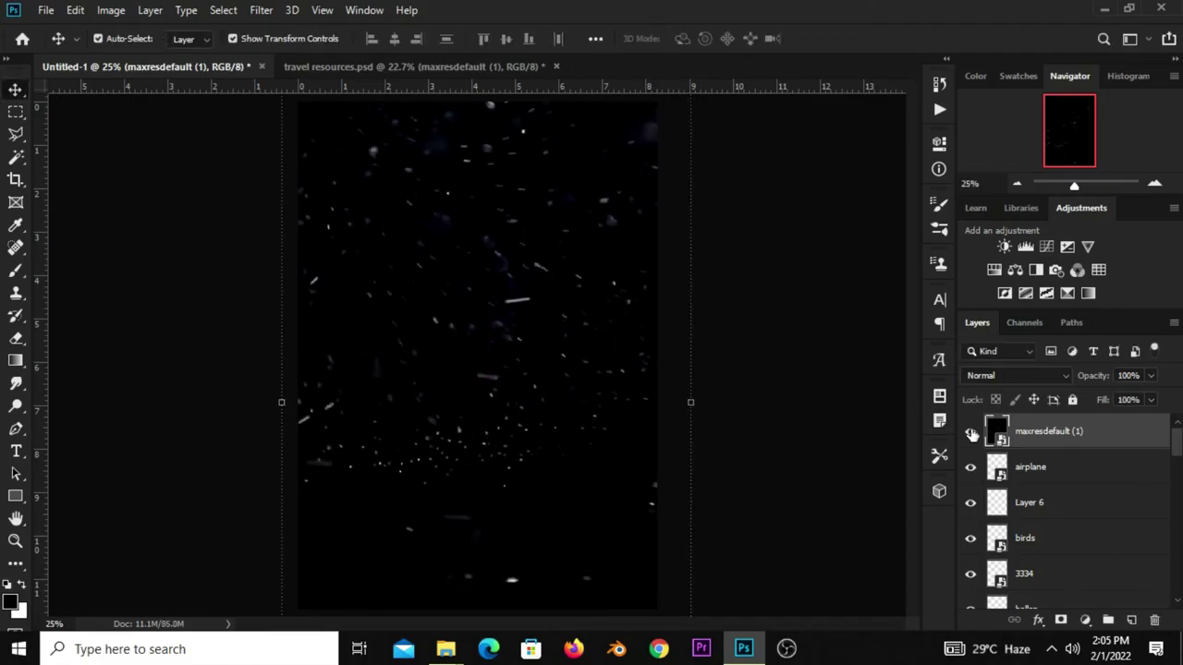
click(970, 433)
Set the dust overlay's blend mode to Screen.
click(971, 432)
click(989, 375)
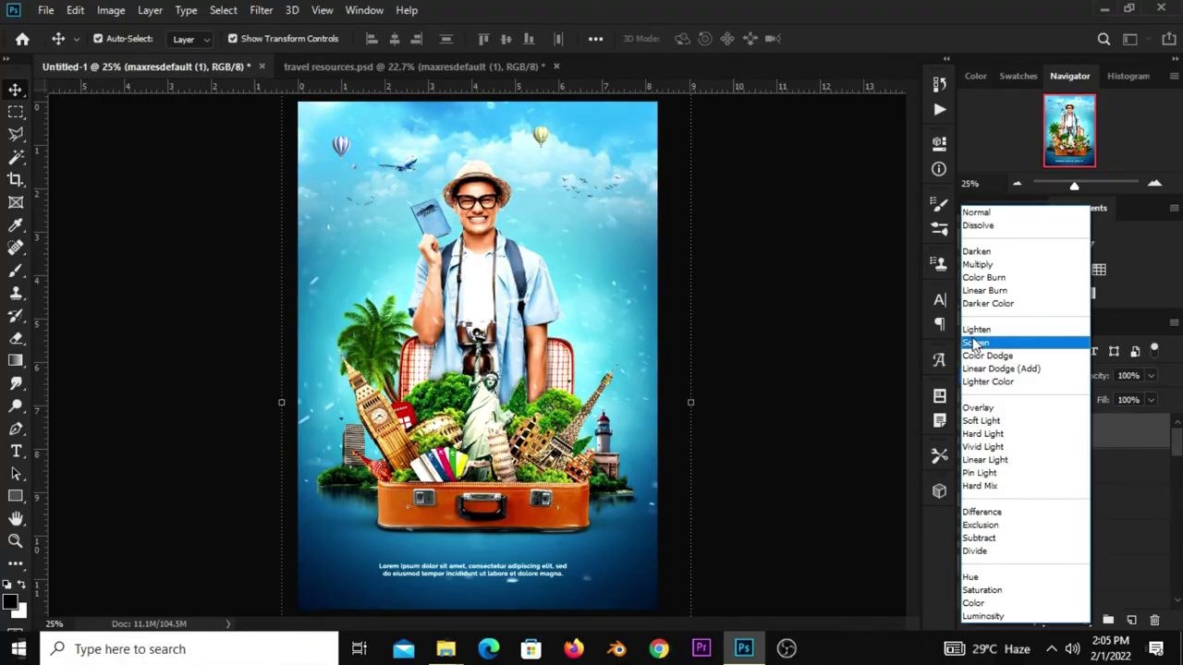
click(975, 343)
Clip a Levels adjustment to the overlay with black input raised to 55.
click(1085, 620)
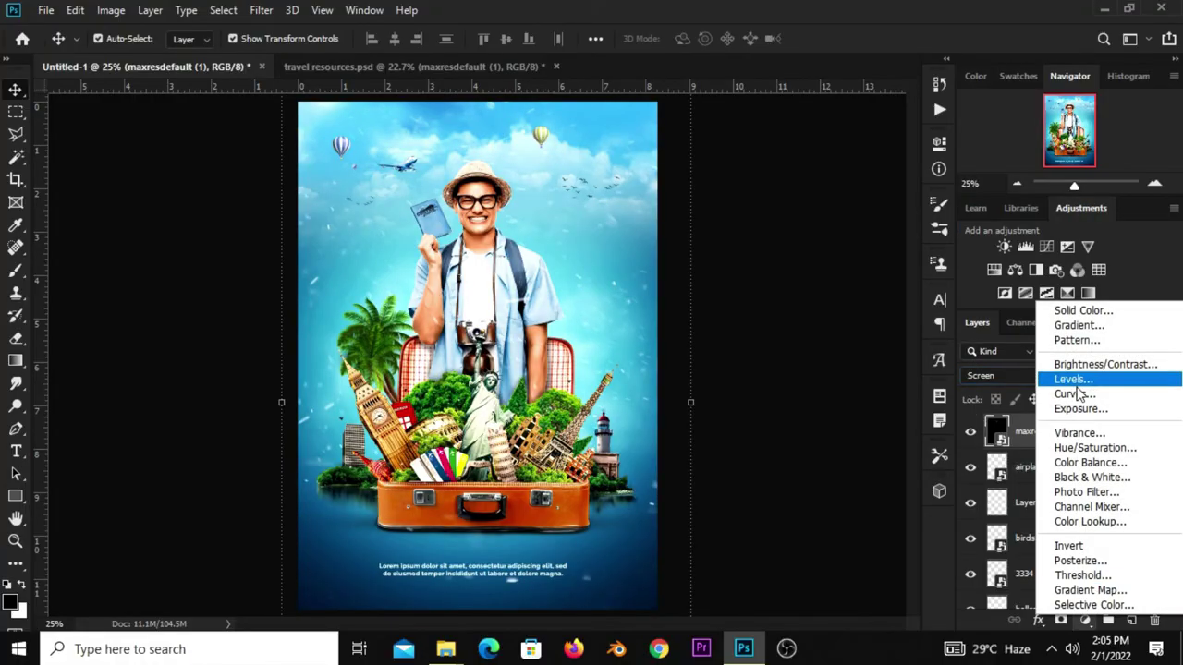
click(1085, 387)
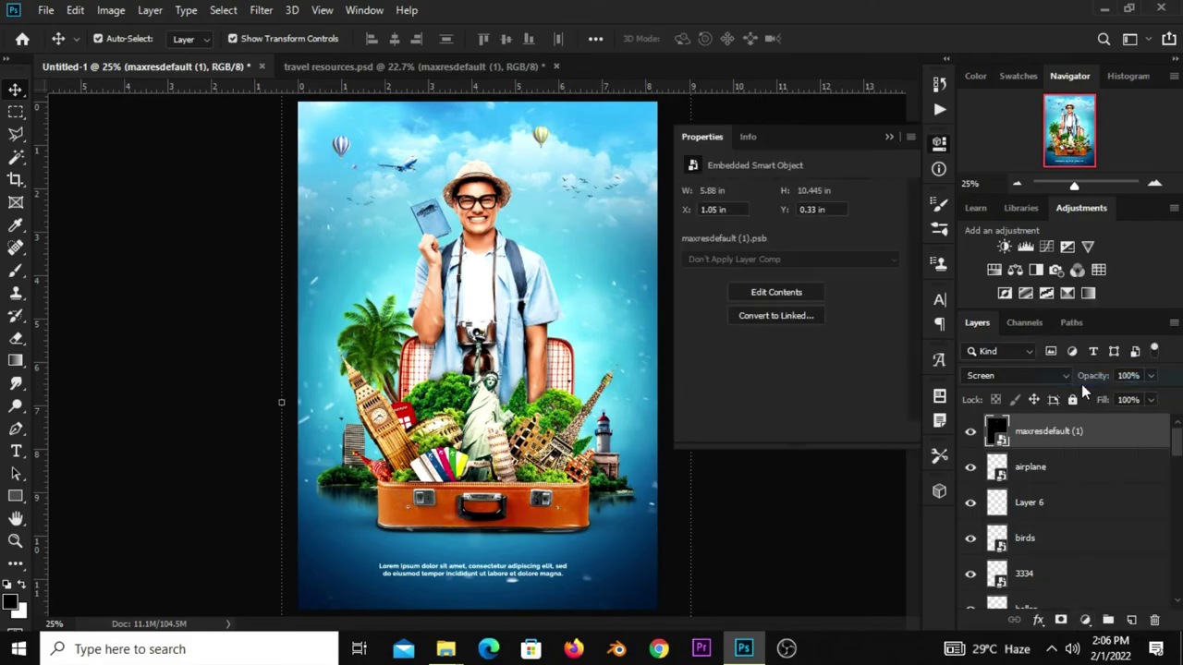
click(790, 432)
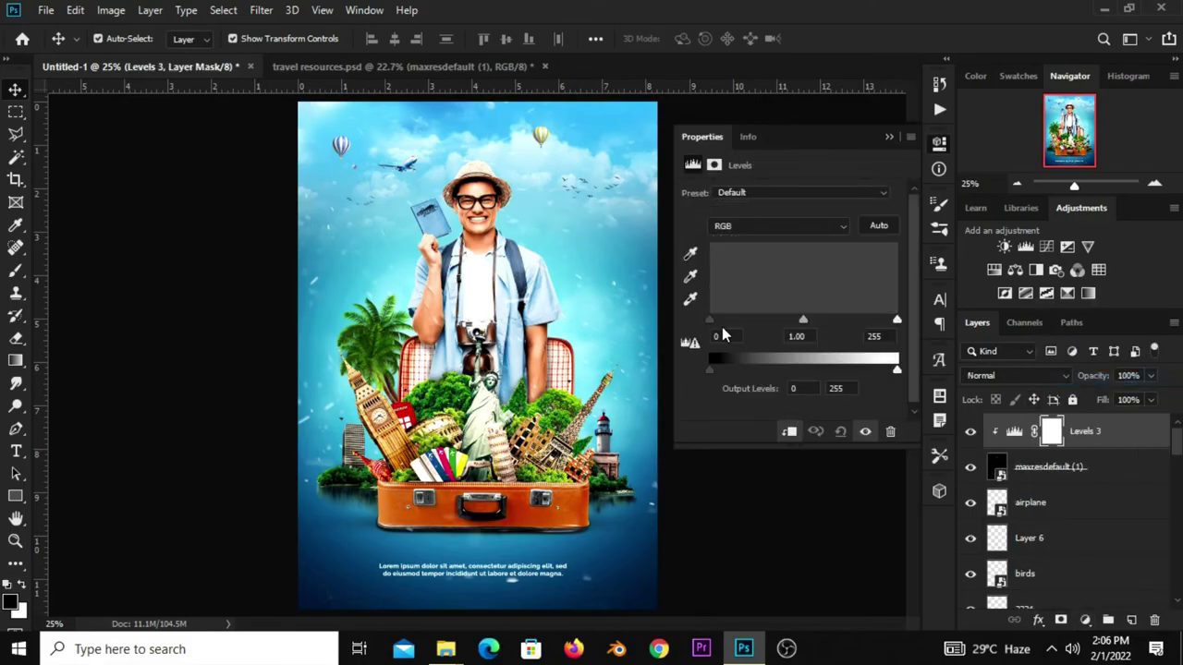
drag(712, 327, 749, 329)
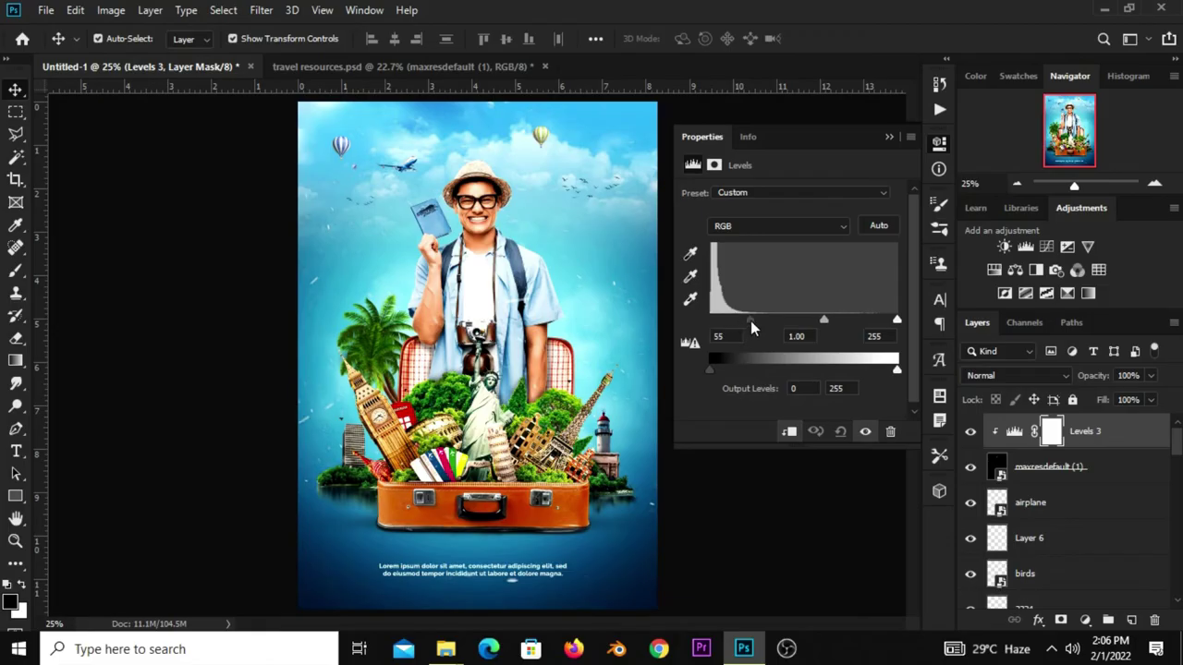
click(887, 137)
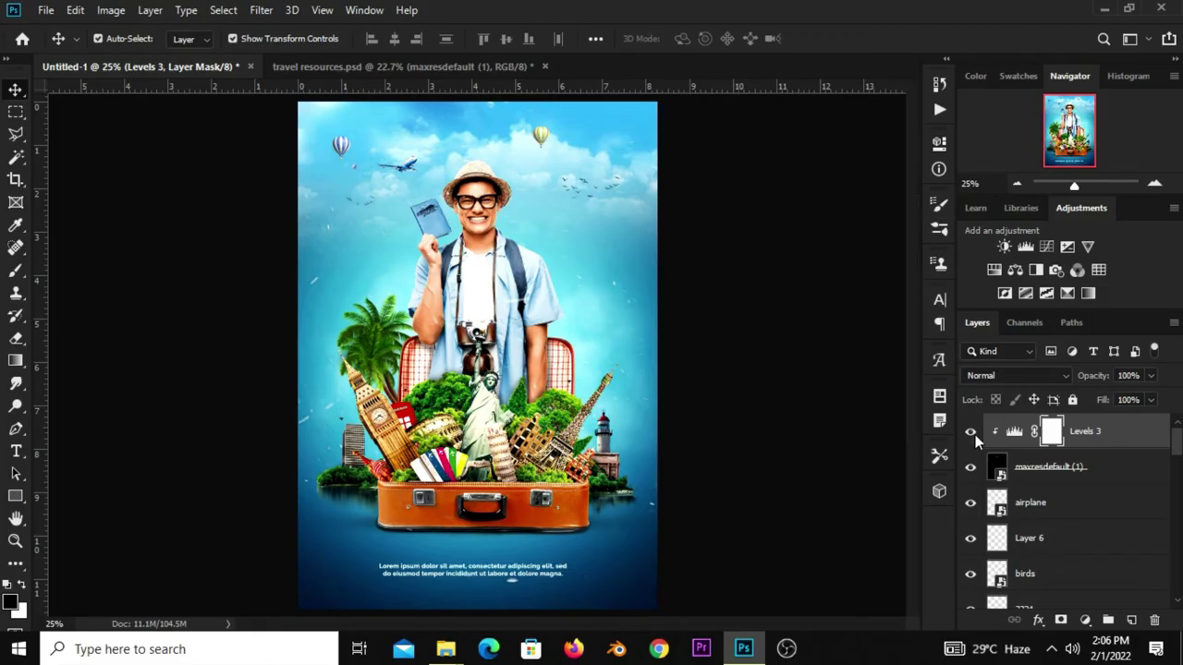
click(971, 432)
click(970, 433)
click(1024, 481)
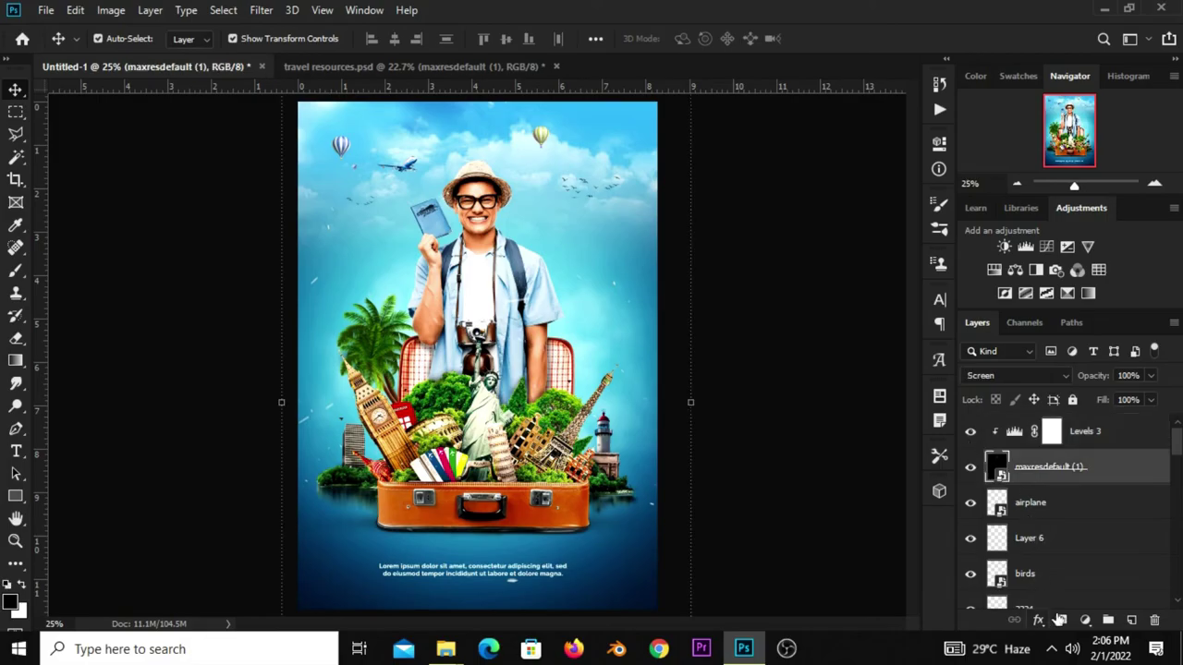
Add a mask to the dust overlay and set up a soft brush with black foreground.
click(1061, 620)
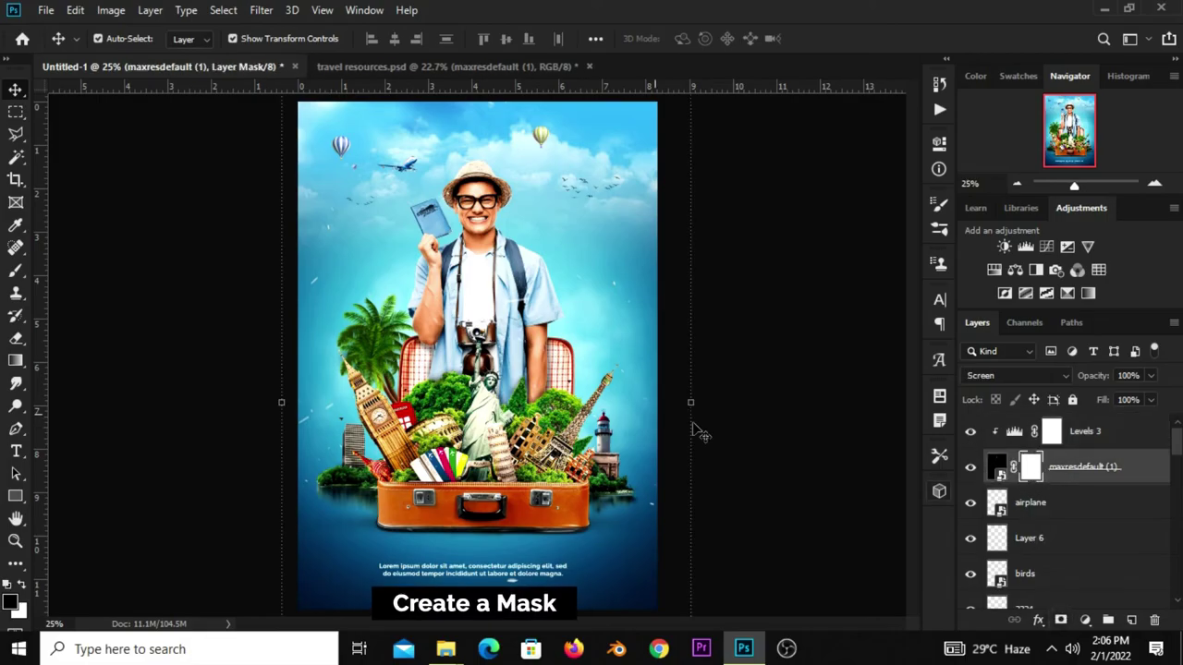
click(17, 277)
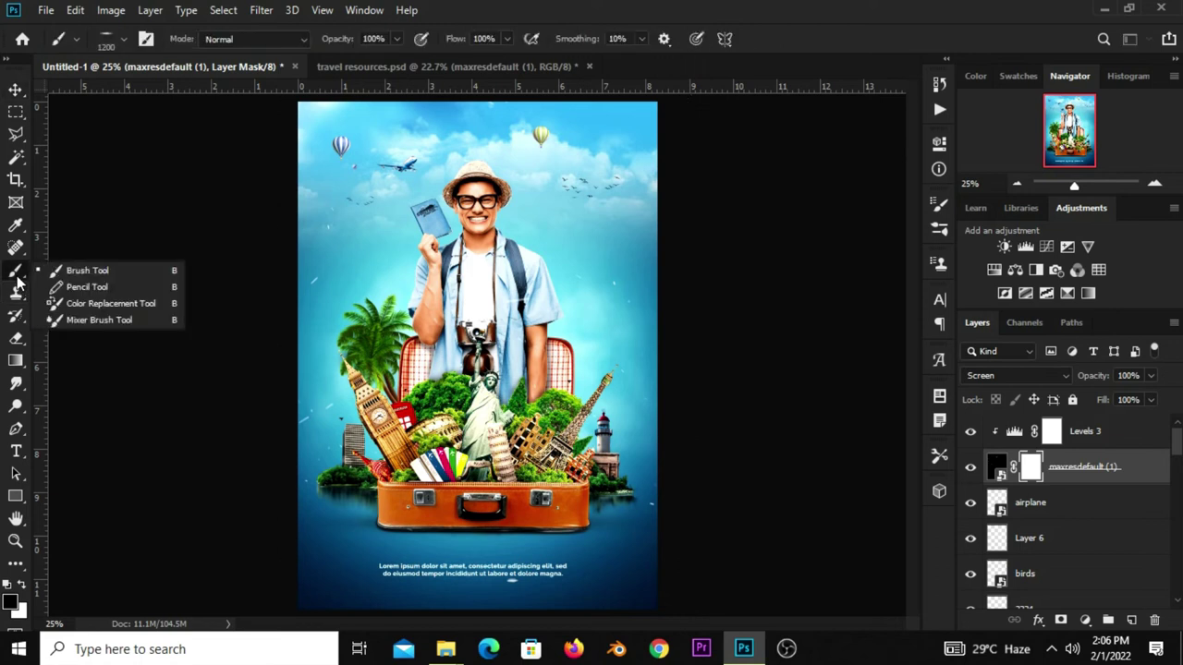
click(83, 270)
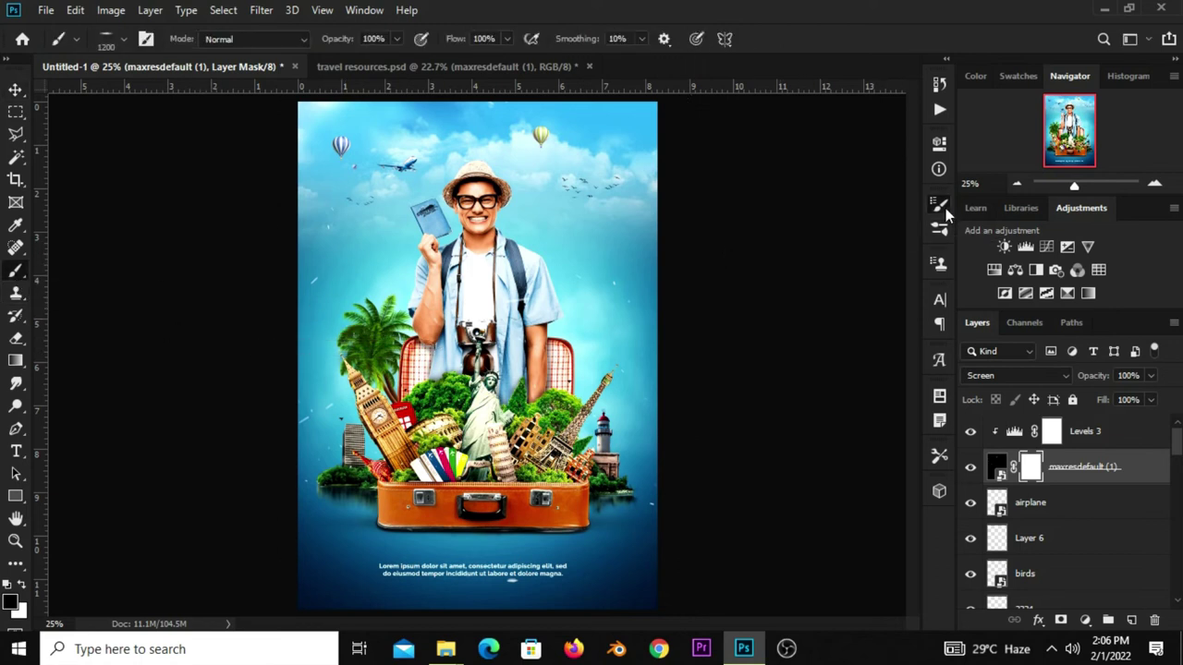
click(939, 205)
mouse_move(880, 368)
mouse_down()
mouse_move(881, 384)
mouse_move(878, 169)
mouse_up()
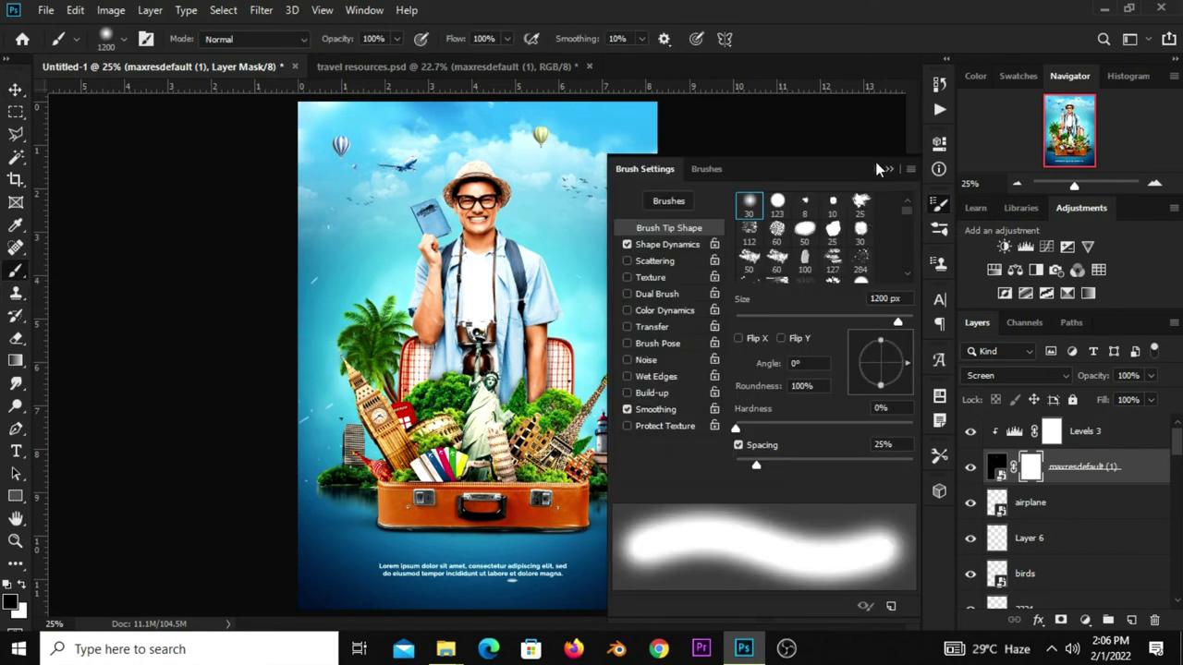
click(889, 169)
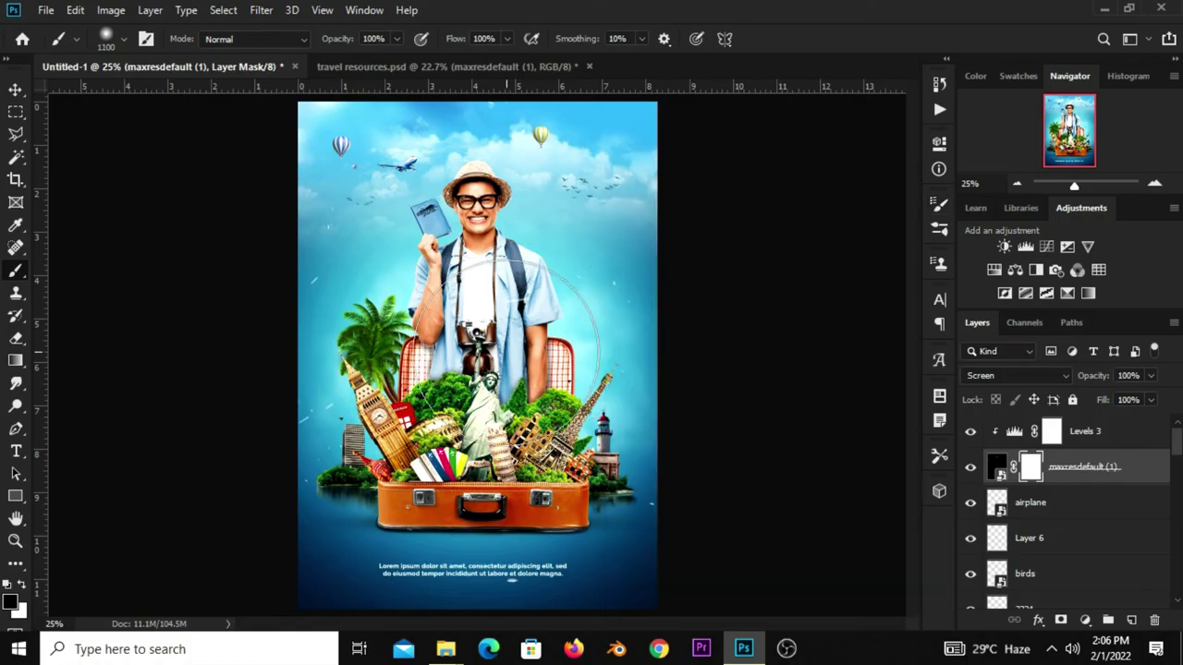
key(i)
click(11, 602)
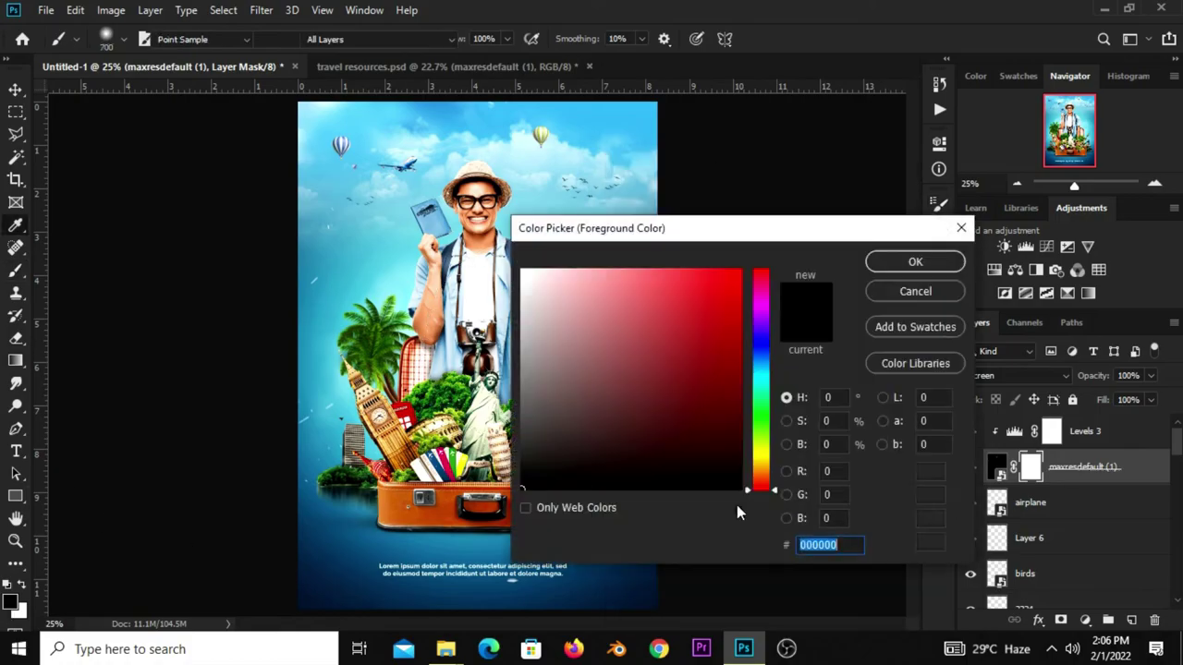
click(896, 264)
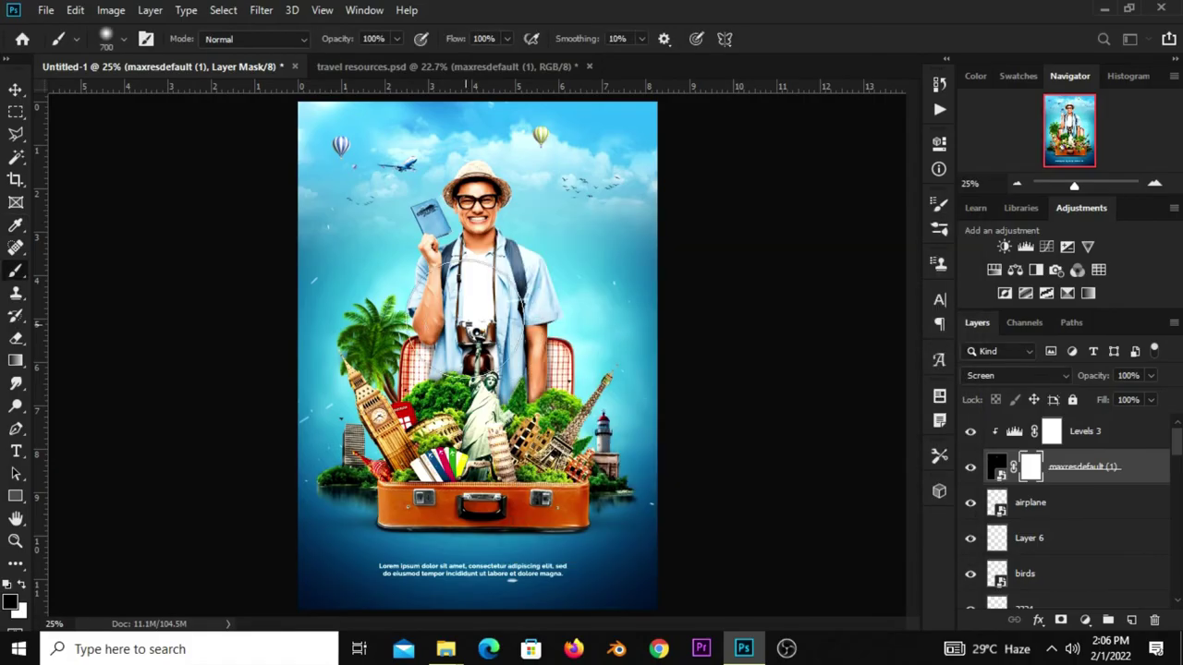
Paint the mask black over the palm tree, camera and statue.
drag(340, 427, 444, 362)
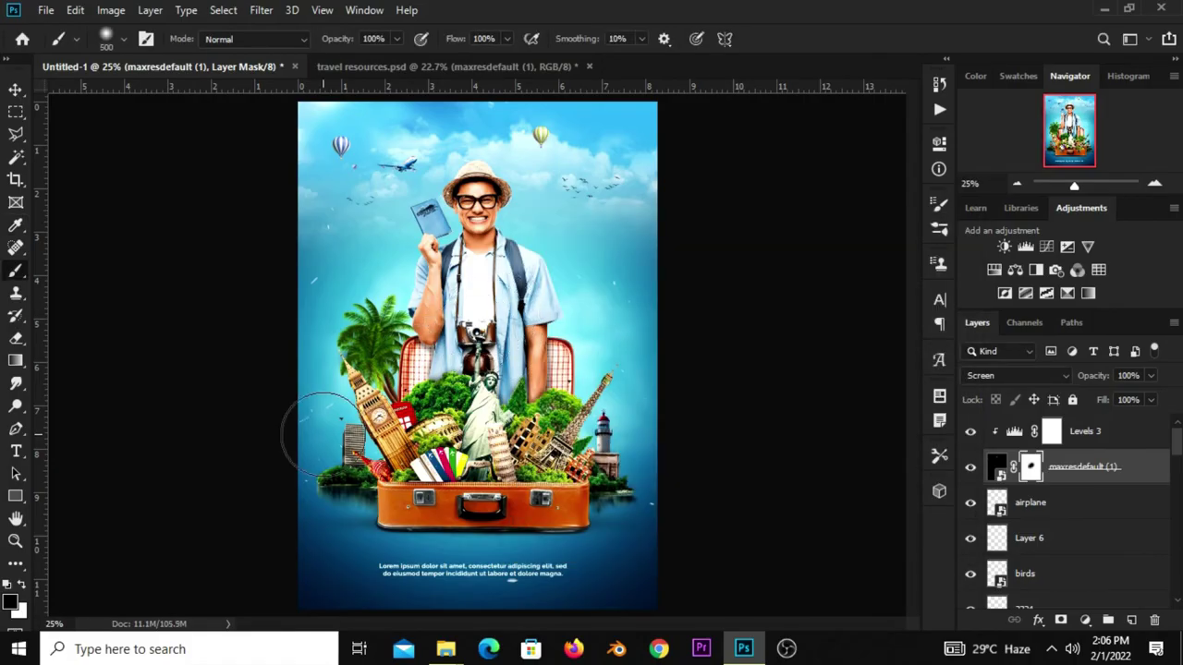
drag(457, 319, 531, 415)
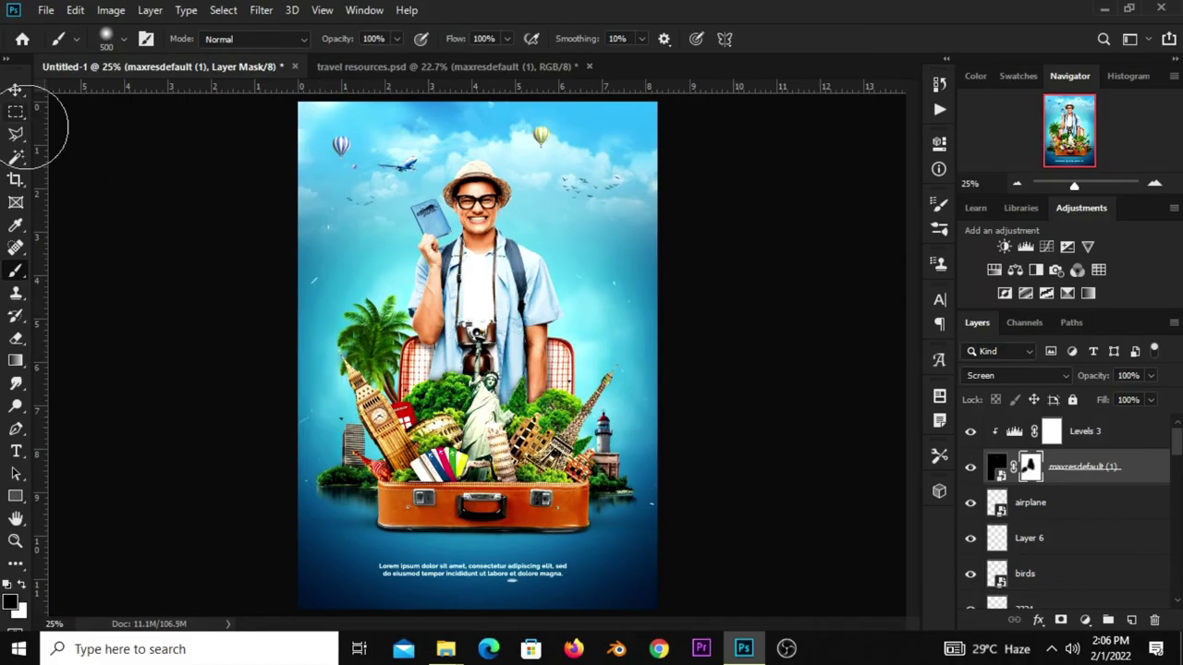
click(15, 89)
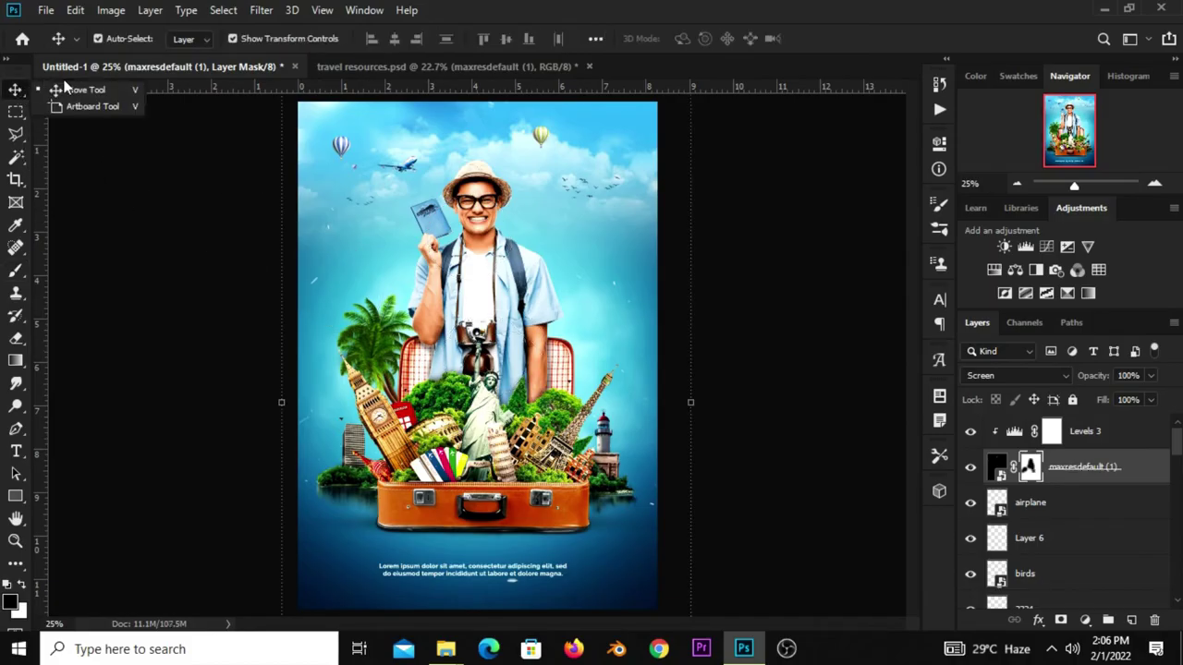
Drag the dark dust texture into the poster and scale it to about 269% to fill the canvas.
click(392, 68)
click(809, 436)
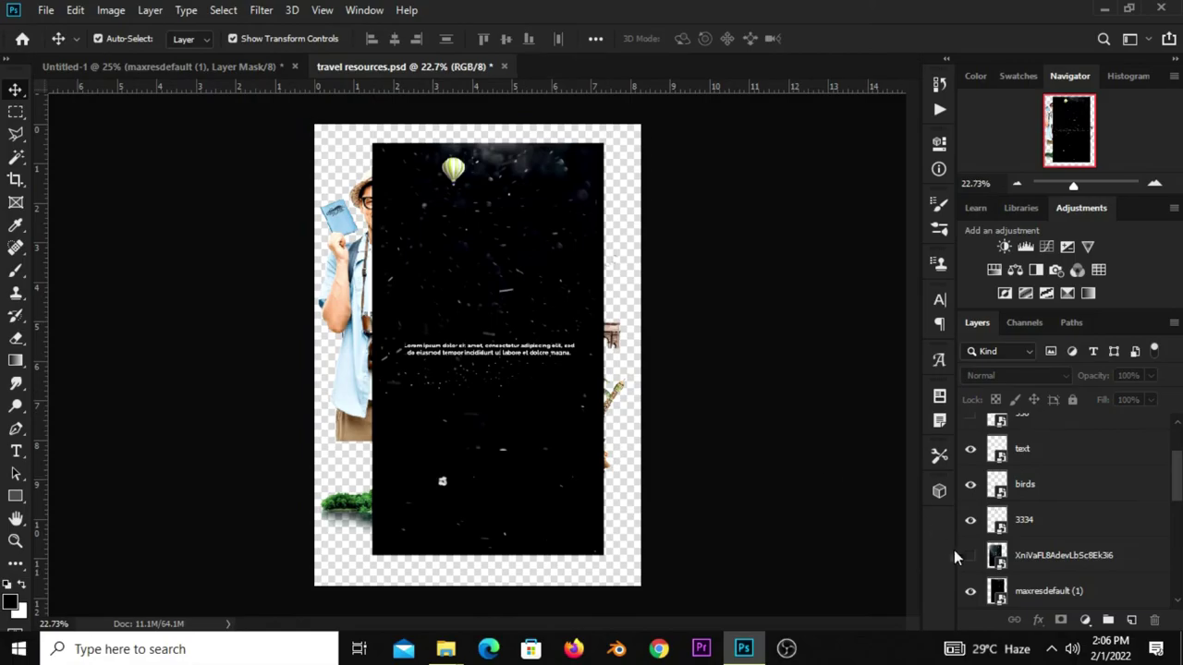
click(1010, 560)
mouse_move(492, 425)
mouse_down()
mouse_move(505, 419)
mouse_move(168, 89)
mouse_move(748, 362)
mouse_up()
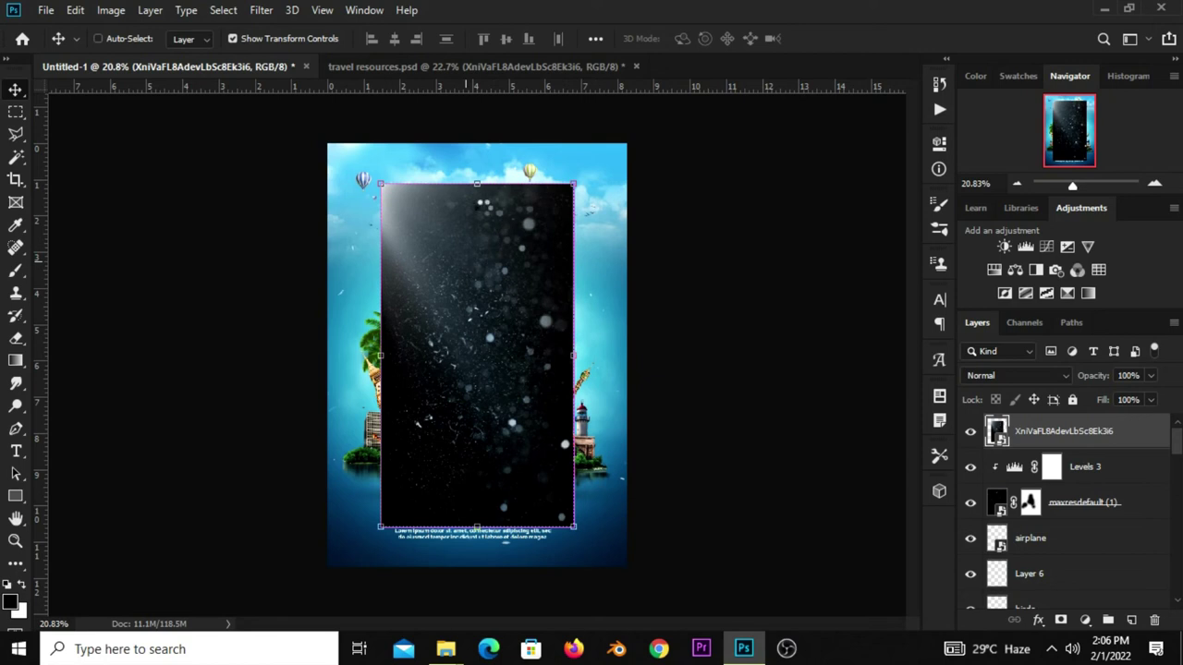
key(ctrl+t)
drag(471, 189, 480, 118)
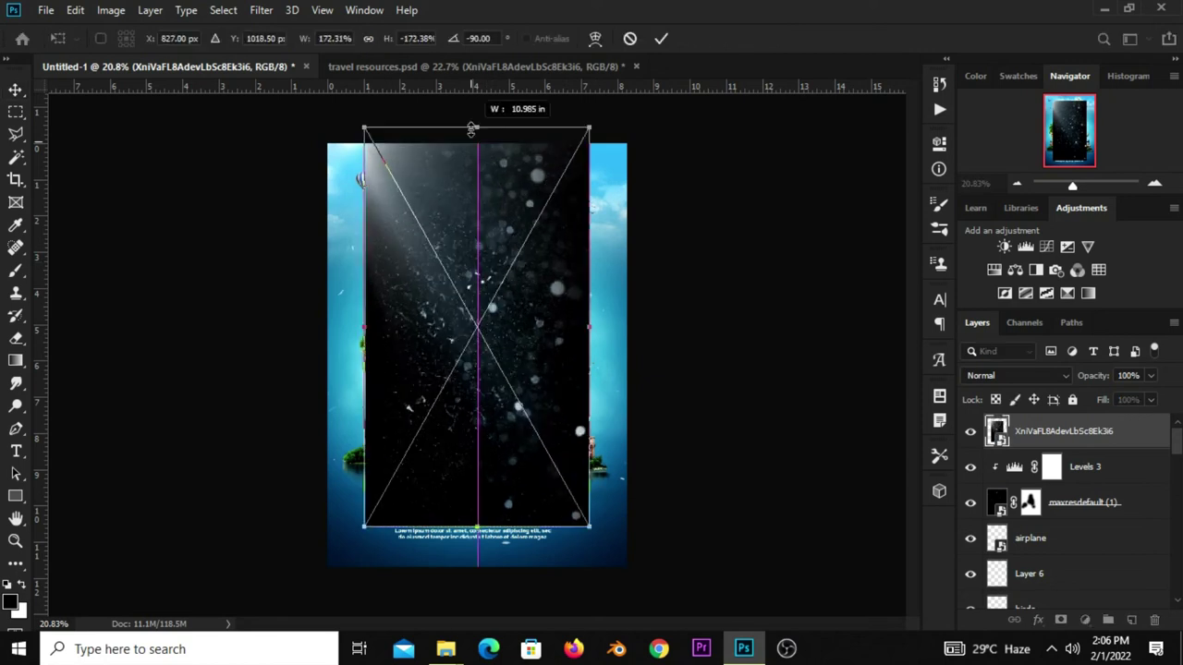
drag(589, 324, 713, 327)
drag(598, 344, 543, 344)
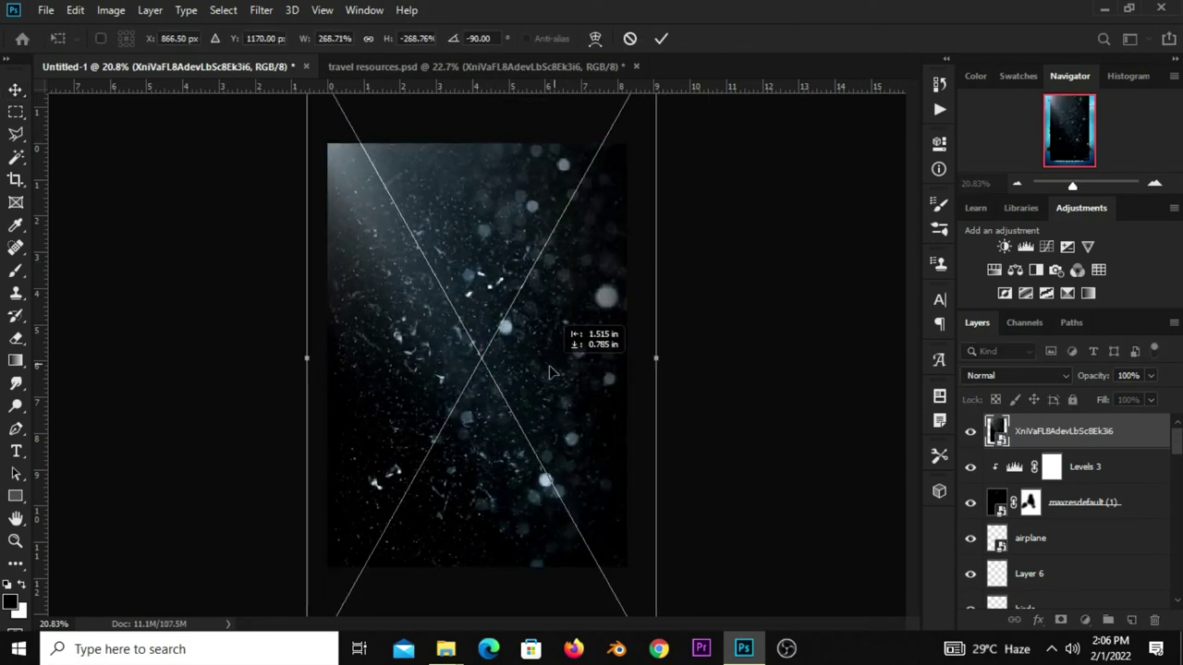
click(662, 39)
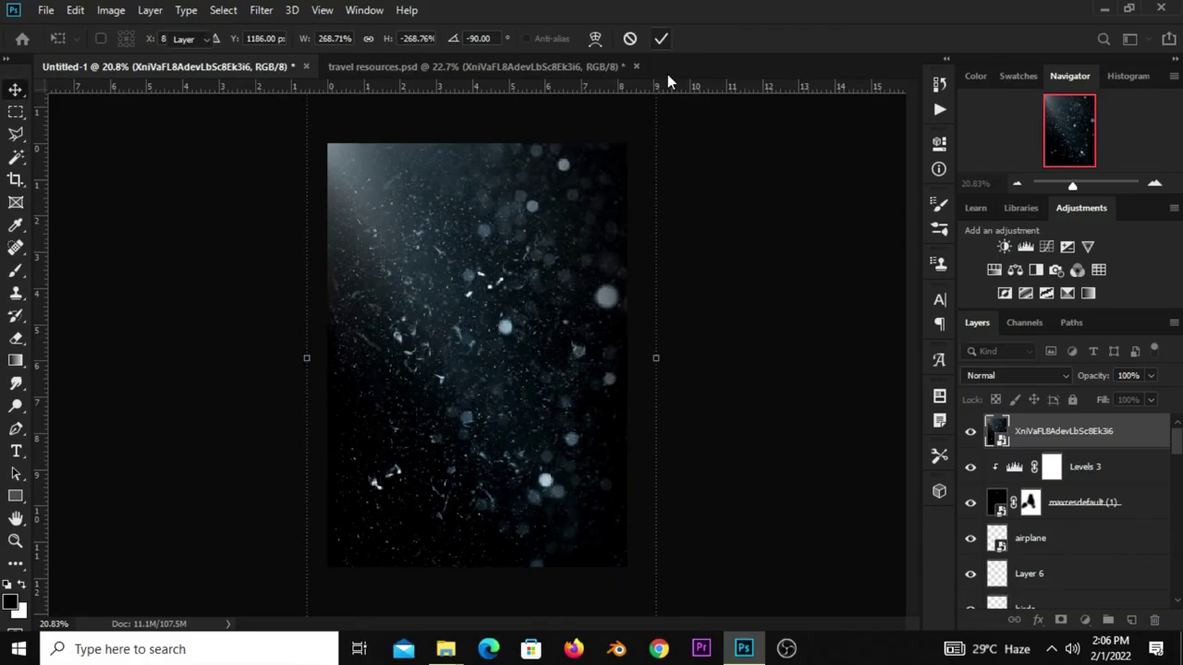
Set the second dust texture to Screen and clip a Levels with black input 74.
click(992, 379)
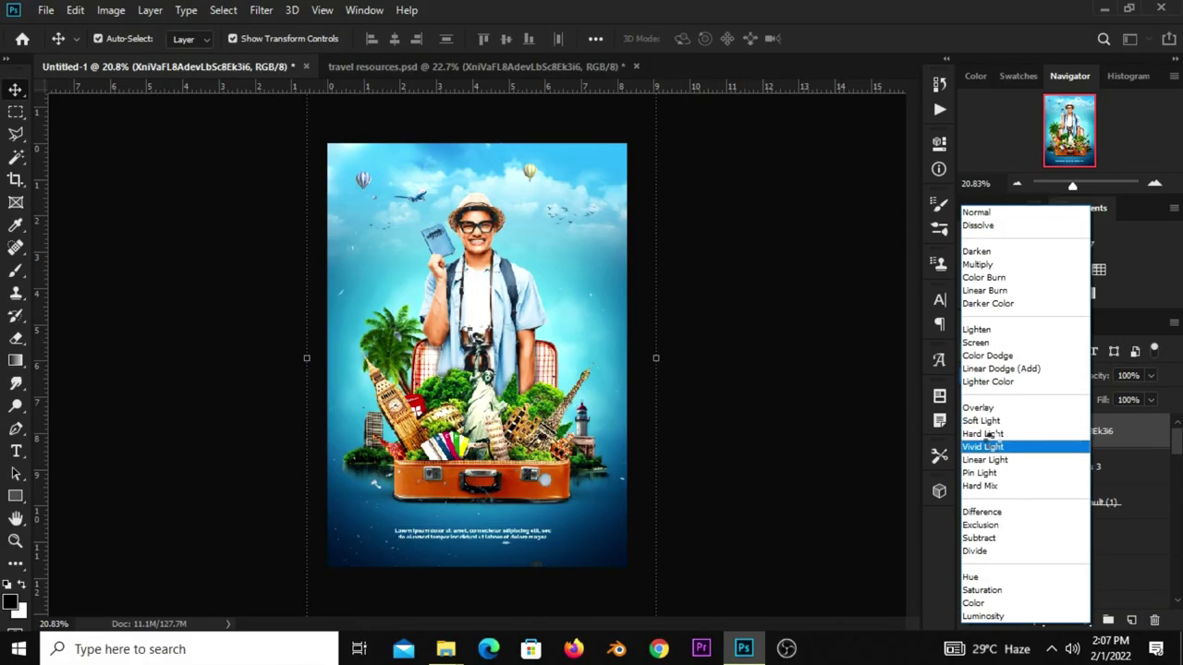
click(973, 343)
click(1083, 620)
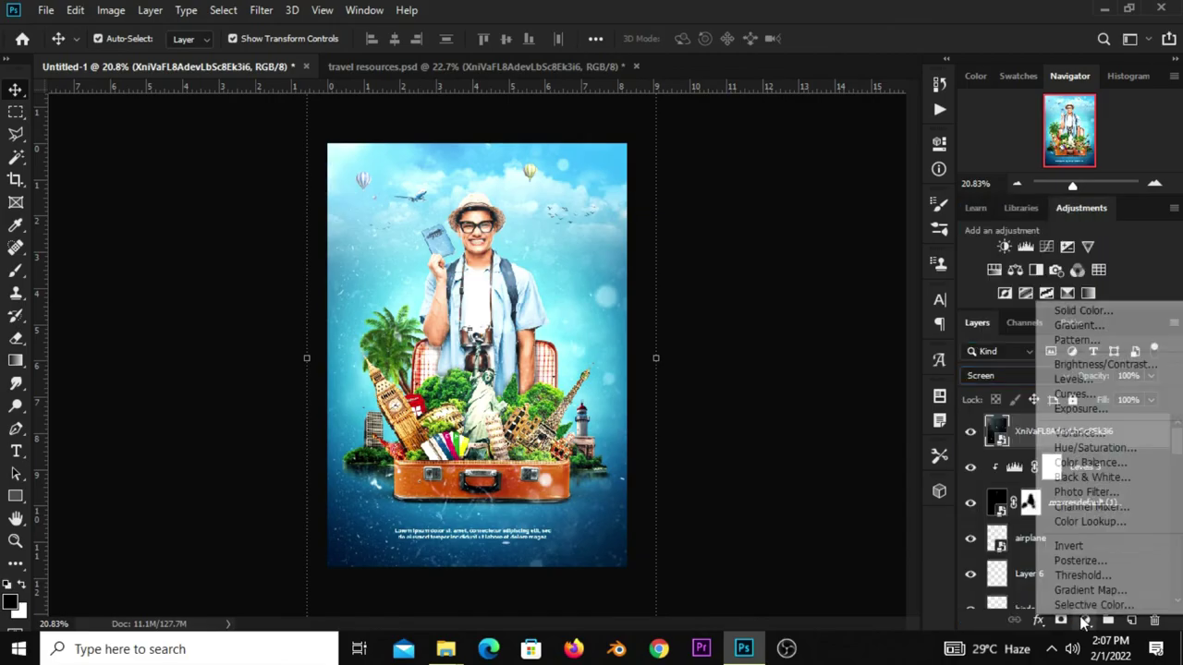
click(1076, 382)
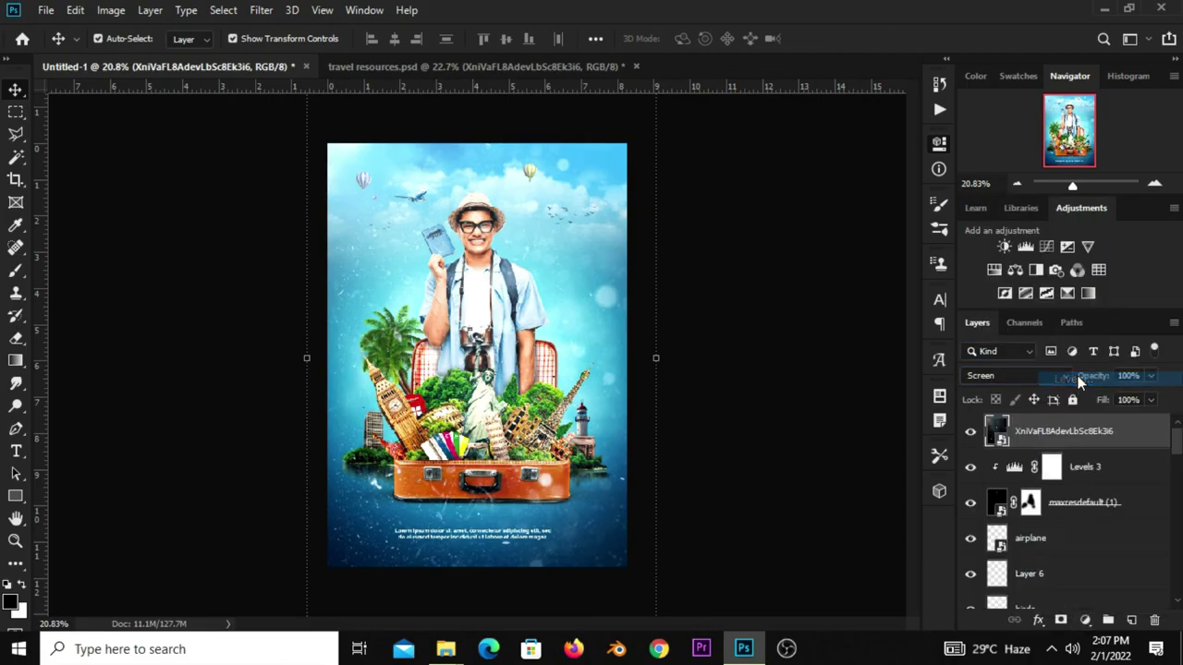
click(791, 433)
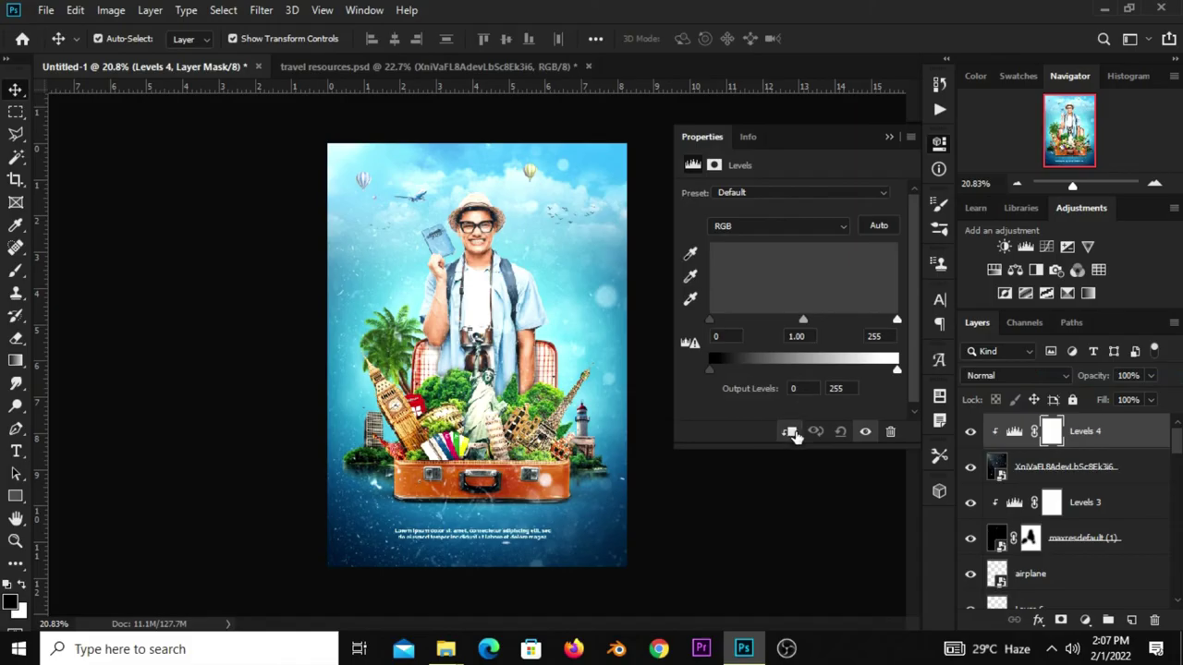
drag(712, 320, 765, 319)
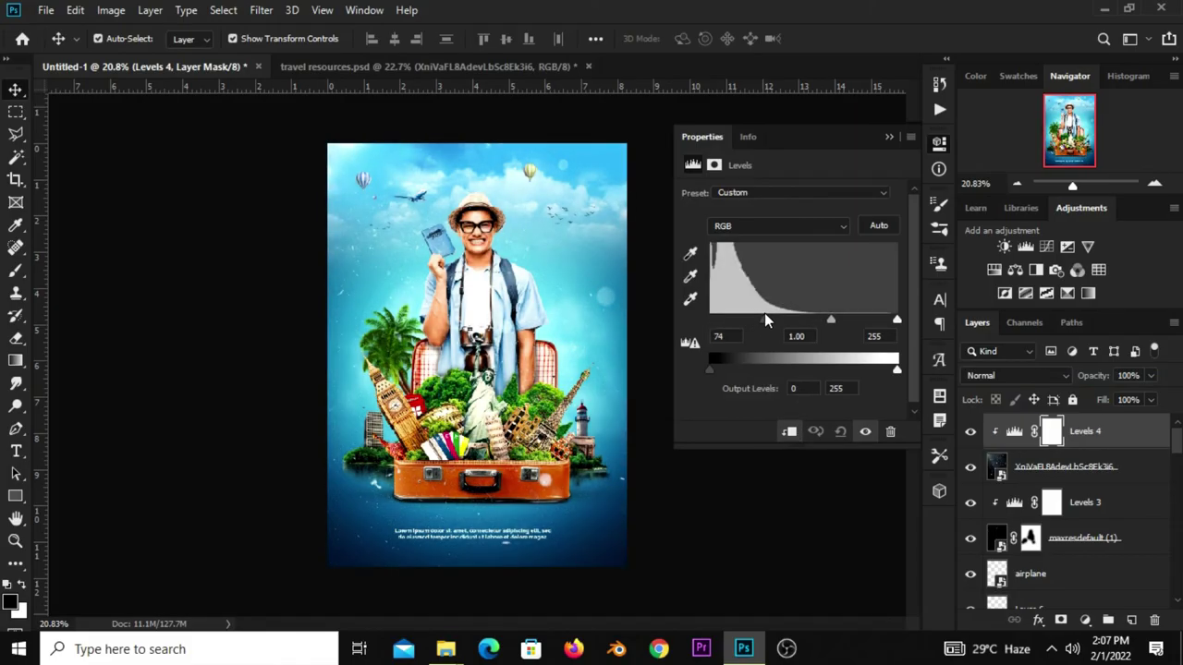
click(889, 137)
click(970, 431)
click(970, 432)
click(1062, 467)
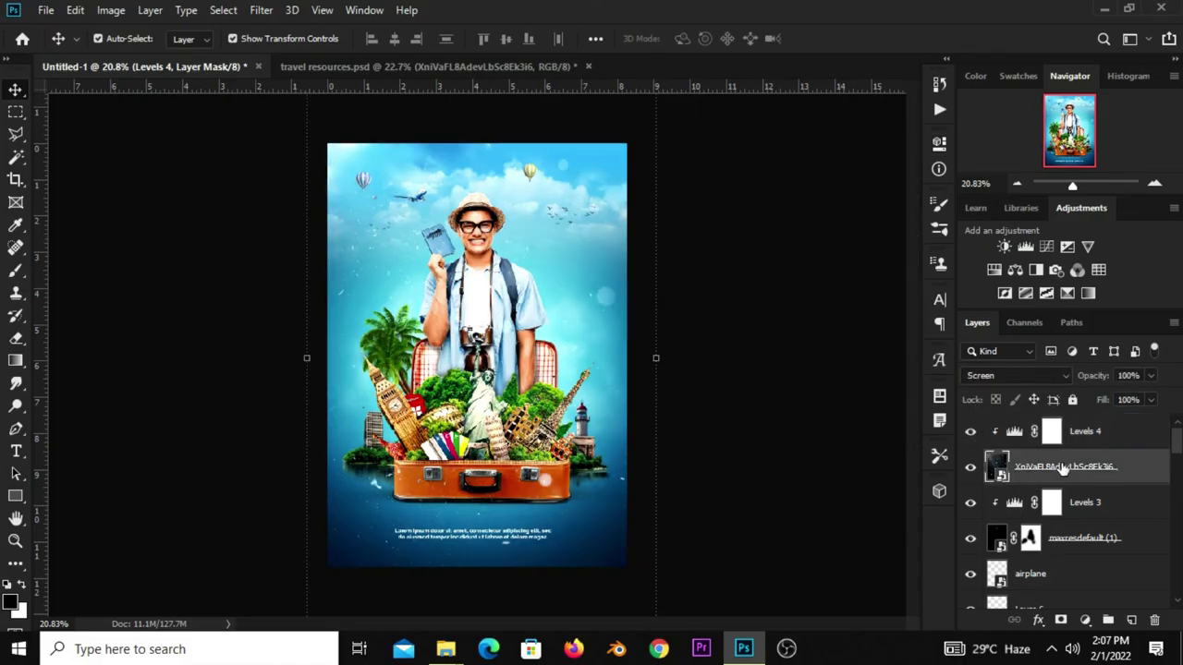
Add an inverted mask to the dust texture and set a 43% opacity, size 1300 white brush.
click(1060, 623)
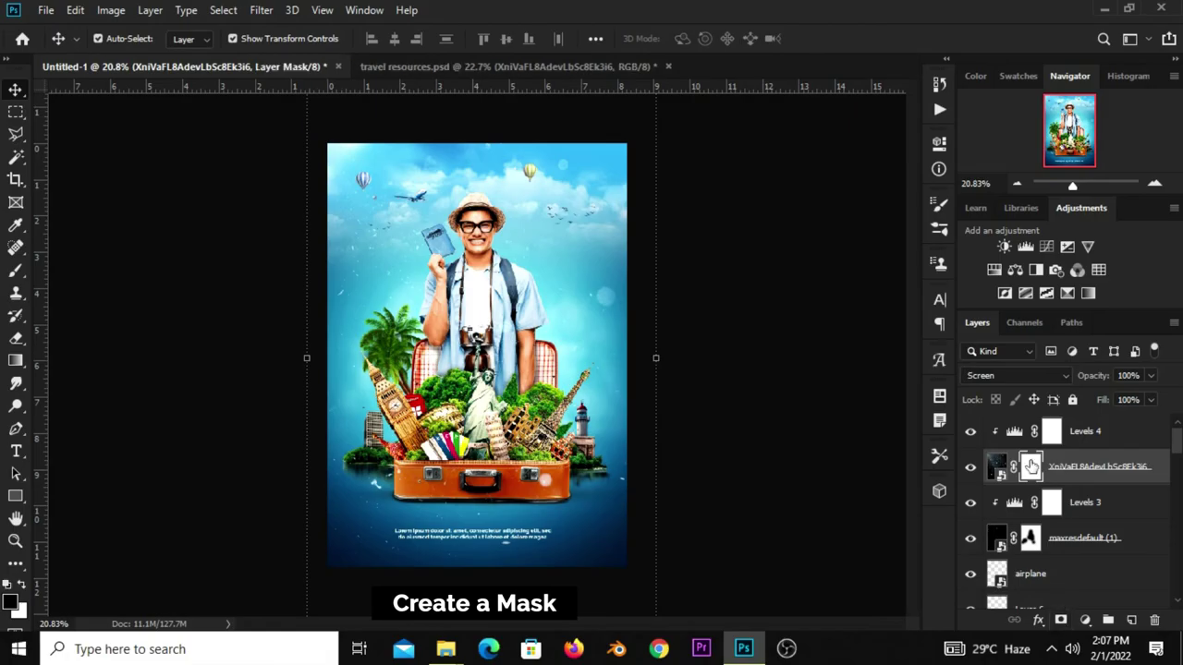
key(ctrl+i)
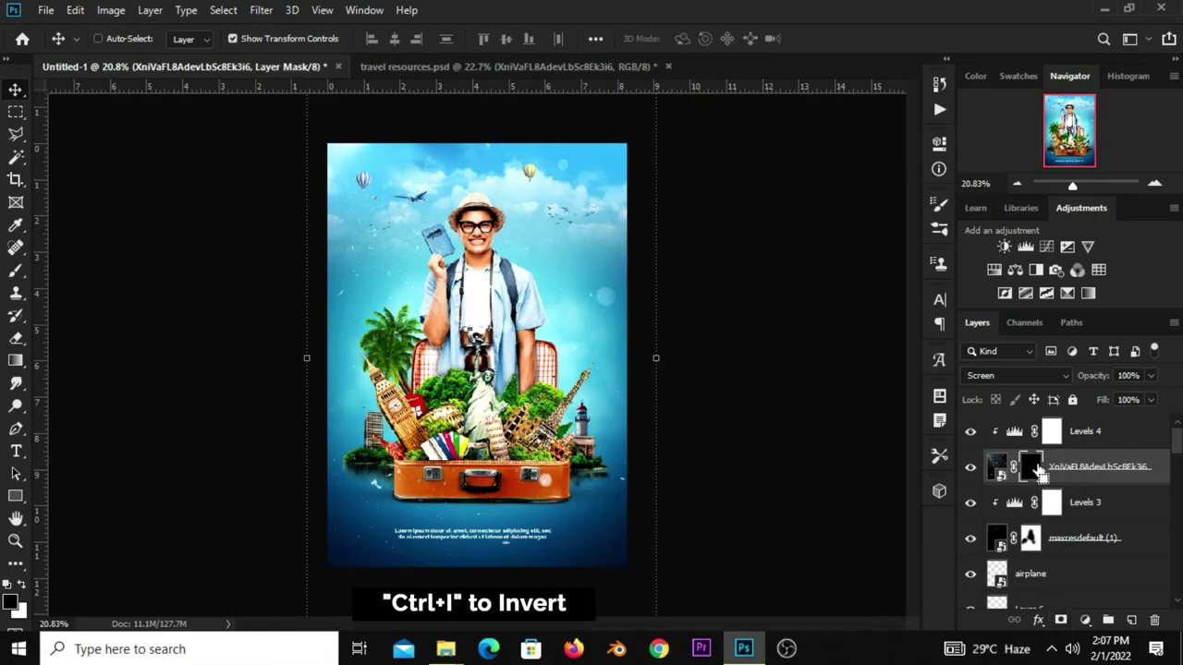
click(31, 280)
click(83, 274)
click(398, 39)
drag(395, 58, 352, 63)
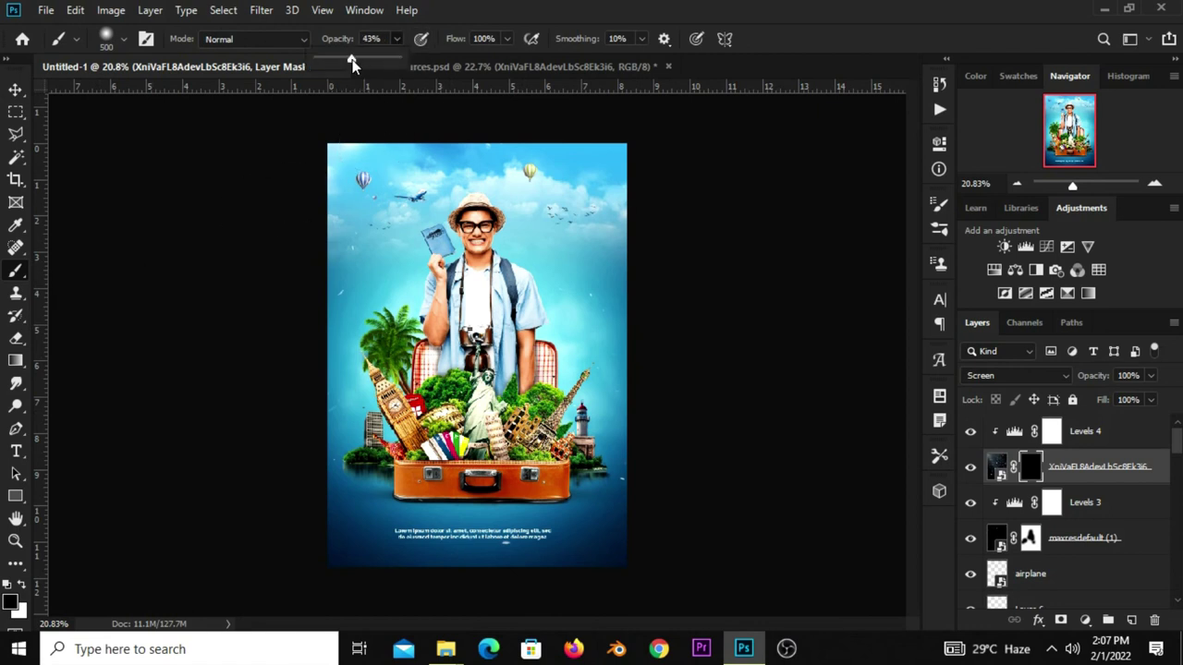
click(22, 583)
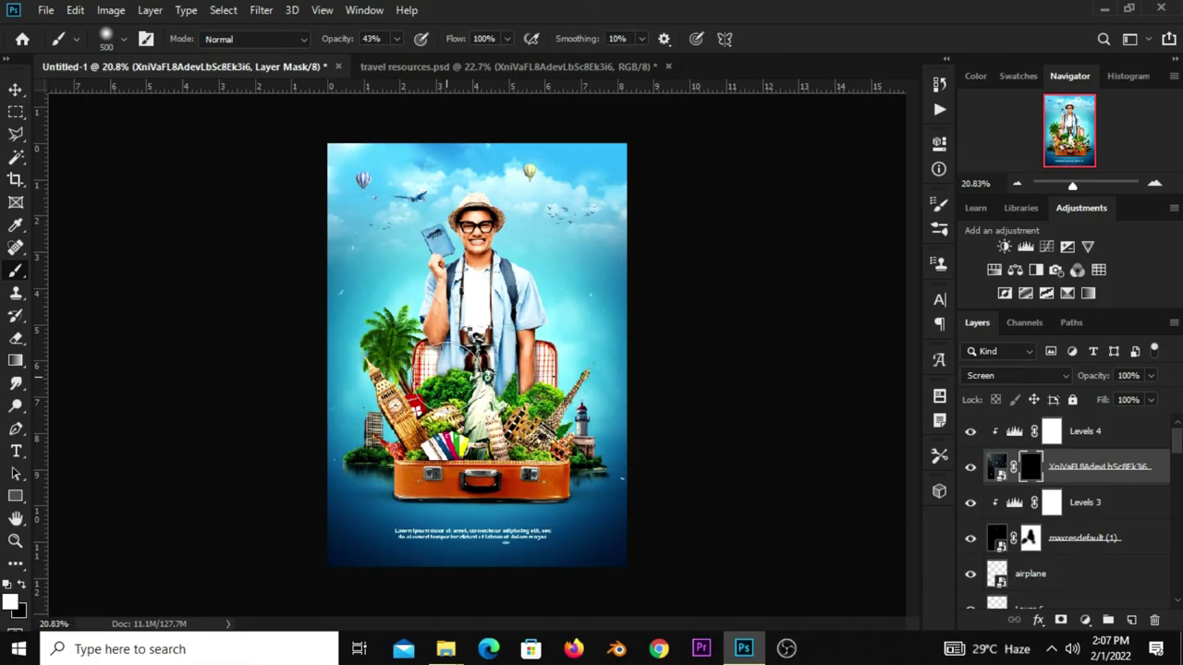
key(bracketright)
key(bracketright)
key(bracketright)
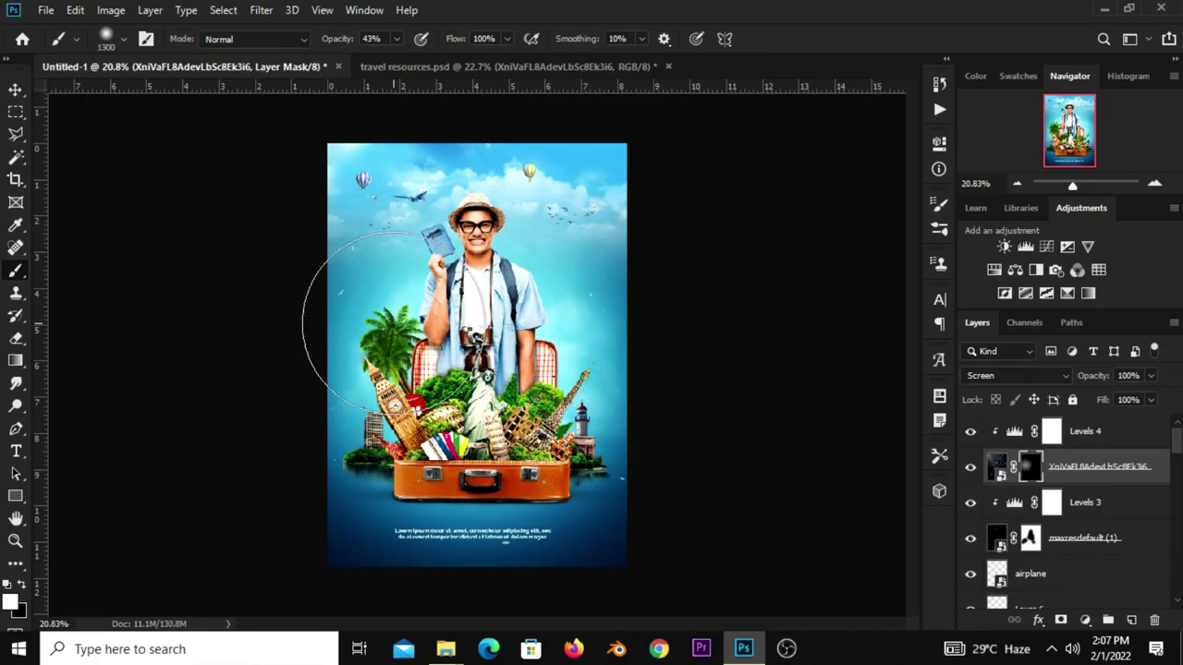
Paint white on the mask to reveal dust across the poster's lower right and right side.
mouse_move(332, 453)
mouse_down()
mouse_move(380, 514)
mouse_move(454, 528)
mouse_move(580, 522)
mouse_up()
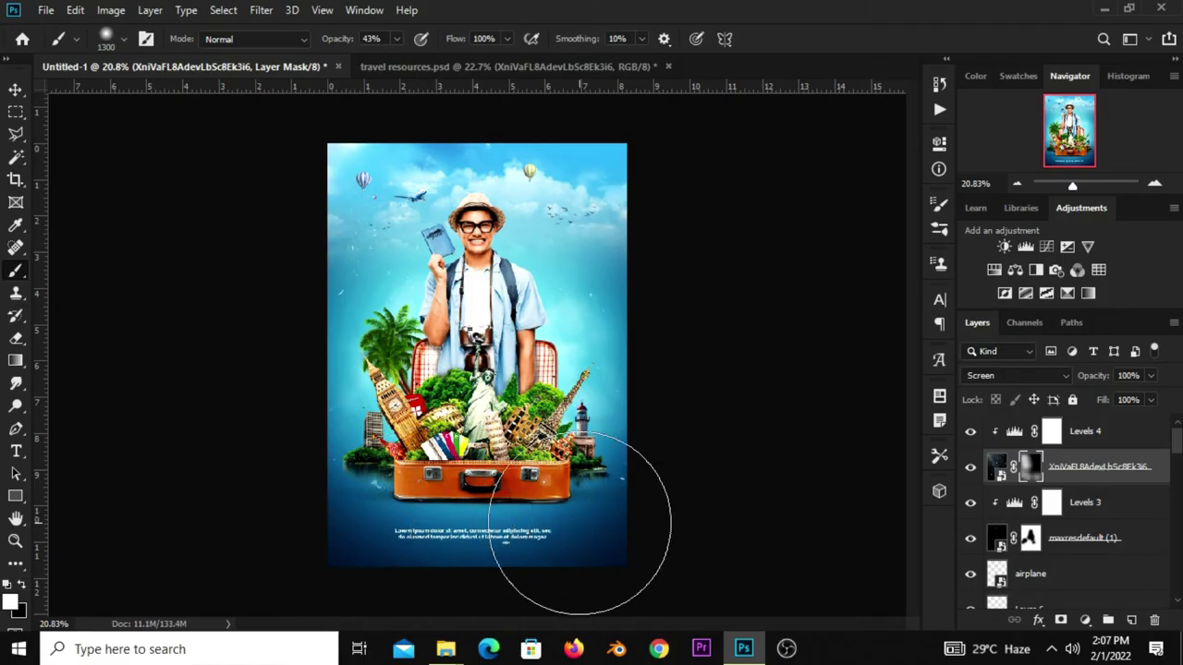
click(23, 585)
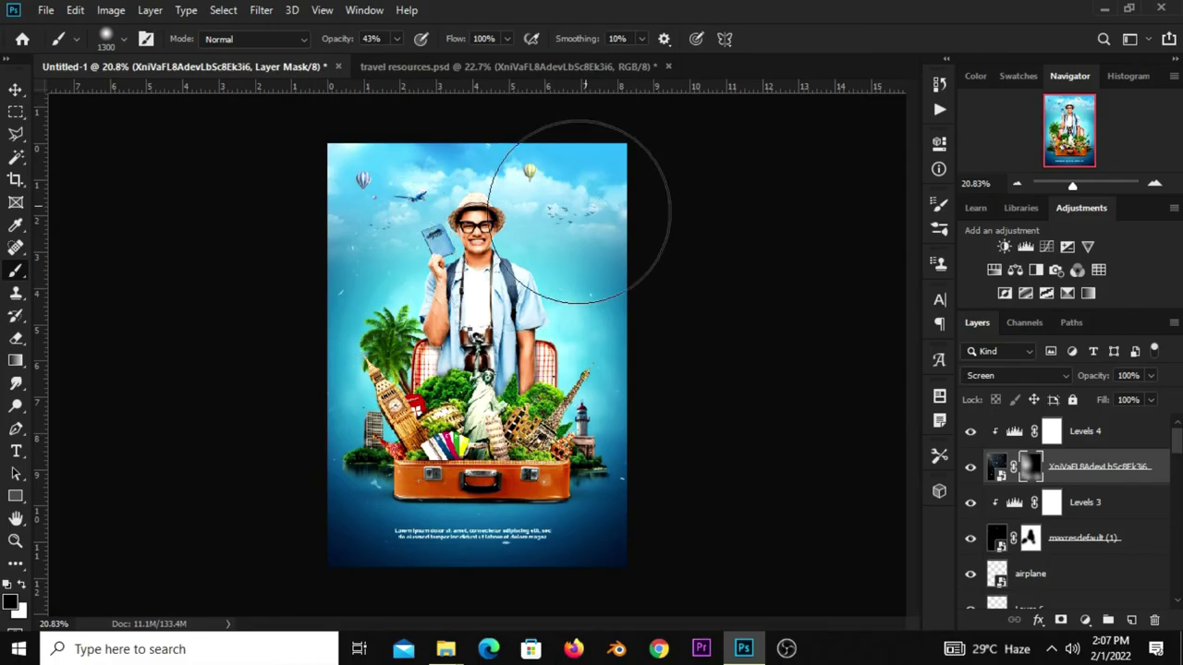
click(22, 585)
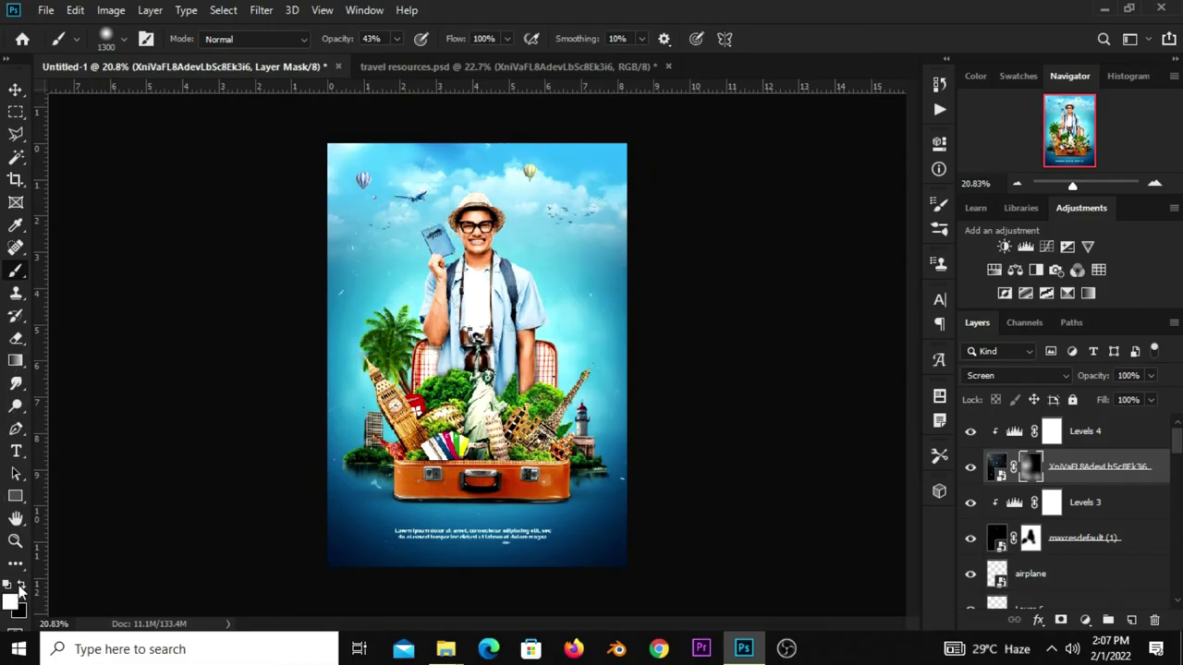
drag(642, 409, 620, 470)
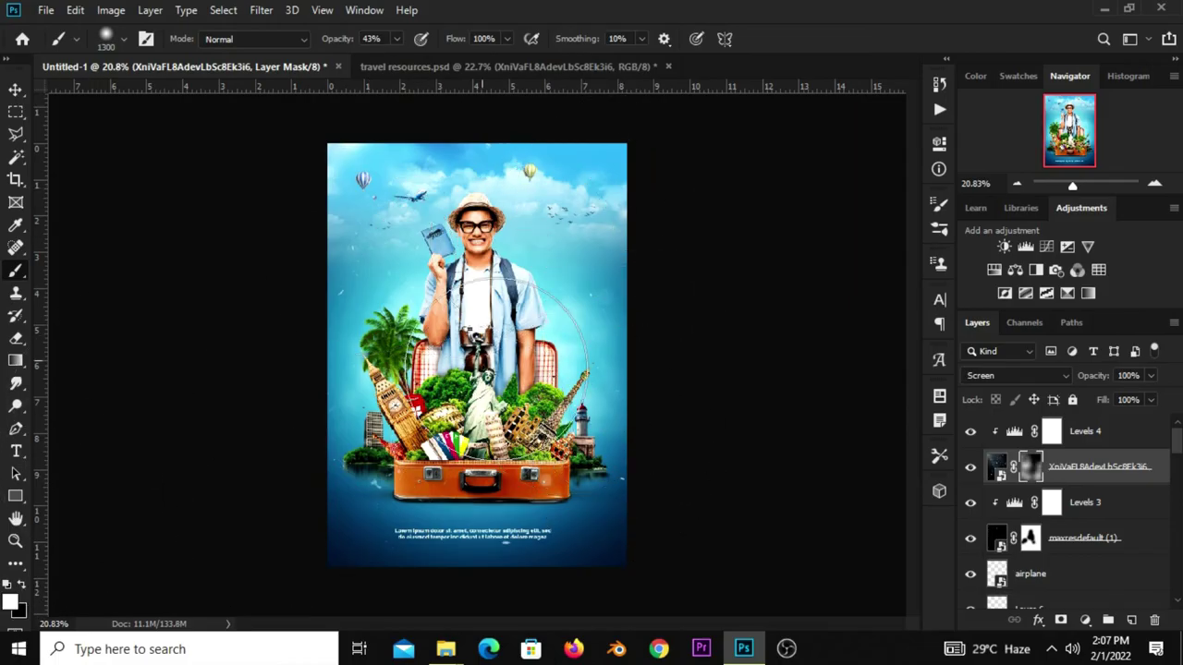
click(15, 92)
click(198, 292)
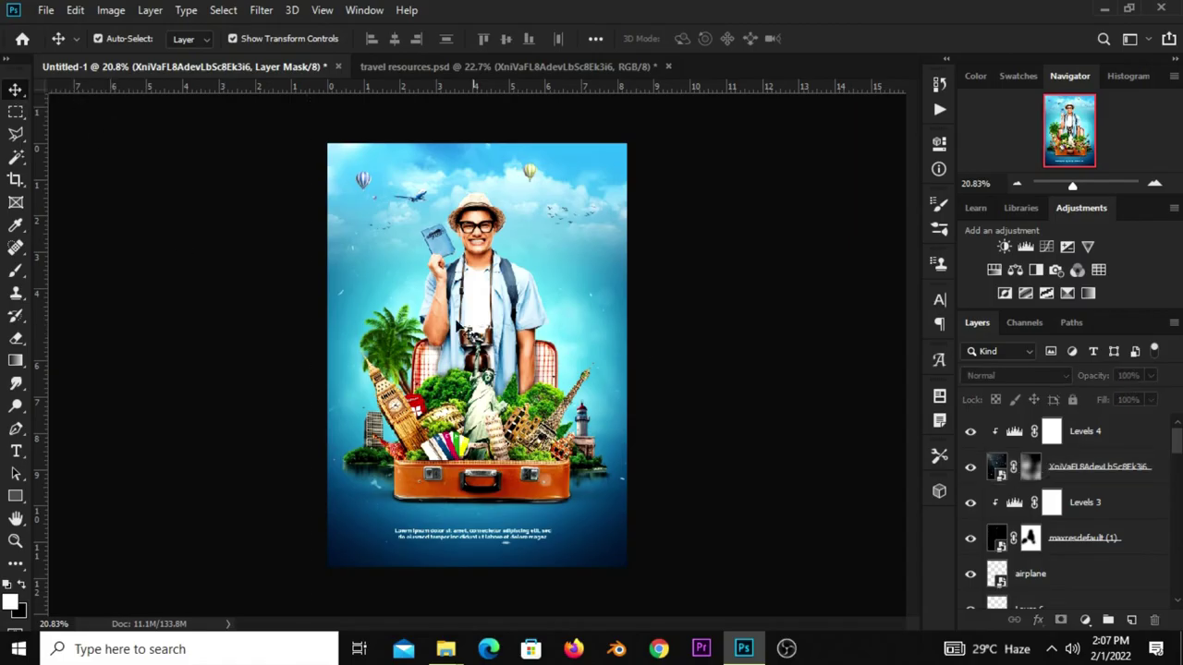
Stamp all visible layers into a new Layer 7 and apply Camera Raw Filter to it.
key(ctrl+plus)
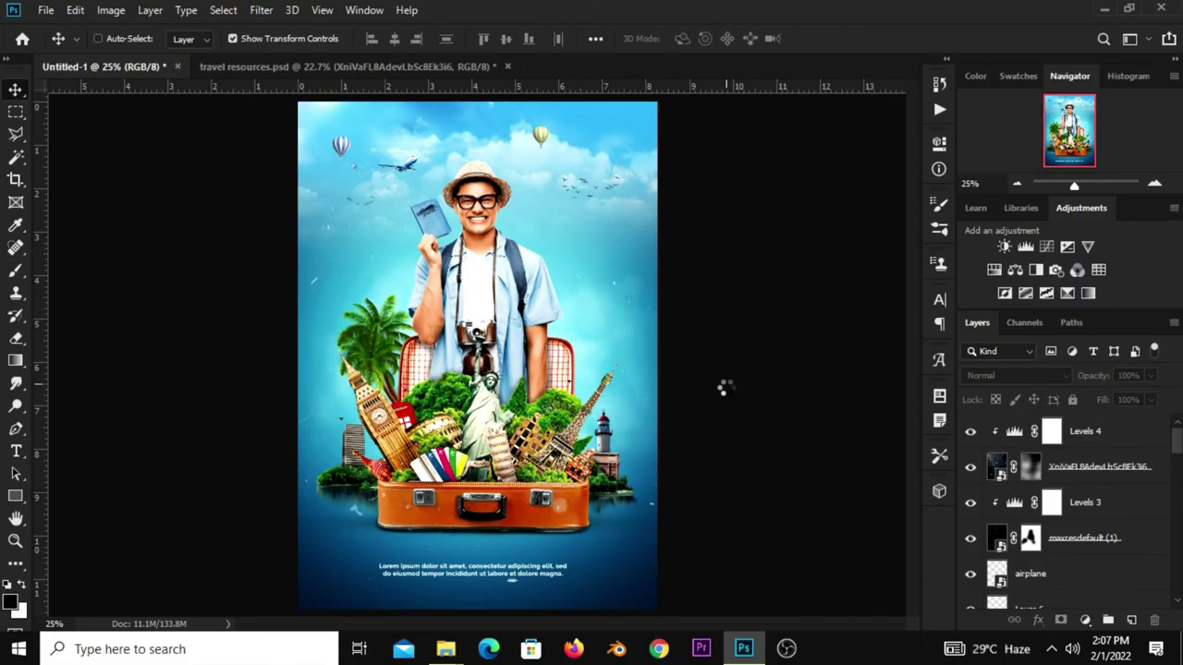
key(ctrl+alt+shift+e)
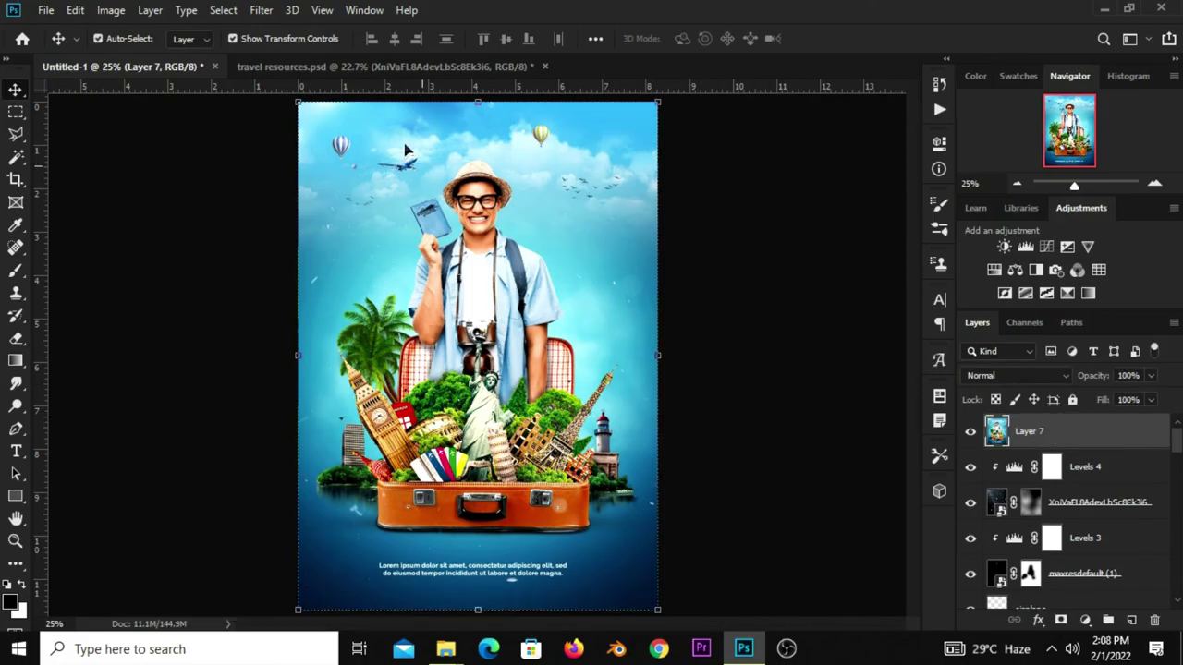
click(255, 9)
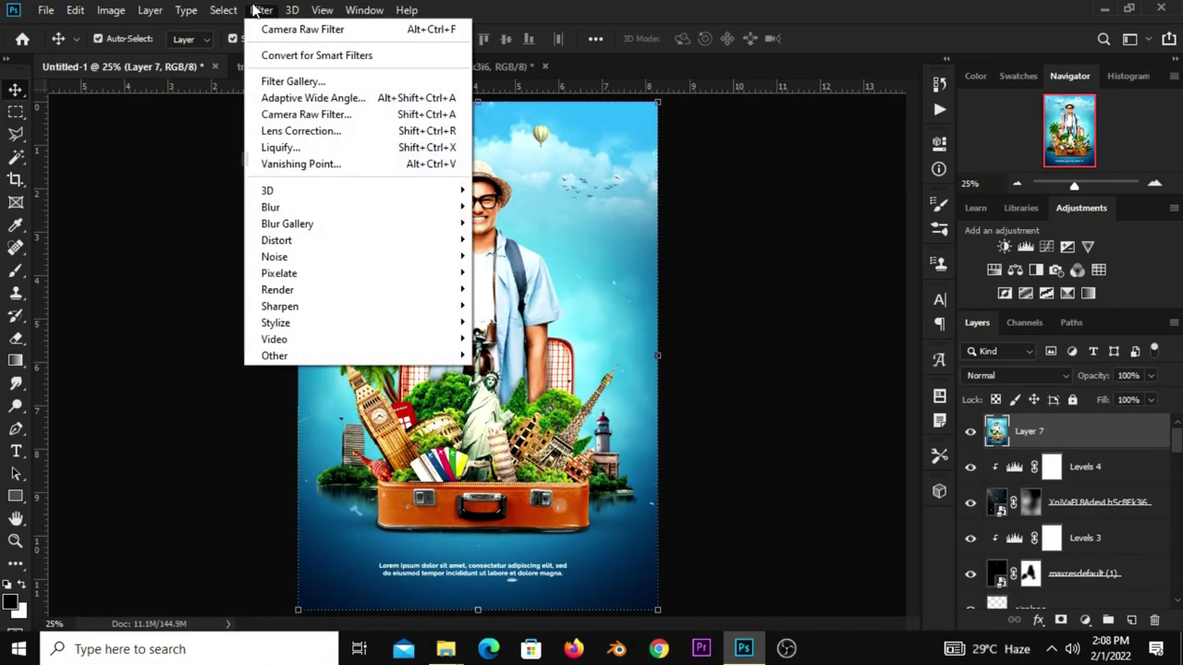
click(315, 120)
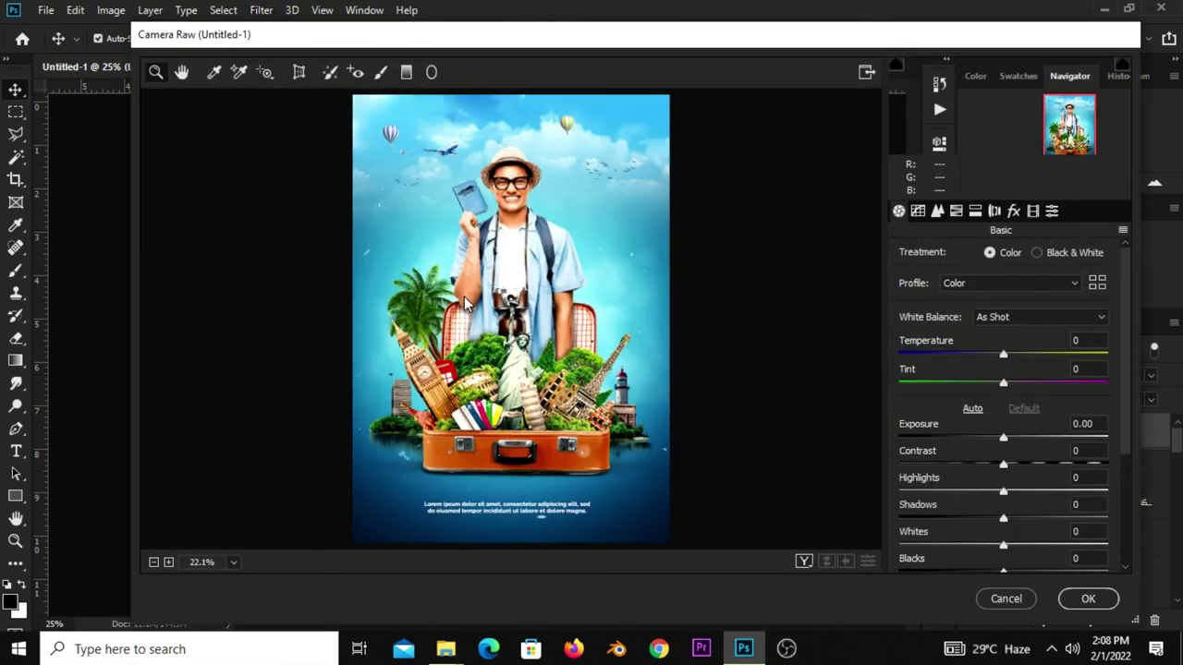
Set Exposure +0.10, Contrast +27, Highlights +5, Shadows -9 and Whites +3.
drag(1003, 438, 1008, 438)
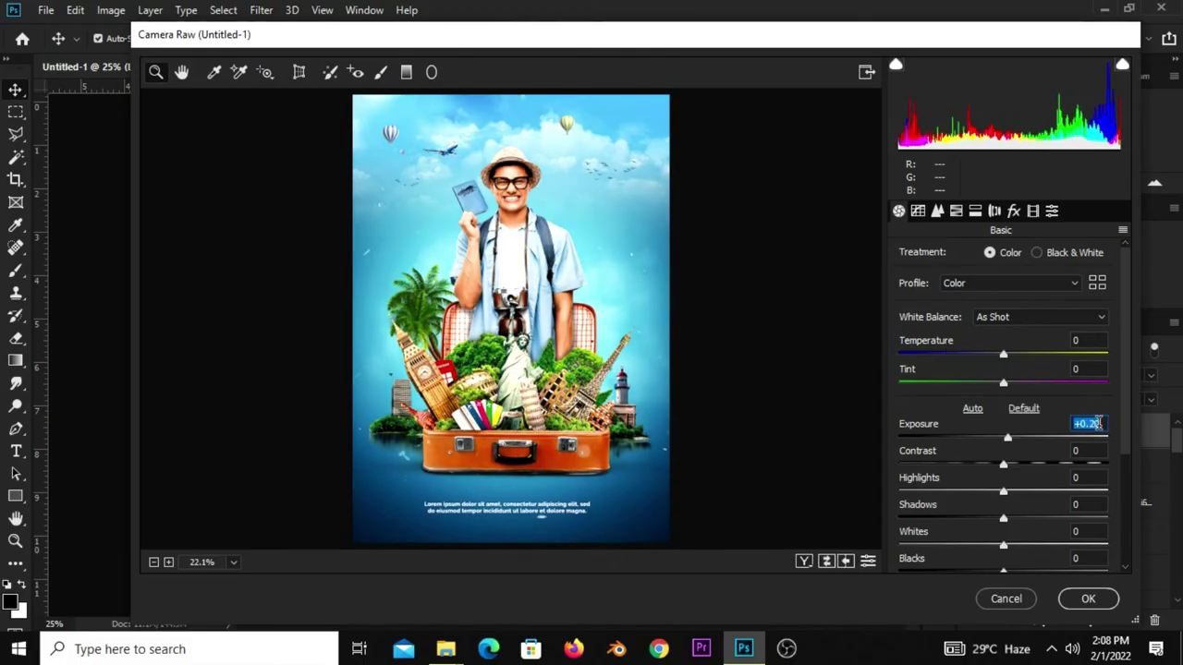
key(Down)
key(Down)
key(Down)
key(Up)
drag(1007, 466, 1032, 469)
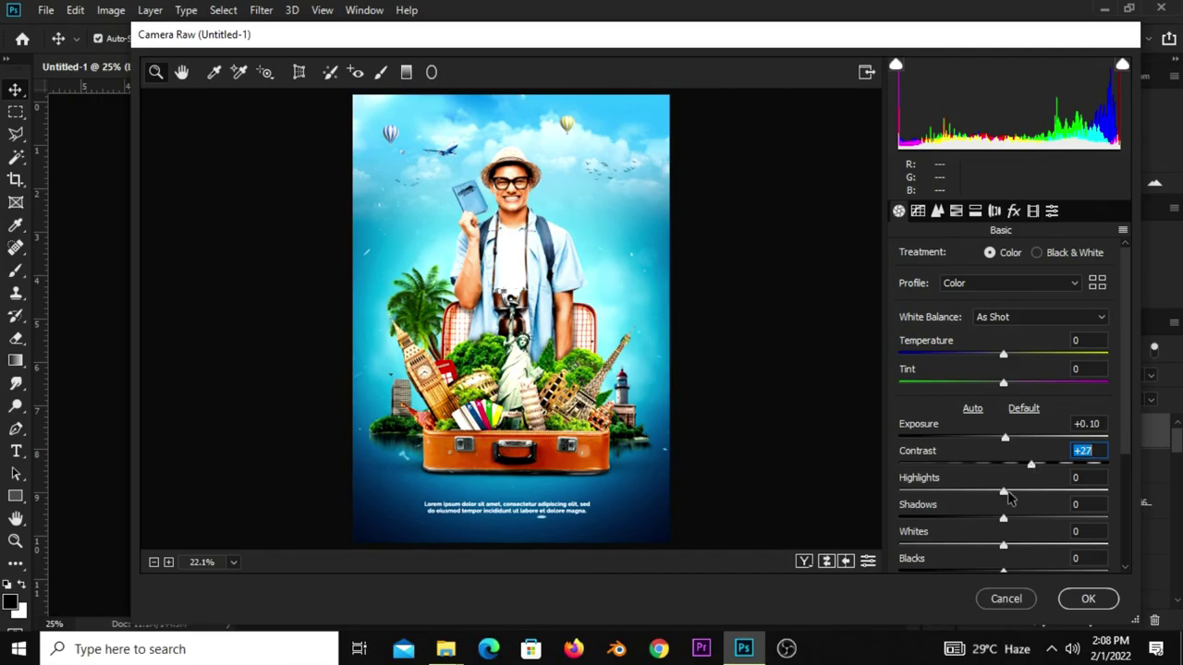
drag(1007, 497, 1011, 497)
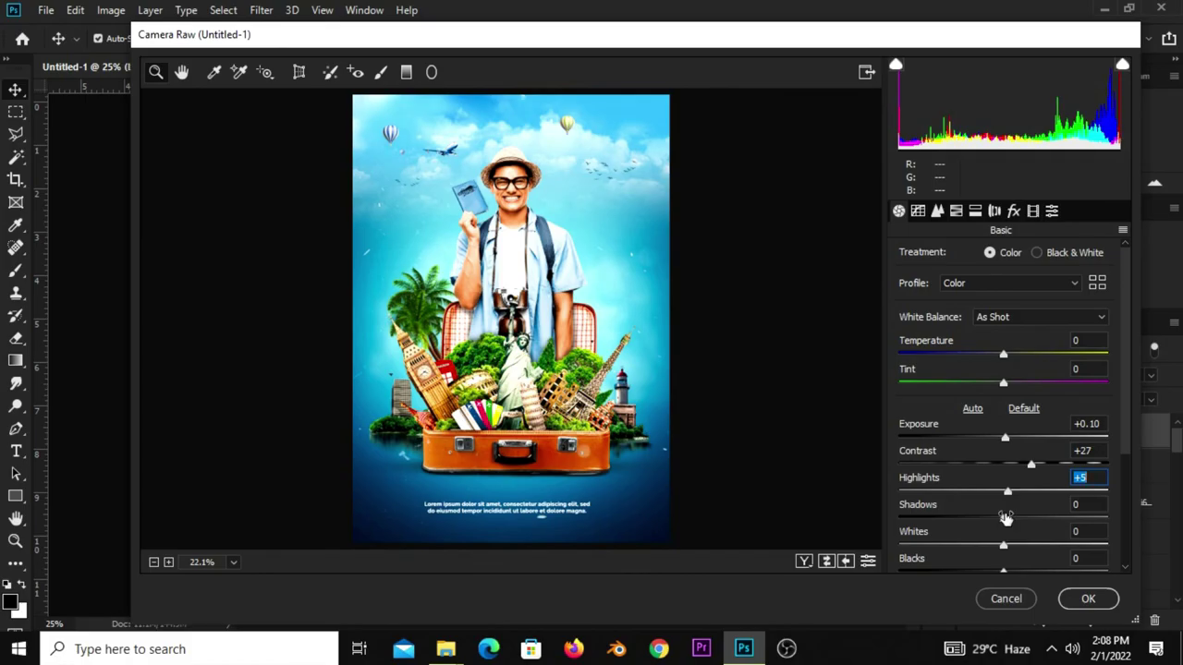
drag(1006, 519, 994, 522)
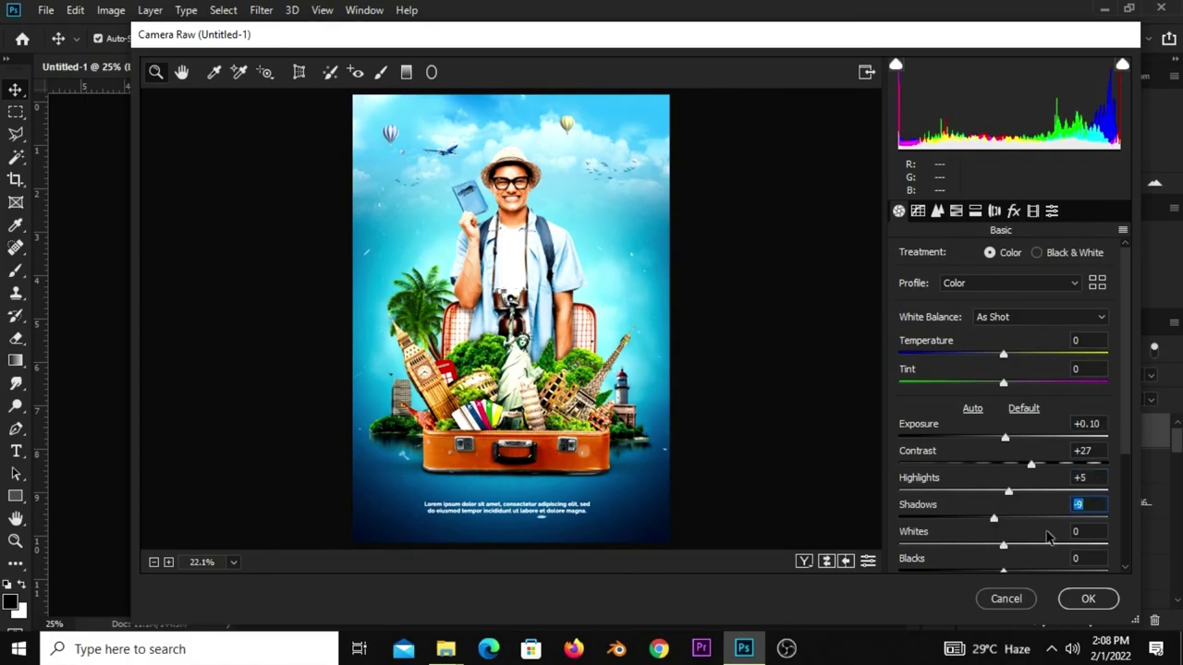
drag(1123, 435, 1124, 496)
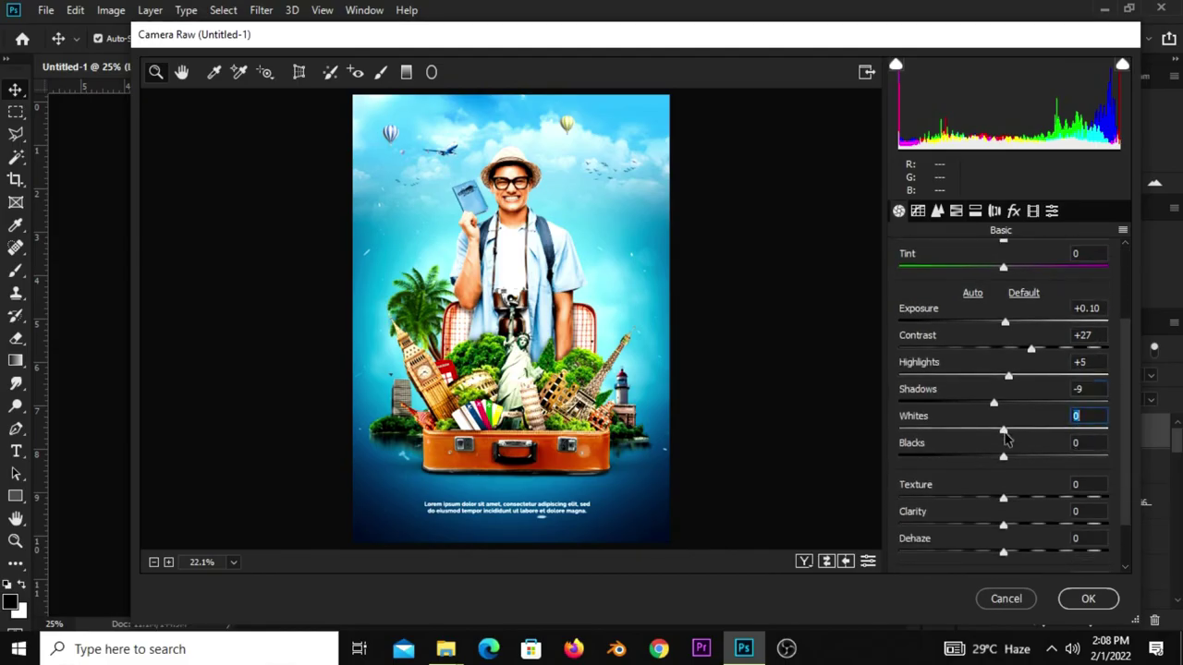
drag(1007, 439, 991, 459)
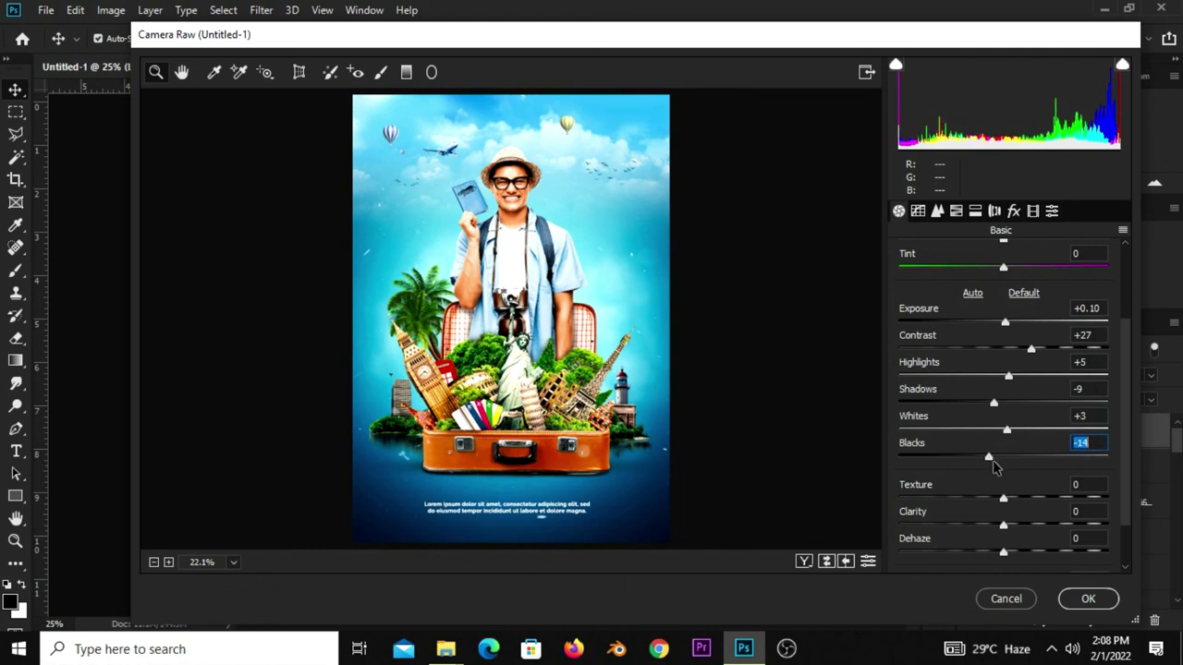
Set Texture +32, Clarity +8, Dehaze -1, Saturation -5 and Vibrance -3.
scroll(1063, 464, down, 1)
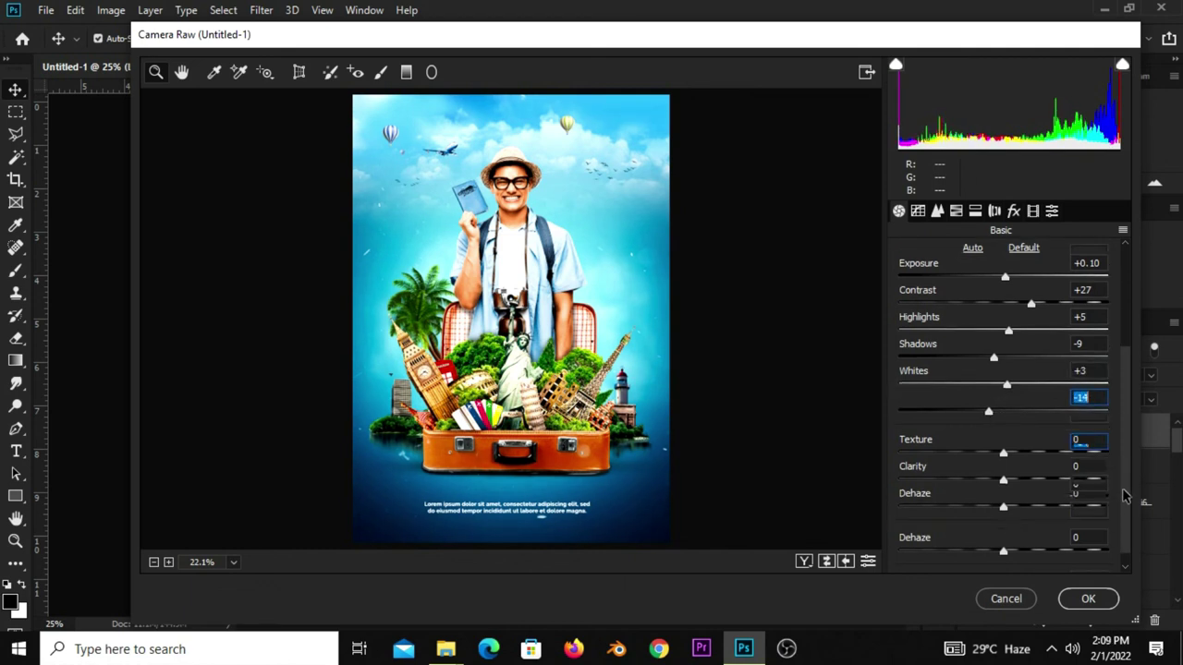
drag(1013, 455, 1022, 454)
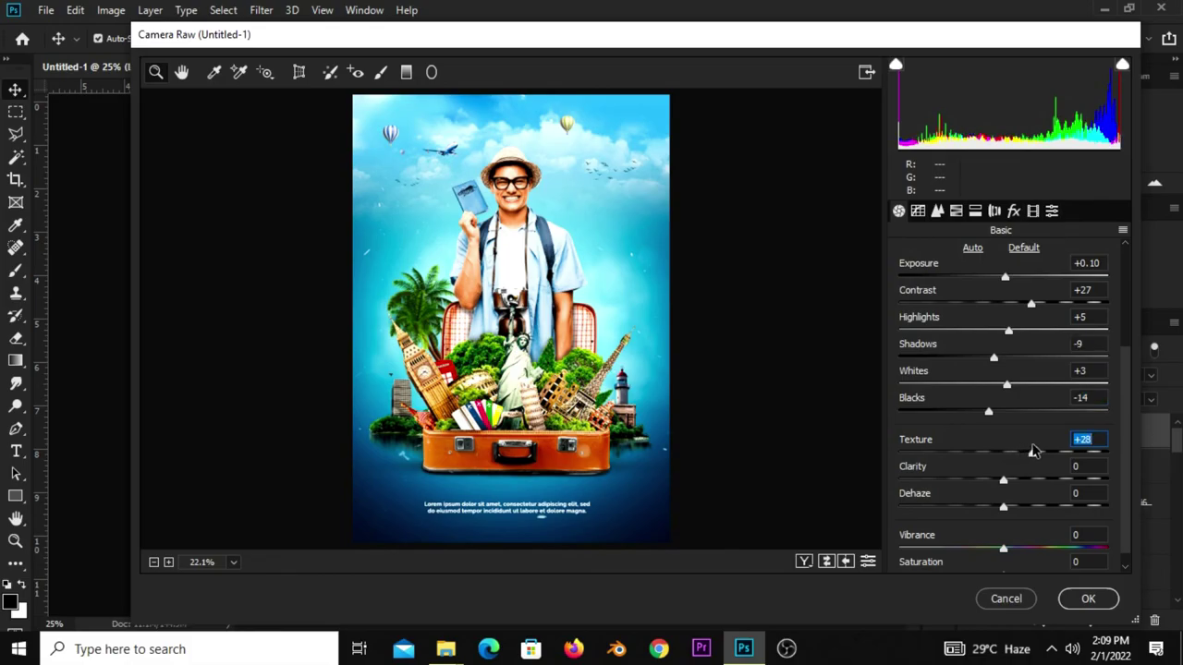
drag(1037, 451, 1011, 481)
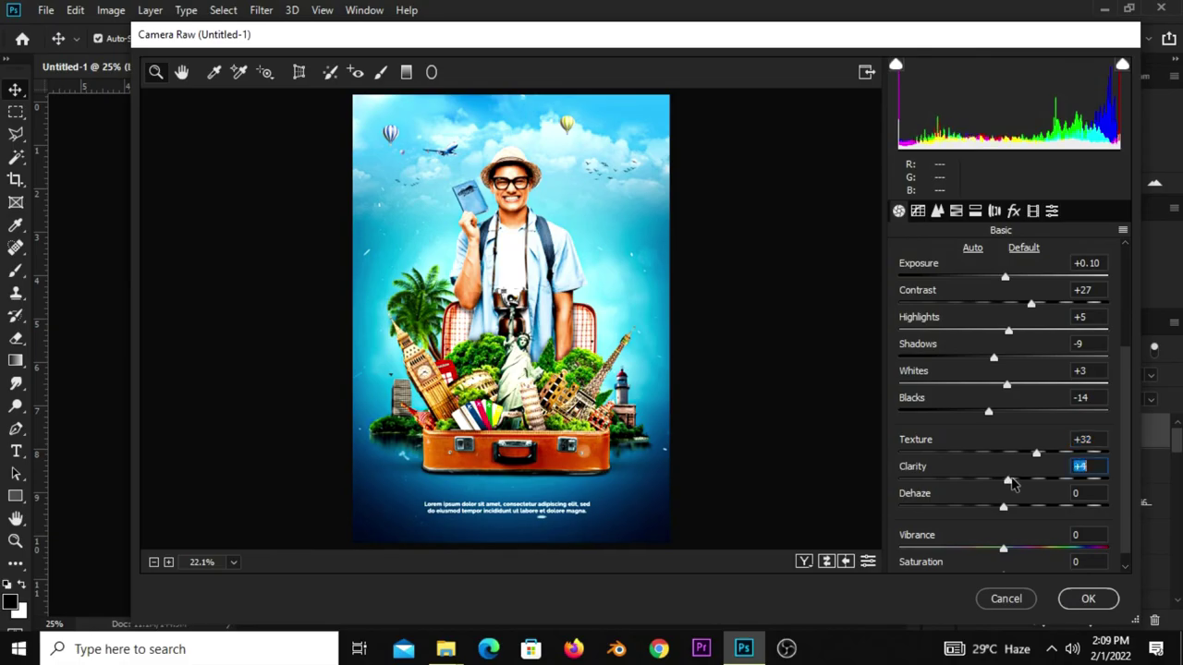
drag(1013, 485, 1015, 482)
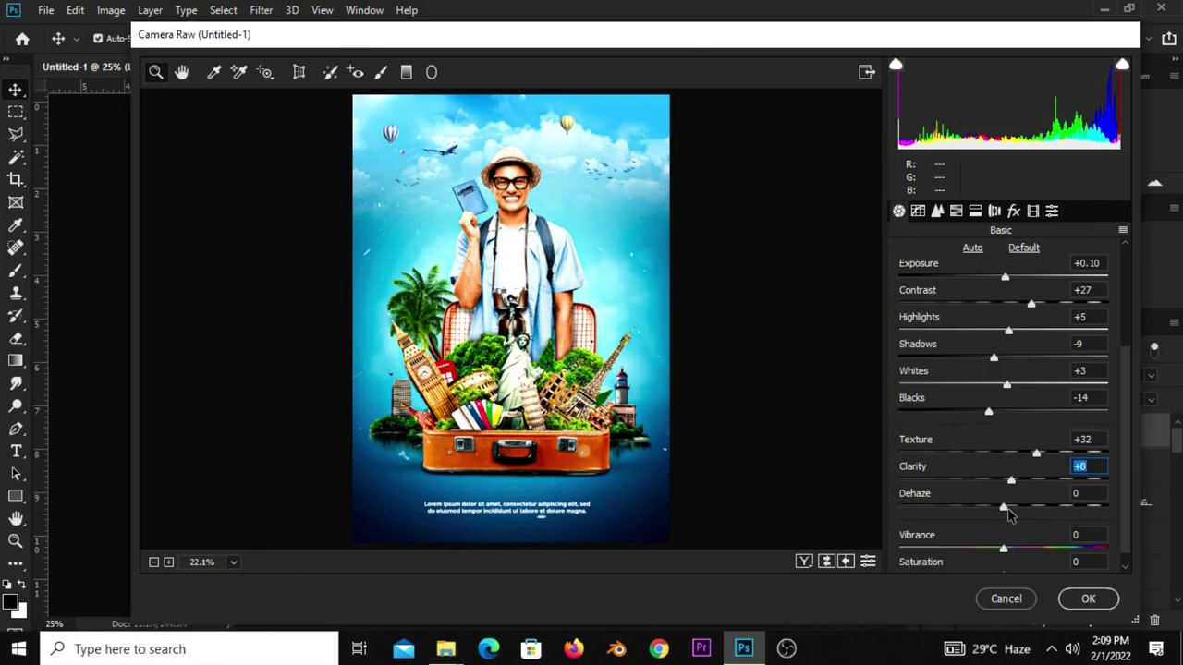
drag(1012, 517, 1008, 518)
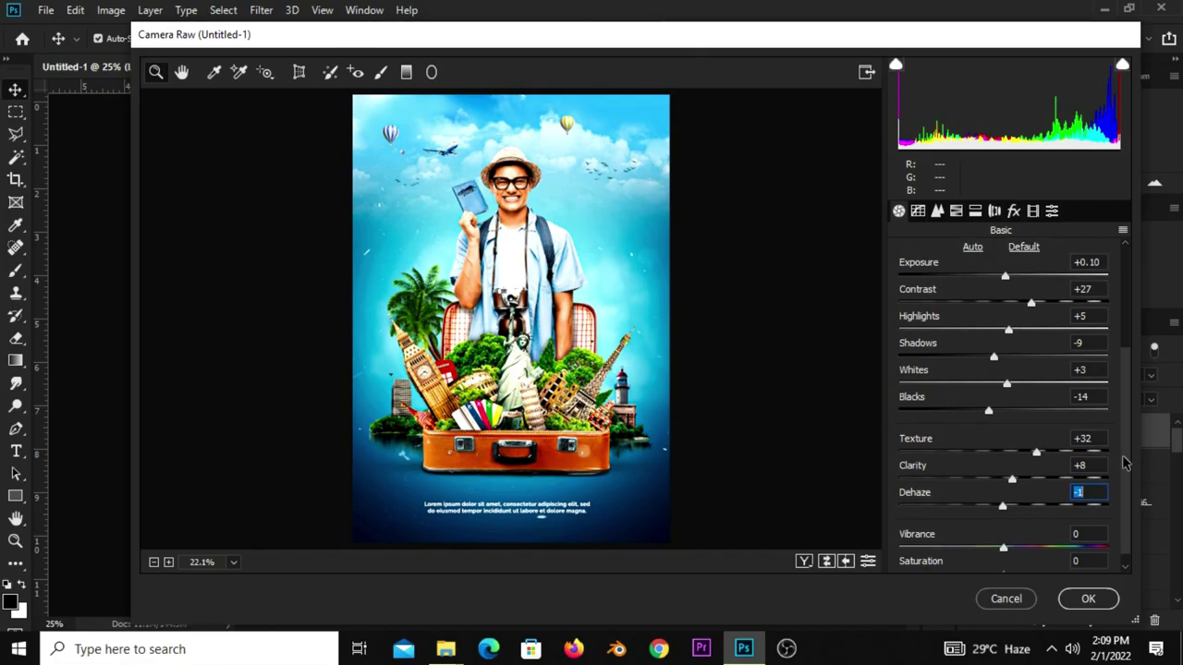
scroll(1062, 508, down, 1)
drag(1007, 565, 998, 565)
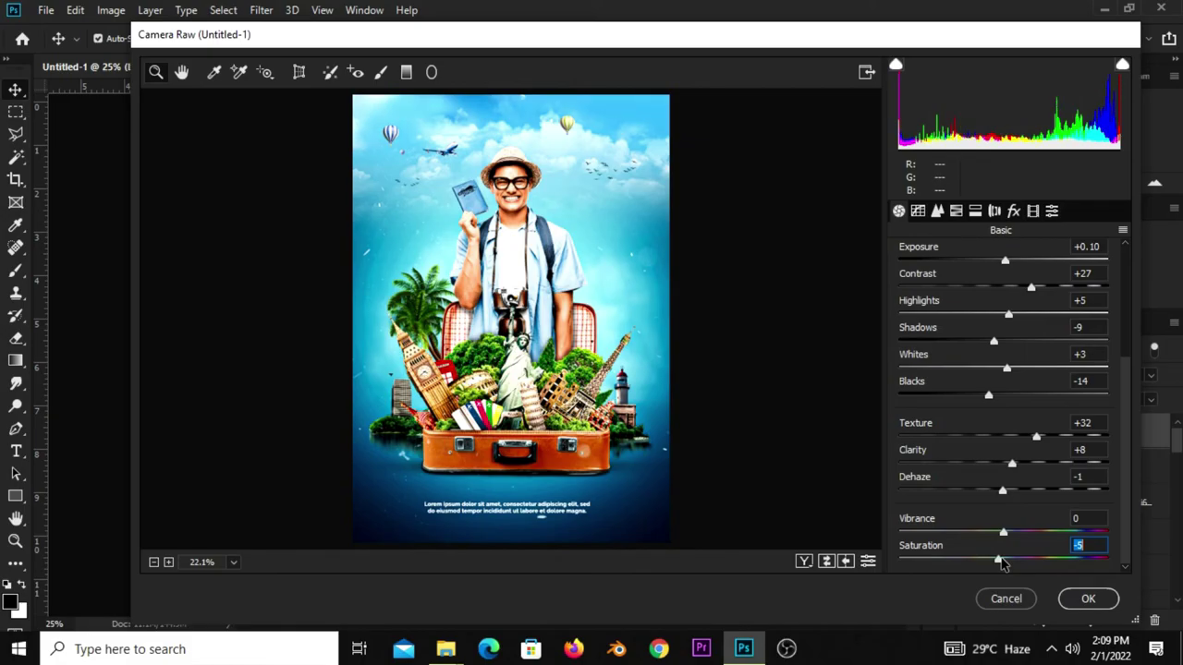
drag(1006, 533, 1004, 539)
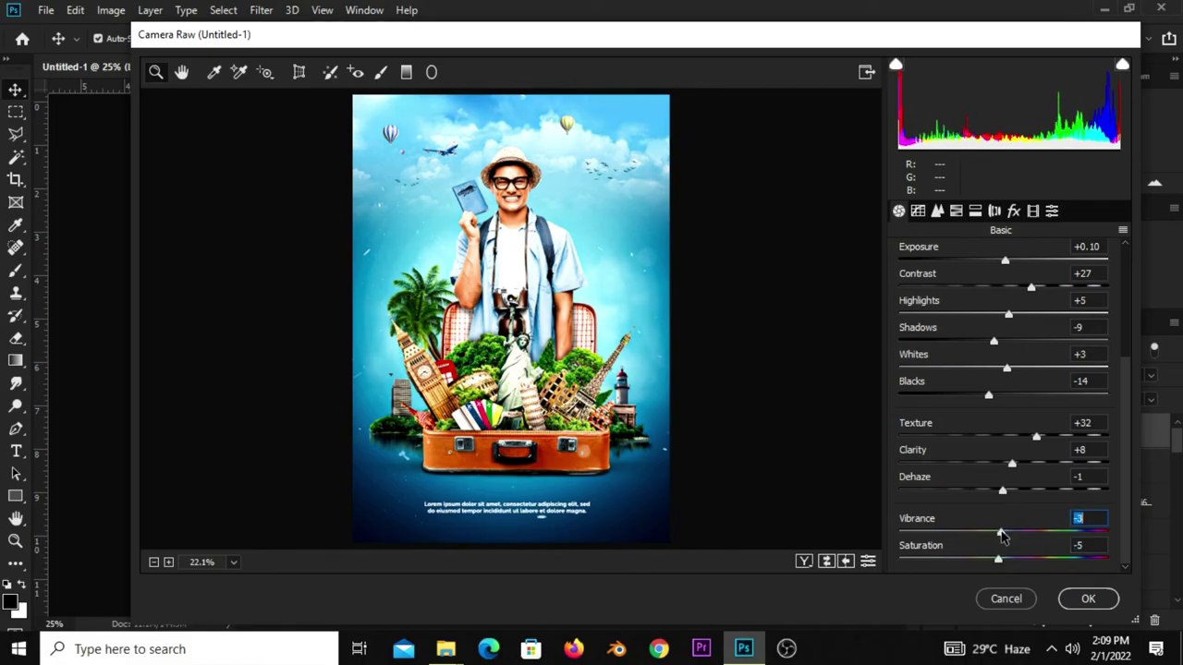
Review the grading values and apply the Camera Raw grade to Layer 7.
click(1088, 545)
click(1100, 517)
click(1083, 476)
click(1082, 450)
click(1091, 424)
click(1091, 382)
click(1089, 354)
click(1083, 327)
click(1078, 300)
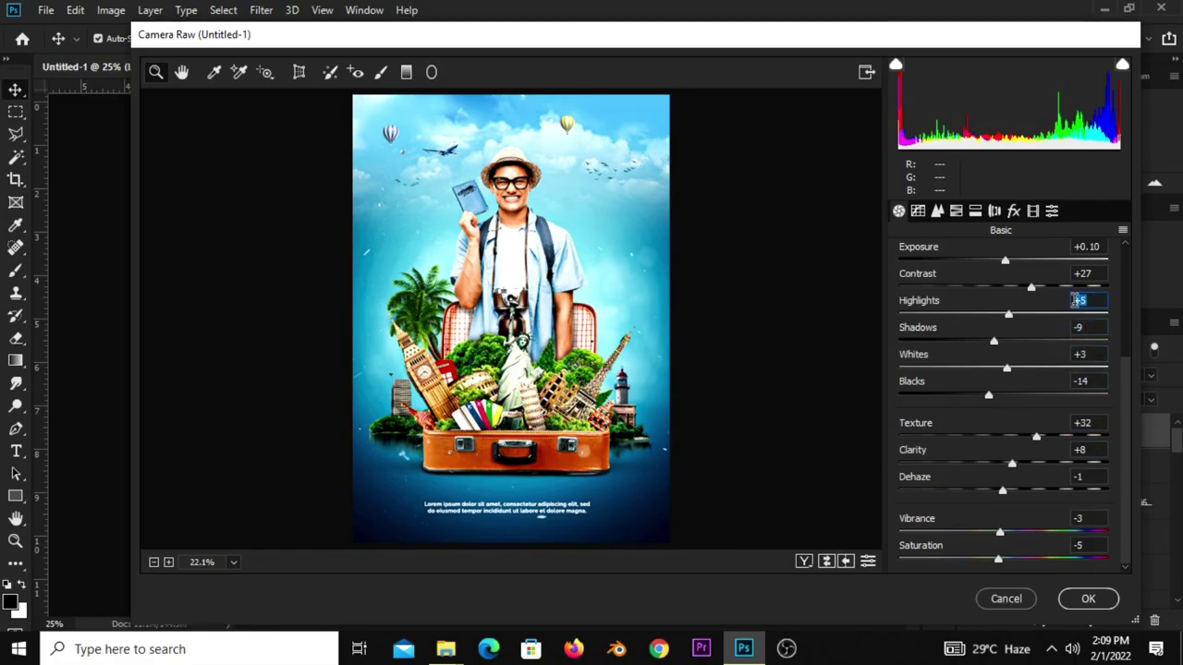
click(1098, 274)
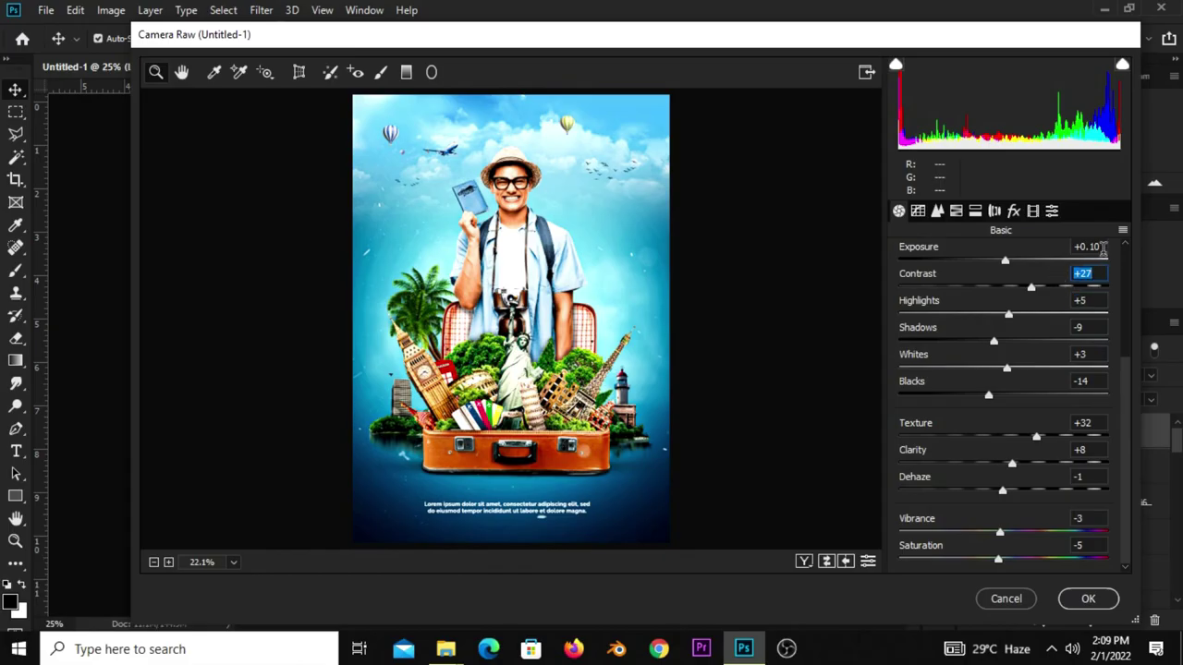
click(1099, 247)
click(1089, 599)
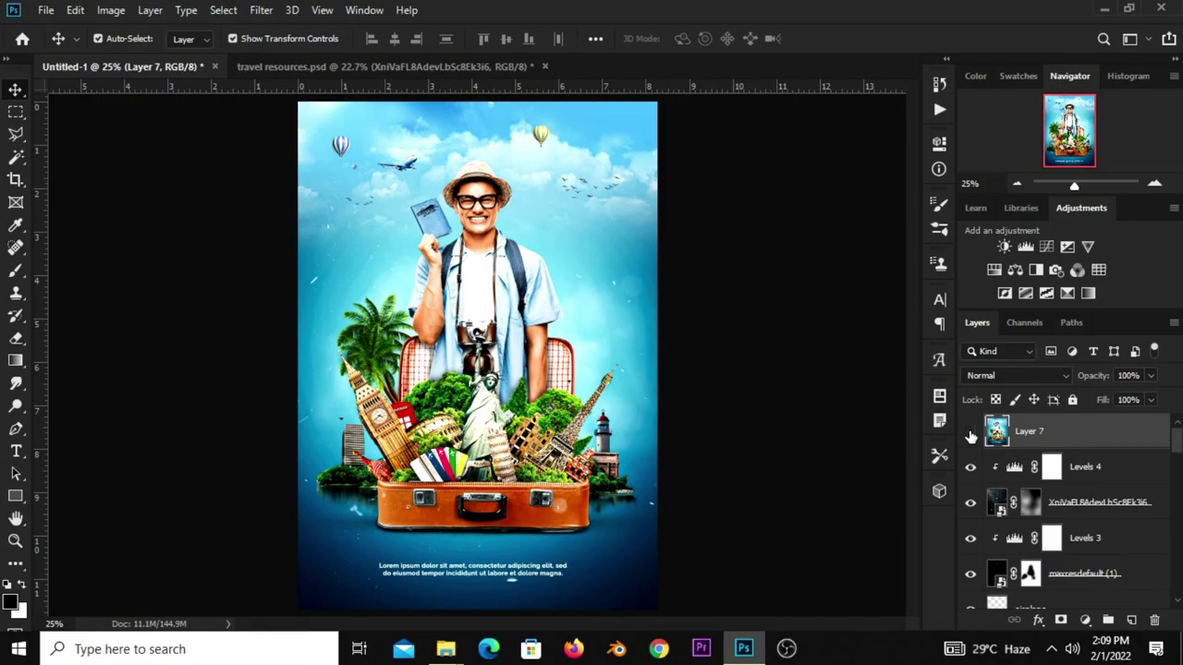
click(971, 433)
click(970, 432)
click(970, 432)
click(970, 433)
click(673, 389)
scroll(641, 378, down, 2)
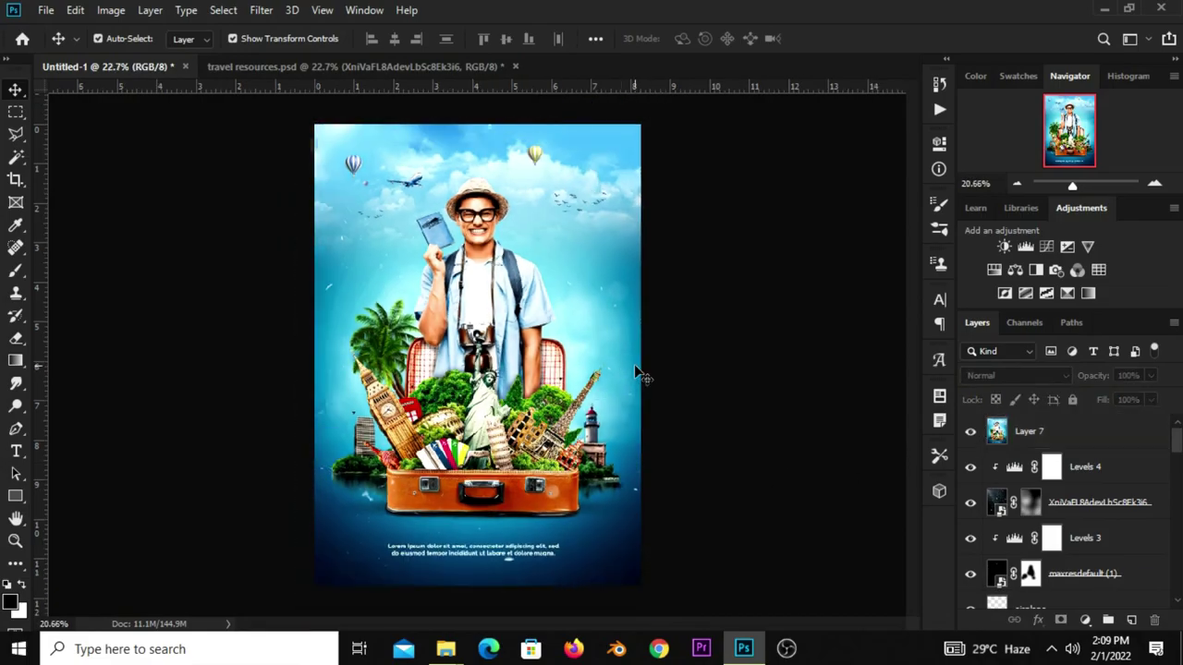
scroll(642, 375, up, 1)
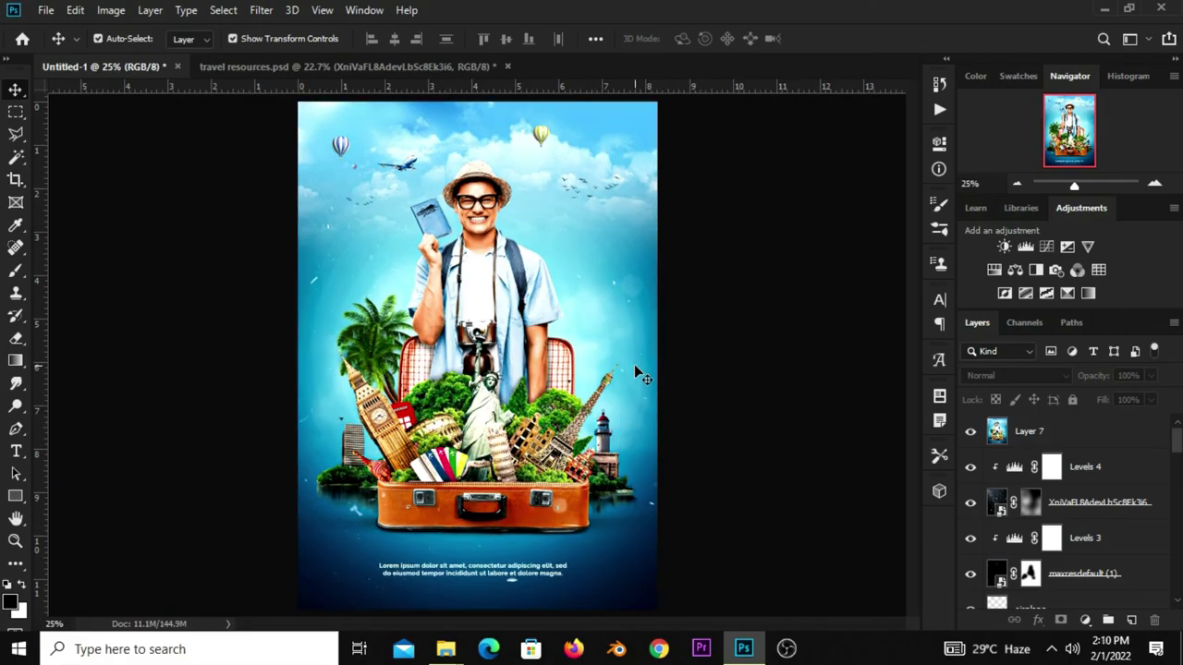
scroll(650, 374, up, 1)
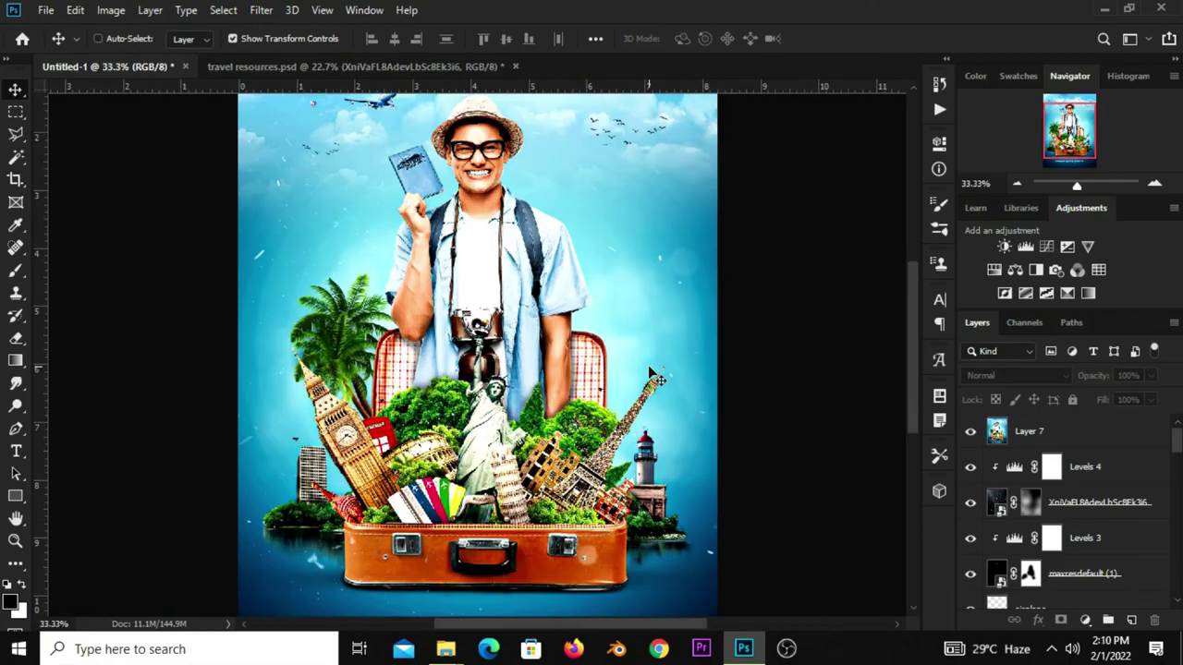
scroll(649, 374, up, 1)
drag(910, 384, 902, 451)
scroll(904, 453, down, 2)
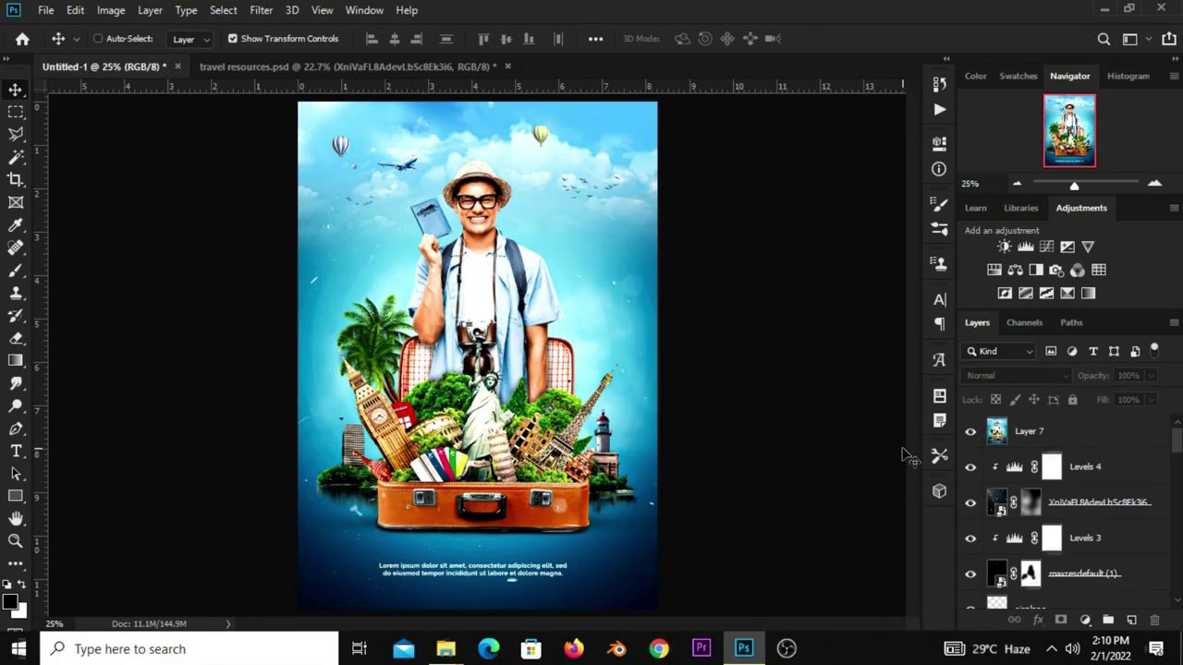
click(970, 432)
click(971, 432)
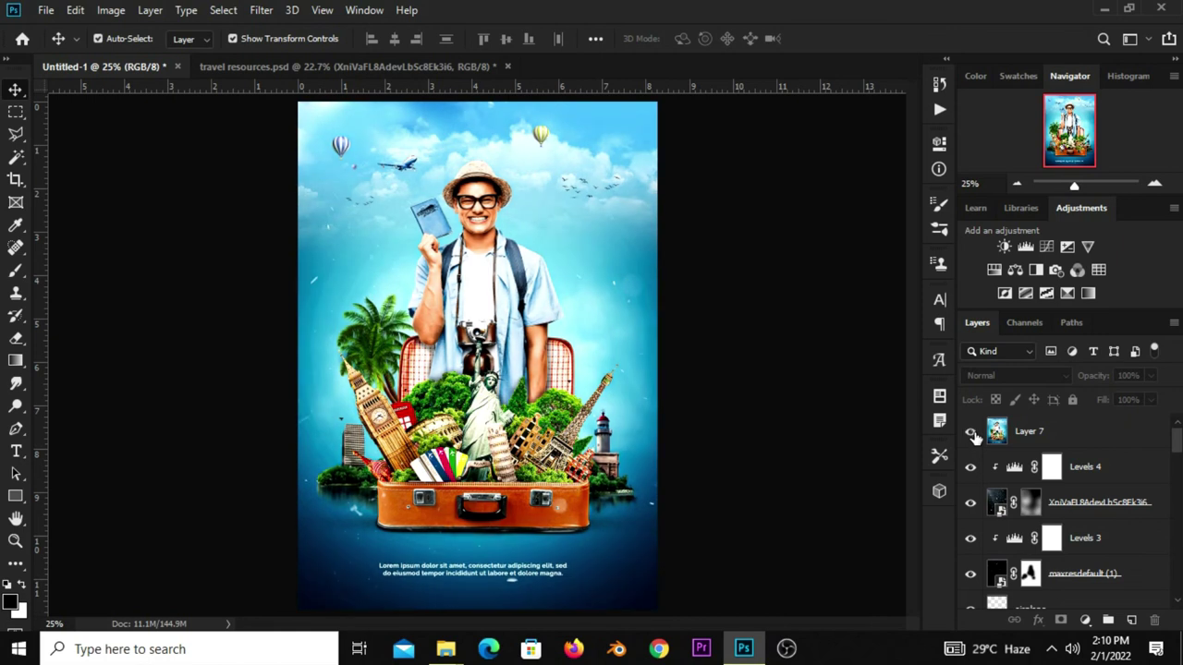